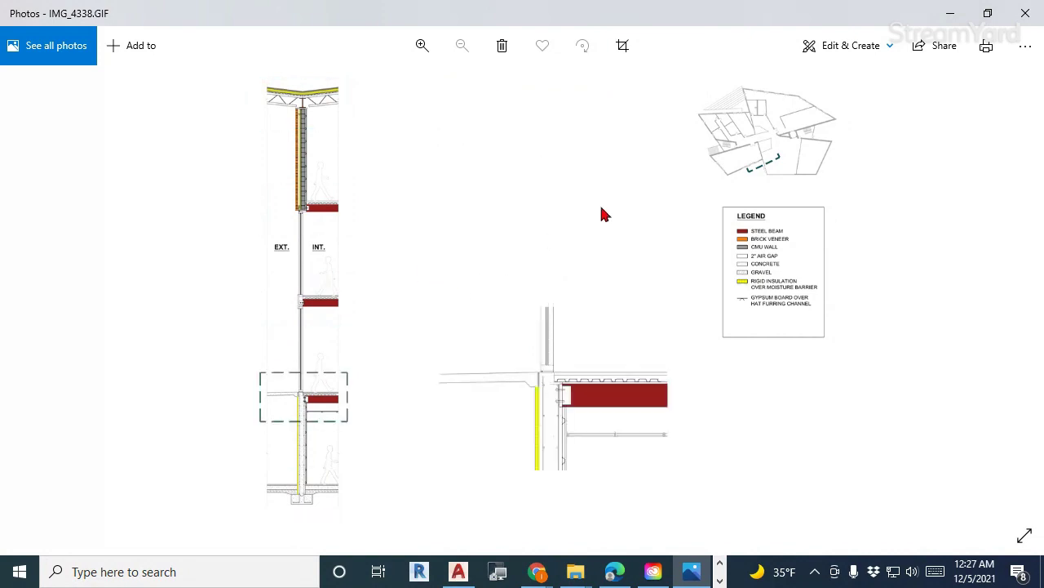
- Switch from the reference image to AutoCAD and examine the floor section's components and their legend
click(950, 13)
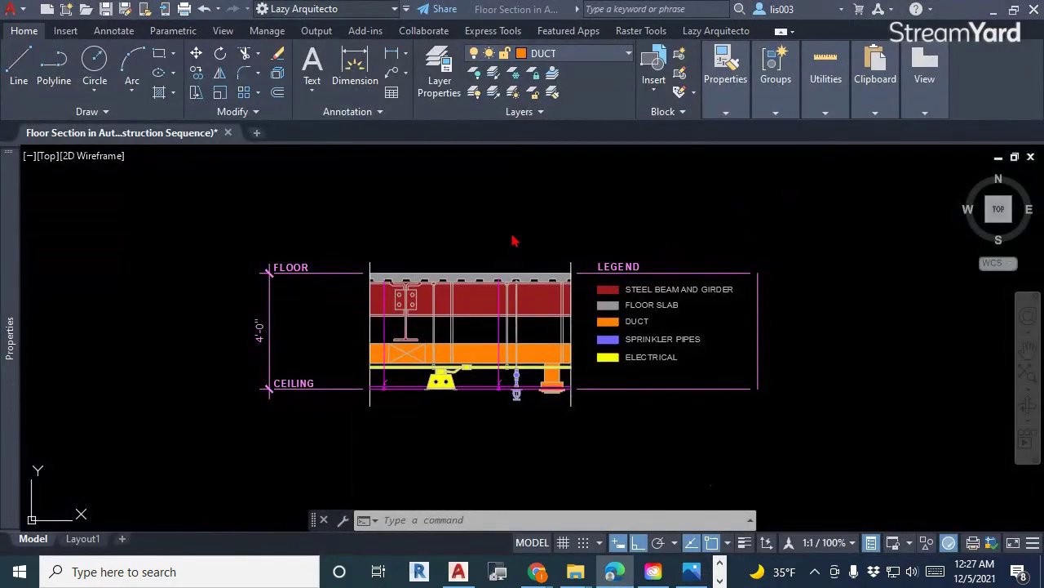
click(515, 237)
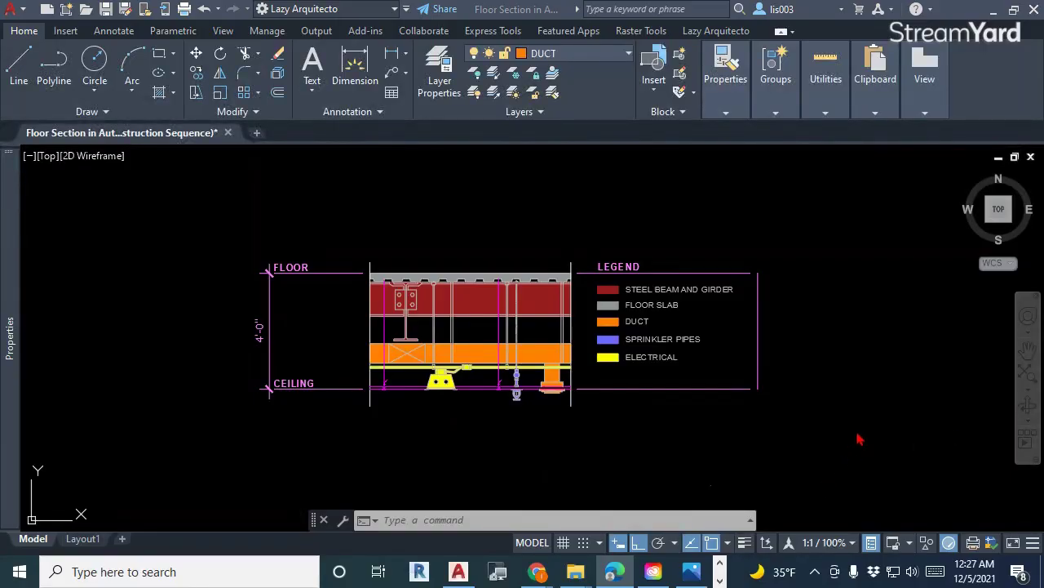
click(858, 439)
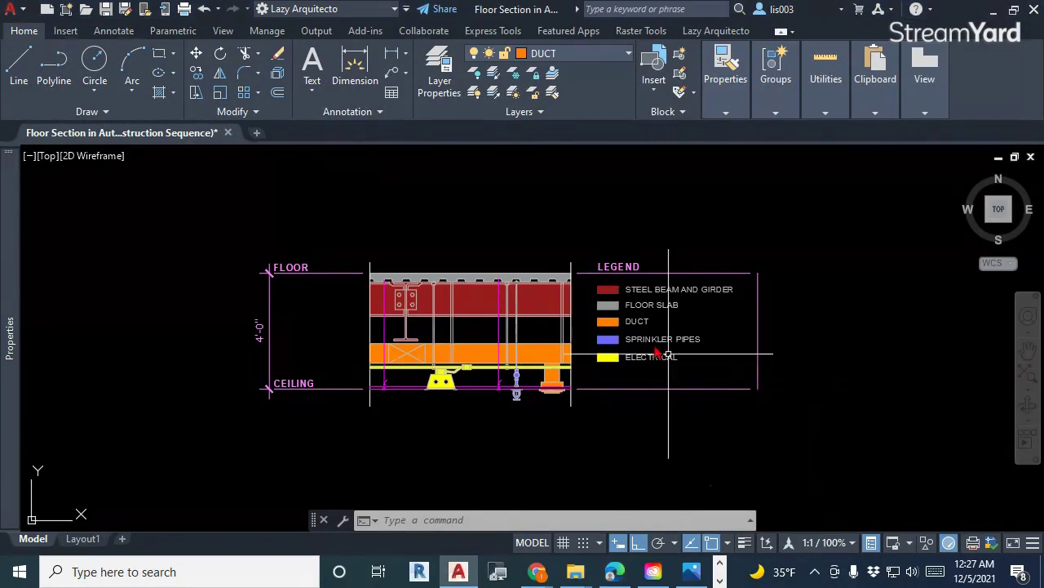
scroll(538, 310, down, 2)
scroll(525, 291, up, 2)
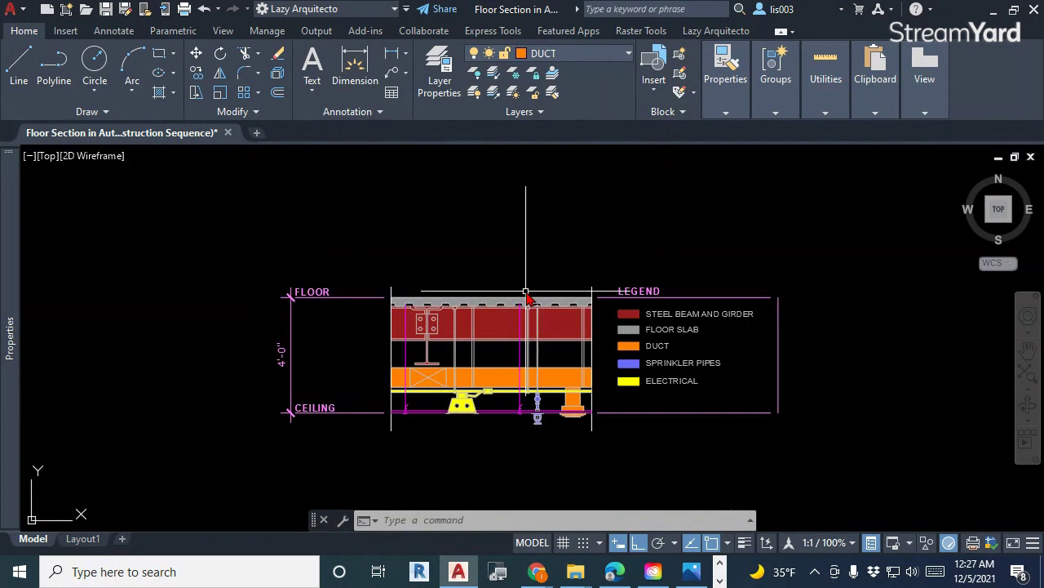
middle_drag(567, 240, 552, 280)
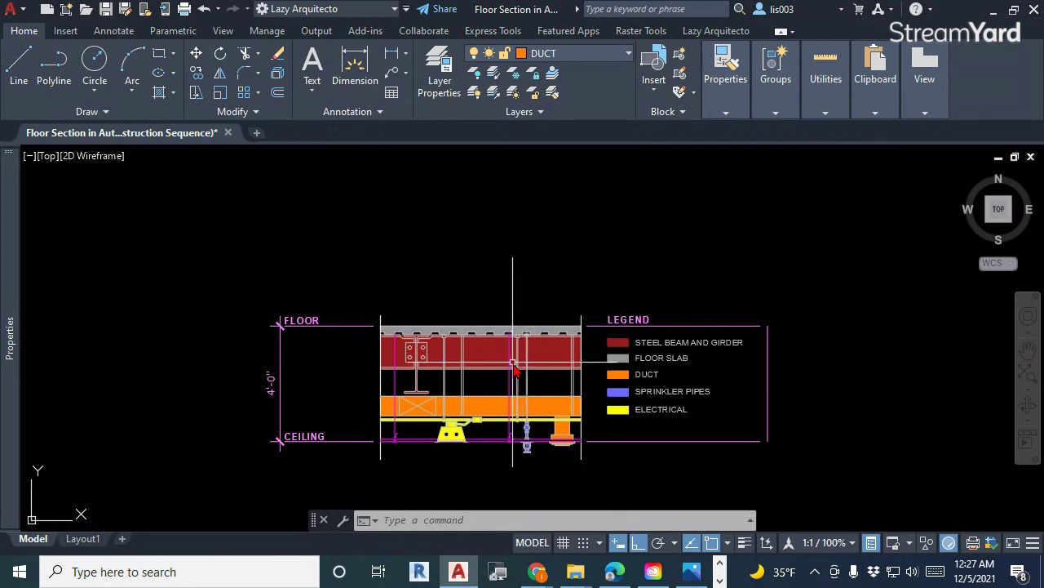
scroll(501, 380, up, 3)
middle_drag(504, 380, 514, 354)
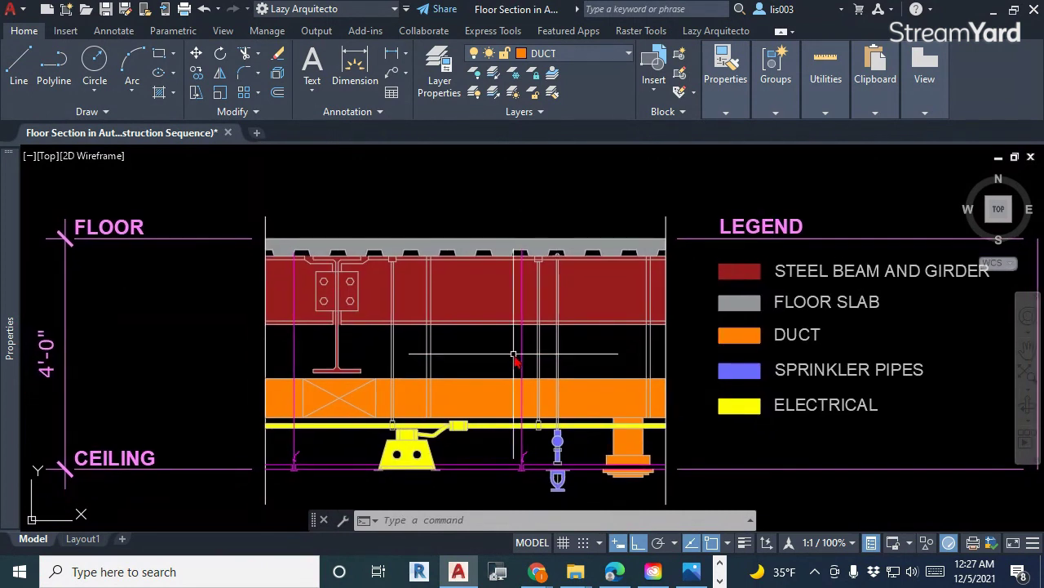
scroll(513, 356, down, 3)
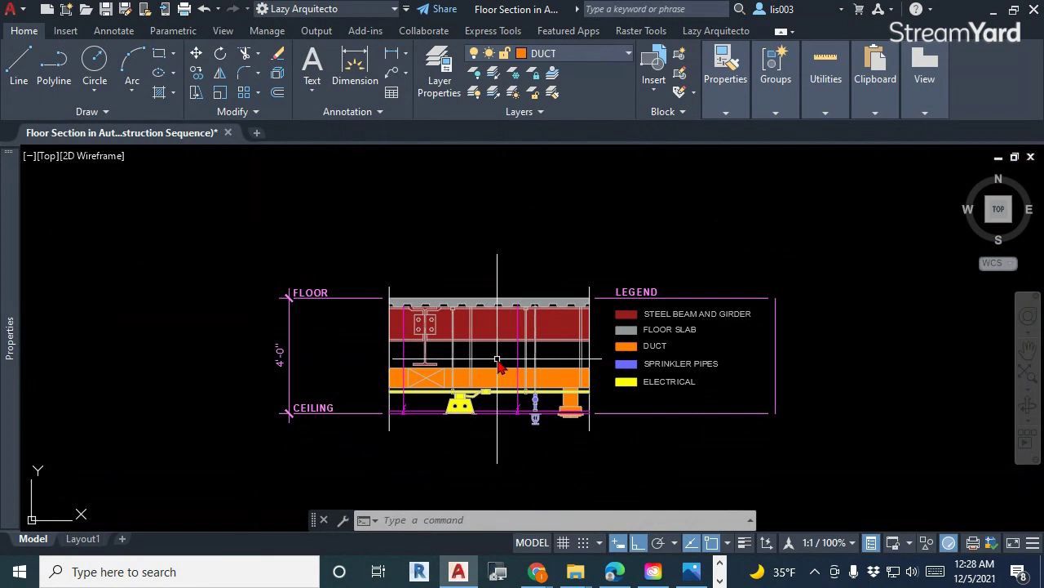
scroll(497, 359, up, 3)
scroll(497, 359, down, 3)
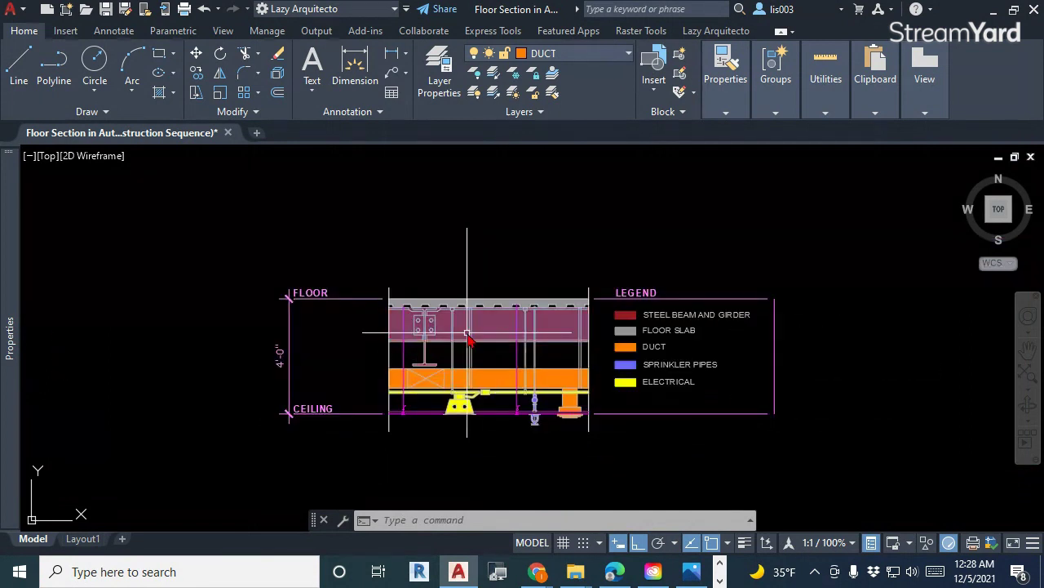
click(379, 275)
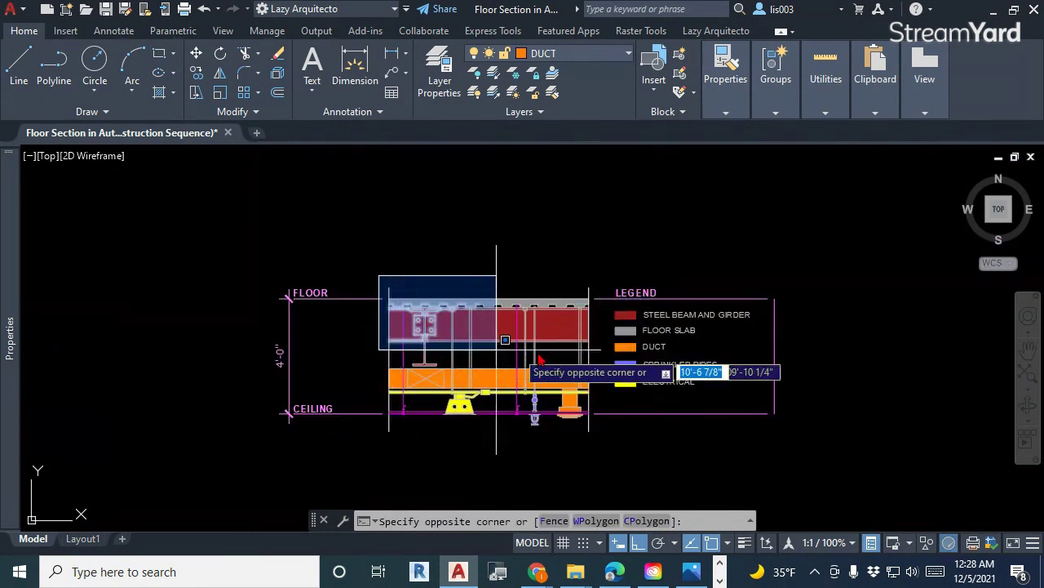
key(Escape)
scroll(522, 398, up, 3)
middle_drag(667, 403, 585, 424)
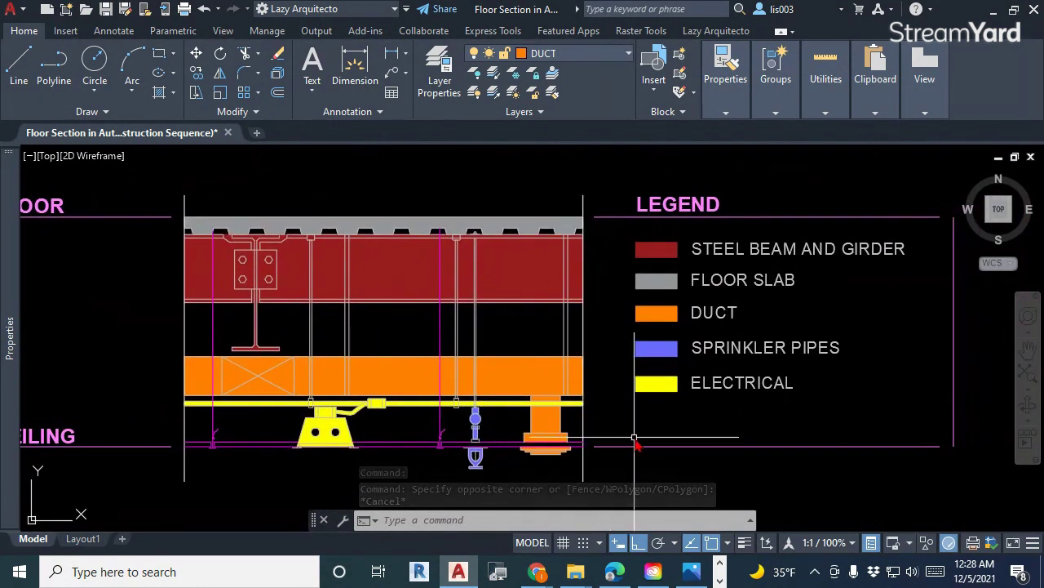
mouse_move(634, 441)
middle_down()
mouse_move(621, 439)
mouse_move(640, 431)
mouse_move(657, 450)
middle_up()
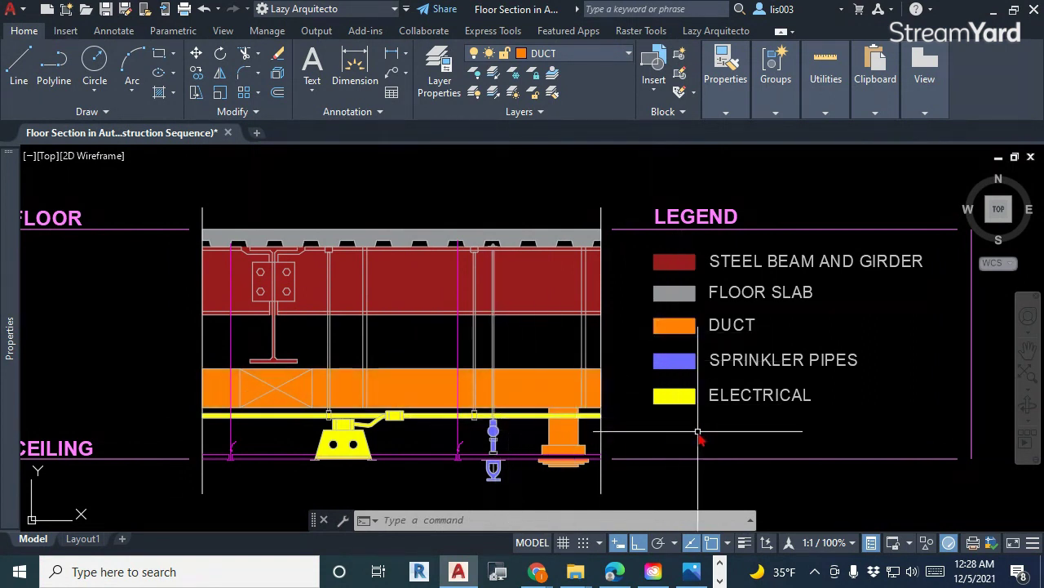
scroll(702, 420, up, 4)
scroll(702, 420, down, 4)
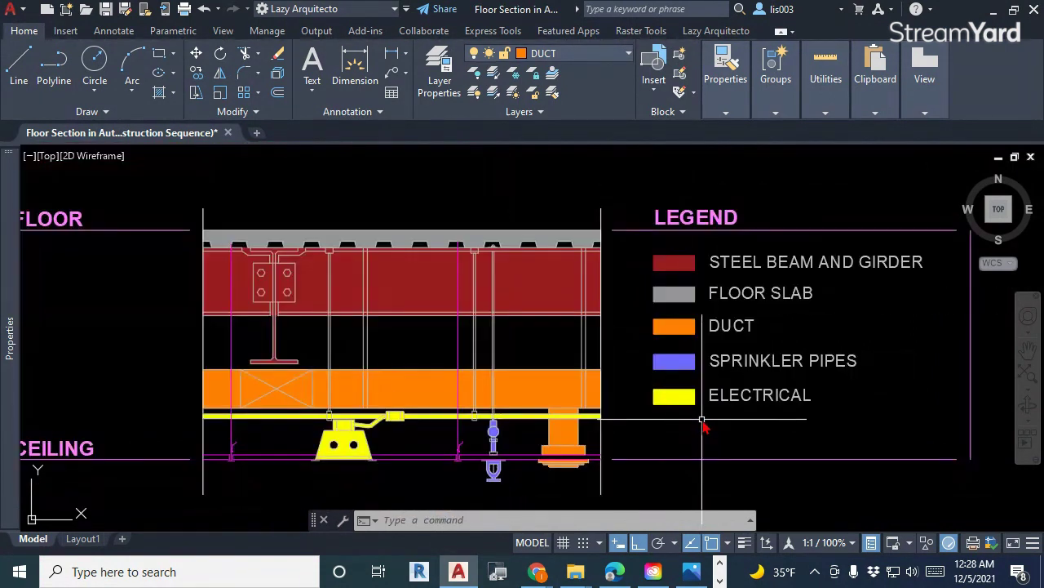
- Inspect the properties of the magenta ceiling lines beside the light fixture, then clear the selection
scroll(430, 471, up, 3)
click(437, 465)
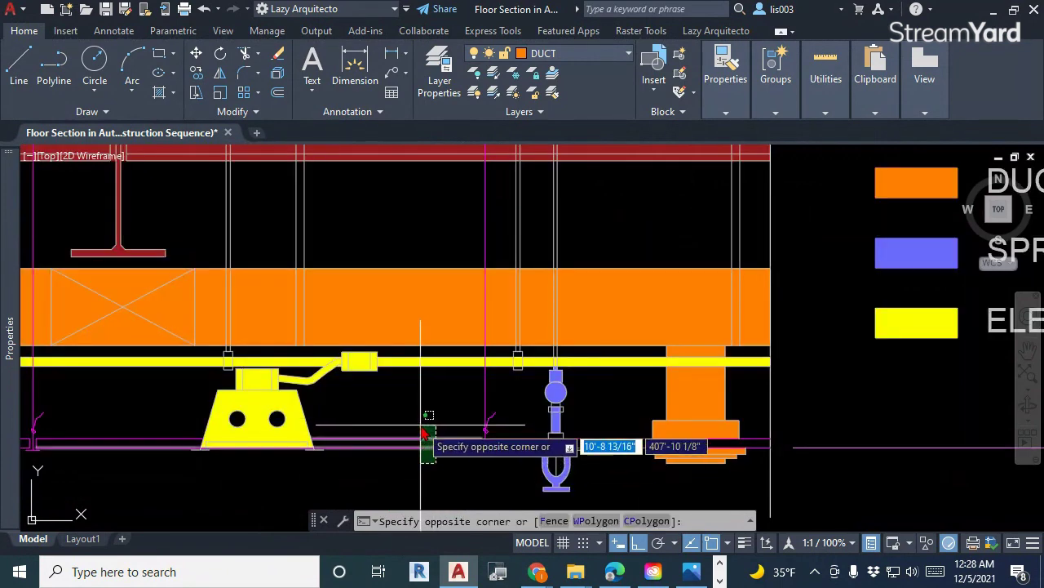
click(427, 439)
scroll(427, 438, down, 3)
middle_drag(704, 420, 657, 414)
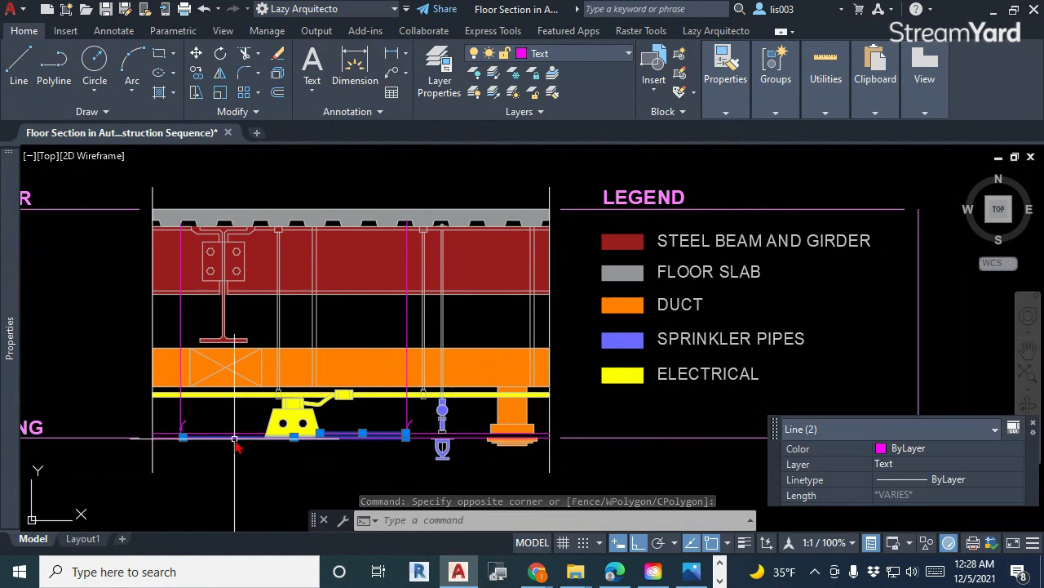
key(Escape)
key(Escape)
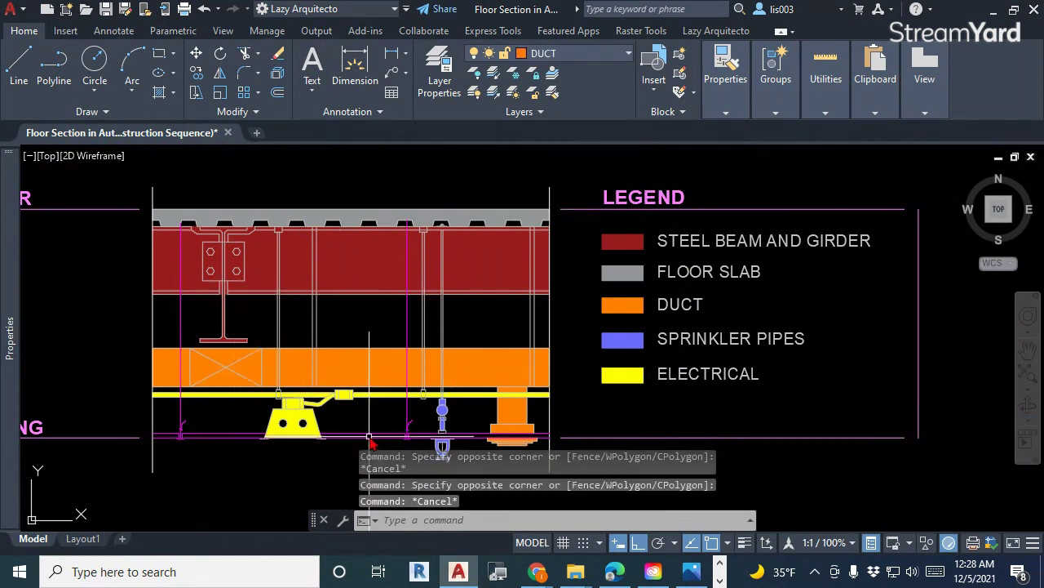
- Copy the ELECTRICAL legend swatch and label straight down to form a new entry below it
click(698, 418)
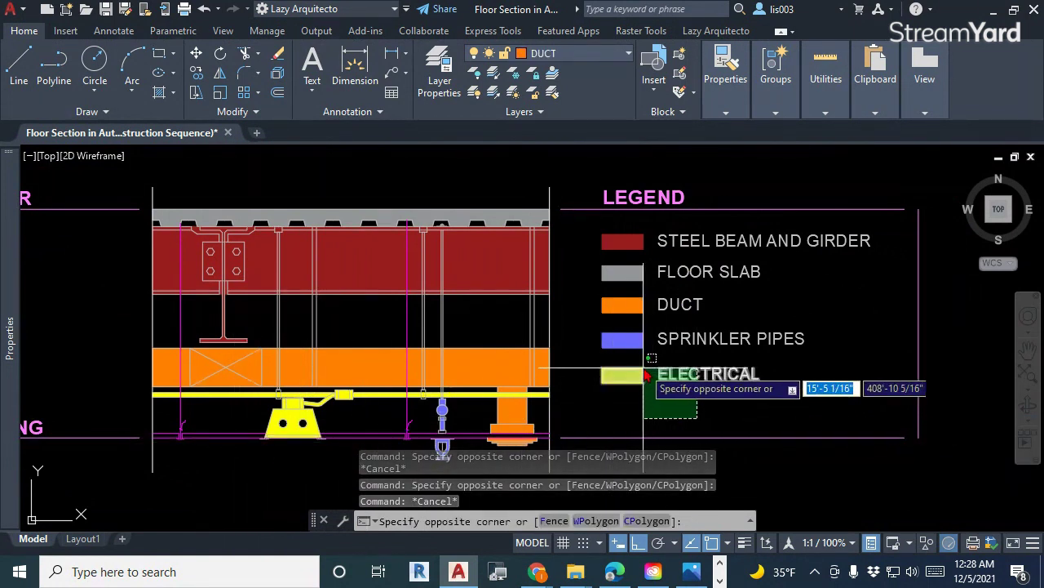
click(600, 372)
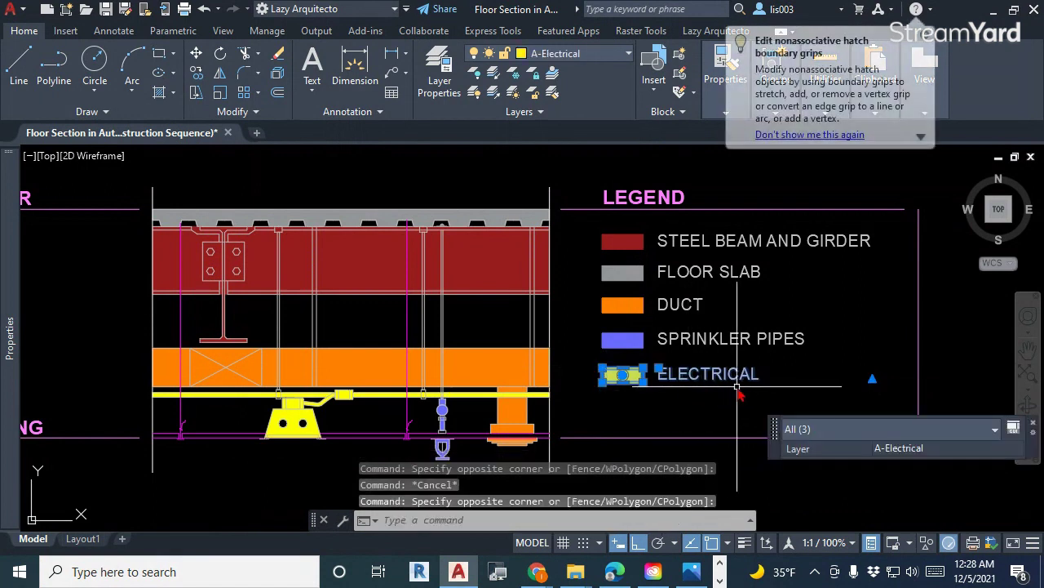
text(C)
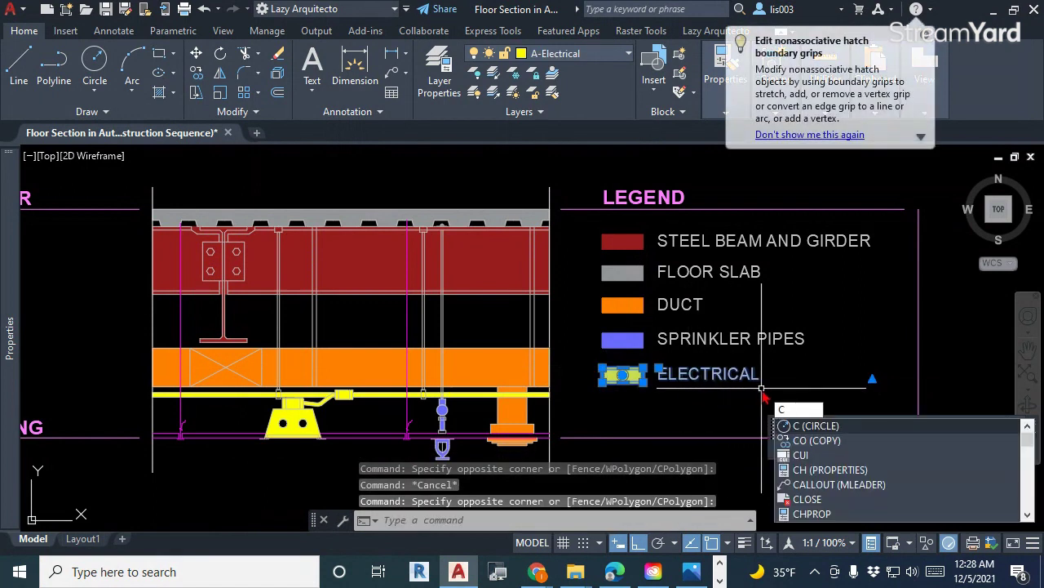
text(O)
key(Return)
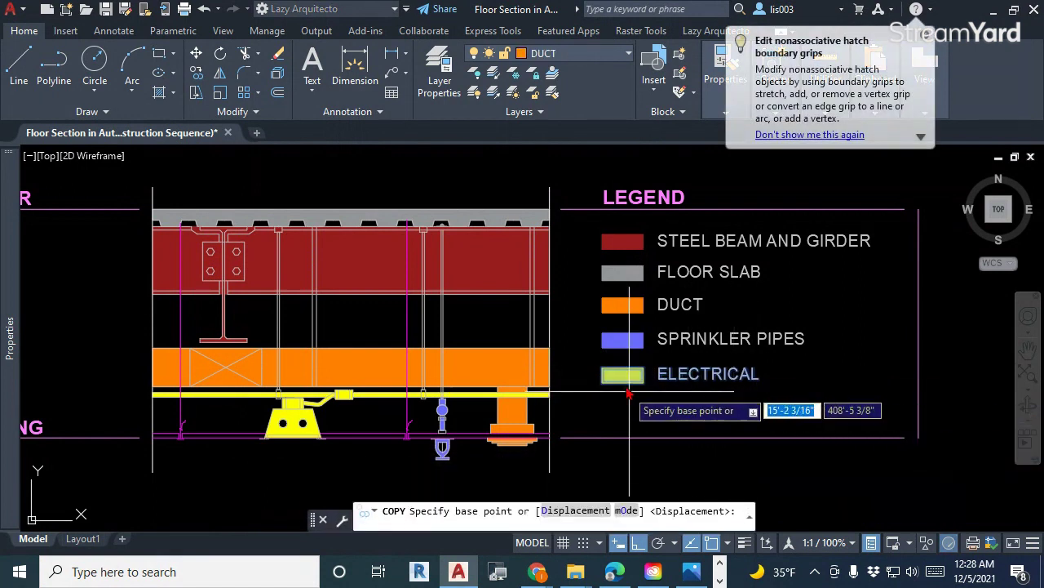
click(639, 372)
click(635, 407)
key(Escape)
- Change the copied legend label's text to CEILING TILES
double_click(674, 415)
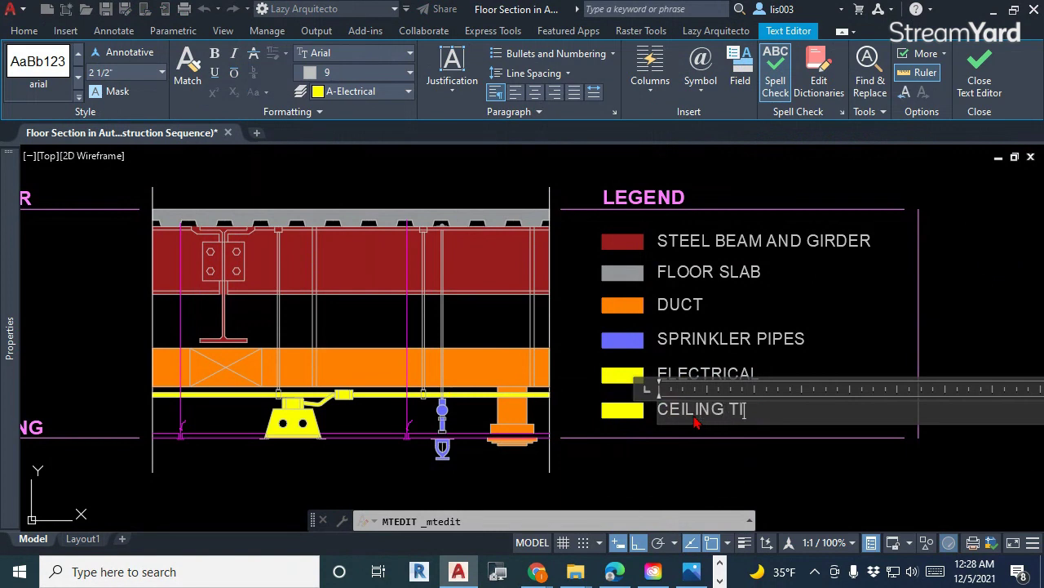
click(808, 485)
middle_drag(692, 434, 749, 448)
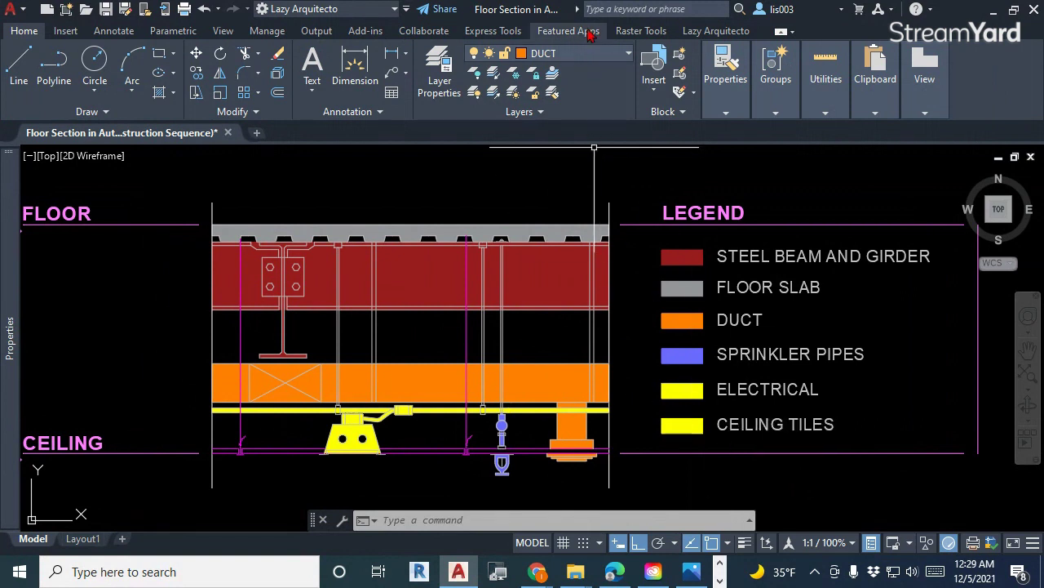
- Make a new current layer named ceiling with the -LAYER command
click(585, 56)
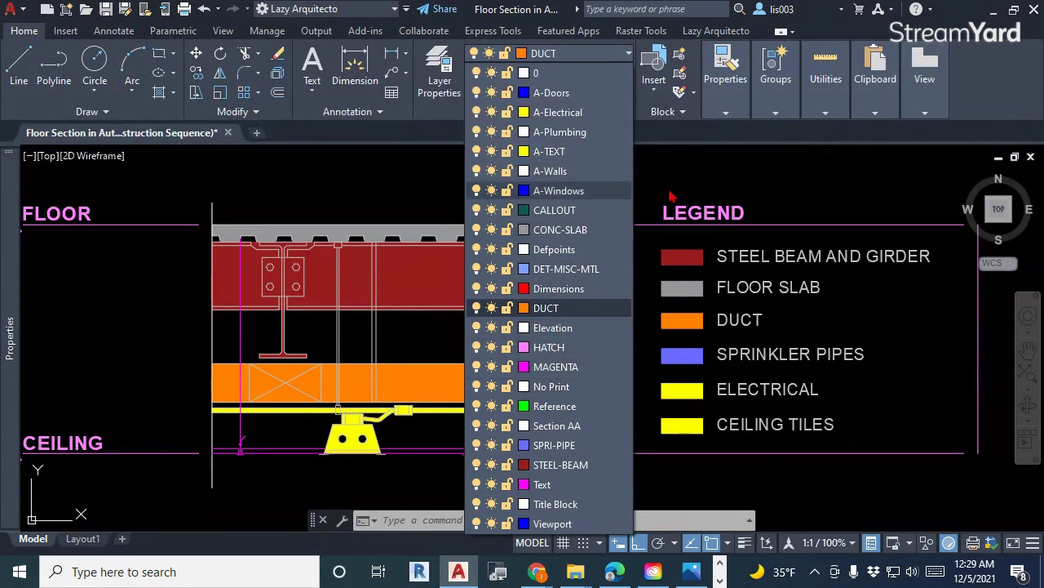
click(629, 185)
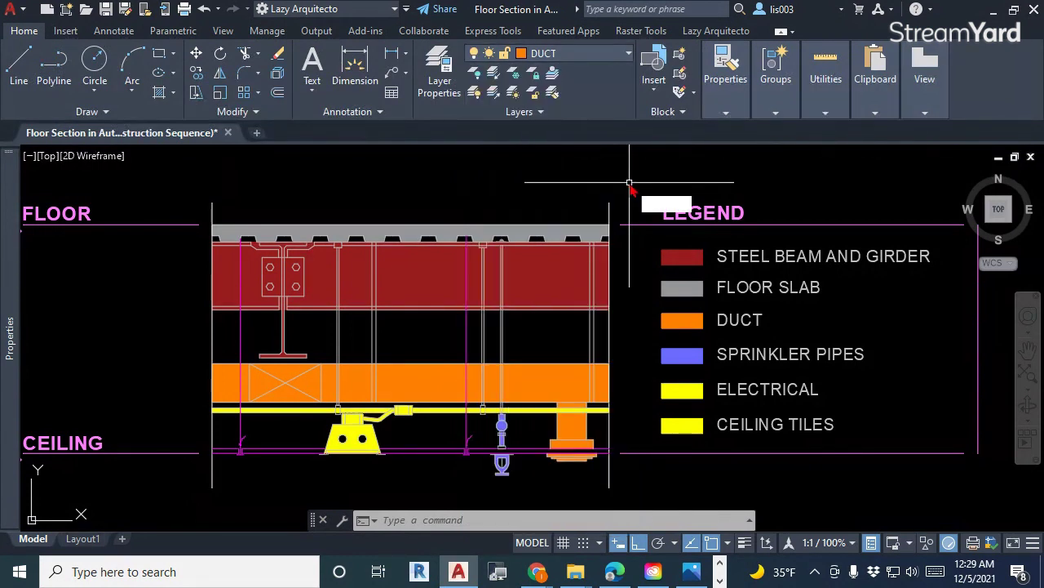
text(-LA)
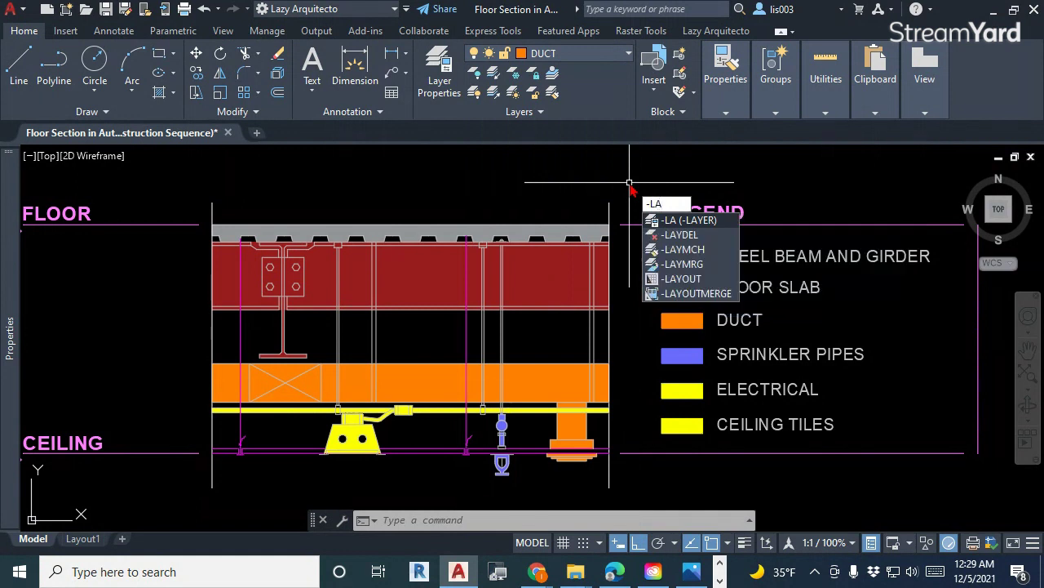
key(Return)
text(m)
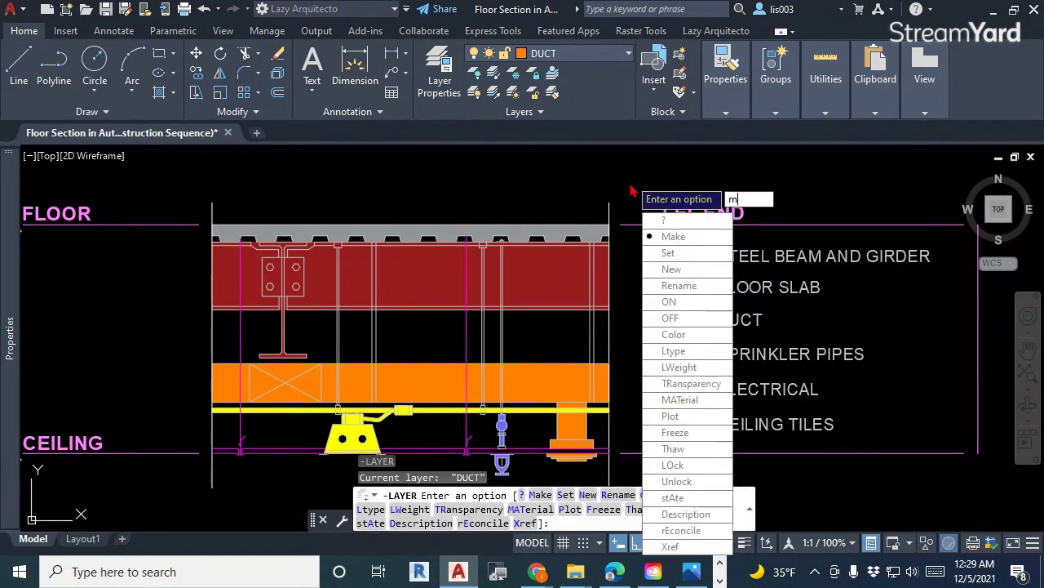
key(Return)
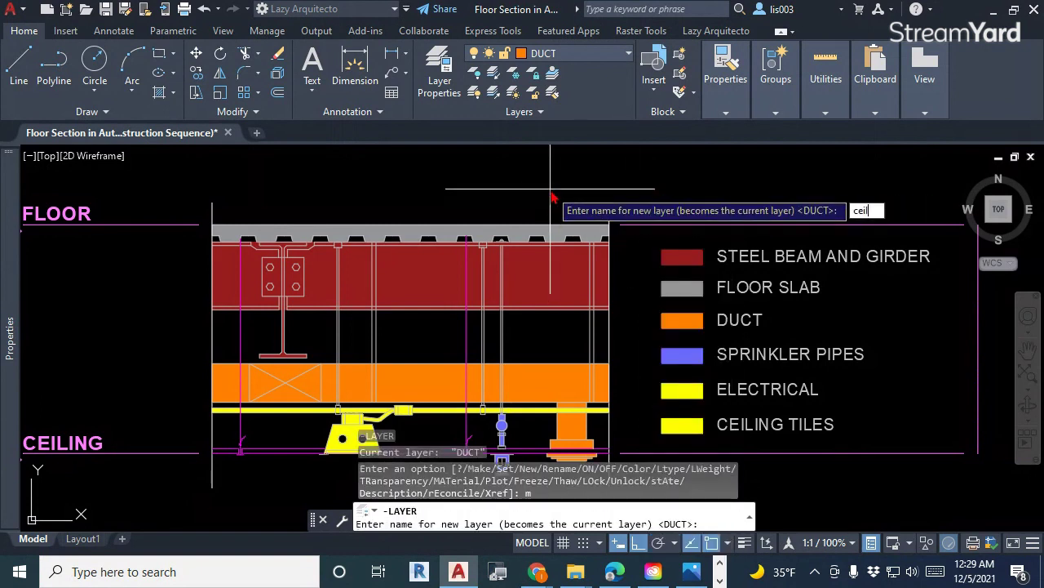
key(Return)
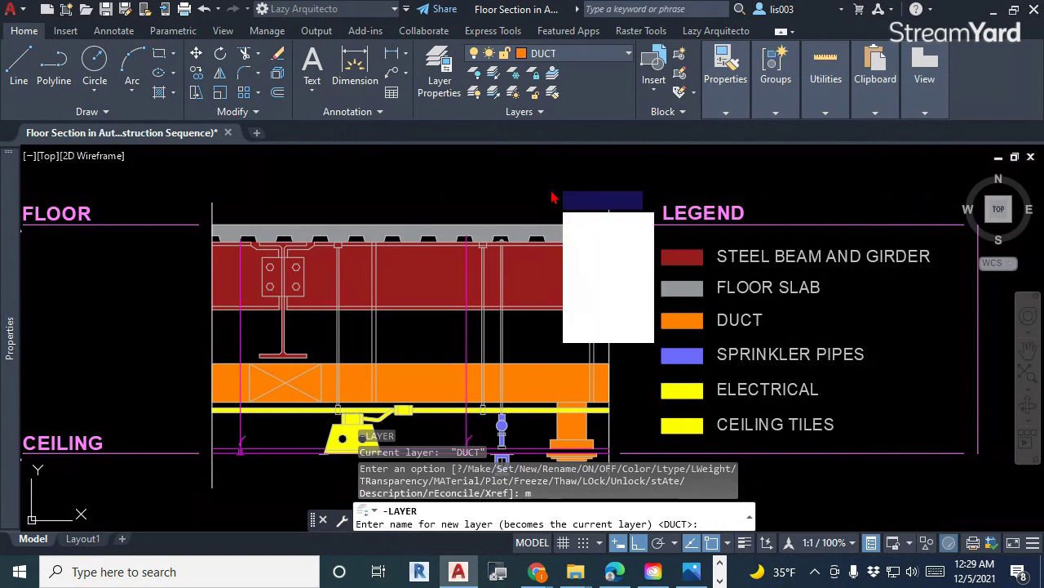
key(Return)
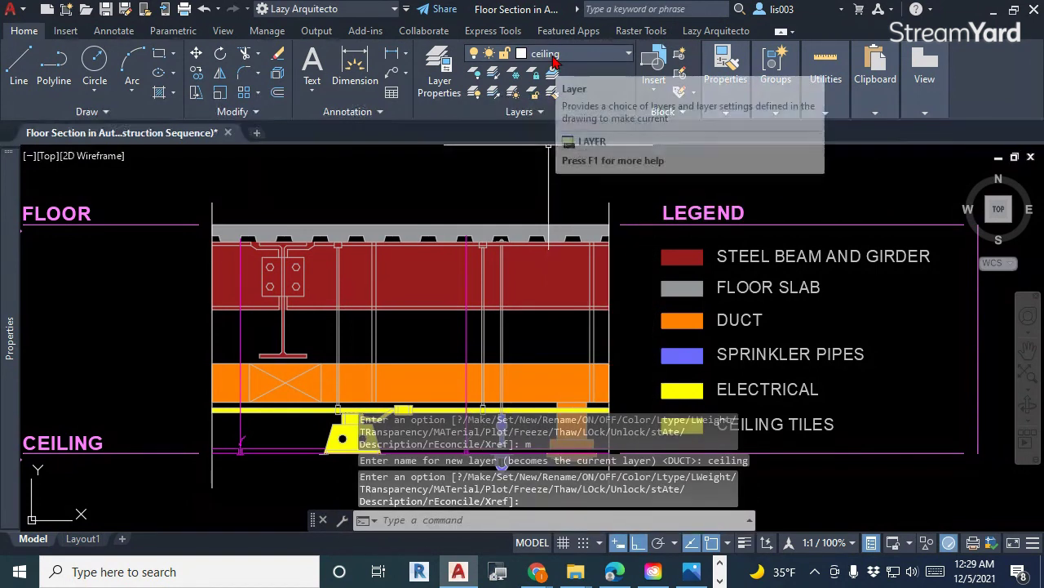
- Set the ceiling layer's colour to green as the true colour 0,255,0
mouse_move(279, 455)
middle_down()
mouse_move(276, 432)
mouse_move(269, 457)
middle_up()
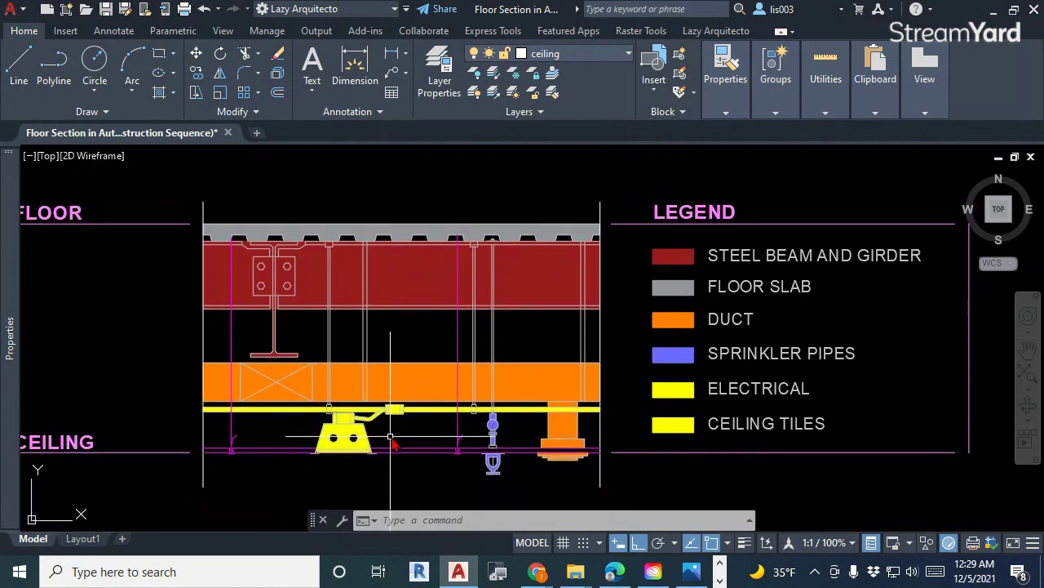
middle_drag(394, 441, 384, 451)
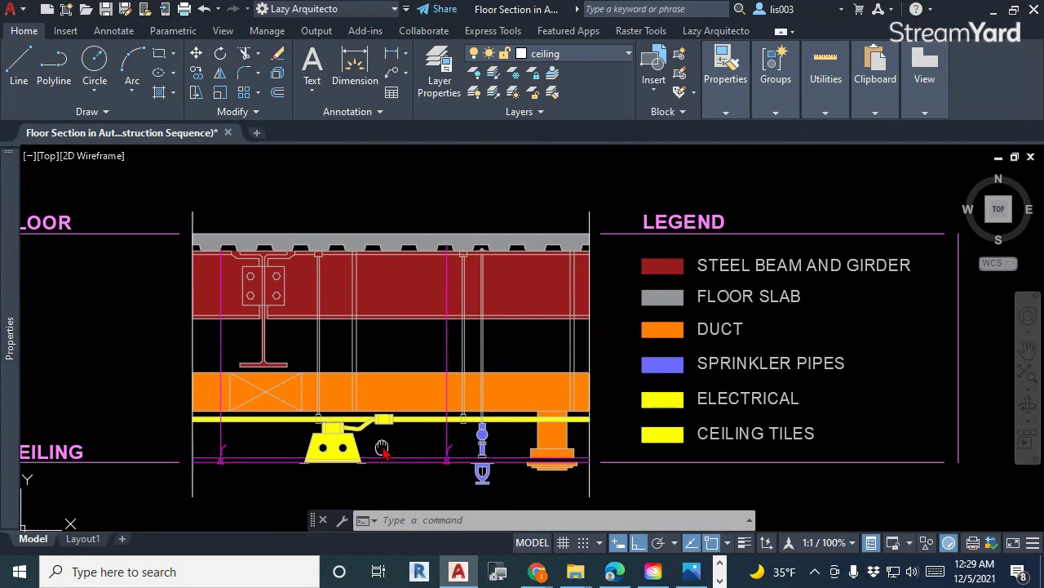
click(585, 54)
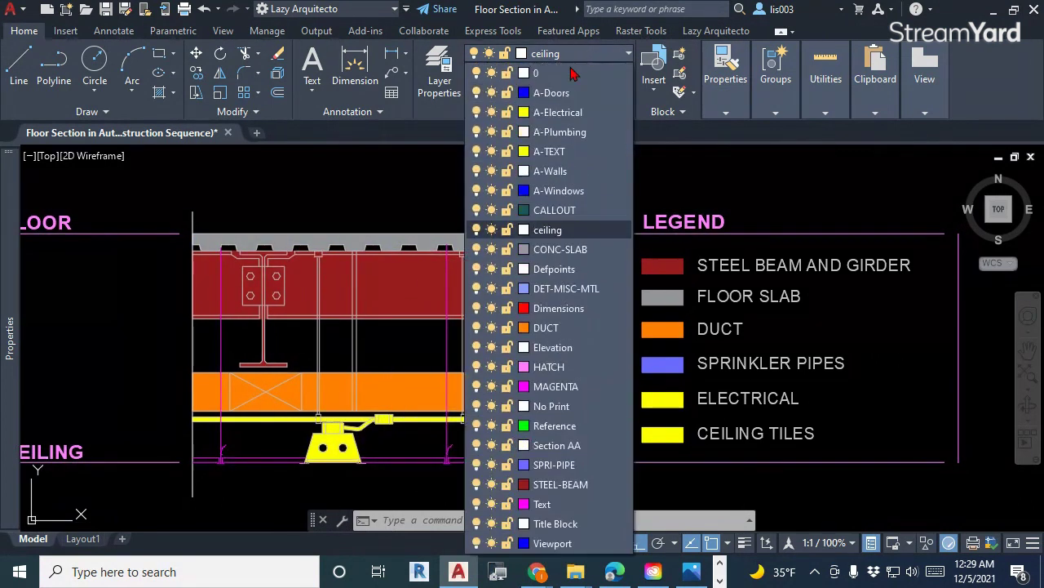
click(523, 235)
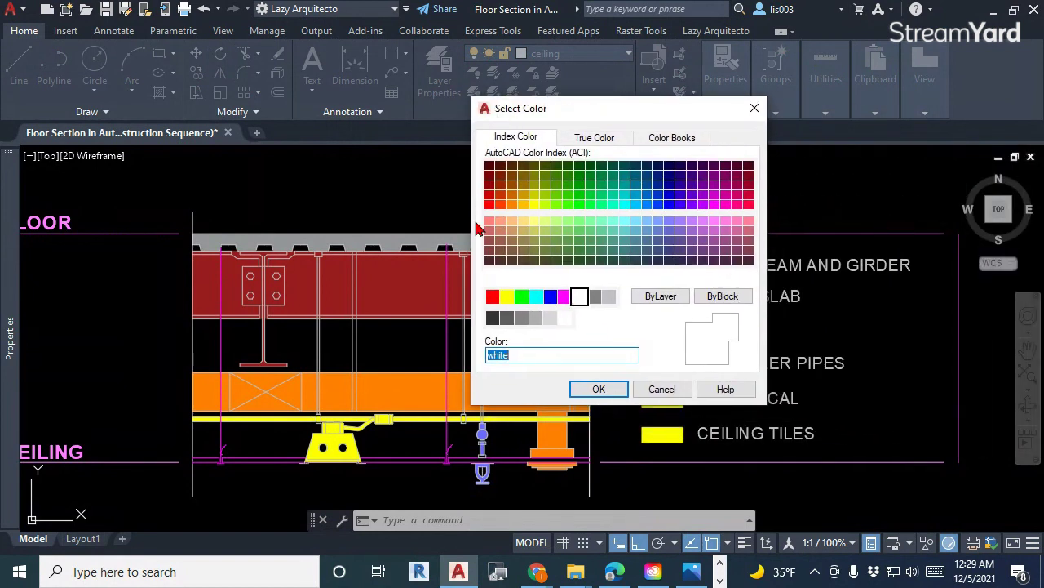
click(521, 298)
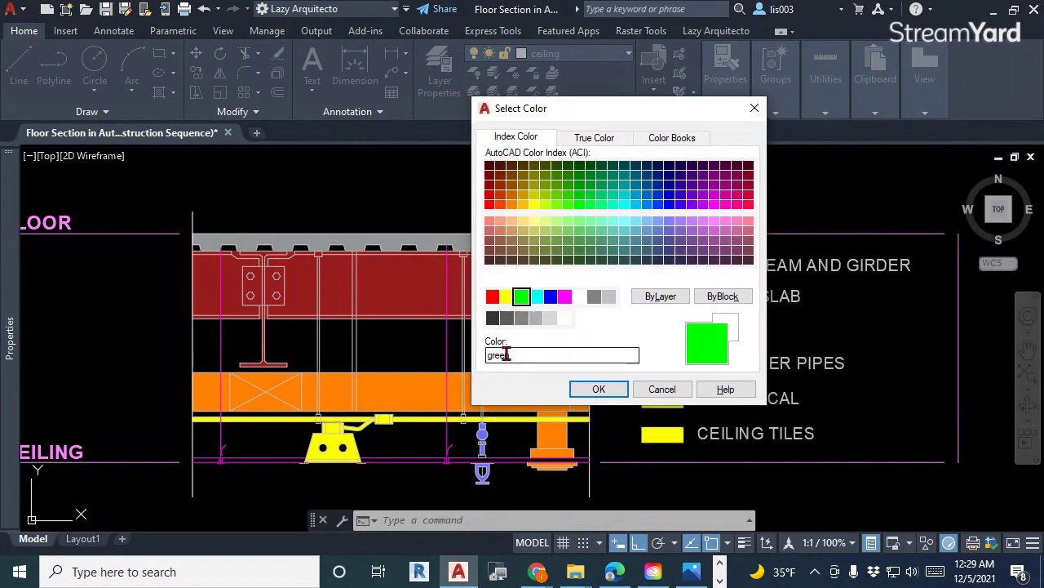
click(593, 141)
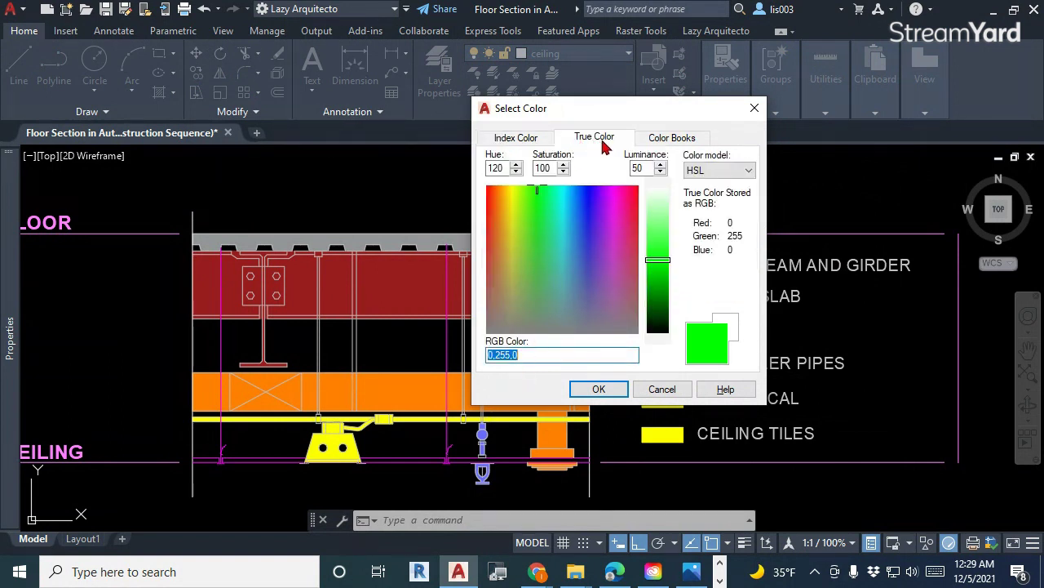
click(596, 390)
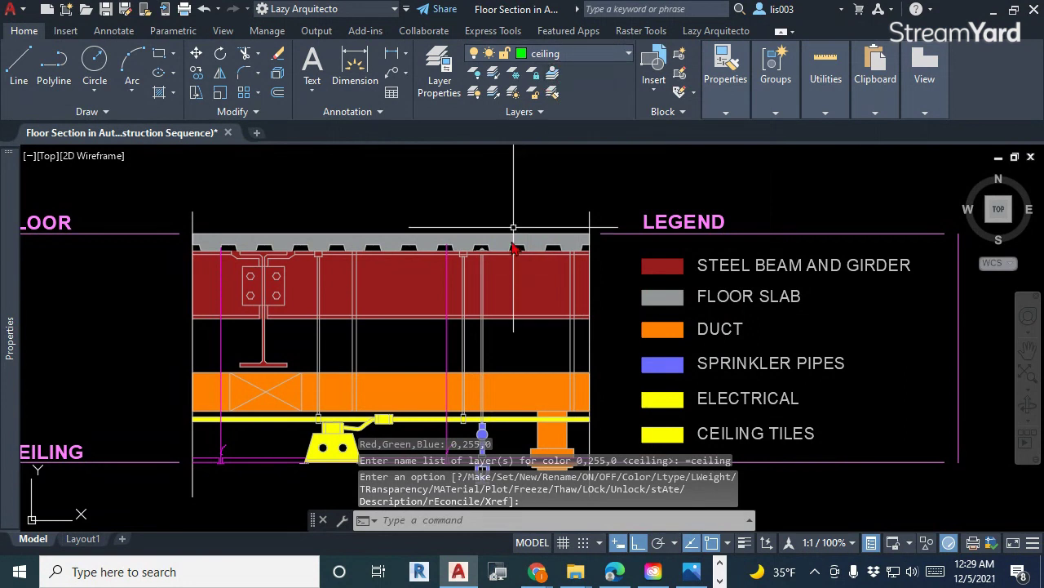
- Start a hatch for the ceiling tile strip at the ceiling line and set its pattern to SOLID
middle_drag(478, 398, 582, 343)
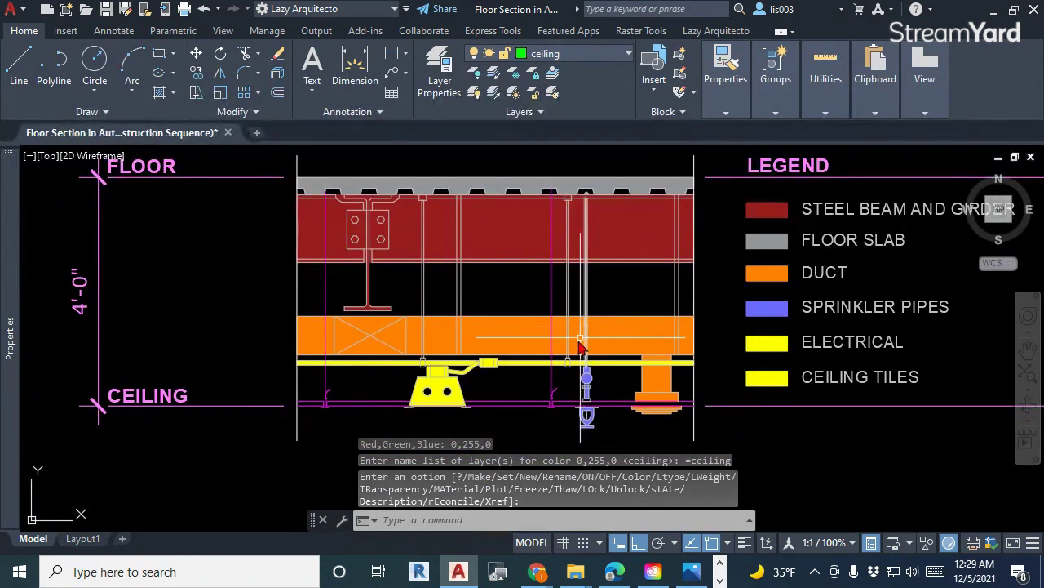
scroll(462, 406, up, 3)
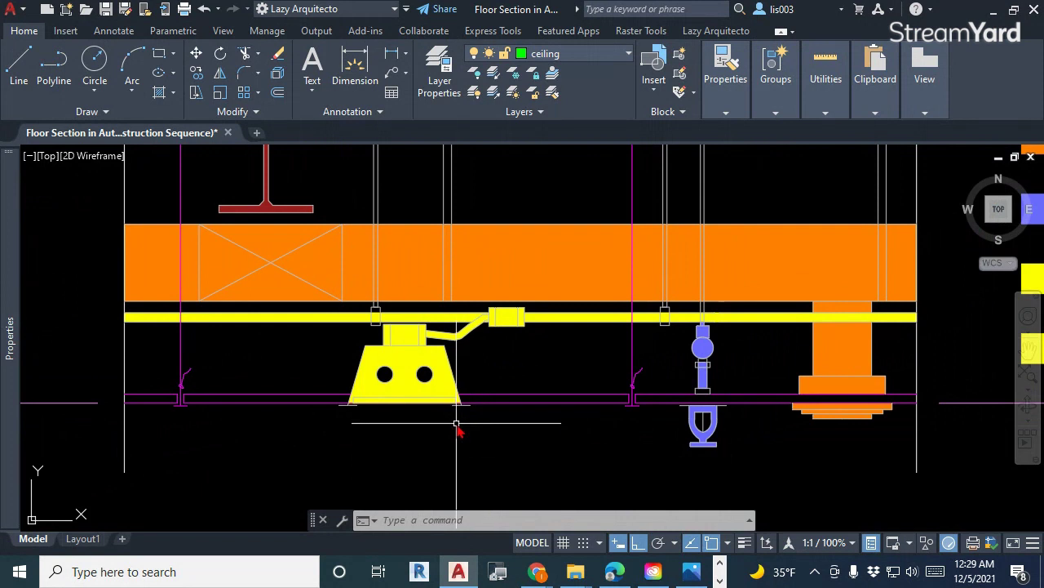
key(Return)
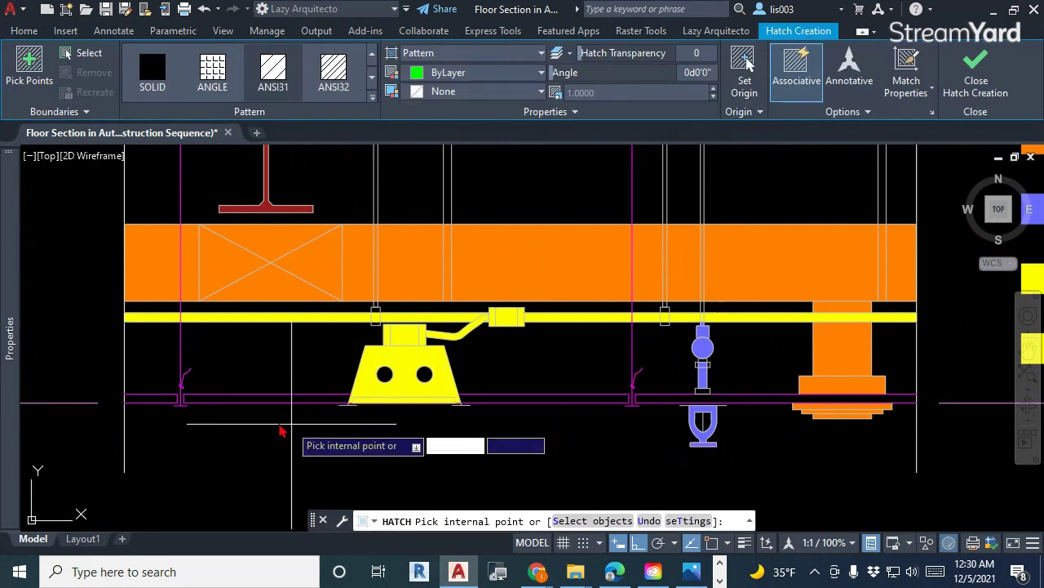
click(163, 411)
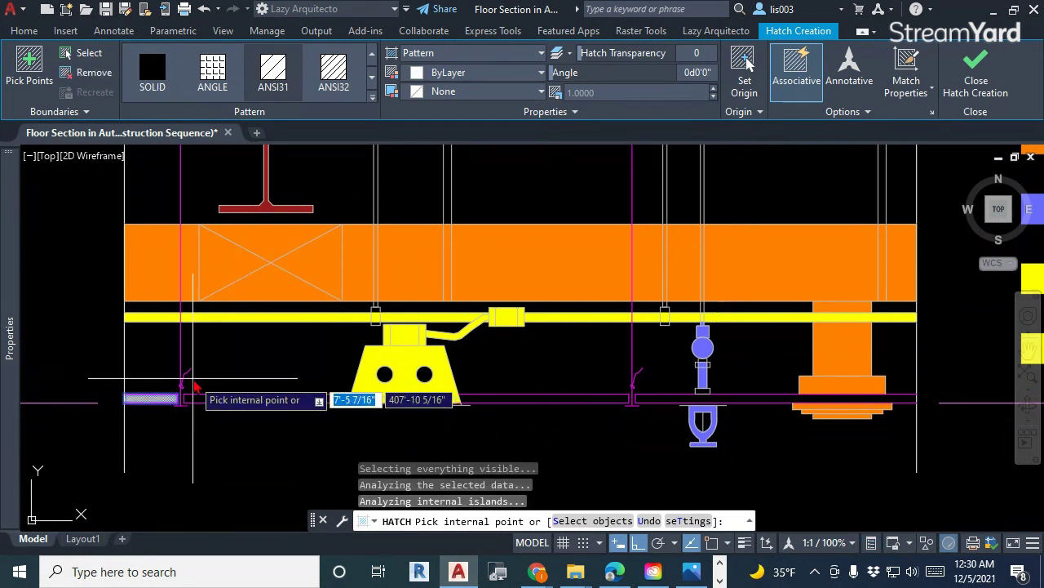
key(ctrl+z)
click(155, 70)
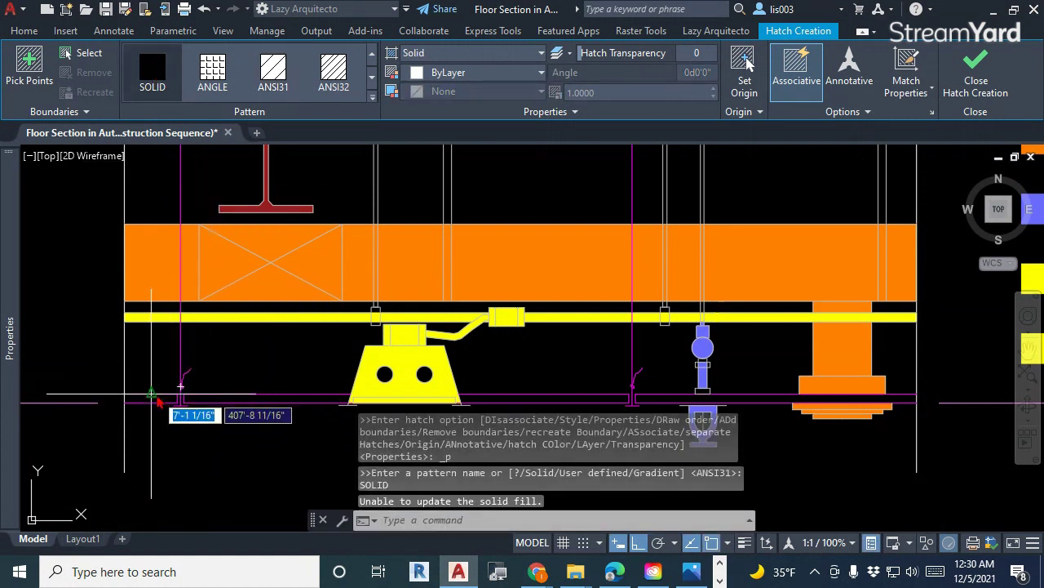
- Pick the left end ceiling tile and the tile areas on both sides of the light fixture for the solid hatch
scroll(151, 397, up, 3)
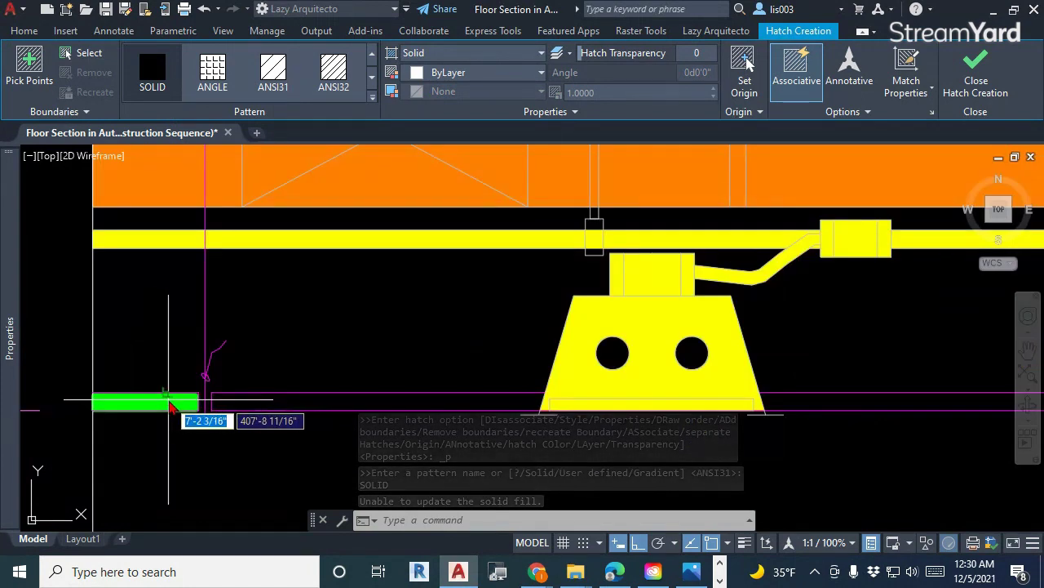
scroll(170, 408, up, 3)
click(174, 410)
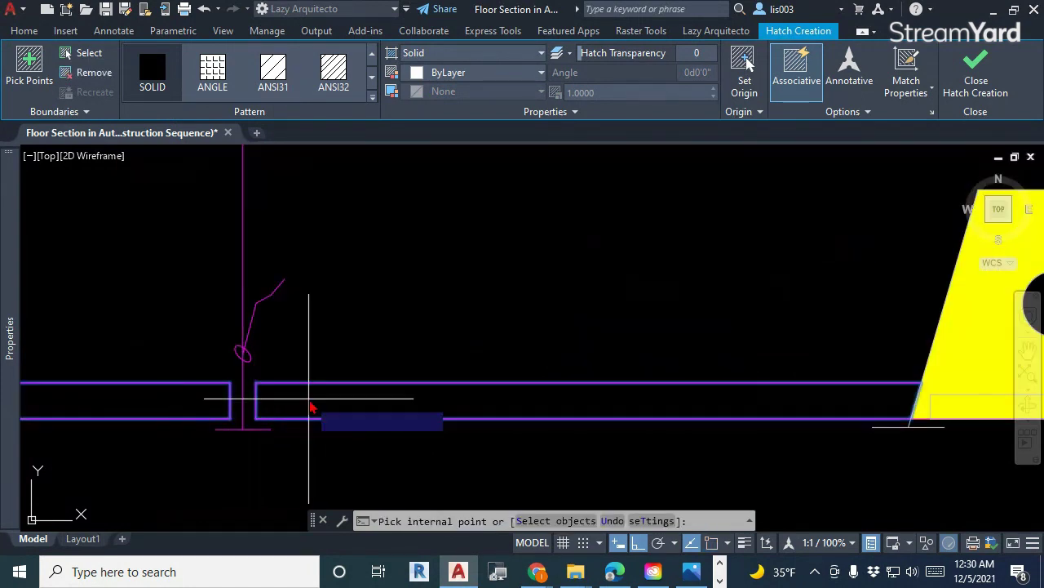
scroll(310, 408, down, 5)
middle_drag(310, 408, 169, 408)
click(430, 379)
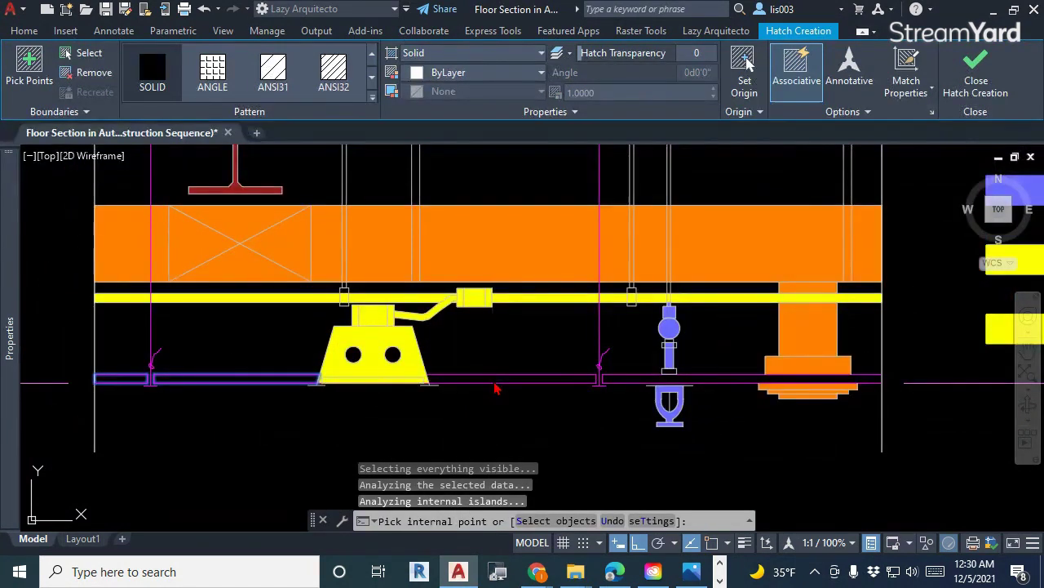
- Add the ceiling tile area between the right hanger and the section's right edge, and finish the hatch
click(624, 381)
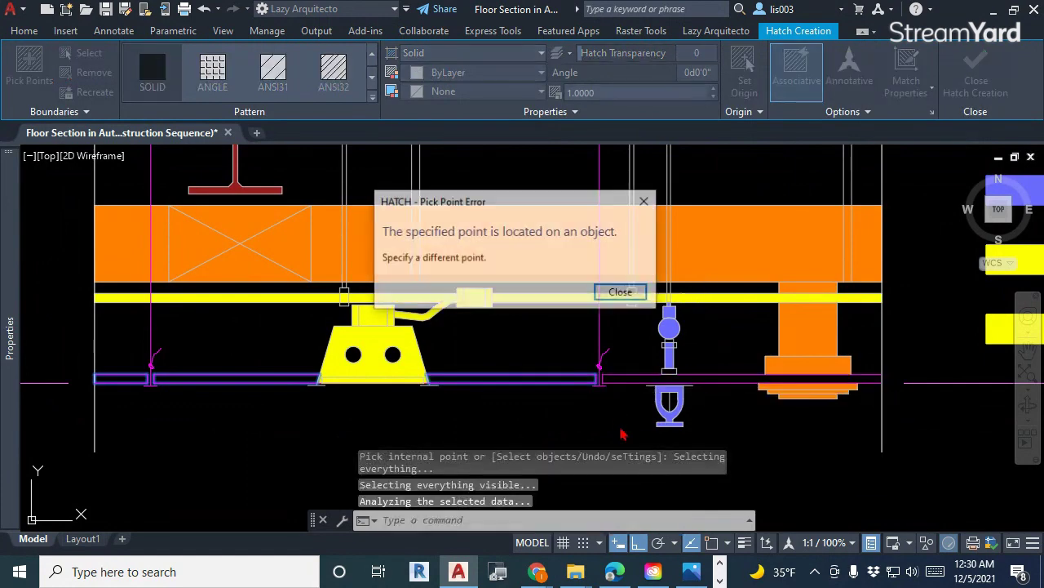
click(622, 293)
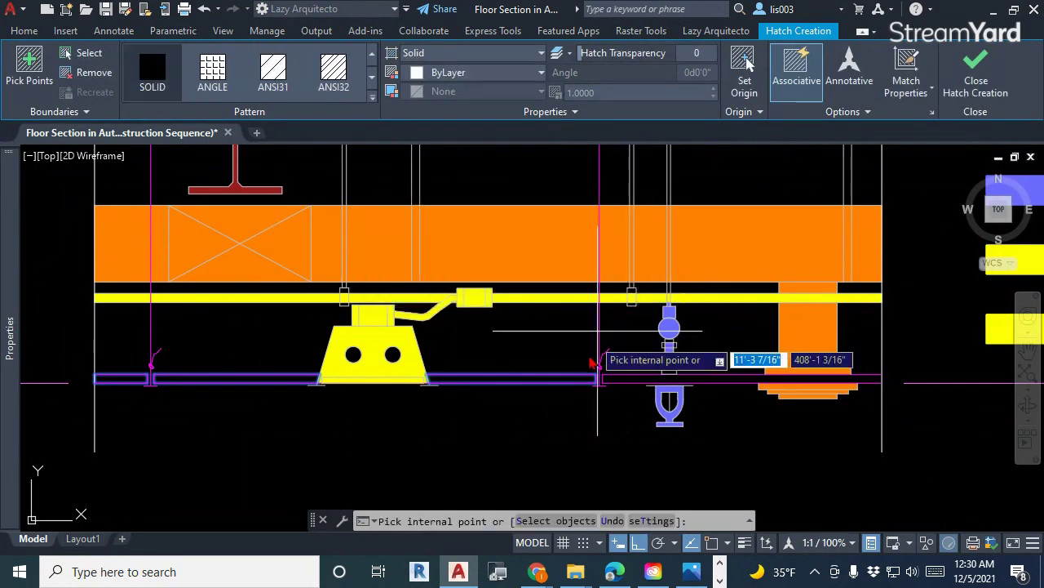
scroll(645, 413, down, 3)
scroll(682, 402, up, 5)
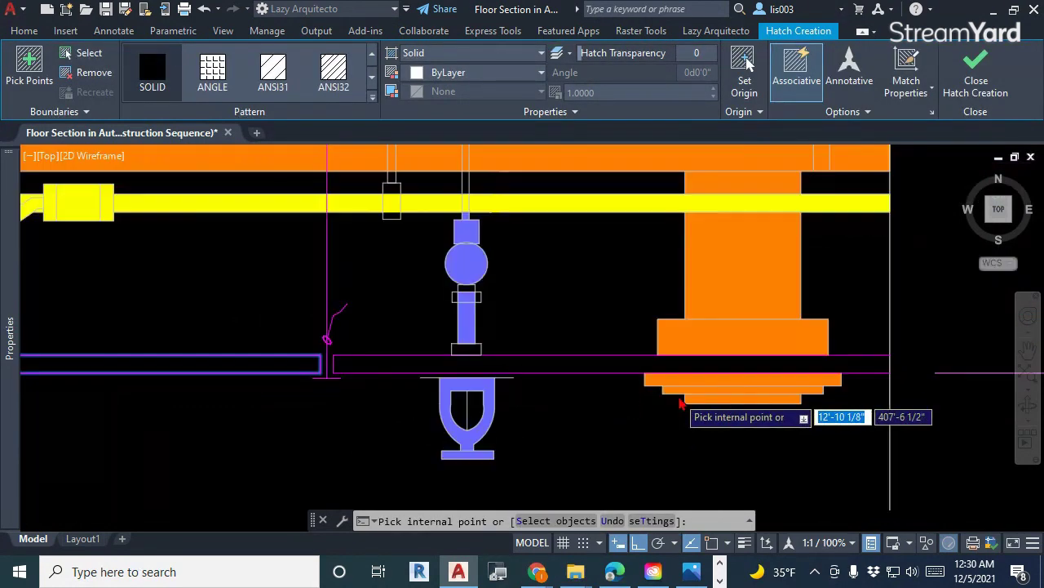
click(625, 367)
key(Return)
scroll(538, 410, down, 4)
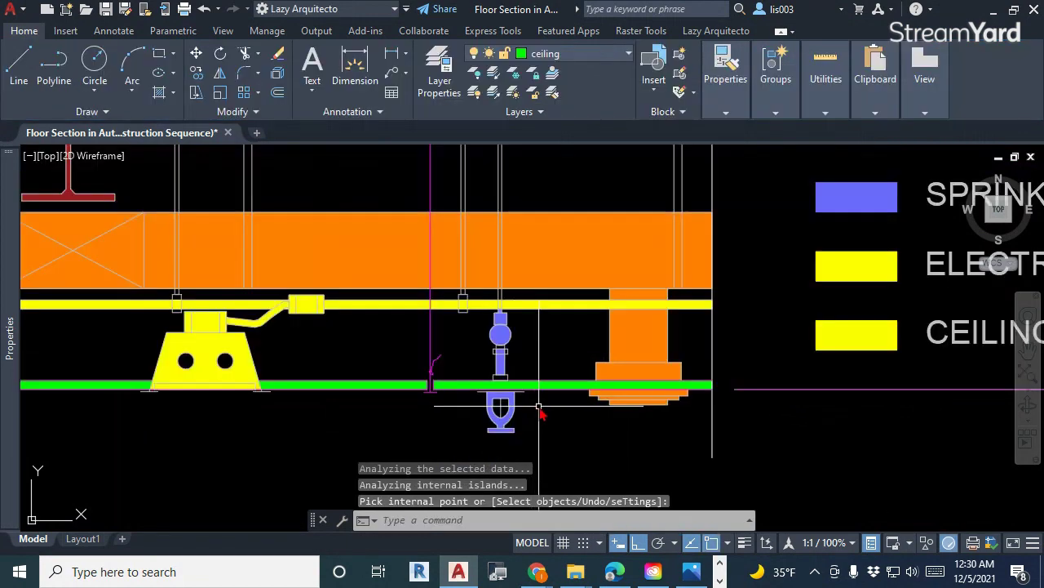
- Match the properties of the ceiling tile hatch onto the CEILING TILES legend swatch and label with MATCHPROP
middle_drag(655, 410, 634, 414)
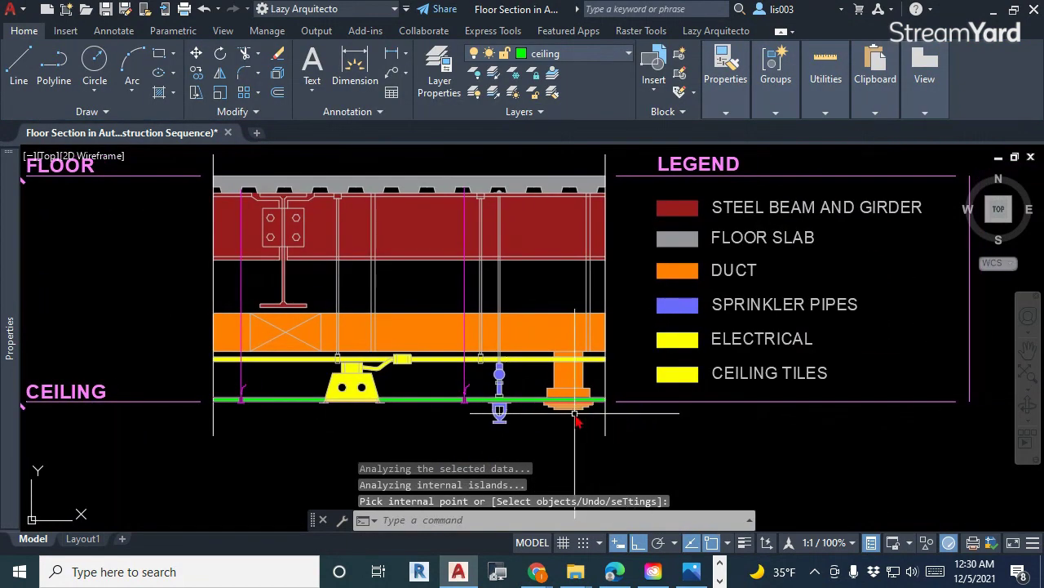
scroll(655, 405, up, 3)
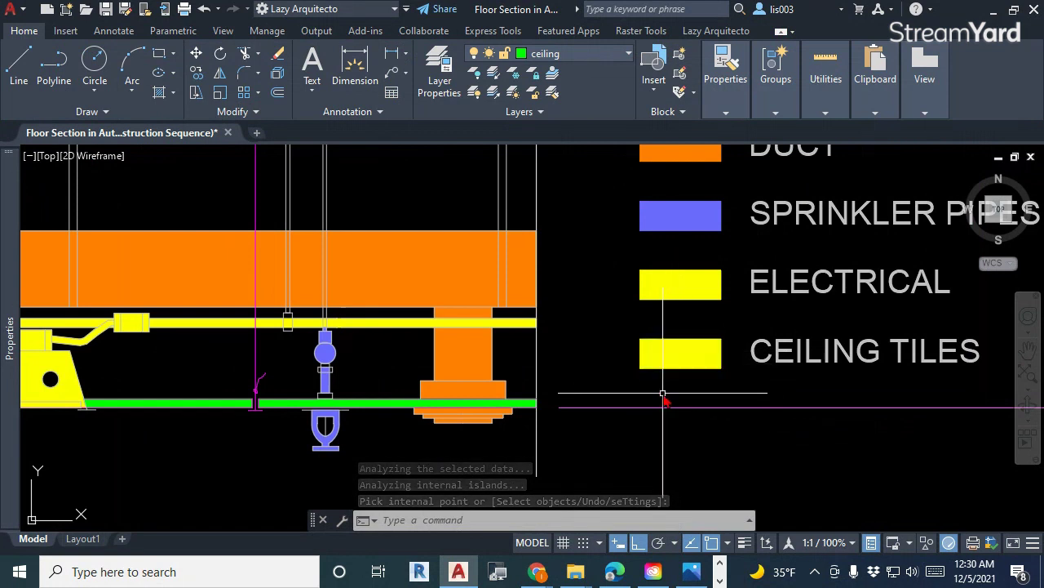
text(MA)
key(Return)
click(397, 401)
scroll(397, 400, down, 3)
scroll(519, 393, down, 2)
middle_drag(778, 388, 611, 414)
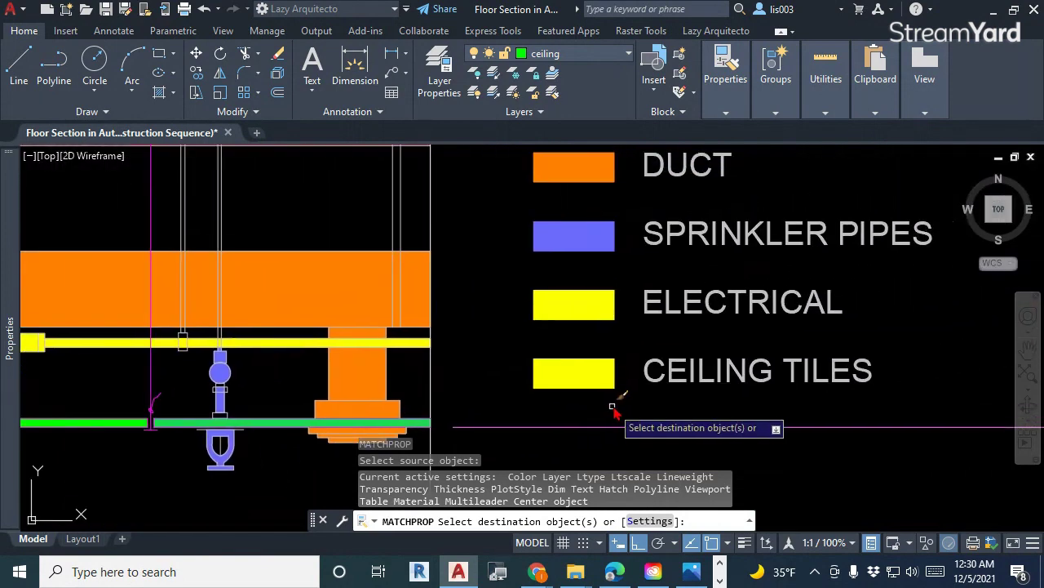
click(697, 404)
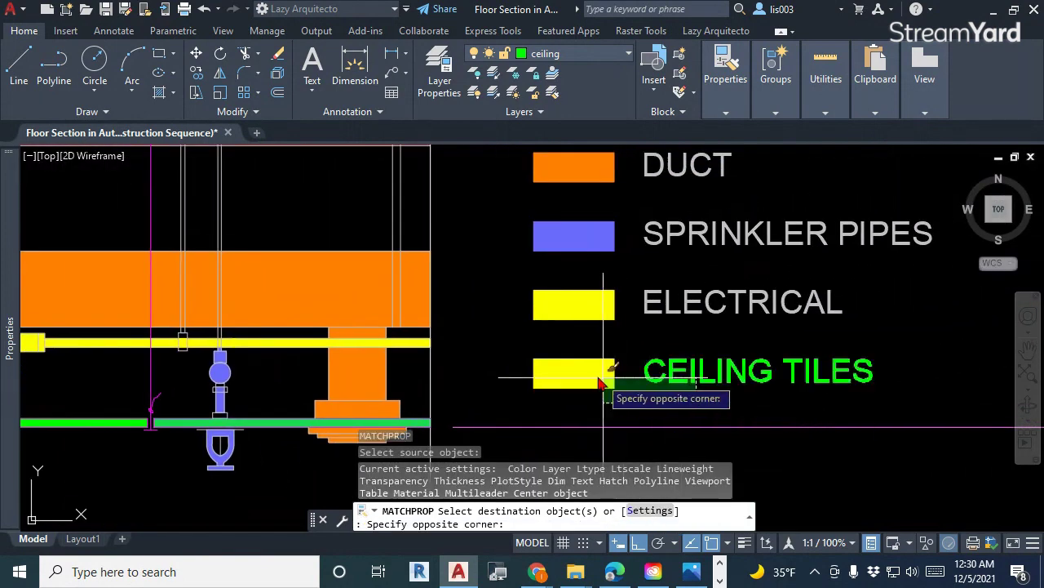
click(517, 356)
key(Return)
scroll(555, 362, down, 3)
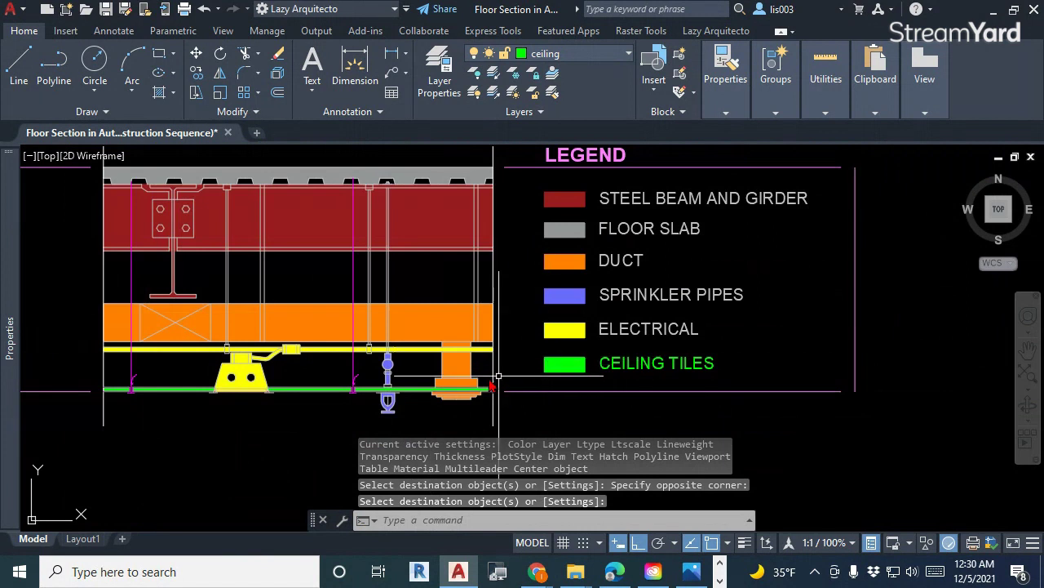
middle_drag(461, 458, 568, 405)
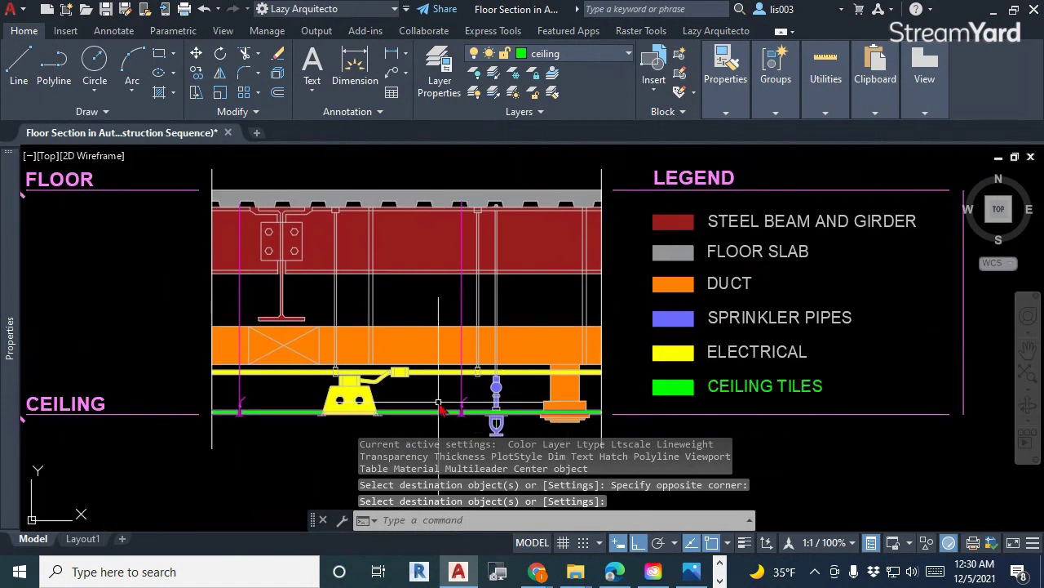
middle_drag(334, 430, 370, 430)
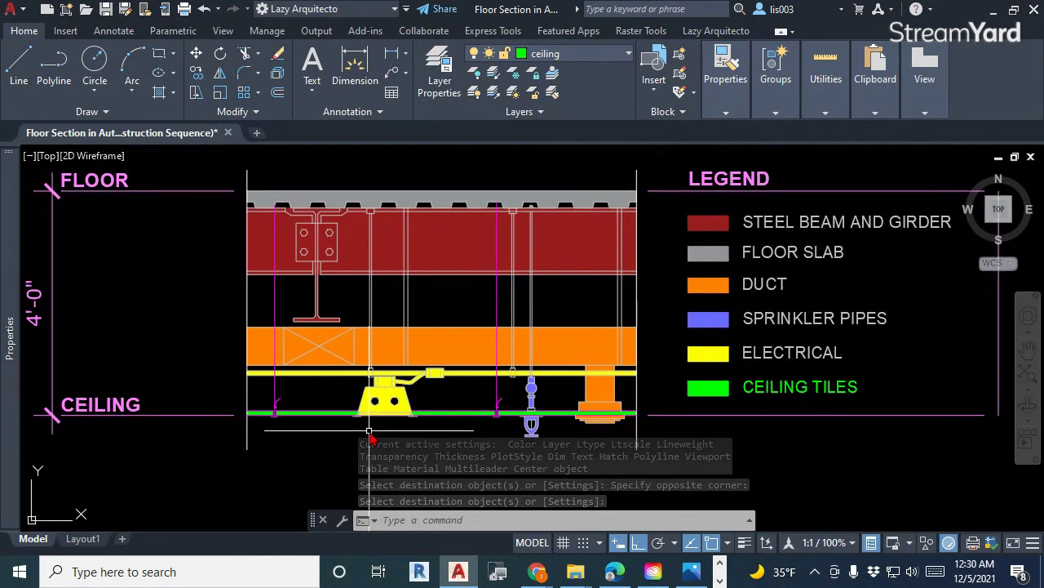
scroll(344, 430, up, 3)
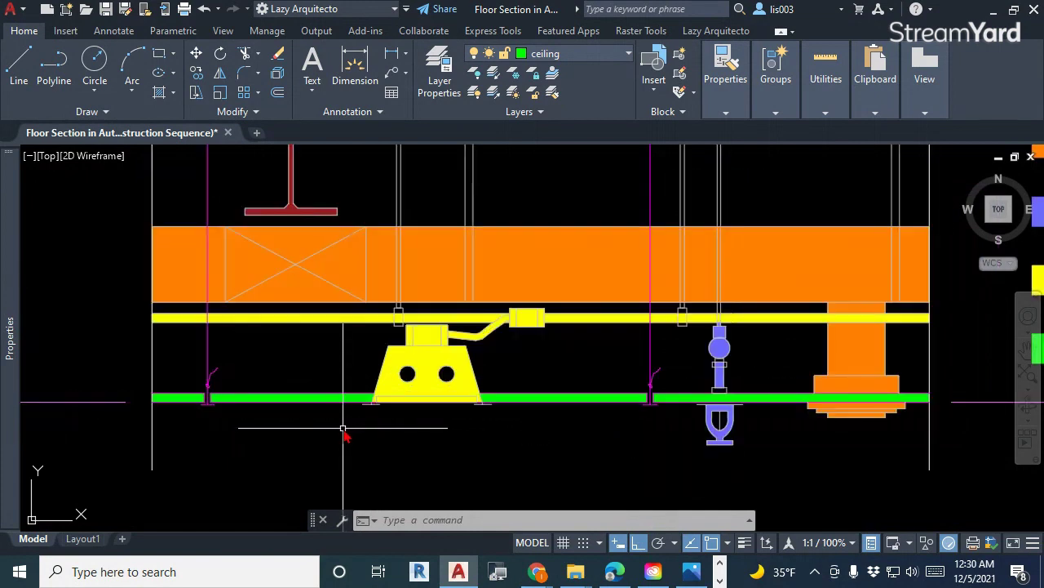
scroll(341, 428, down, 3)
scroll(338, 424, up, 6)
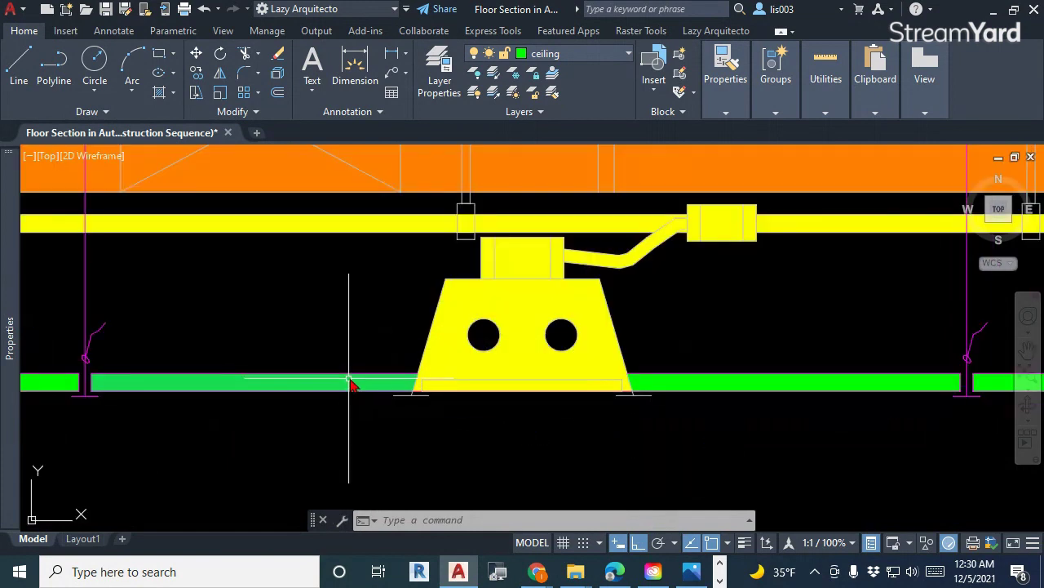
scroll(339, 432, down, 3)
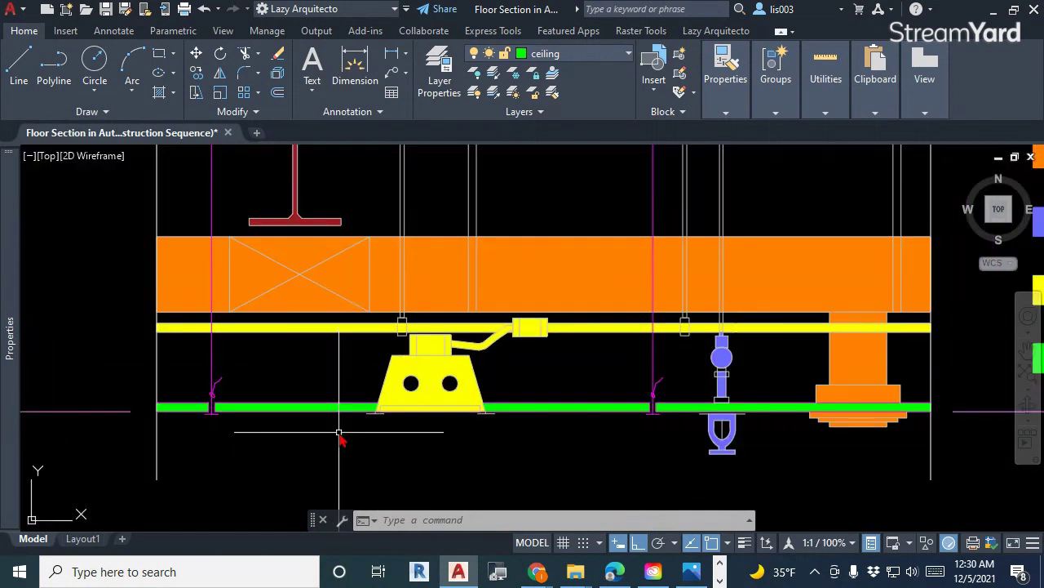
- Select the magenta upper and lower outlines of the ceiling tile left of the light fixture
scroll(340, 437, up, 3)
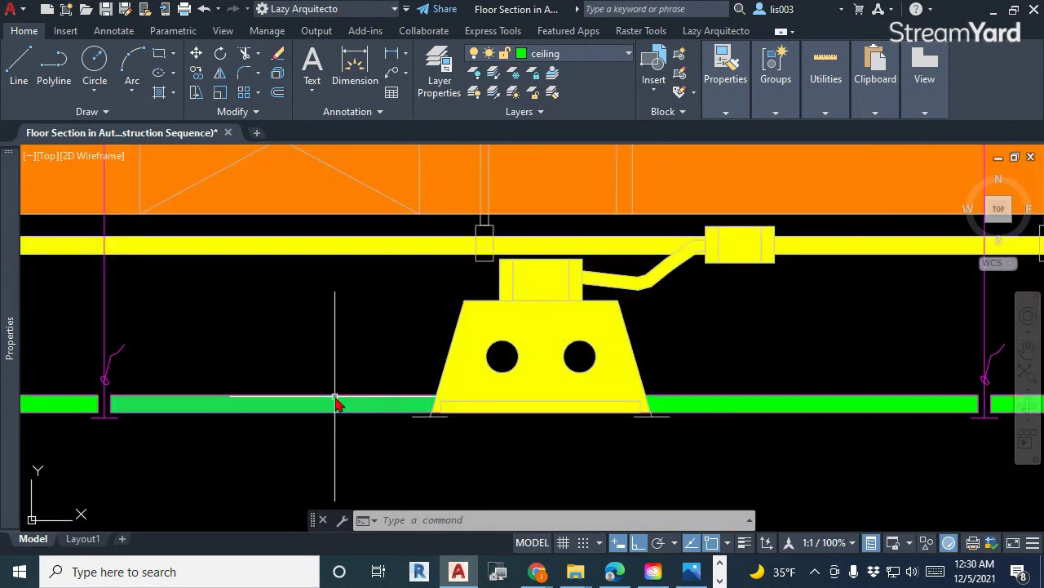
click(336, 397)
click(323, 417)
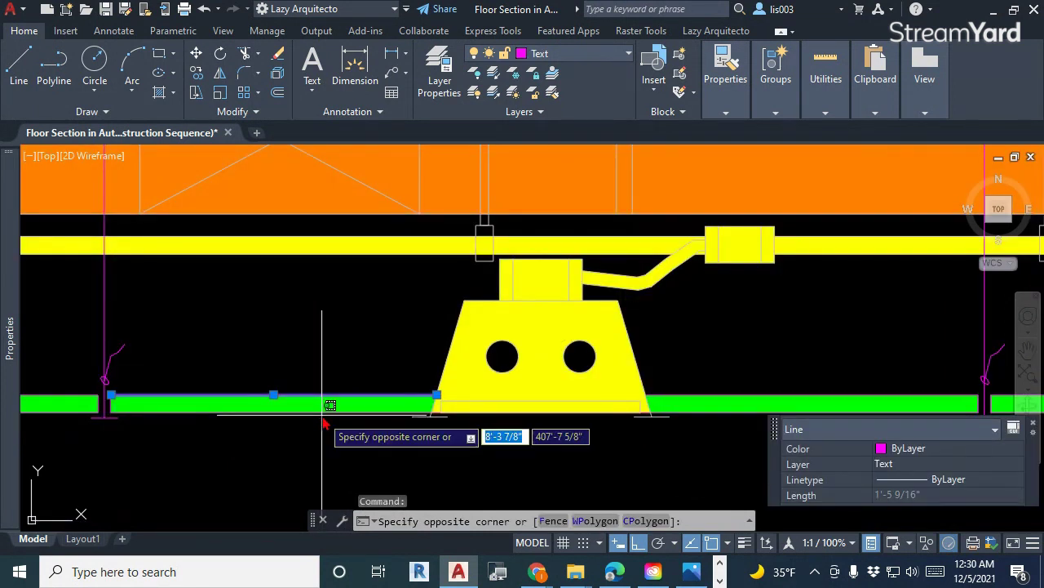
click(315, 402)
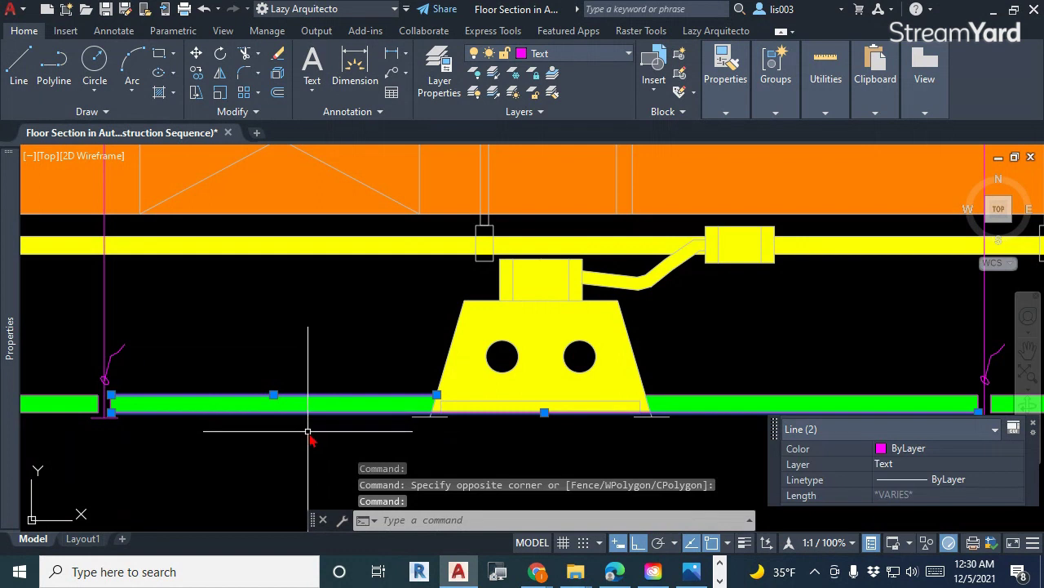
- Add the left end tile's outlines, the tile edges beside the left hanger and the hanger's bottom flange to the selection
scroll(308, 439, down, 3)
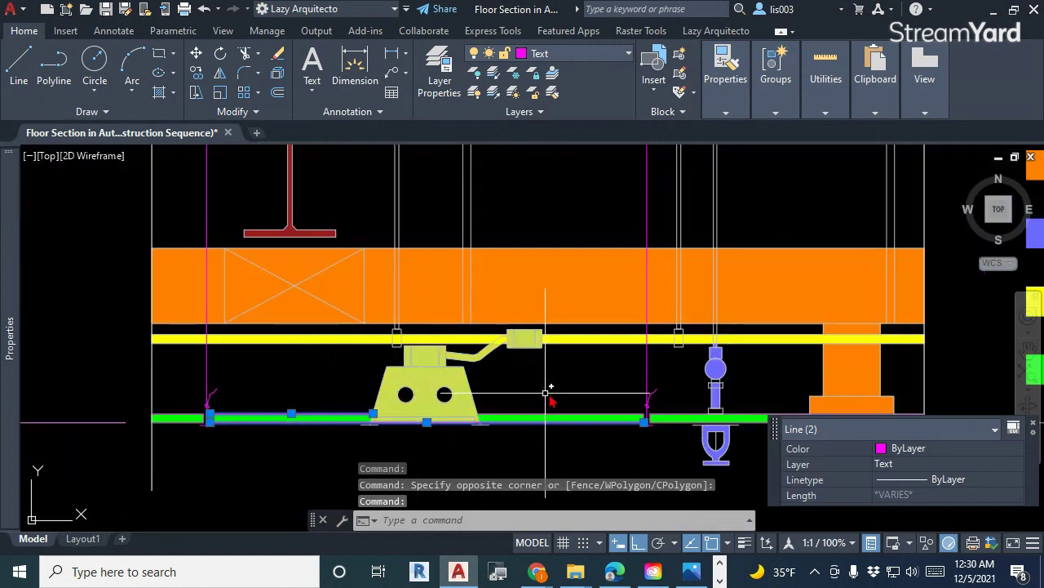
middle_drag(531, 401, 493, 394)
scroll(196, 426, up, 5)
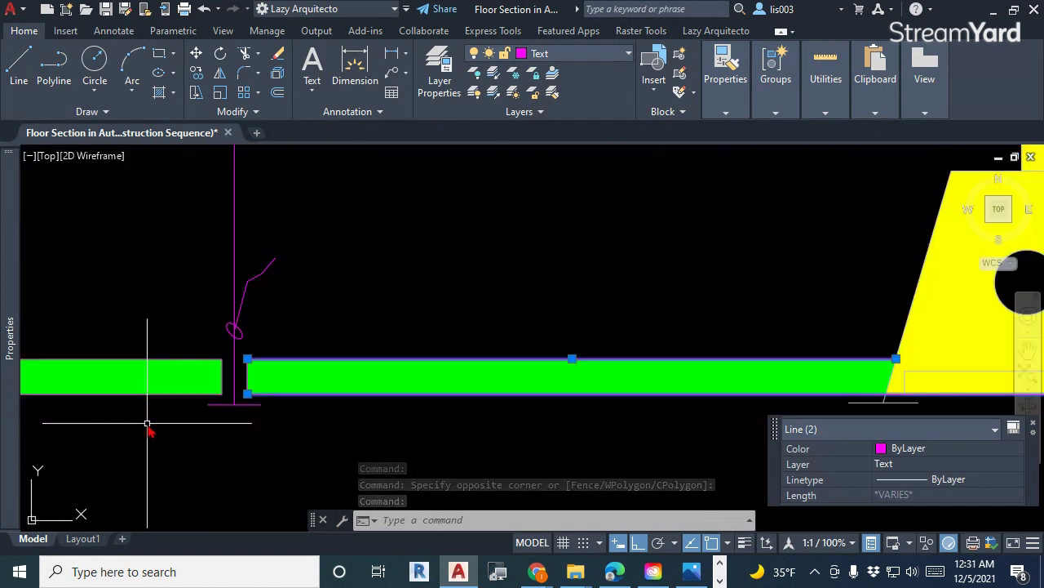
click(161, 361)
scroll(188, 379, down, 3)
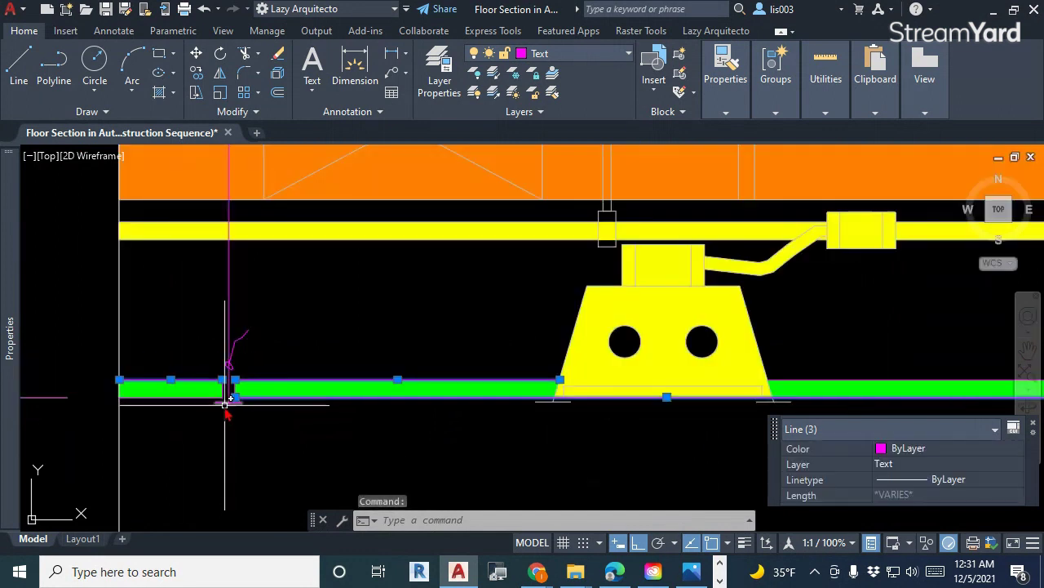
scroll(117, 392, up, 3)
click(99, 391)
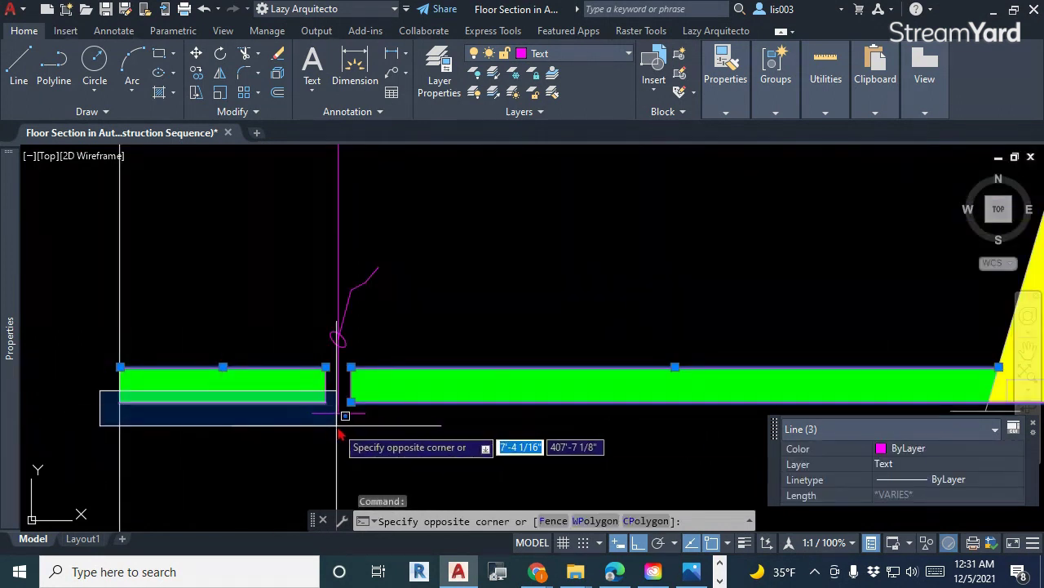
click(350, 424)
click(306, 351)
click(373, 437)
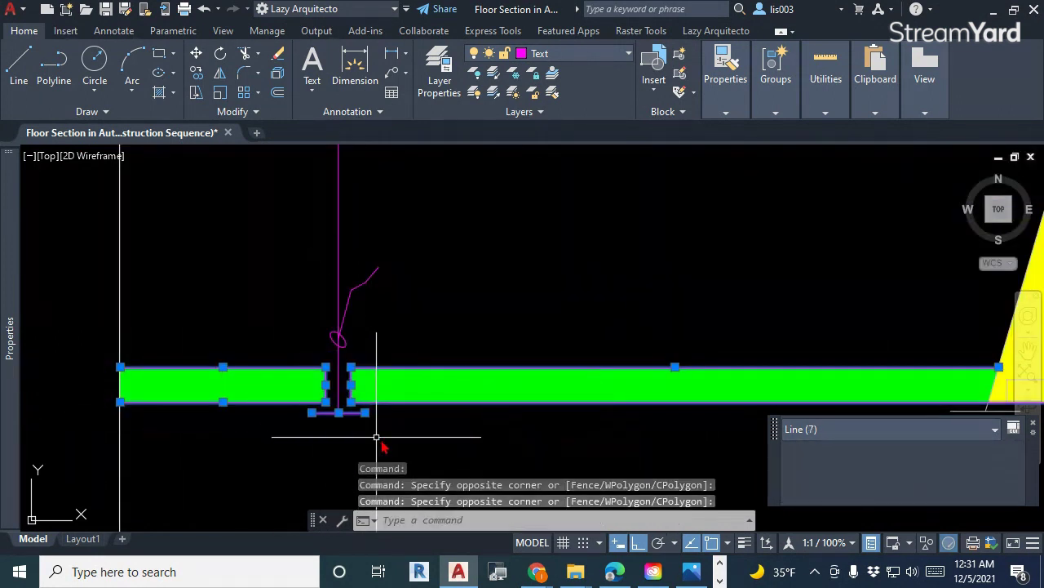
- Add the left ceiling hanger's vertical wire, loop and twisted wire end to the selection
scroll(380, 443, down, 3)
scroll(384, 436, up, 3)
click(388, 443)
click(323, 330)
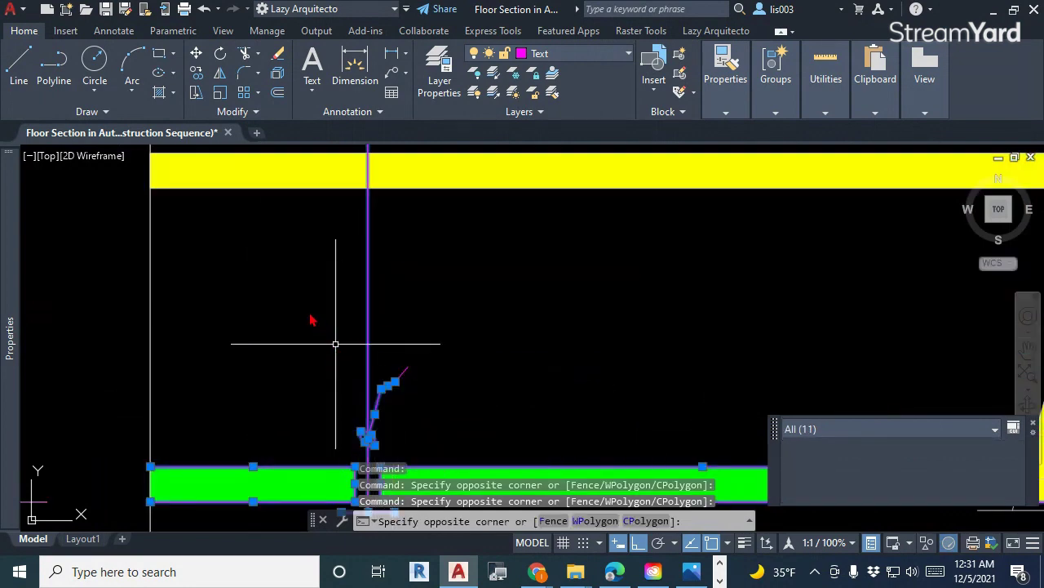
scroll(319, 327, down, 3)
click(276, 311)
click(386, 369)
- Add the right ceiling hanger's wire, loop, twisted end, bottom flange and the adjacent tile edges to the selection
scroll(387, 368, down, 6)
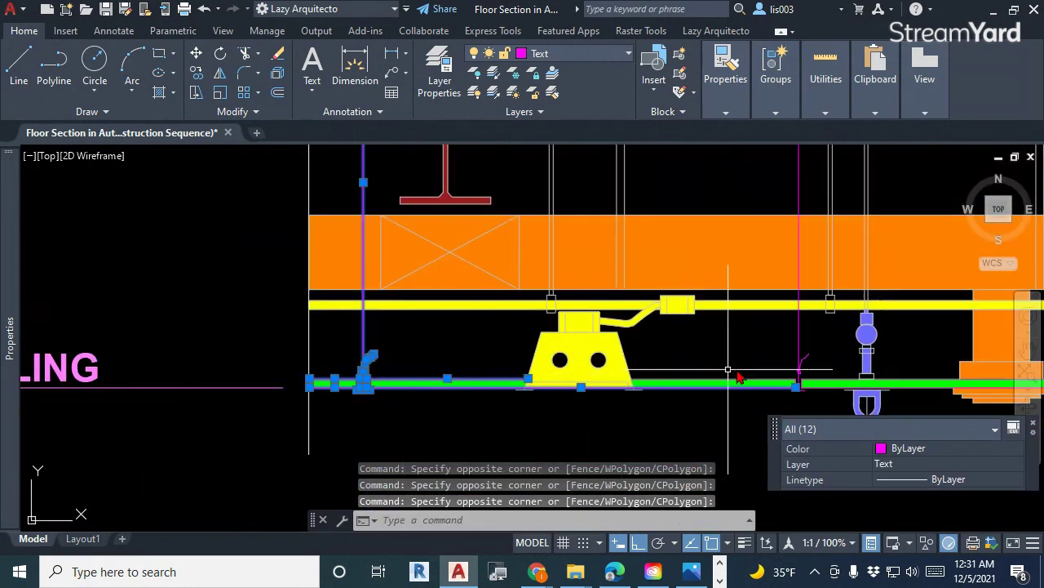
click(616, 160)
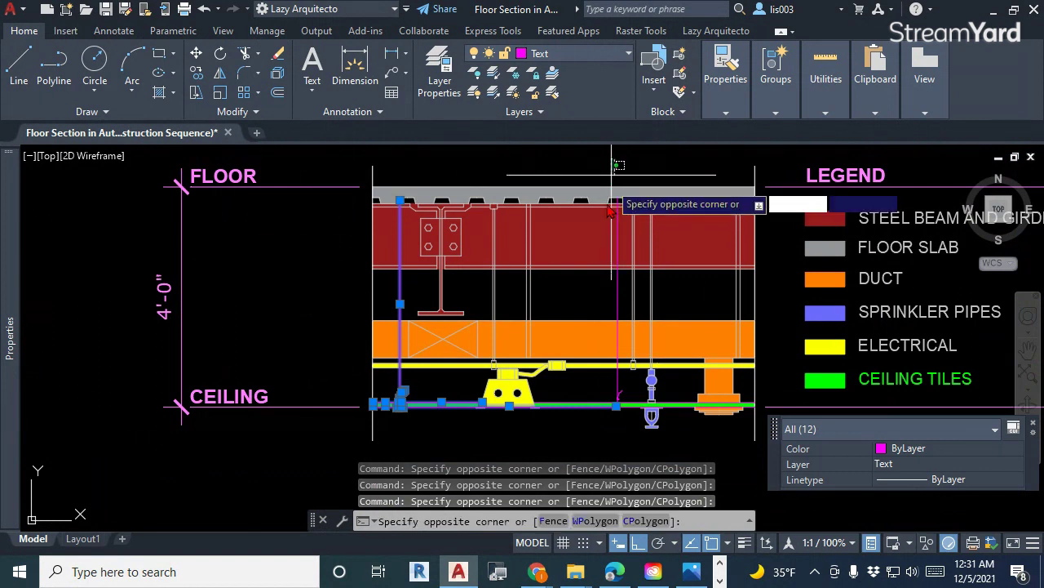
click(629, 453)
scroll(626, 441, up, 5)
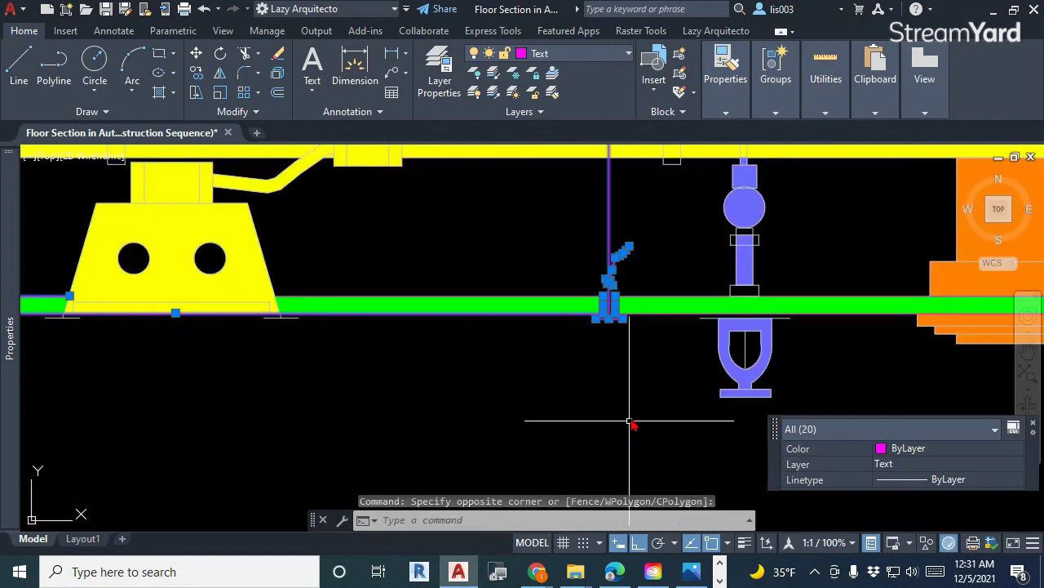
- Add the upper and lower outlines of the ceiling tile right of the right hanger to the selection
scroll(626, 300, up, 6)
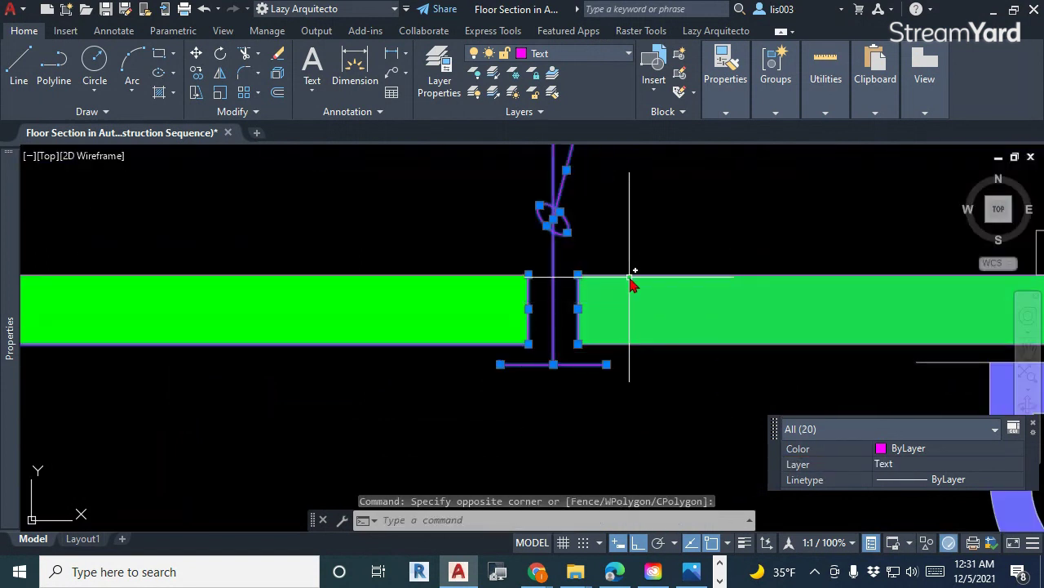
click(634, 277)
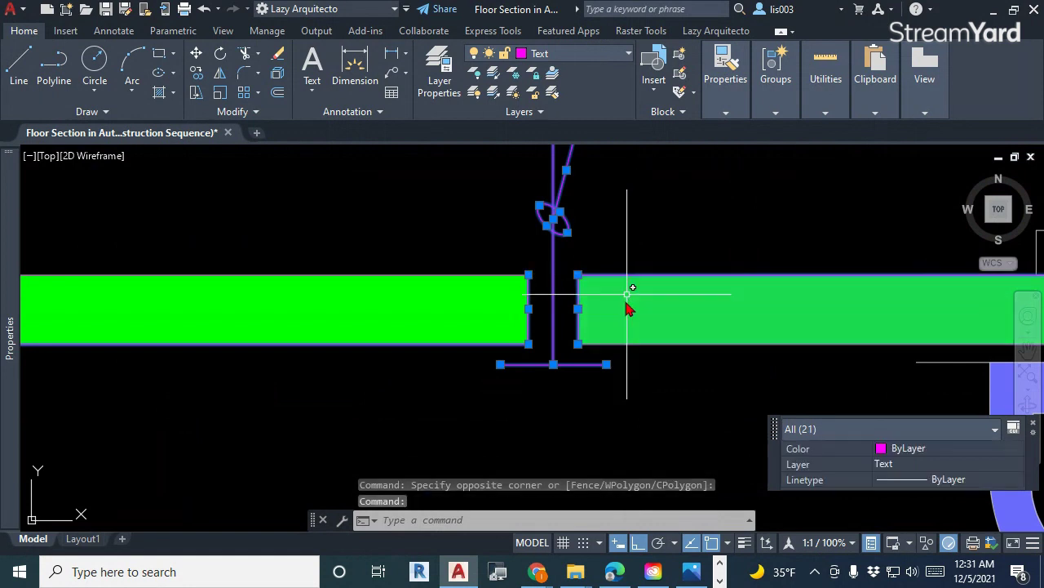
click(620, 349)
click(614, 353)
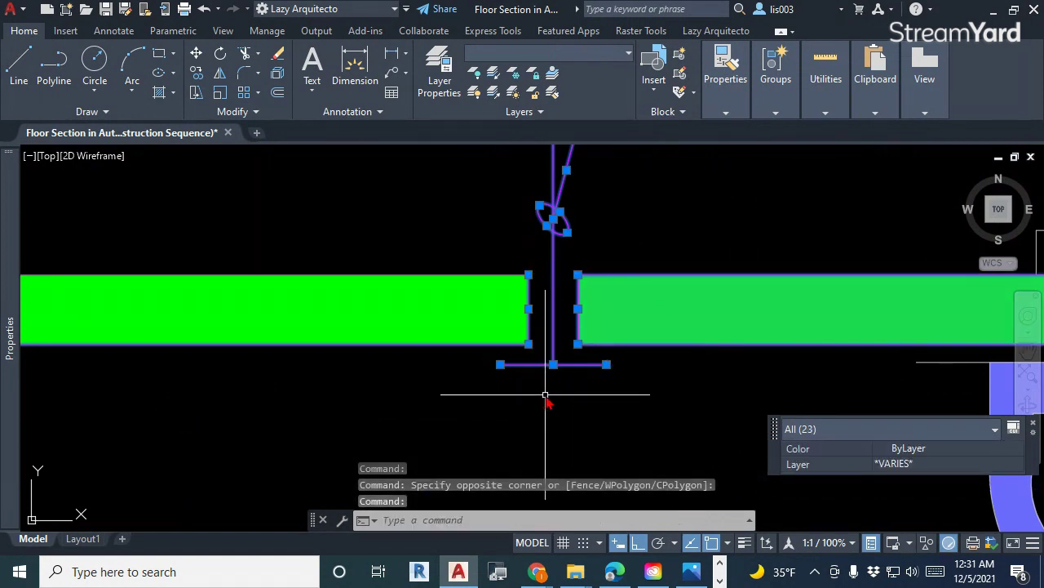
- Remove the green hatch of the right end tile from the selection, keeping only the outlines and hangers
scroll(576, 392, down, 5)
scroll(664, 380, up, 2)
scroll(544, 385, down, 2)
scroll(681, 390, down, 1)
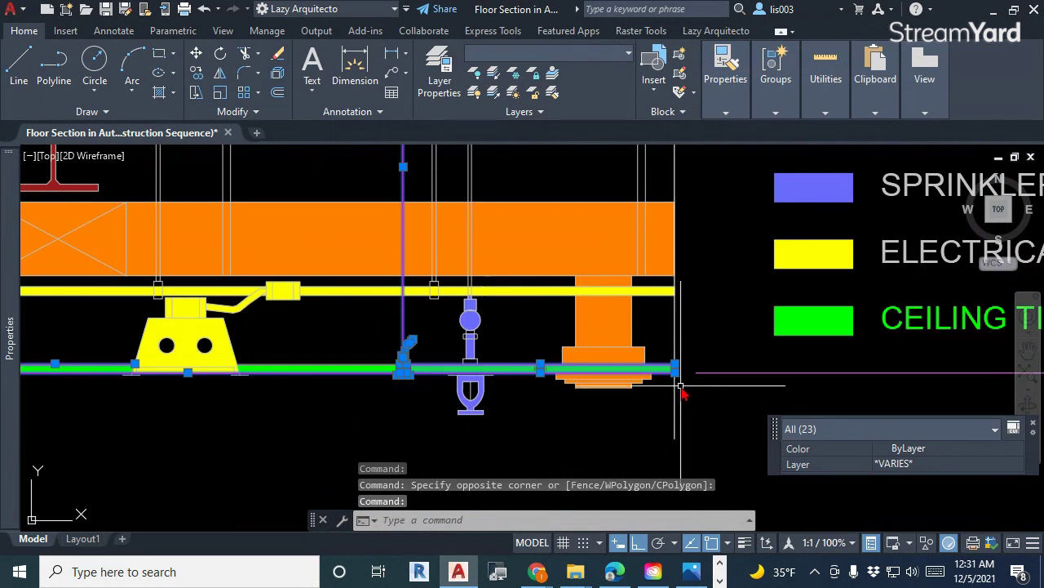
scroll(681, 390, up, 6)
shift+click(655, 354)
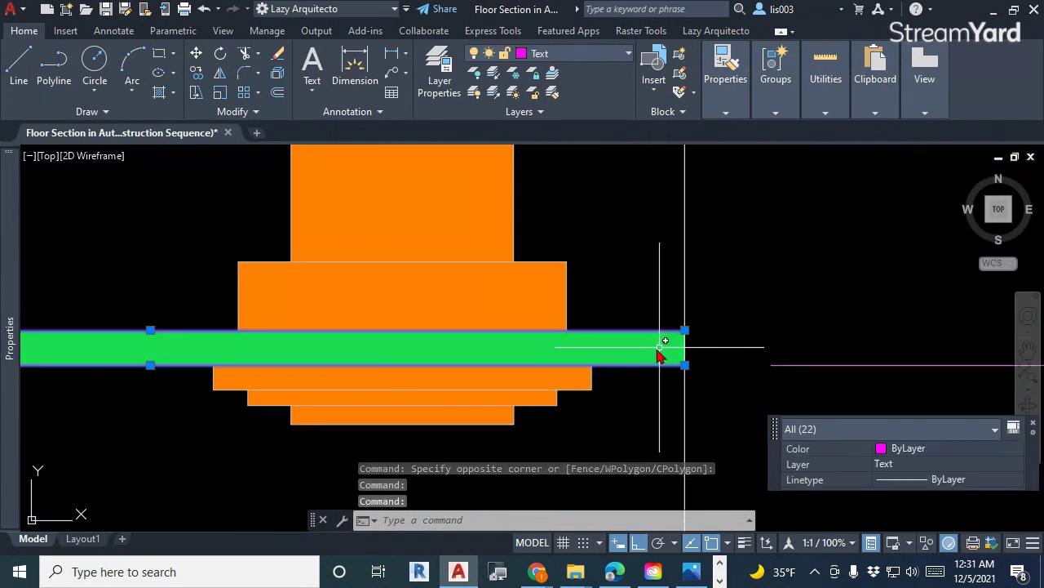
- Move the selected ceiling tile outlines and hangers to the ceiling layer
scroll(662, 354, down, 6)
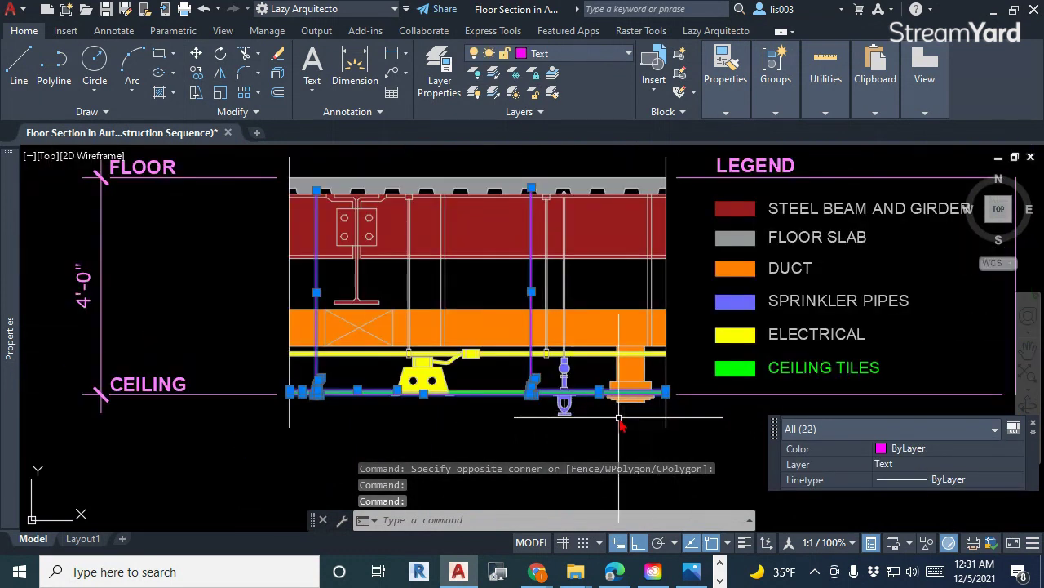
middle_drag(630, 420, 683, 415)
scroll(443, 416, up, 3)
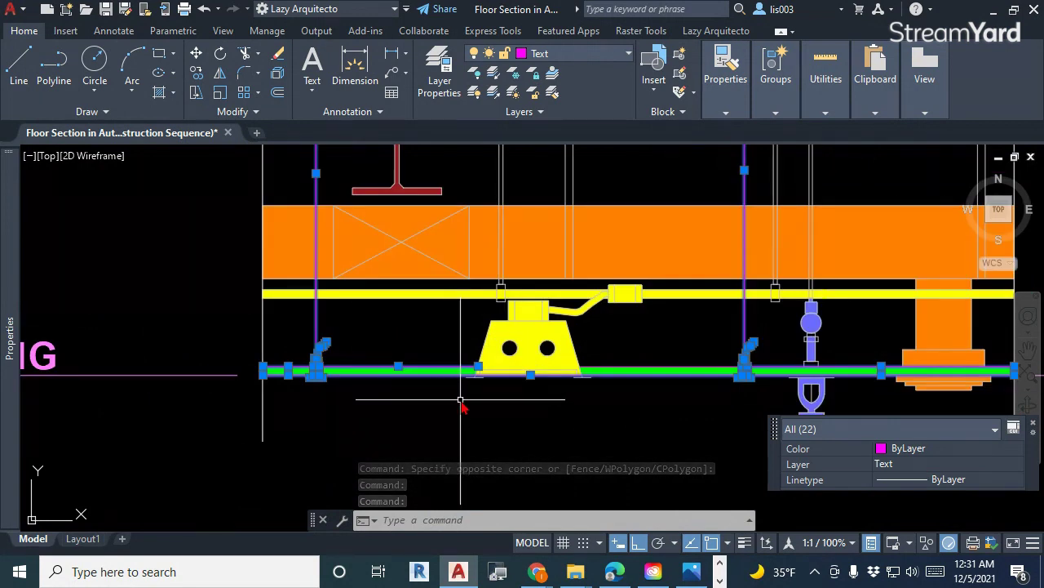
scroll(461, 402, up, 6)
scroll(464, 400, down, 6)
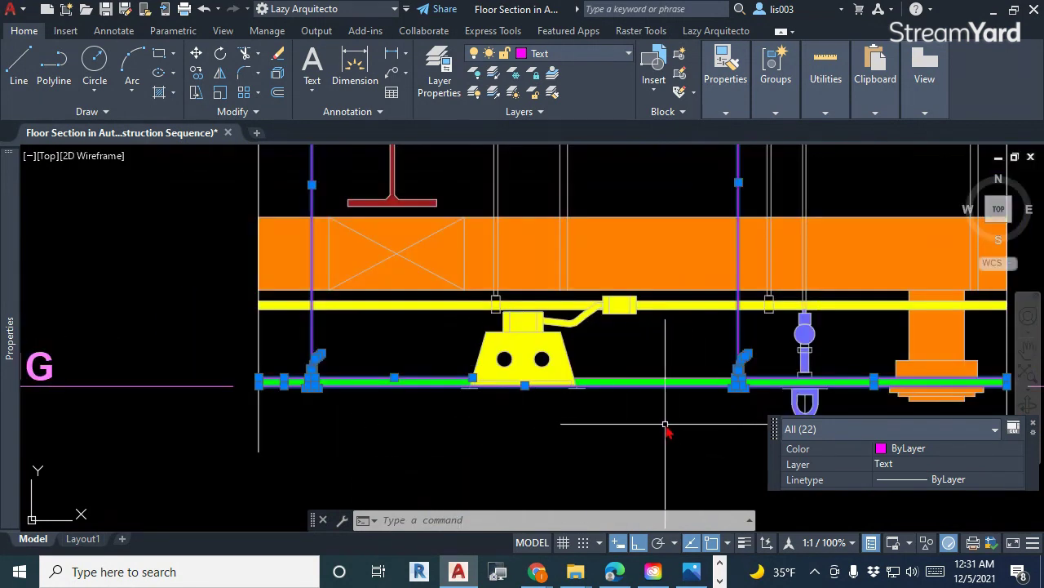
middle_drag(646, 427, 511, 431)
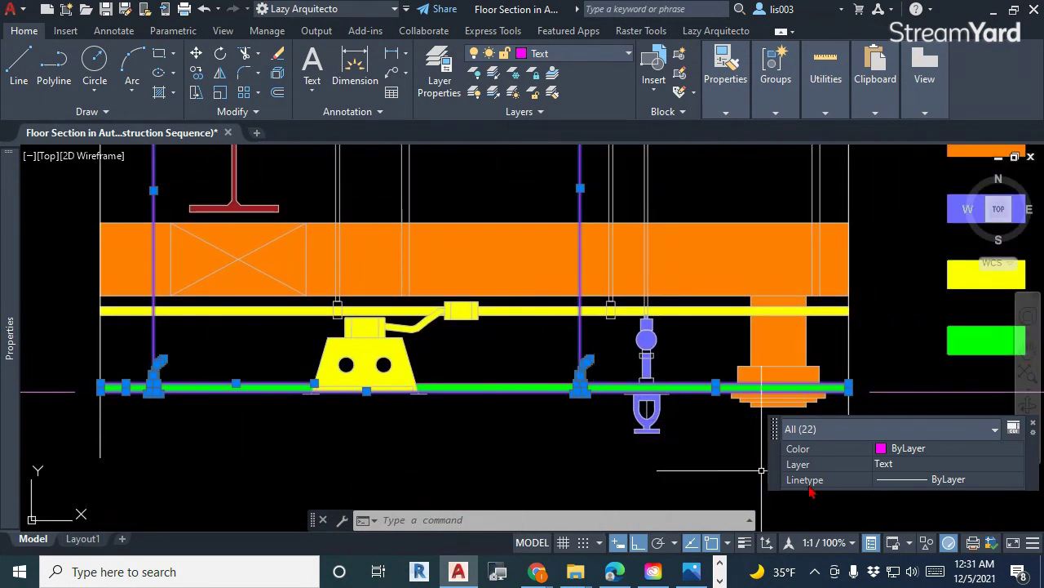
click(901, 465)
click(902, 465)
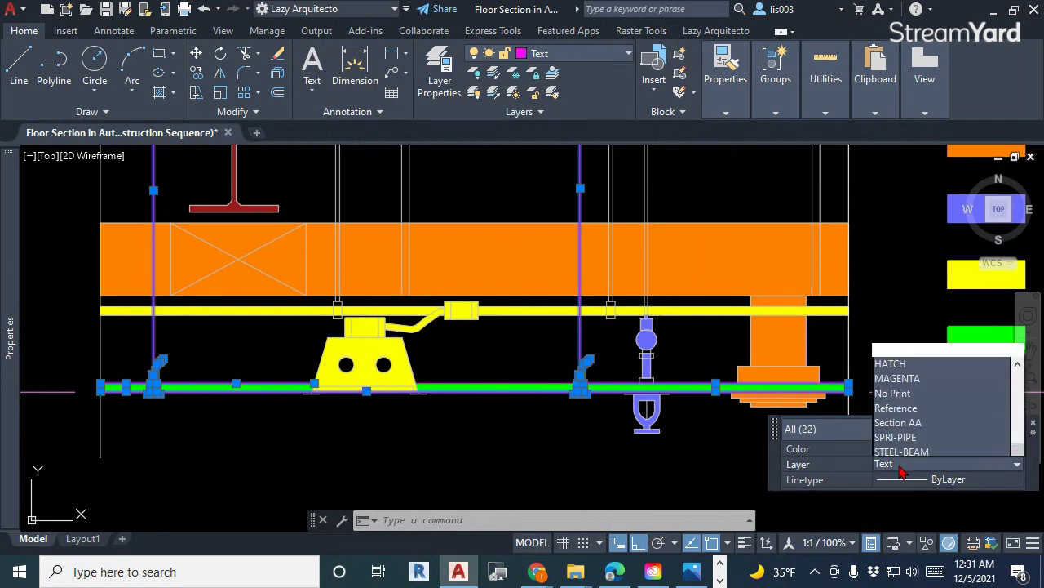
scroll(902, 472, up, 5)
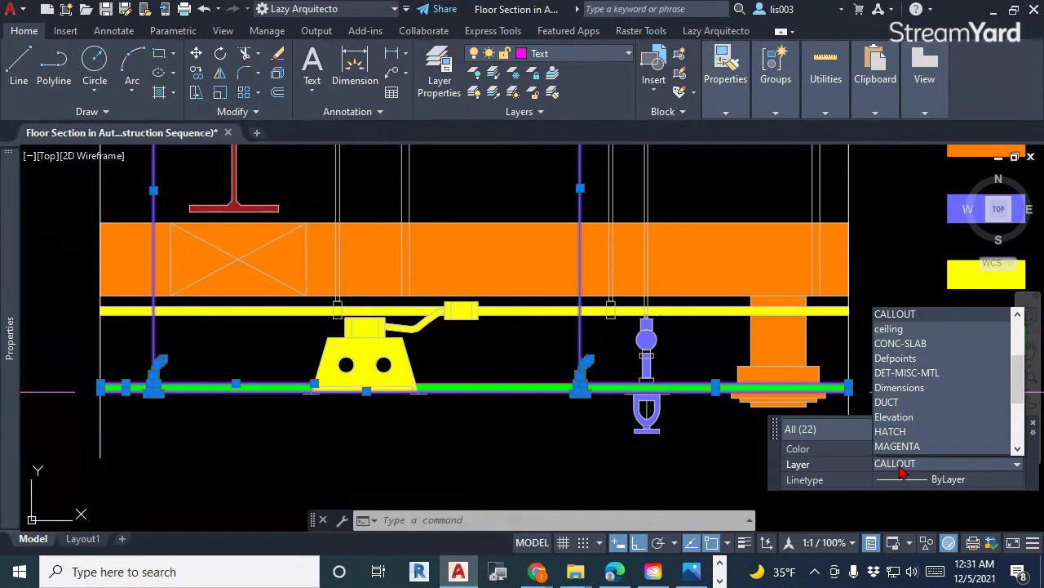
scroll(901, 471, down, 1)
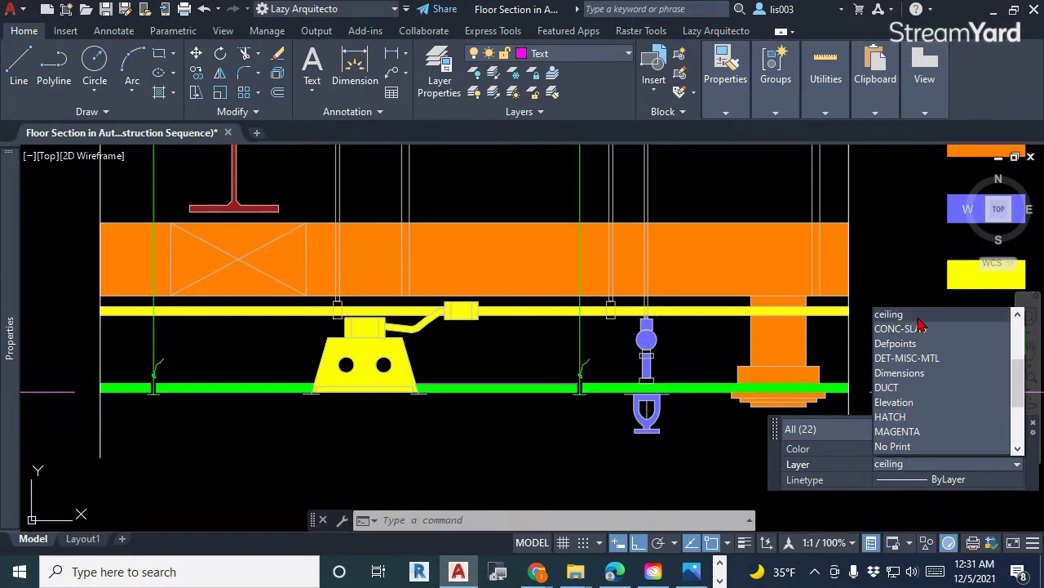
key(Return)
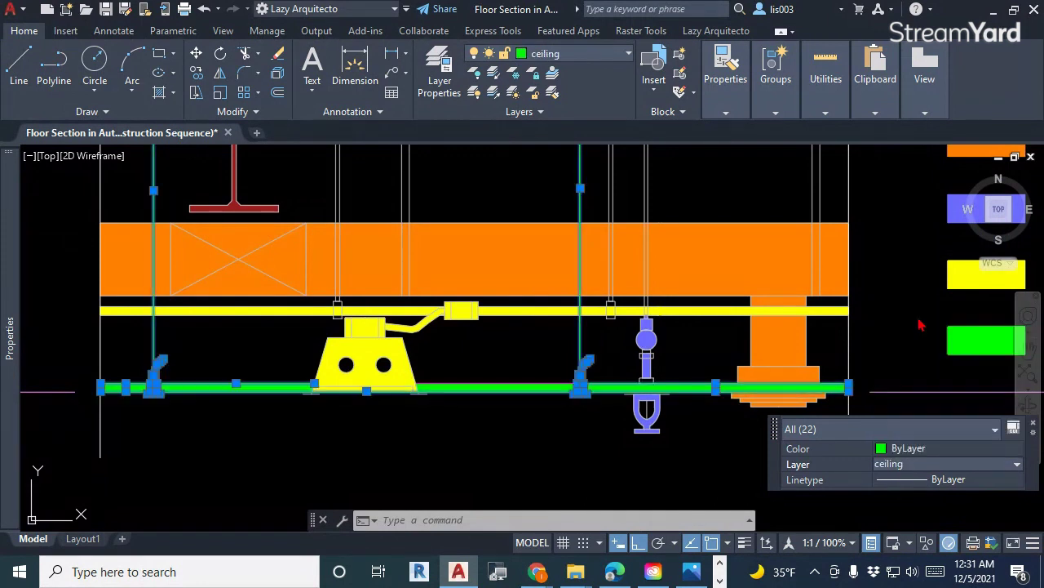
- Set the color of the selected tile outlines and hangers to Color 9 and clear the selection
click(904, 457)
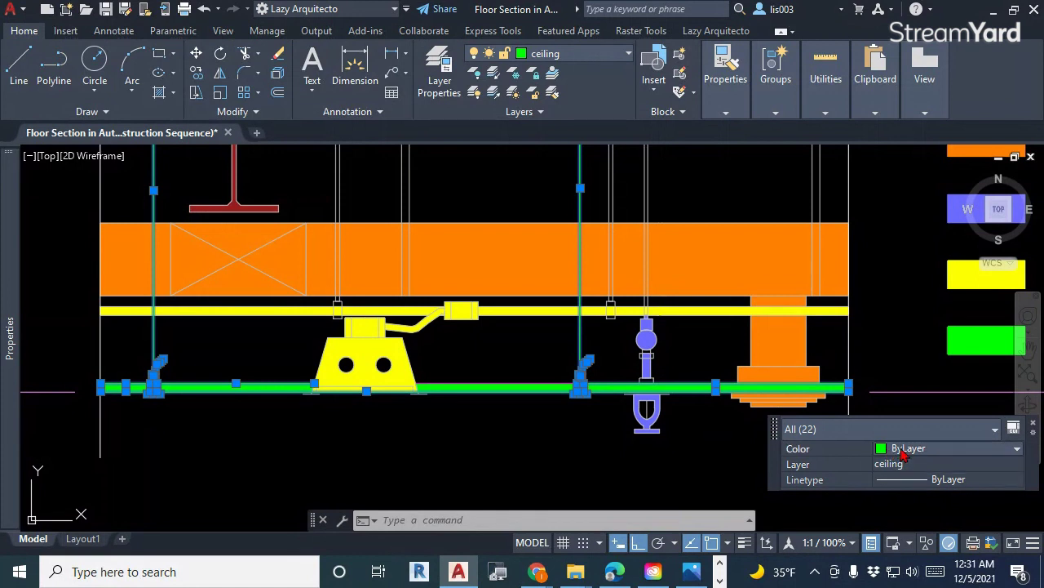
click(904, 457)
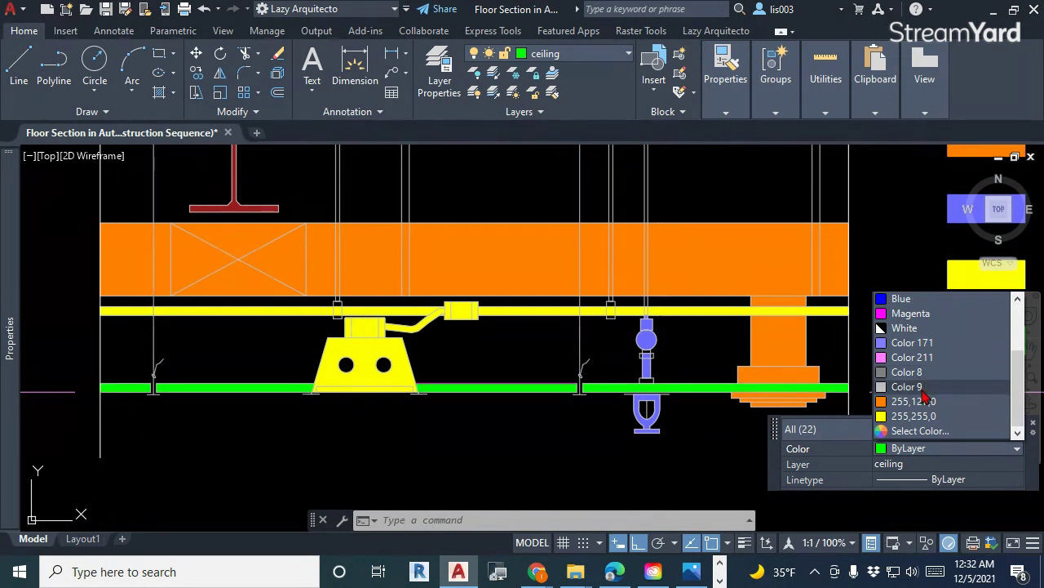
click(922, 392)
middle_drag(893, 368, 602, 434)
scroll(602, 441, down, 2)
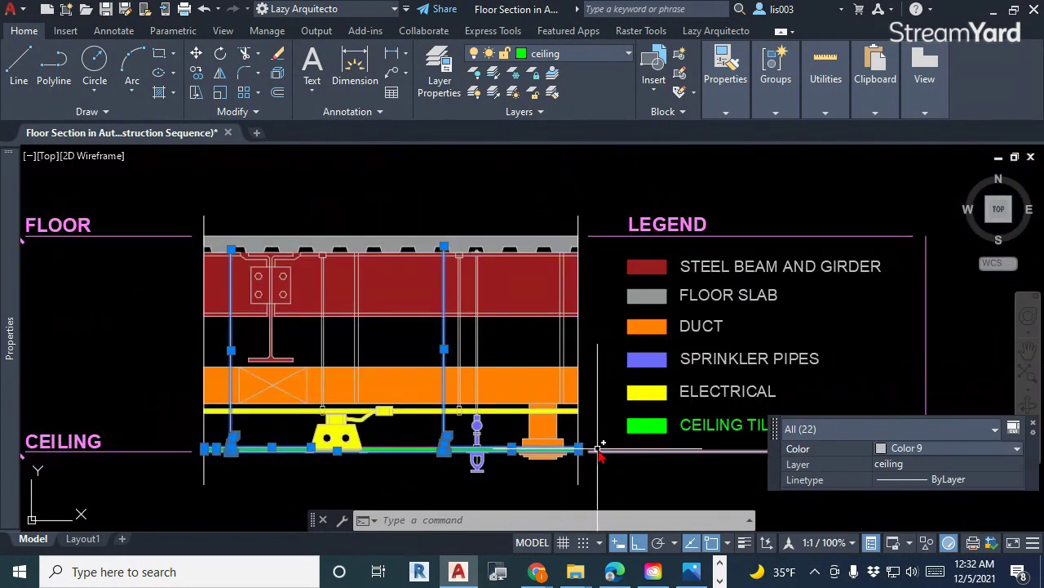
key(Escape)
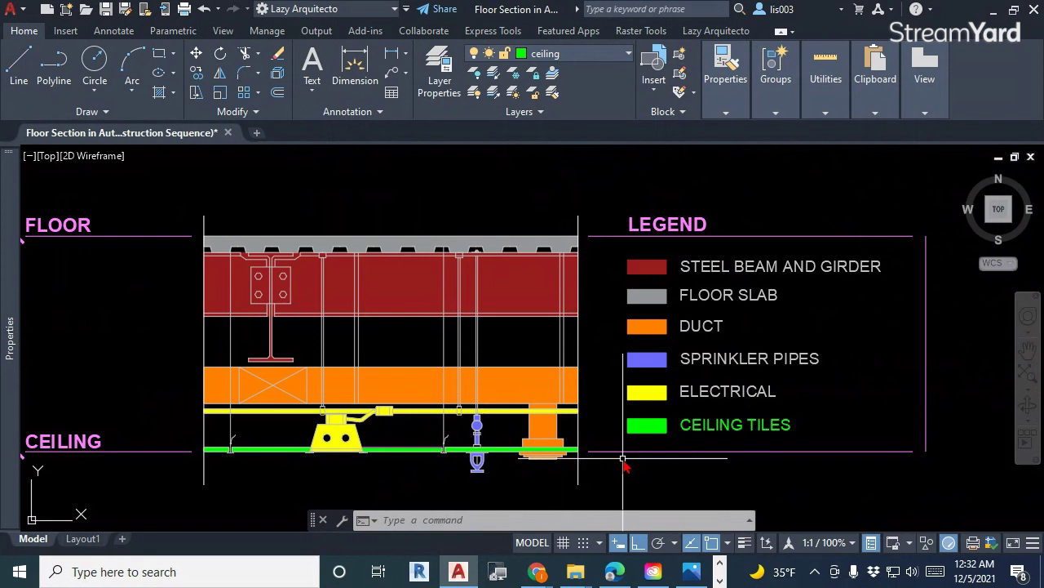
- Set the color of the CEILING TILES legend label to Color 9 and deselect it
scroll(708, 441, up, 3)
click(720, 436)
click(693, 408)
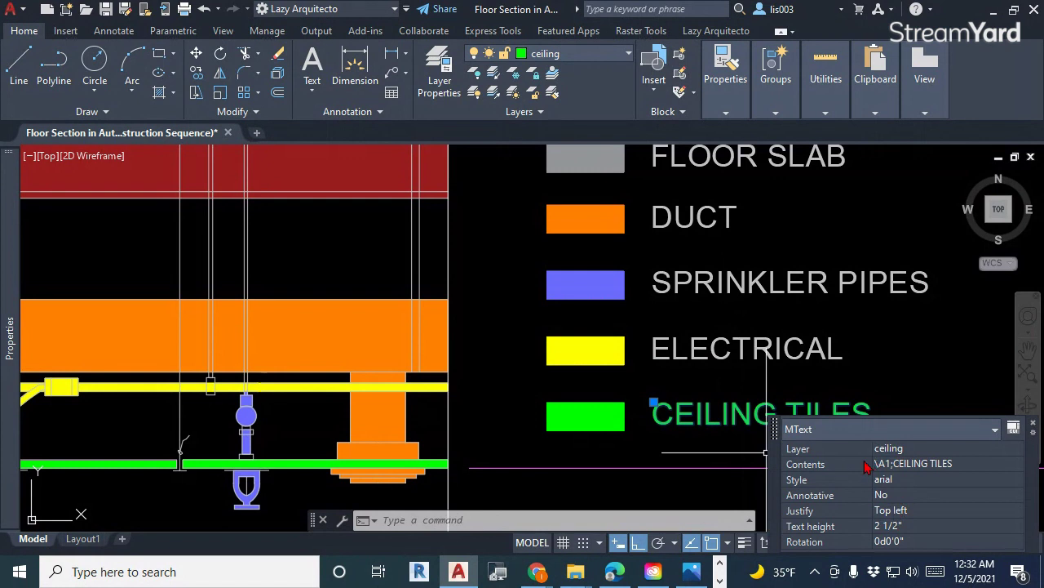
mouse_move(18, 338)
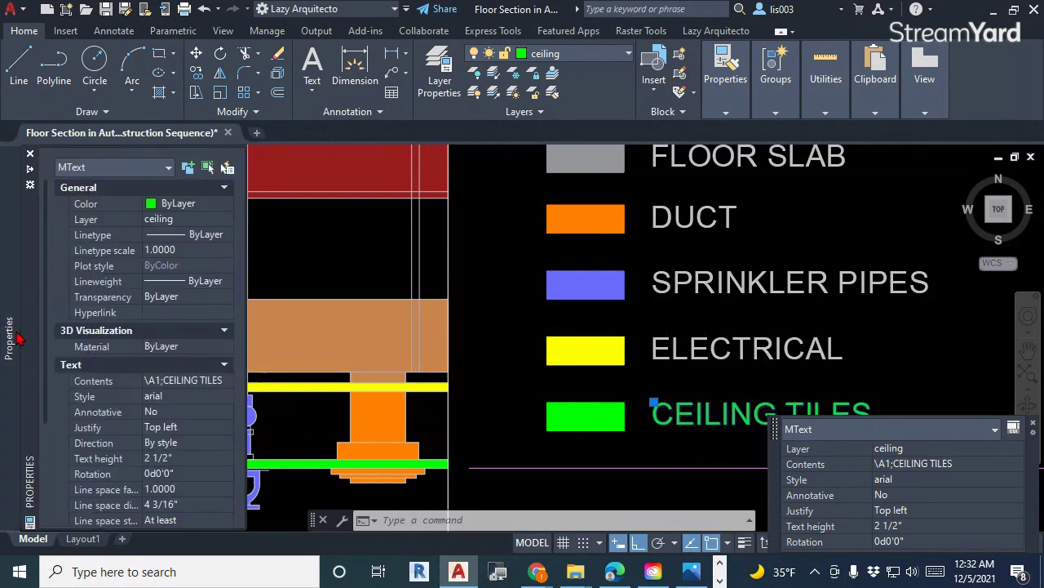
click(194, 208)
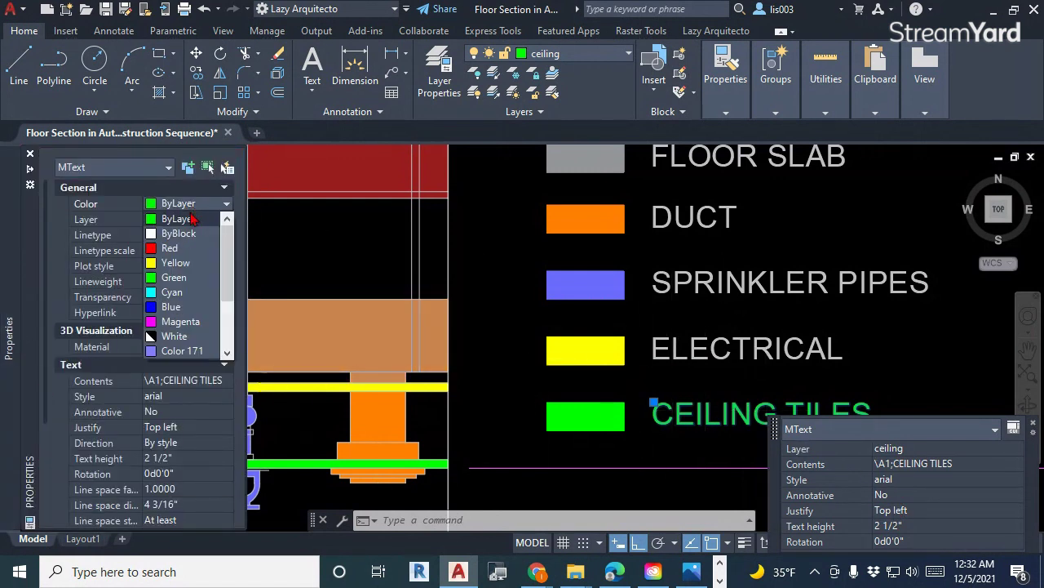
click(183, 281)
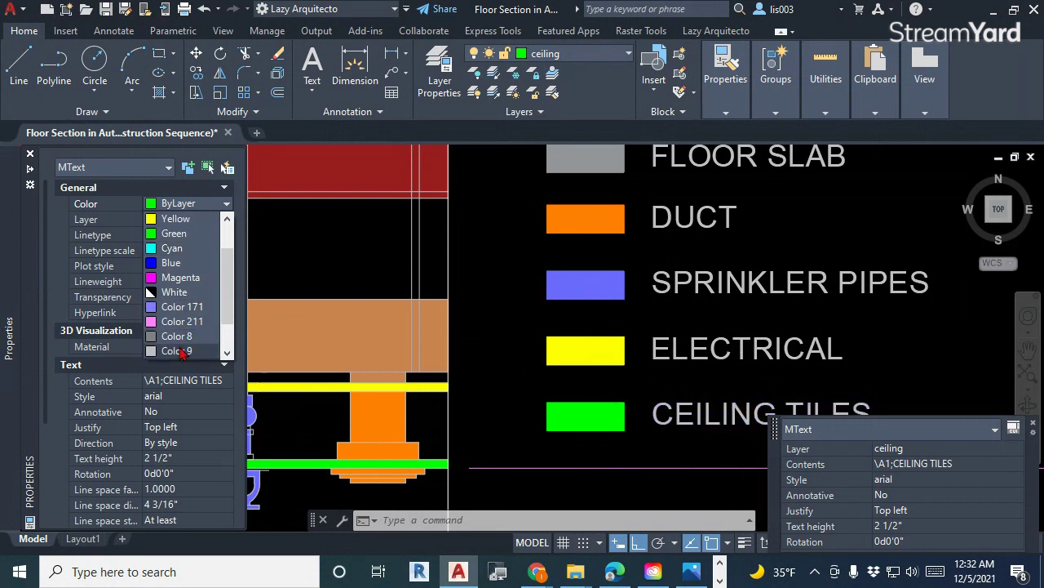
click(180, 349)
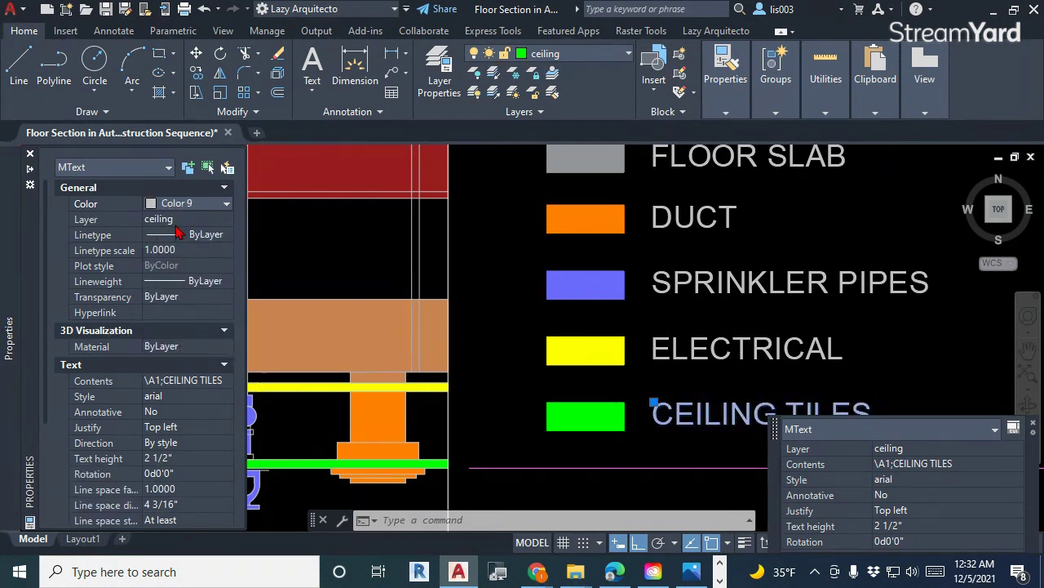
key(Escape)
scroll(661, 413, down, 3)
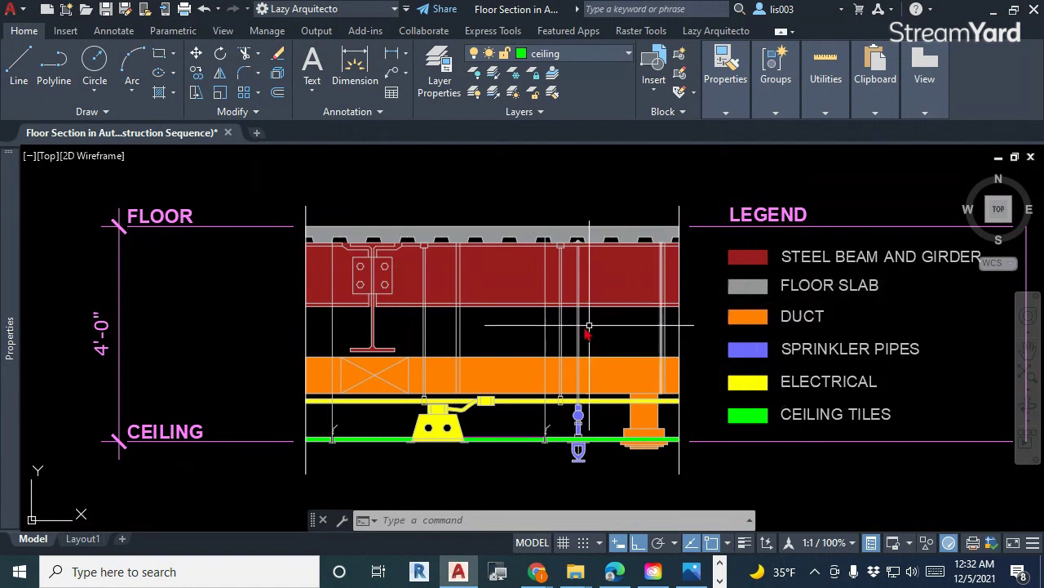
- Switch to Layout1 and select the viewport frame on the sheet
middle_drag(748, 387, 678, 404)
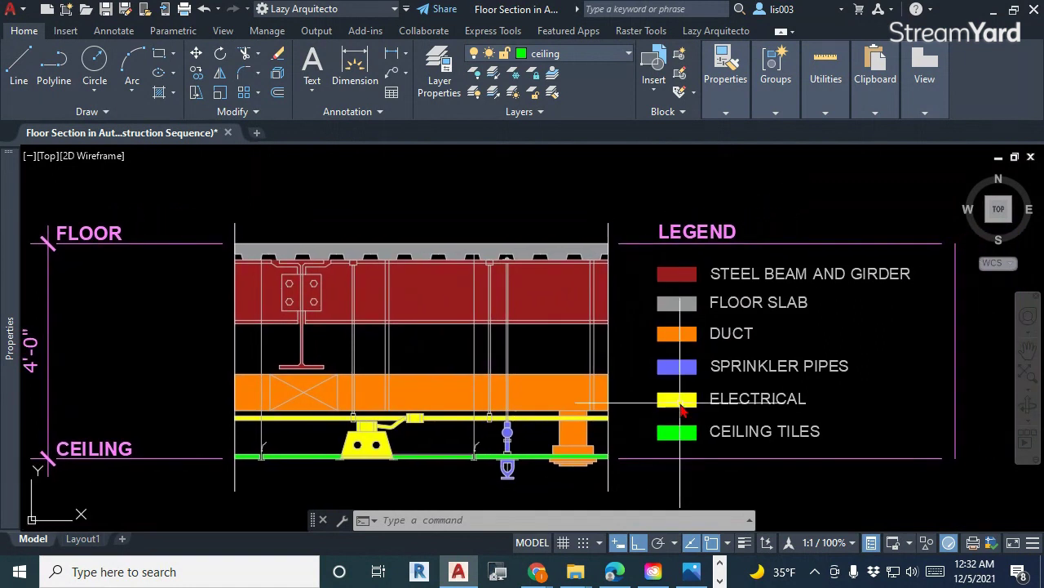
scroll(679, 400, down, 4)
scroll(679, 393, up, 4)
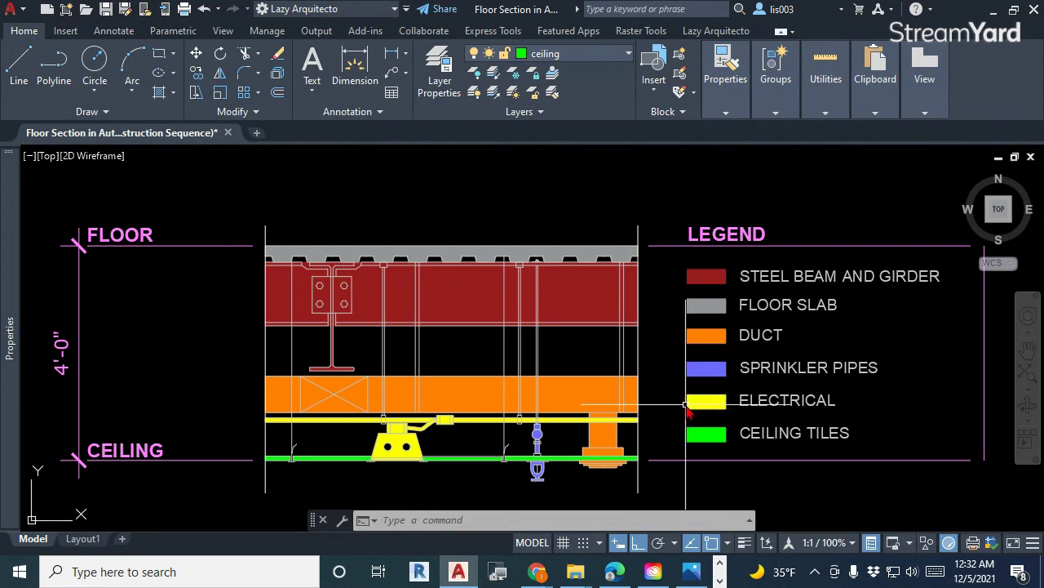
click(82, 541)
middle_drag(342, 423, 459, 408)
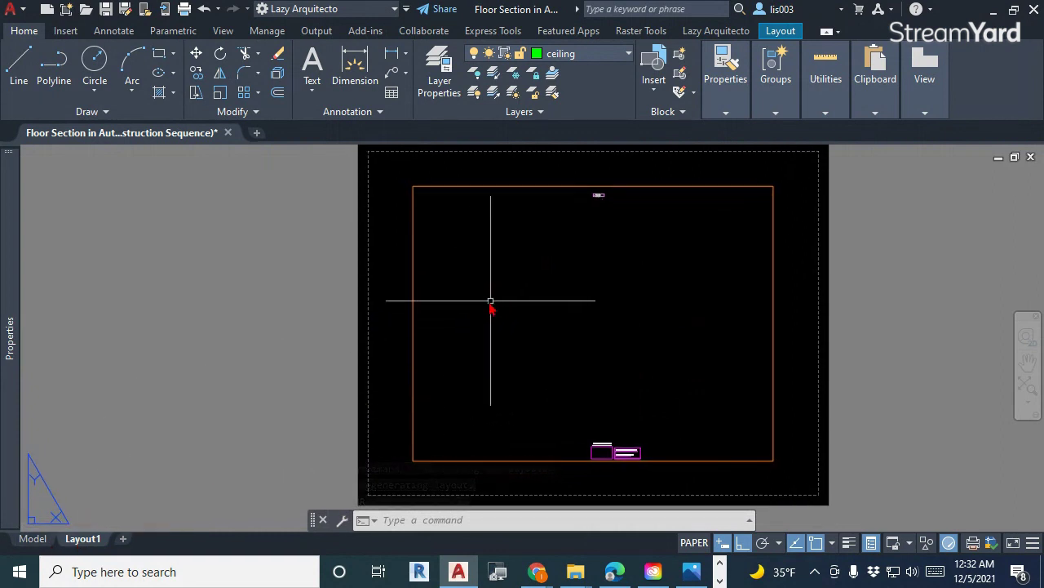
click(421, 305)
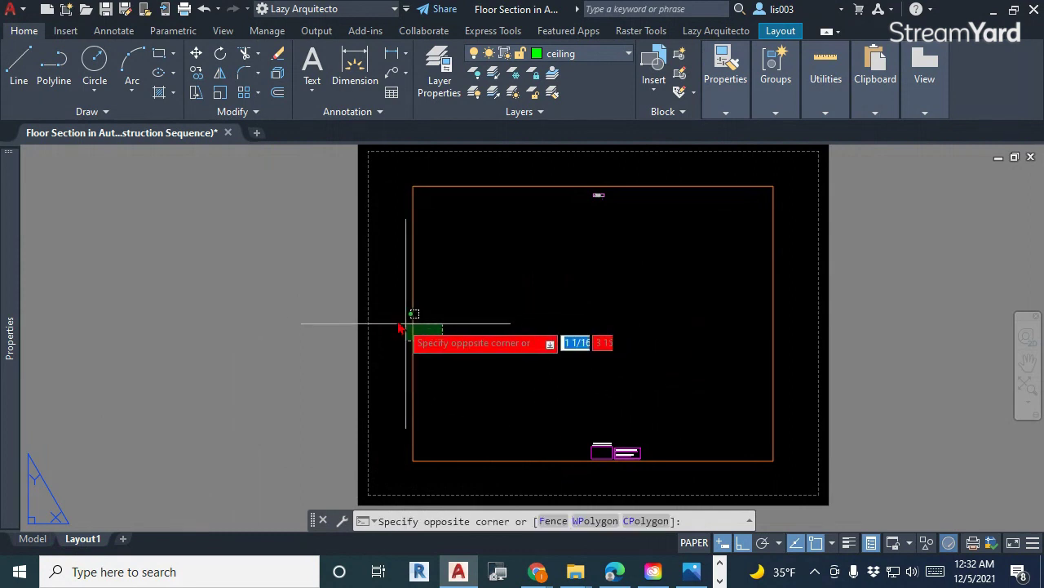
click(391, 324)
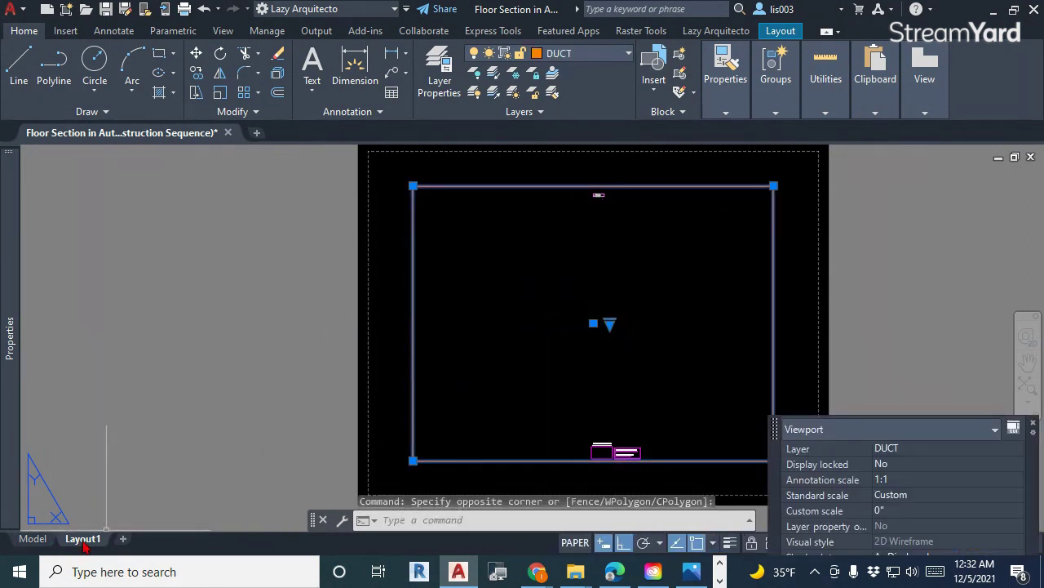
click(83, 542)
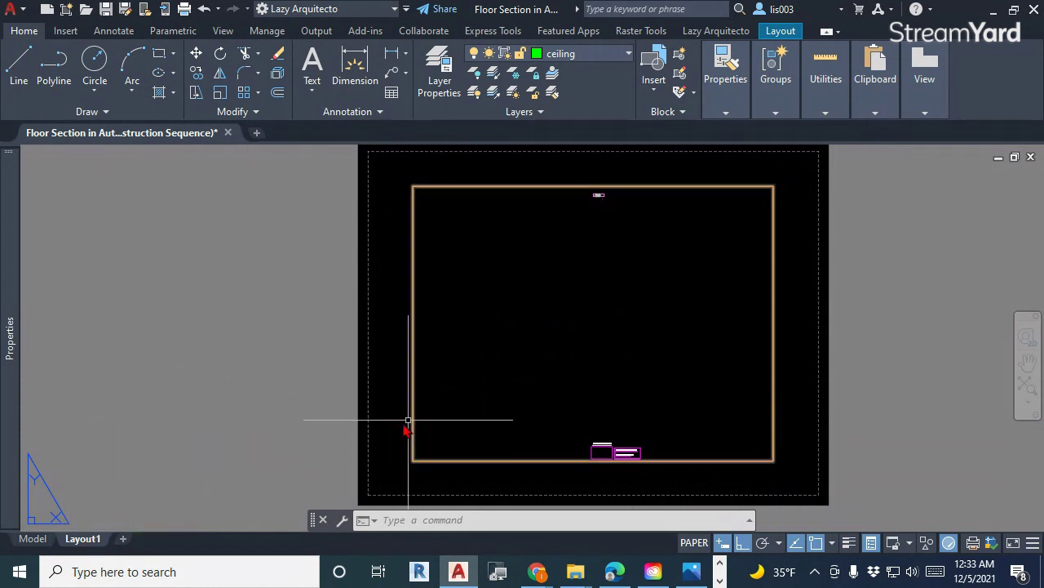
- Modify the Layout1 page setup to use the DWG To PDF.pc3 plotter and ANSI expand B (11.00 x 17.00 Inches) paper
right_click(94, 550)
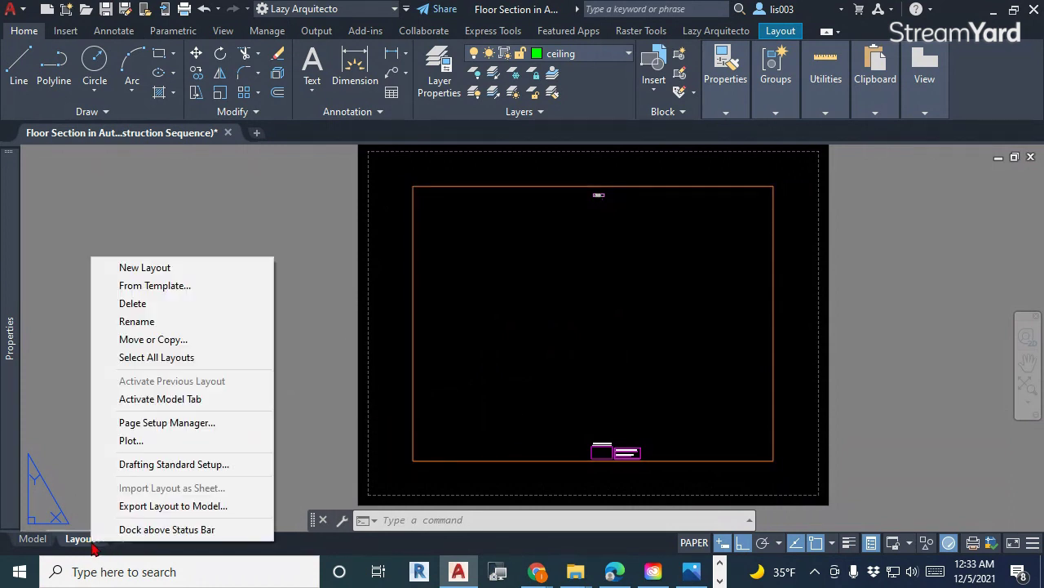
click(185, 433)
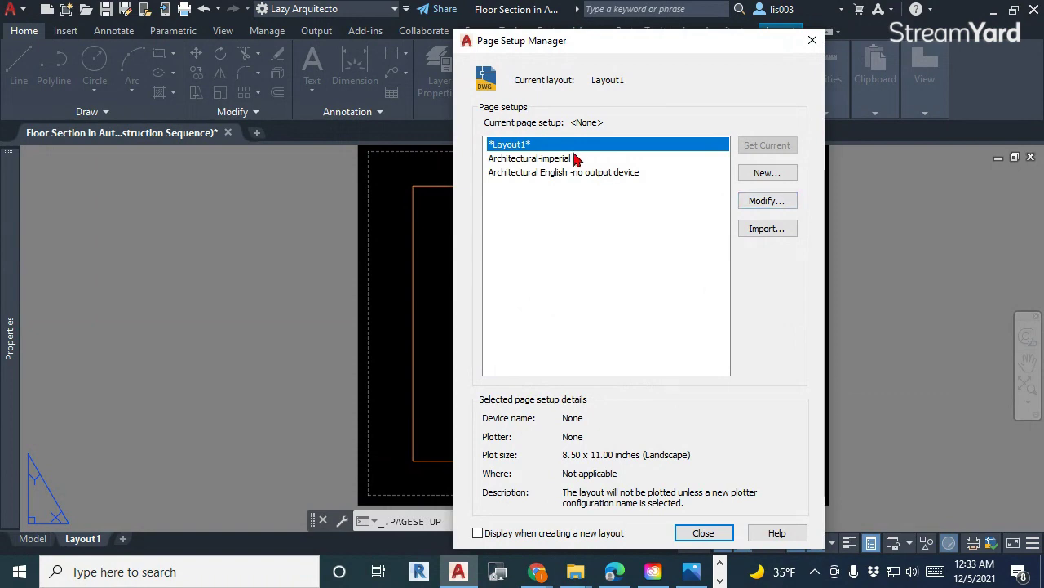
click(776, 202)
click(502, 180)
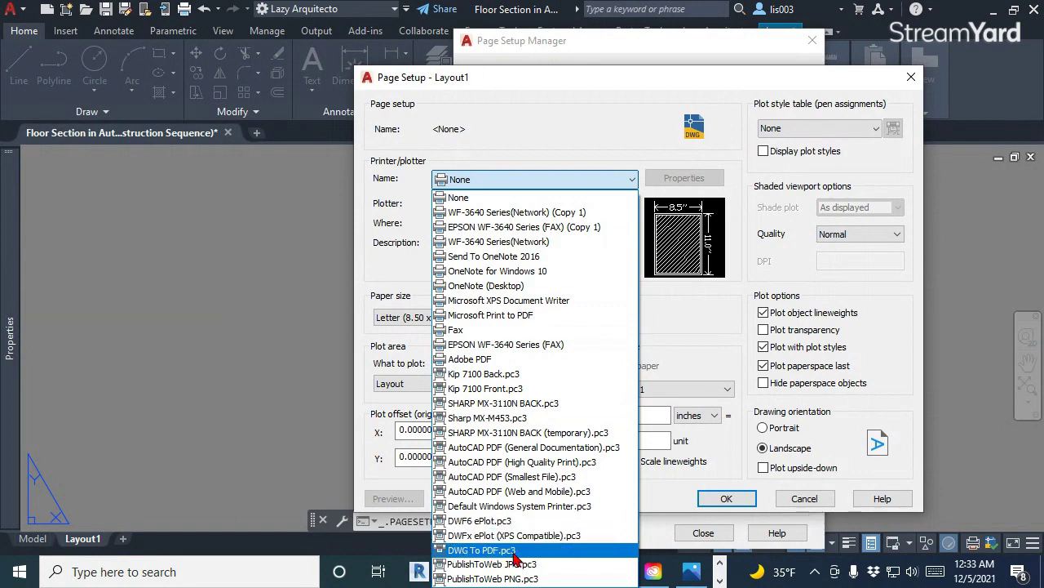
click(482, 550)
click(513, 319)
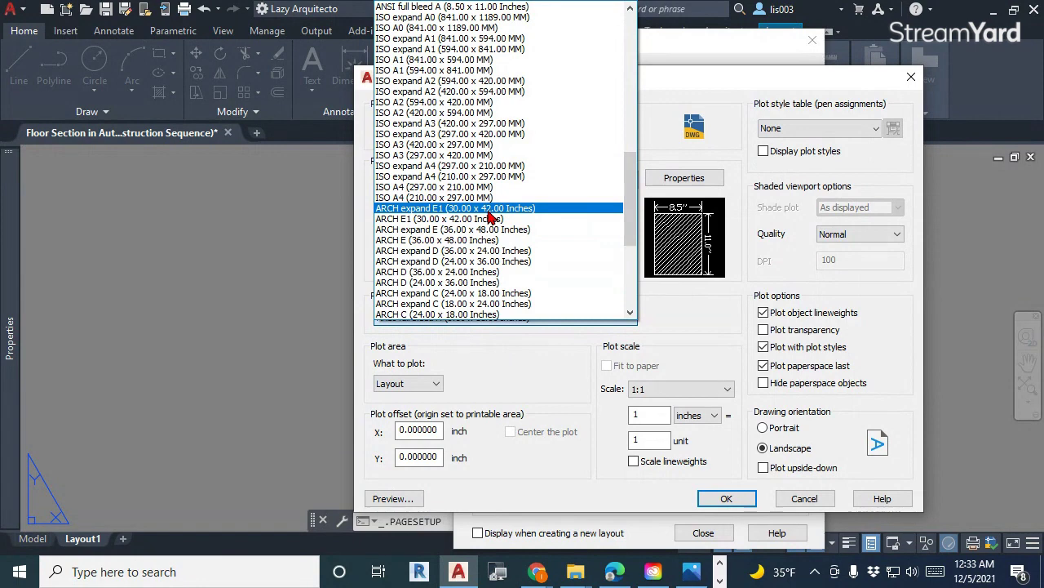
scroll(491, 219, down, 6)
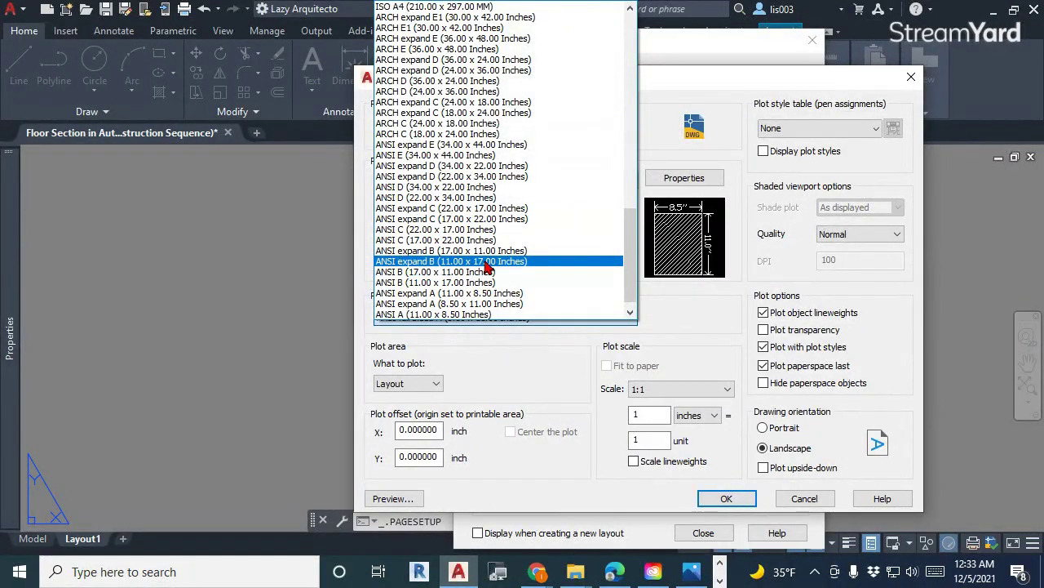
click(487, 261)
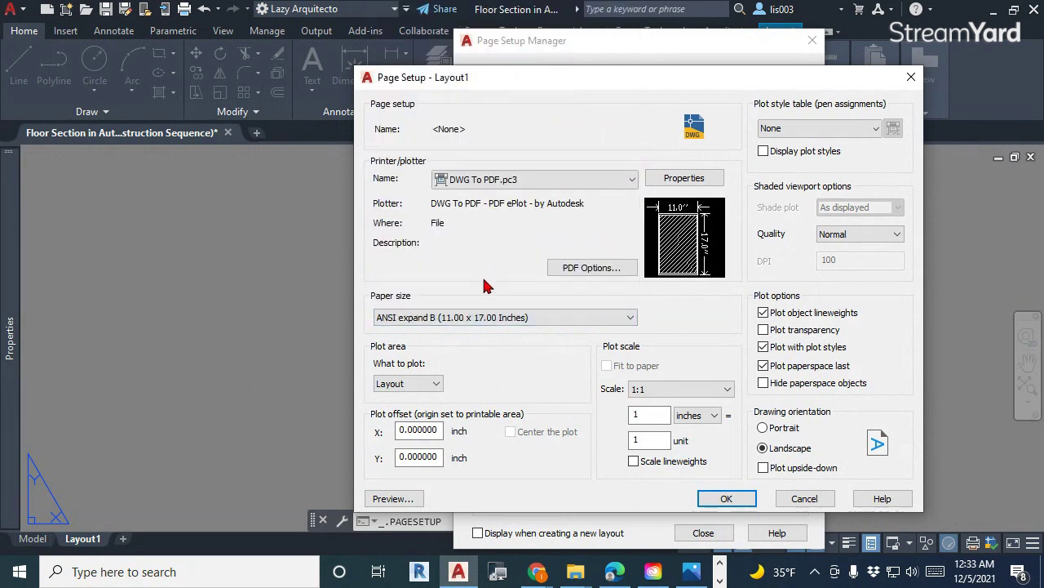
- Set the plot area to Extents, center the plot, and enable scaling of lineweights in the page setup
click(435, 384)
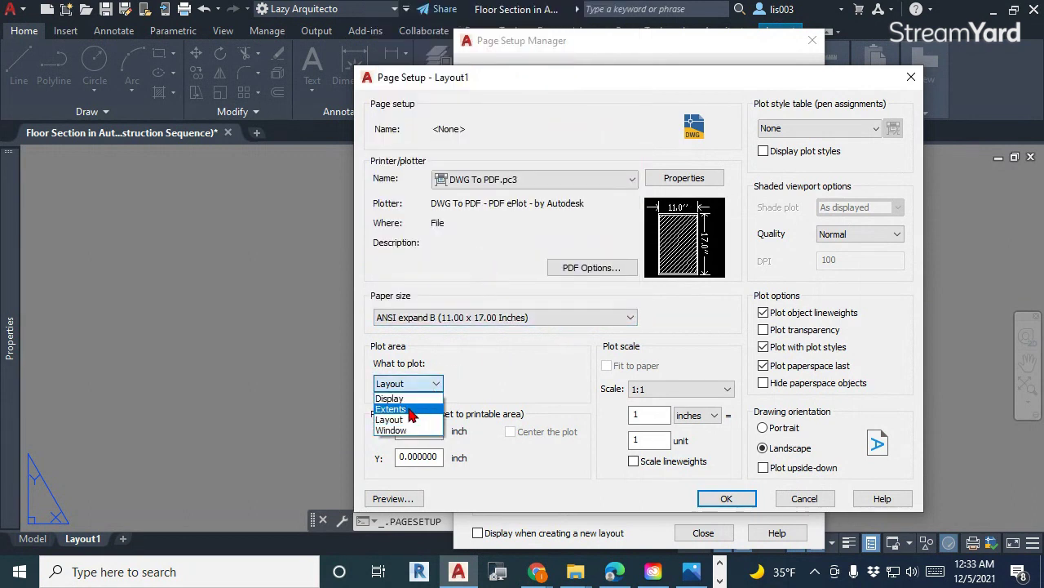
click(411, 409)
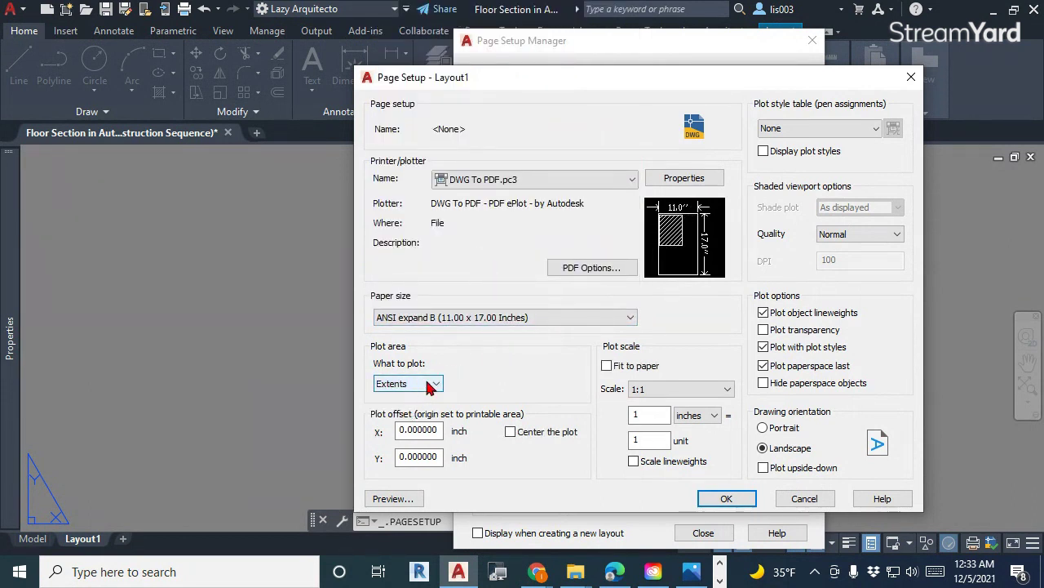
click(511, 433)
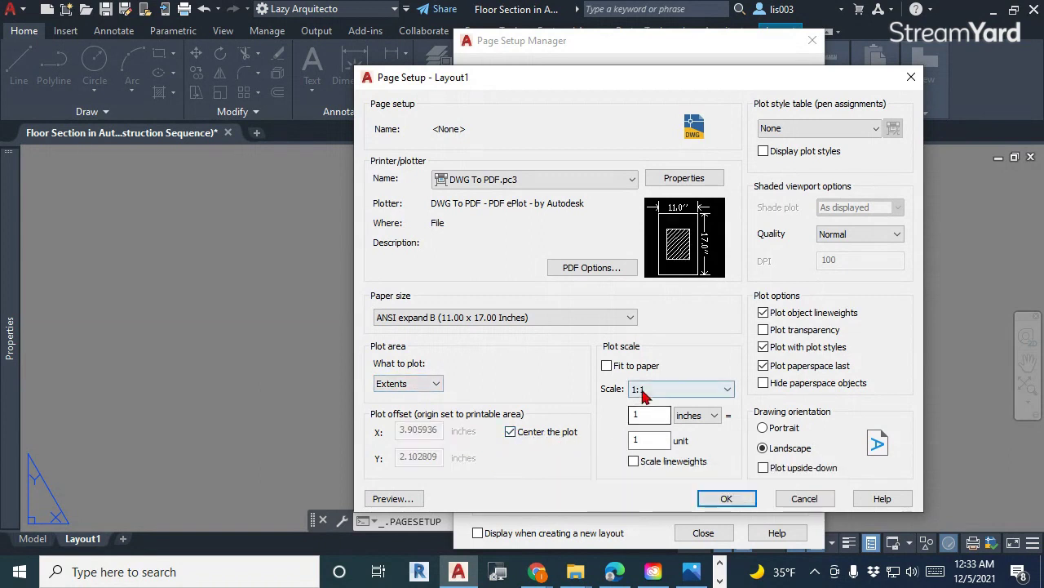
click(650, 462)
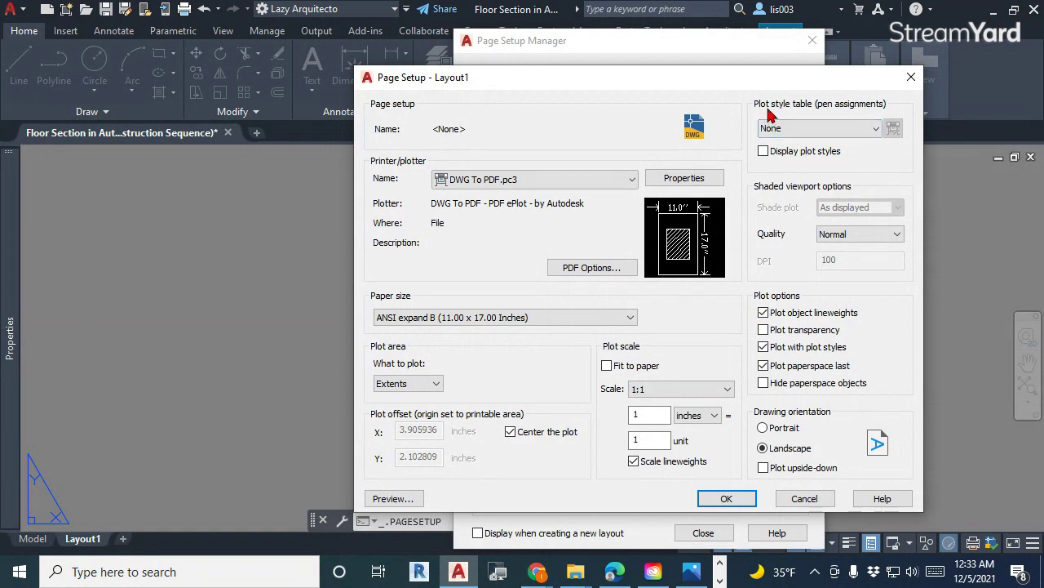
- Assign the ATAhalf.ctb plot style table with plot transparency on, preview the sheet, and apply the page setup
click(792, 132)
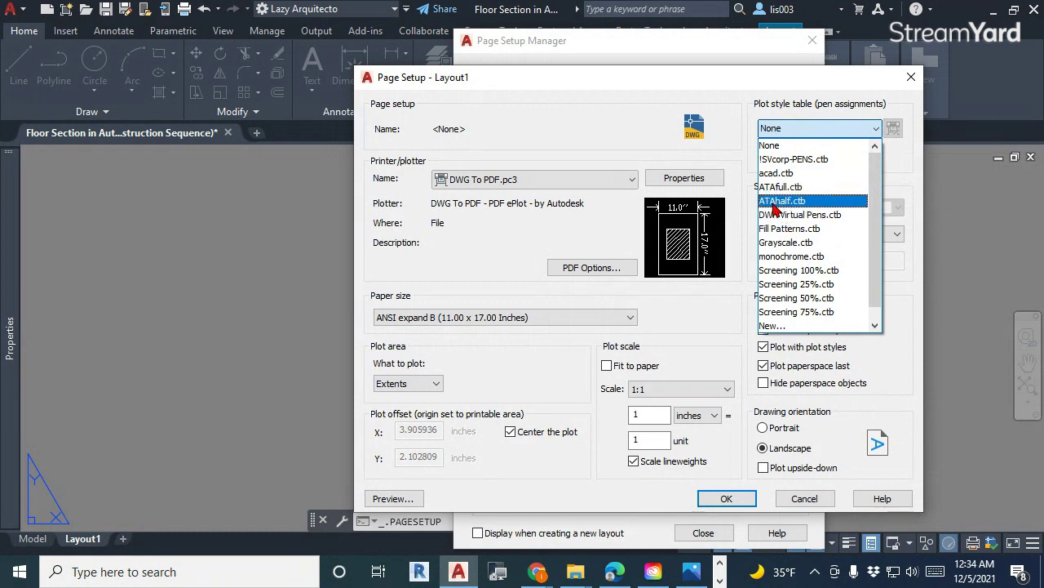
click(777, 204)
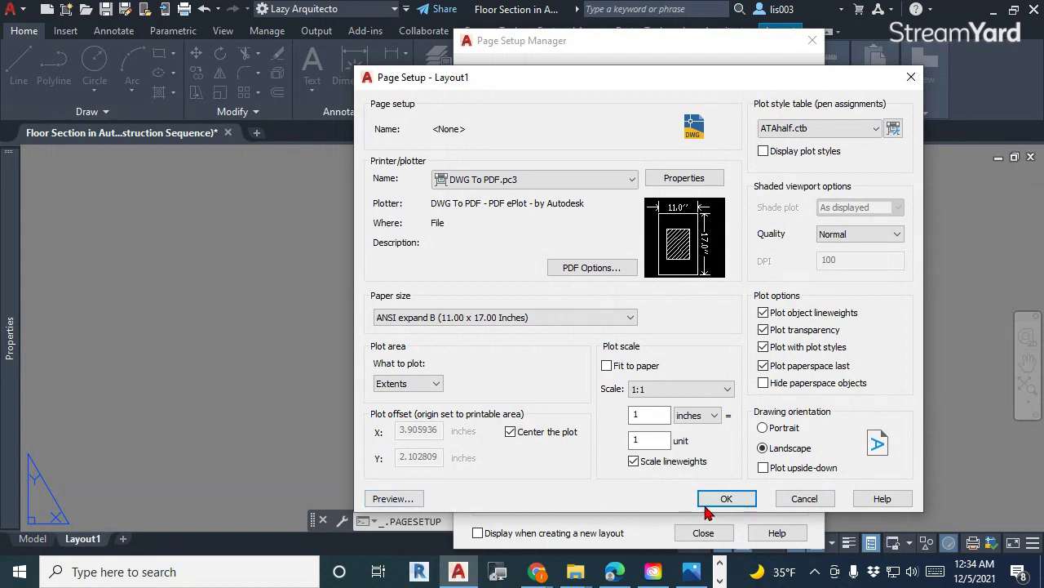
click(392, 499)
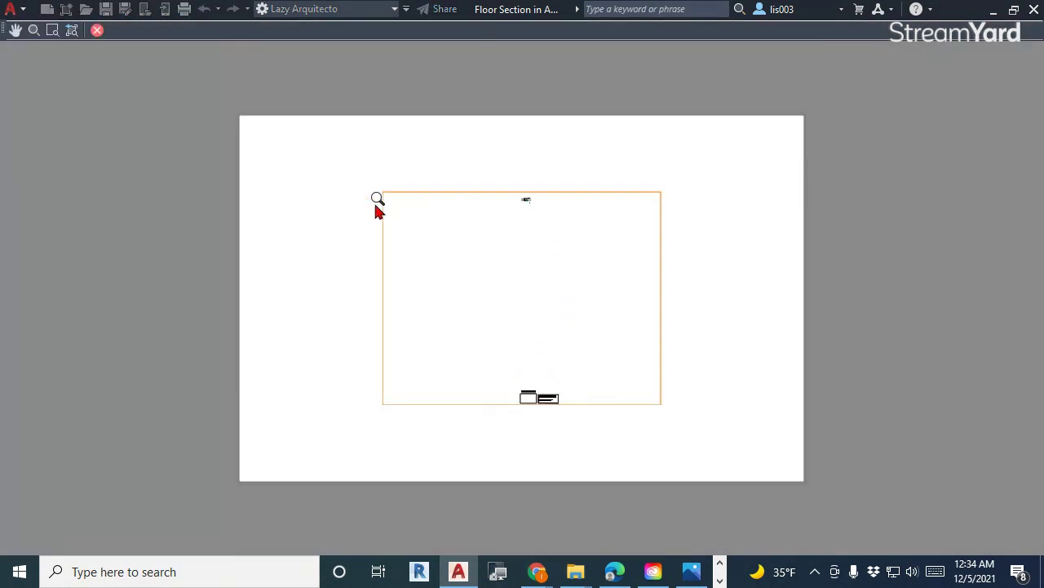
key(Escape)
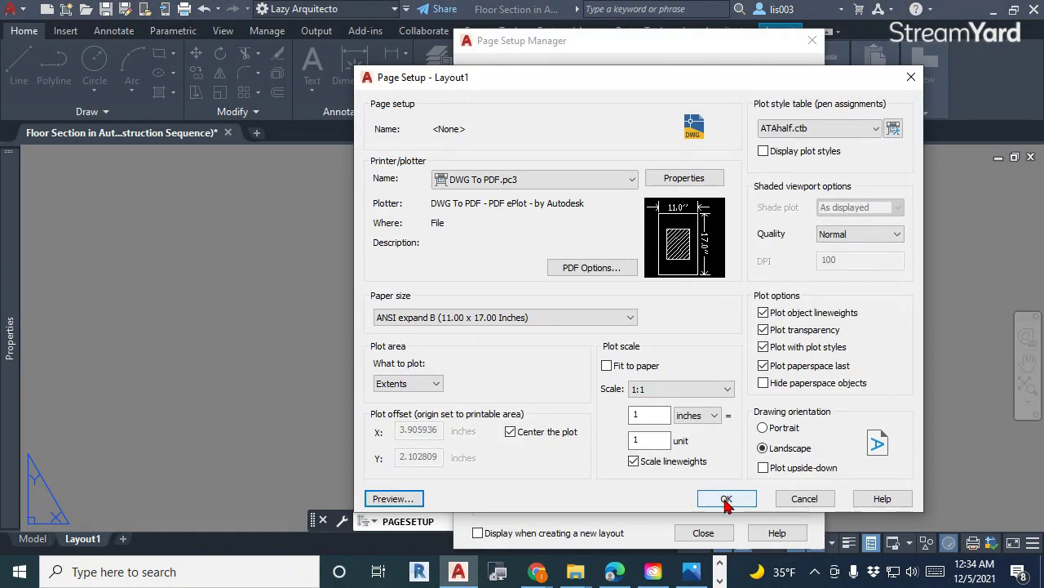
click(726, 500)
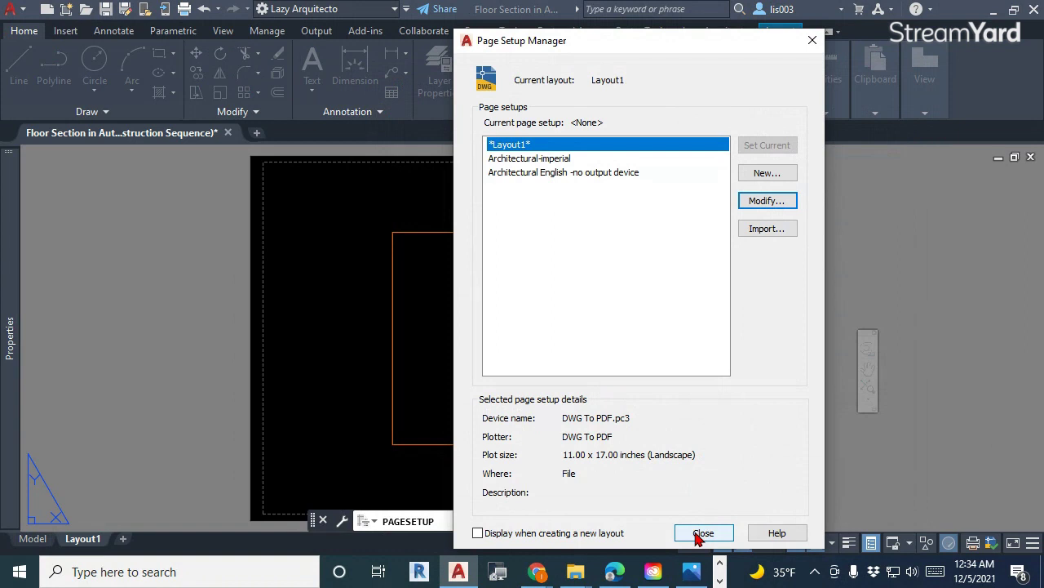
click(700, 535)
- Stretch the viewport's upper-left corner, with ortho off, to just inside the upper-left corner of the printable area
middle_drag(662, 408, 708, 389)
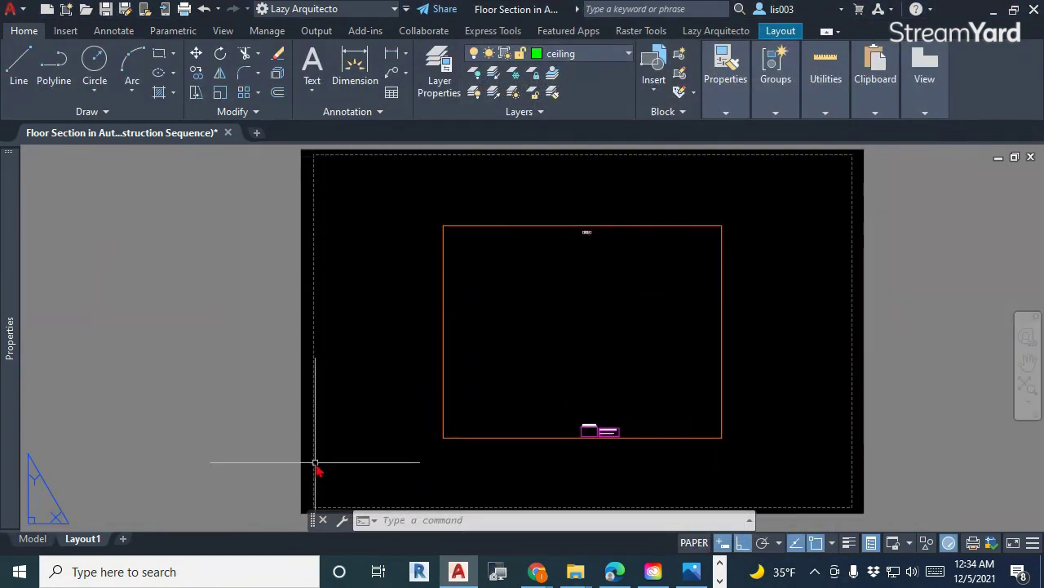
middle_drag(315, 466, 323, 464)
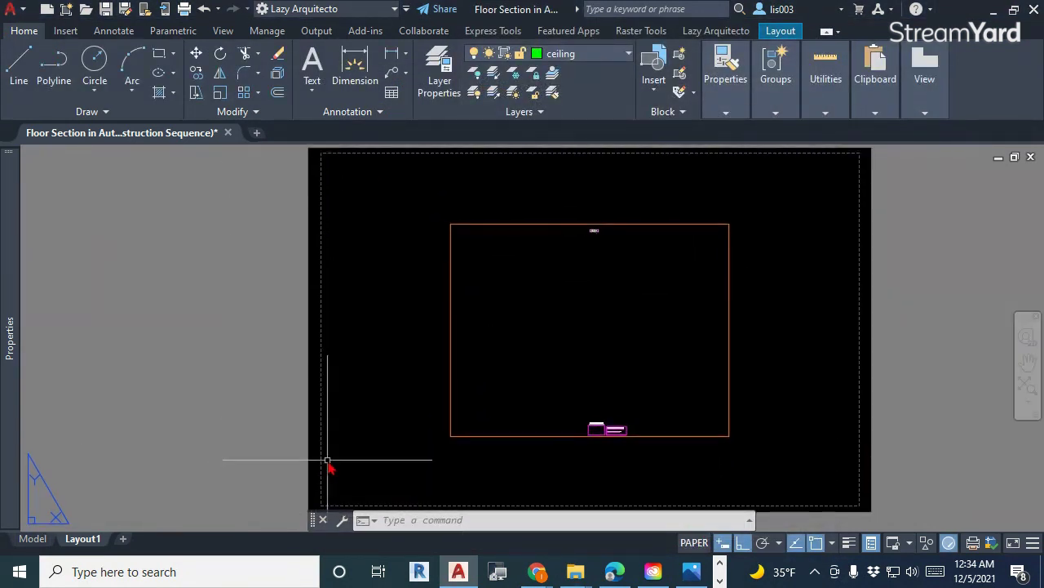
click(450, 240)
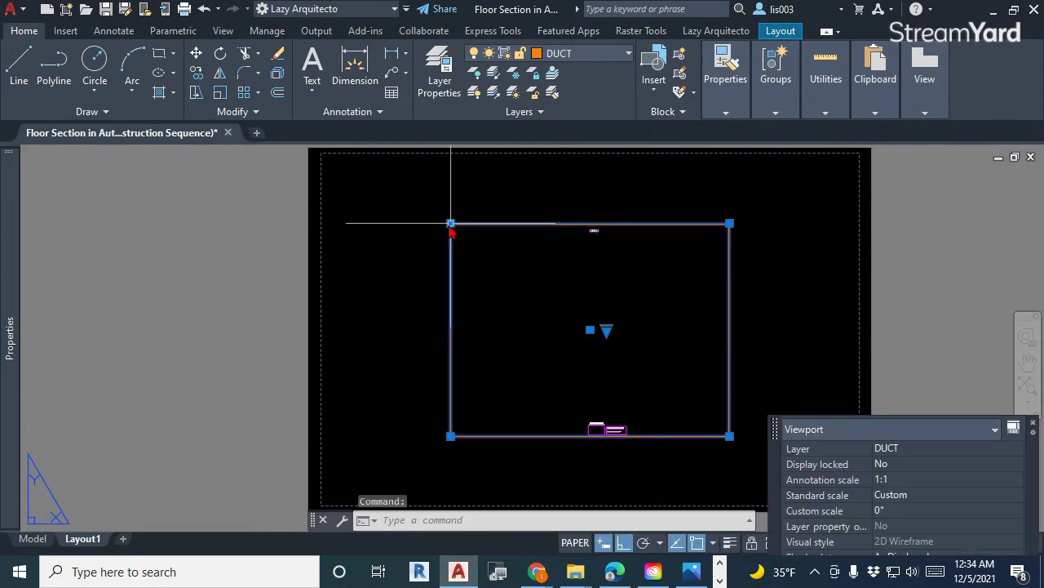
click(450, 223)
key(F8)
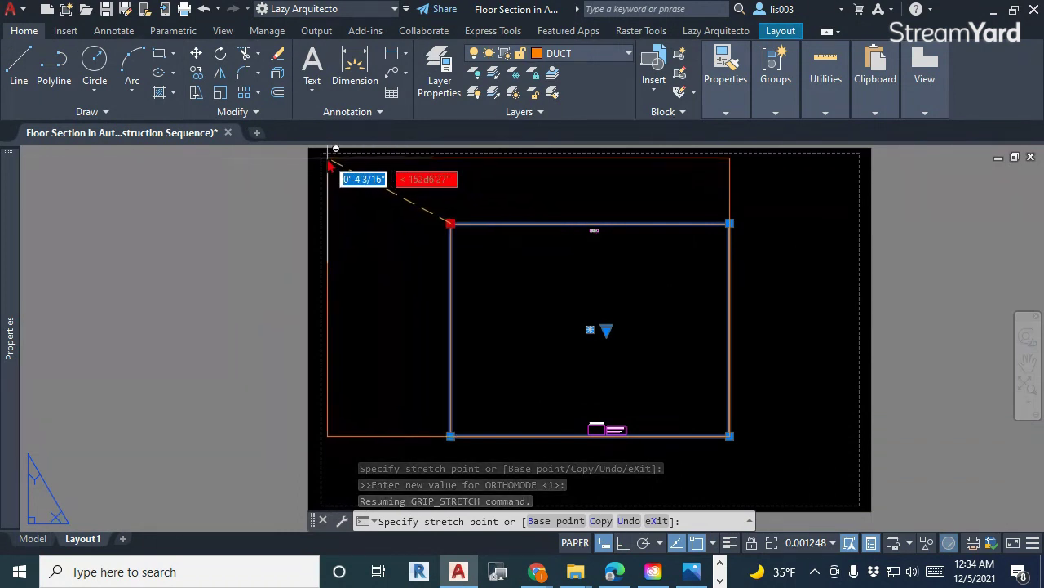
scroll(324, 161, up, 8)
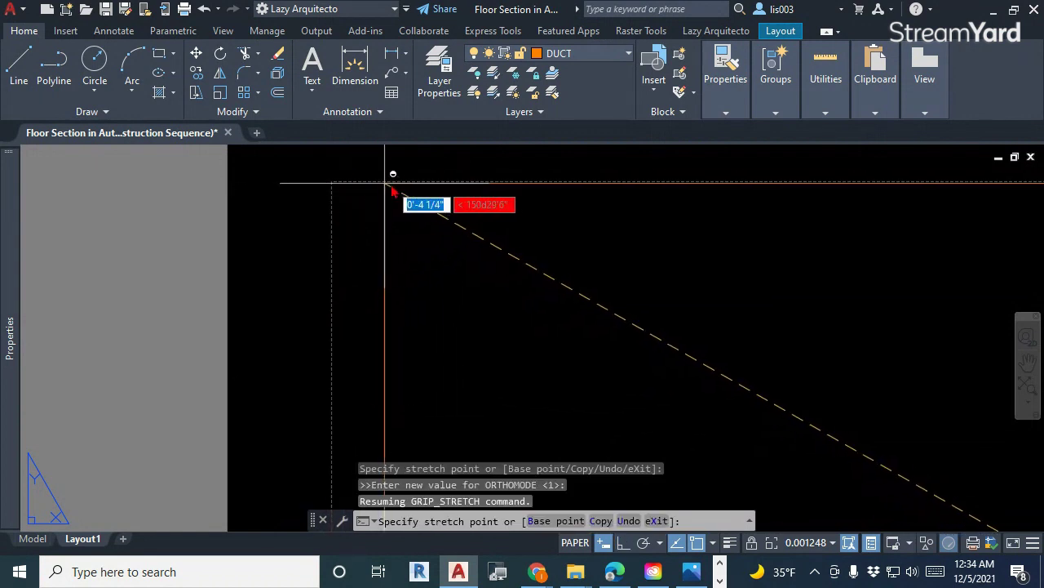
click(343, 191)
- Stretch the viewport's lower-right corner to just inside the printable area's lower-right corner and clear the selection
scroll(356, 231, down, 5)
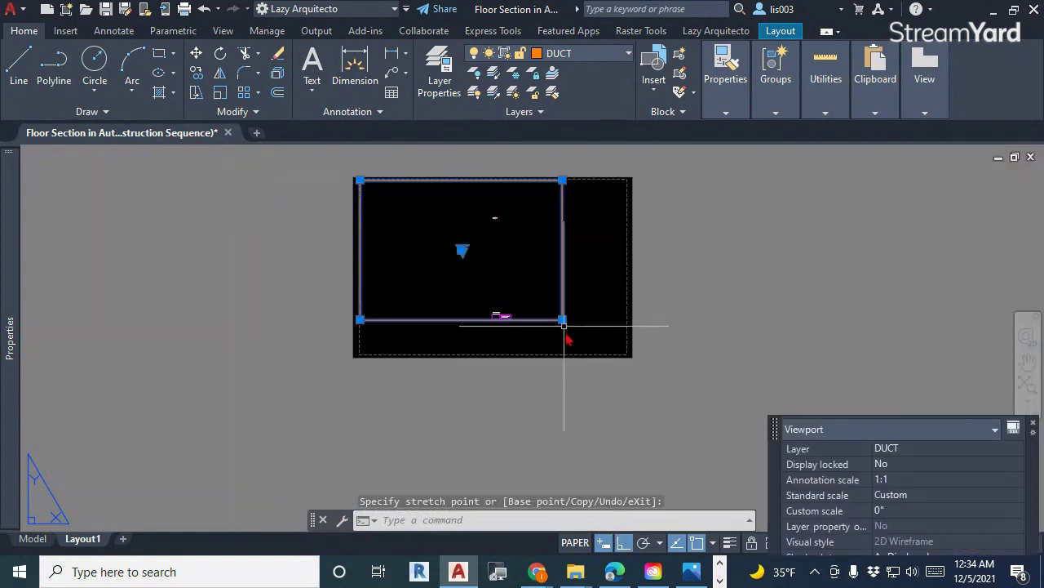
scroll(562, 317, up, 5)
key(F8)
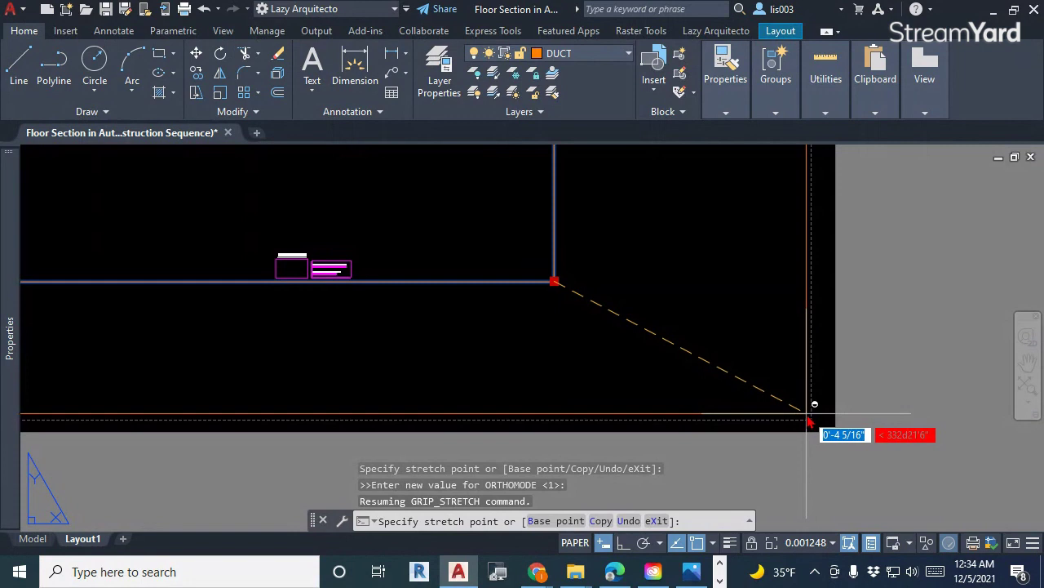
click(810, 414)
scroll(742, 408, down, 5)
scroll(718, 368, up, 3)
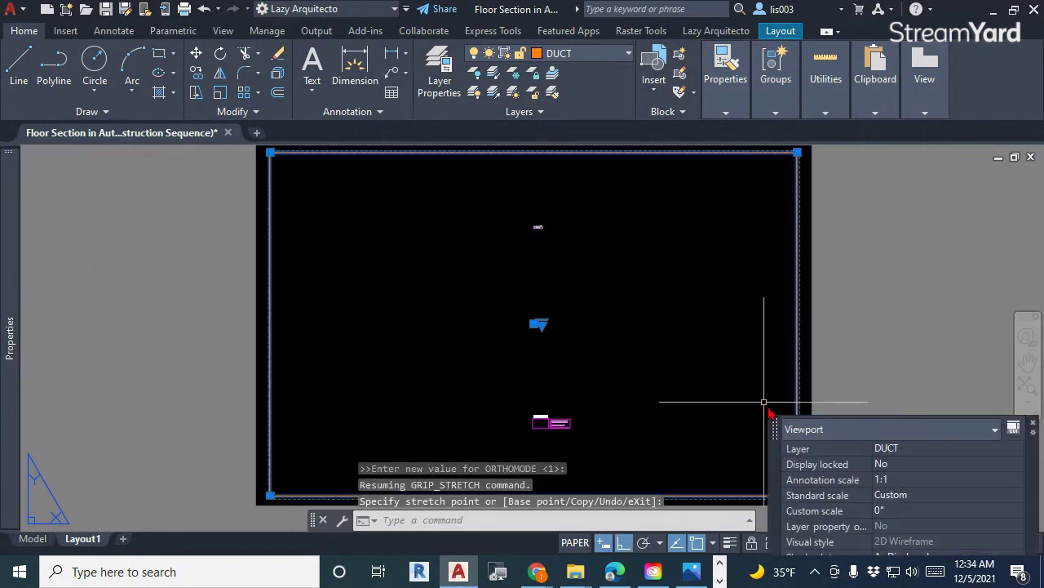
middle_drag(704, 340, 679, 343)
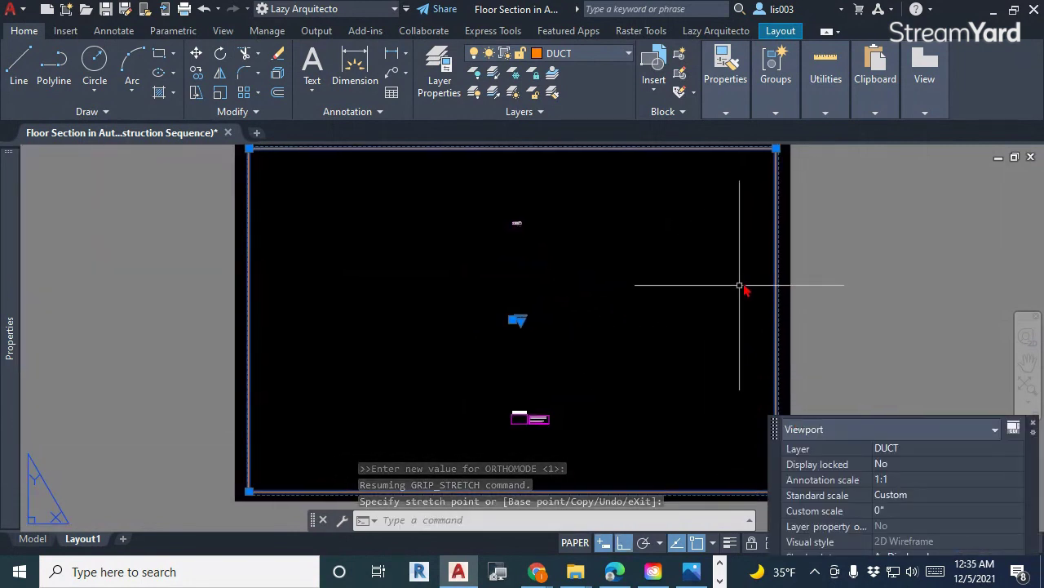
key(Escape)
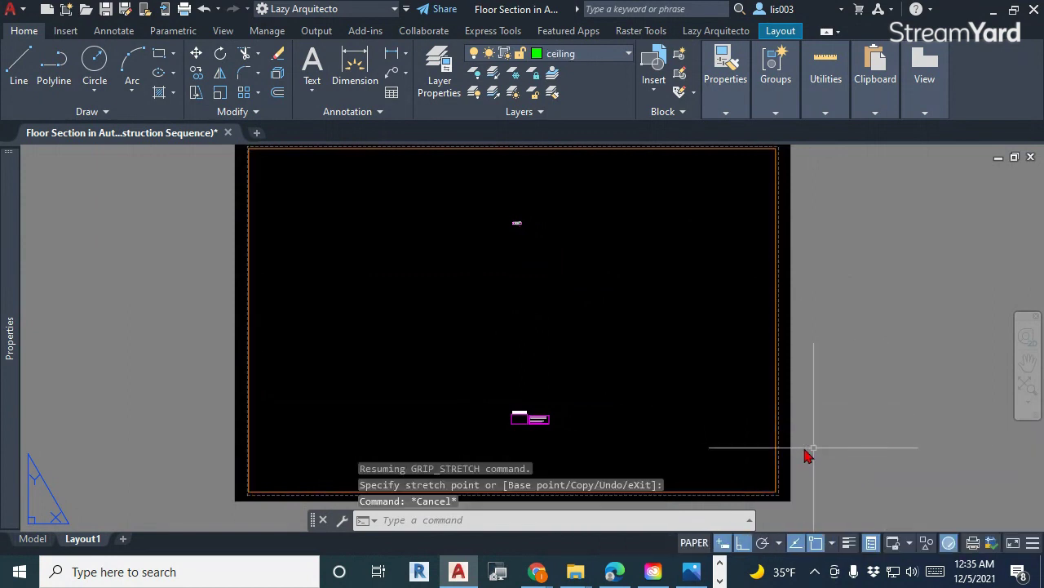
- Move the viewport frame from the DUCT layer to the Defpoints layer and deselect it
click(781, 436)
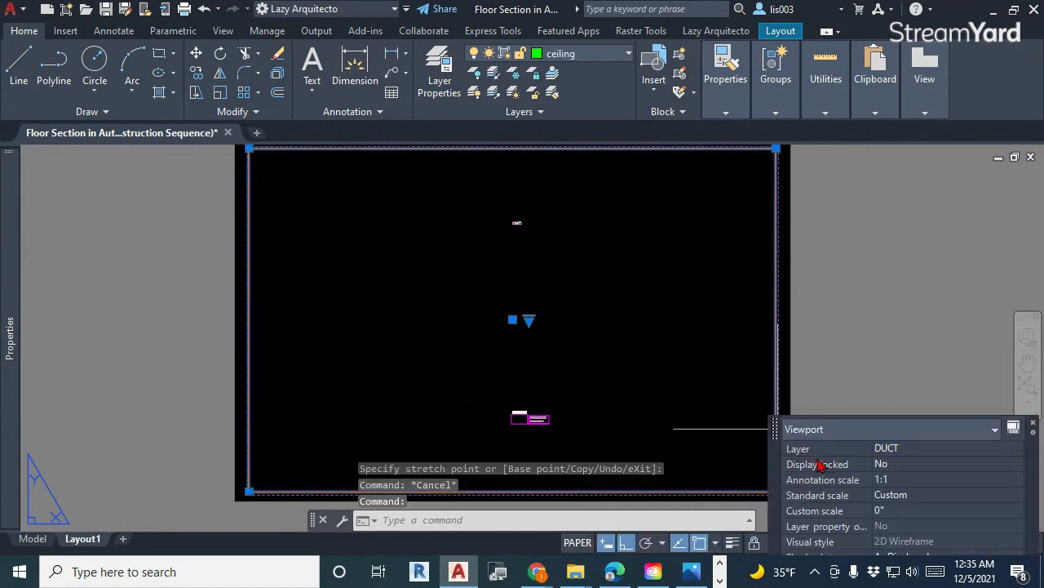
click(900, 456)
click(900, 456)
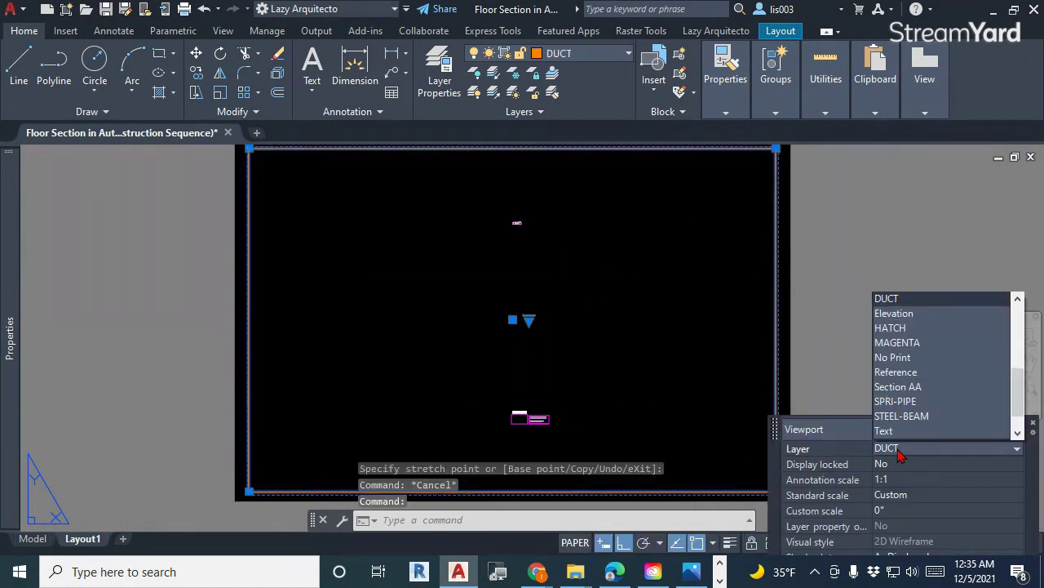
scroll(901, 452, up, 2)
scroll(902, 444, down, 1)
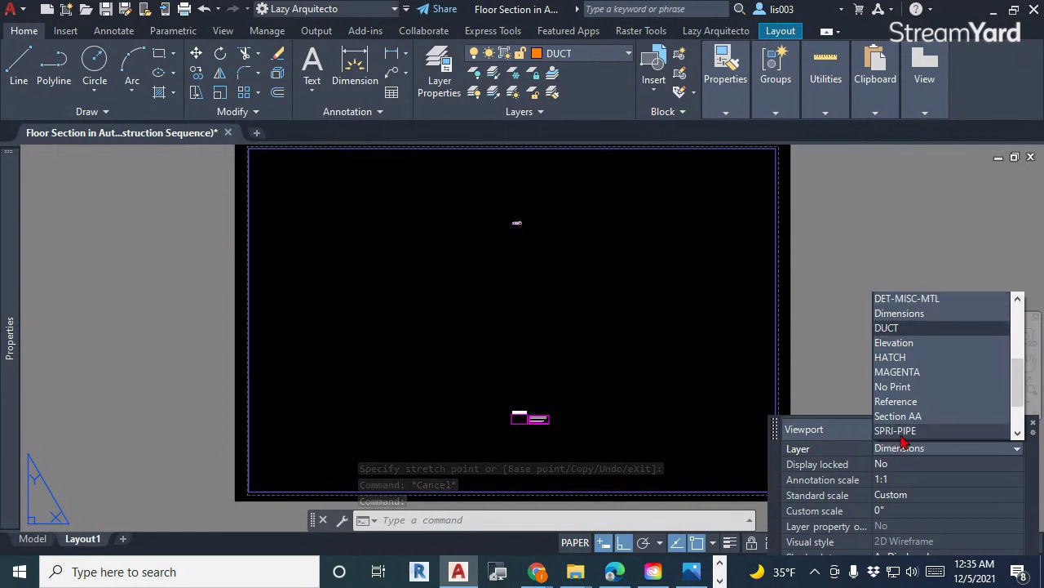
scroll(903, 318, up, 1)
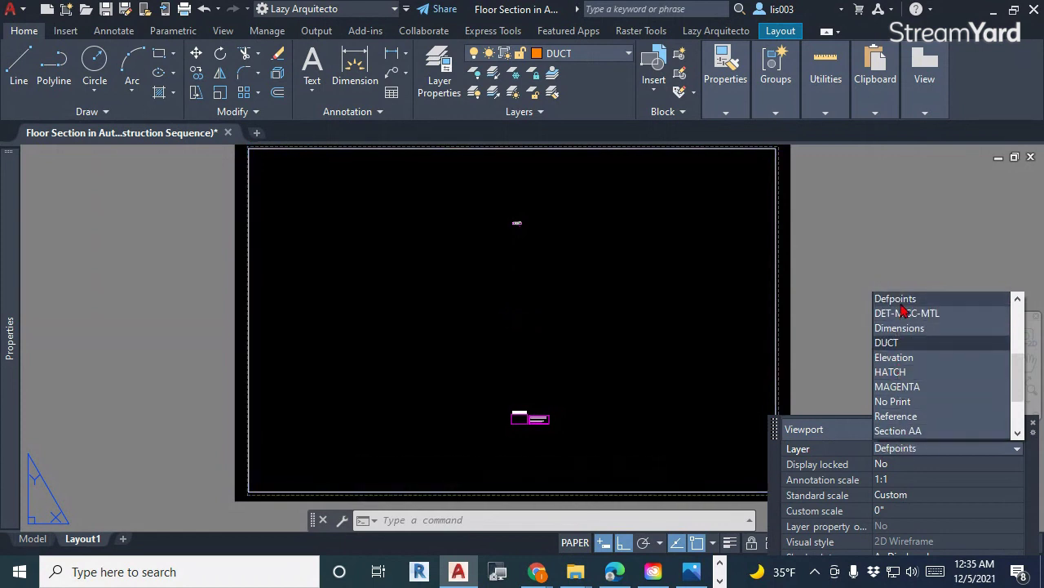
click(903, 307)
key(Escape)
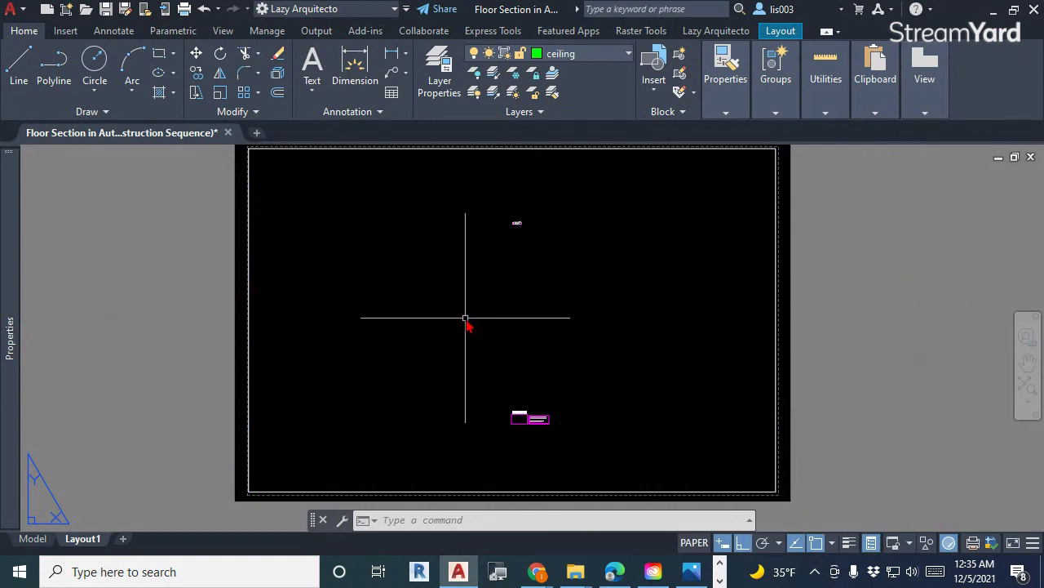
- Examine the Defpoints layer's plot setting and viewport overrides in the Layer Properties Manager
key(Return)
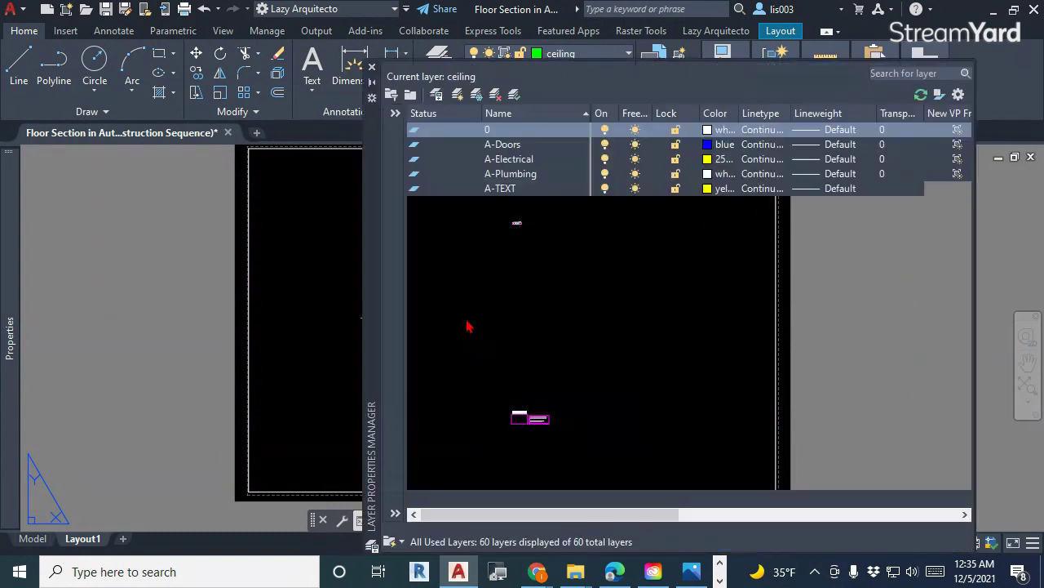
click(507, 280)
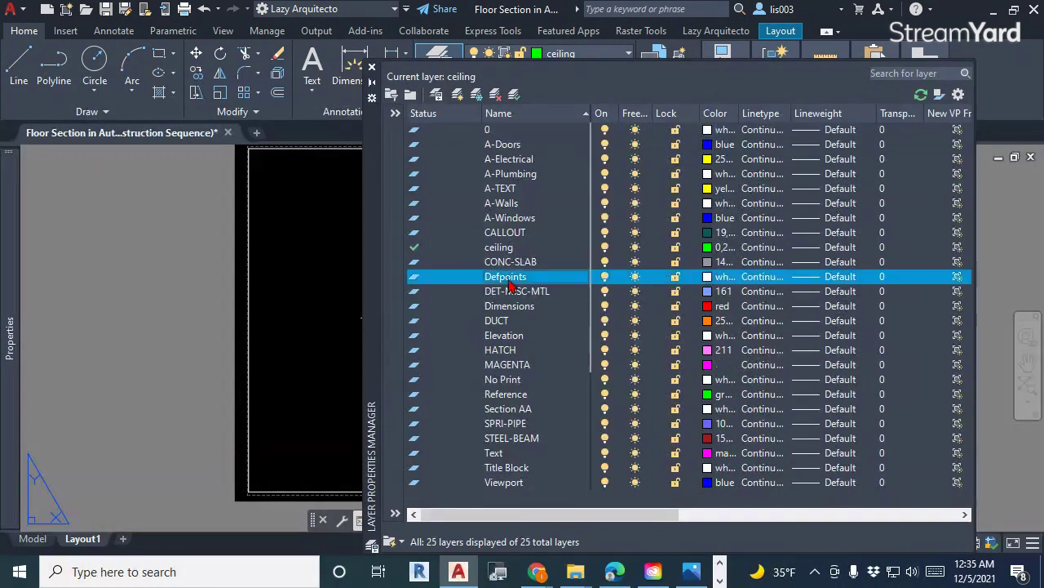
drag(664, 523, 789, 529)
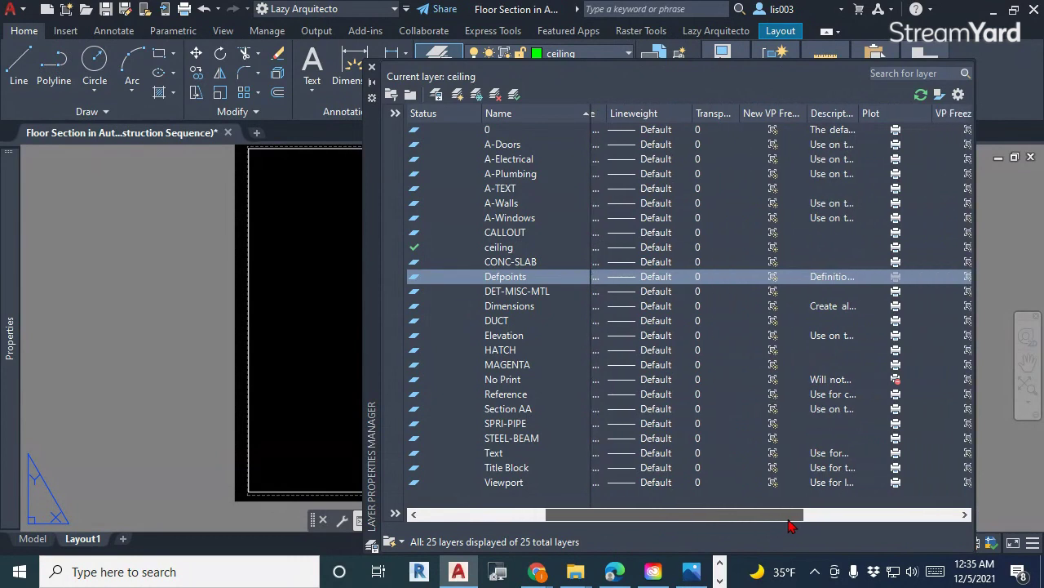
click(897, 278)
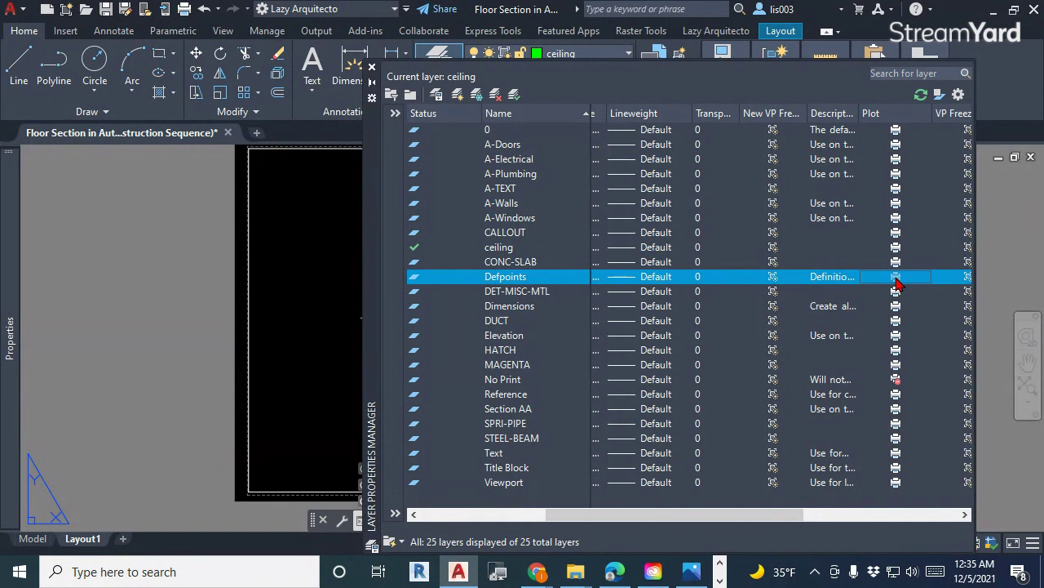
drag(733, 524, 876, 496)
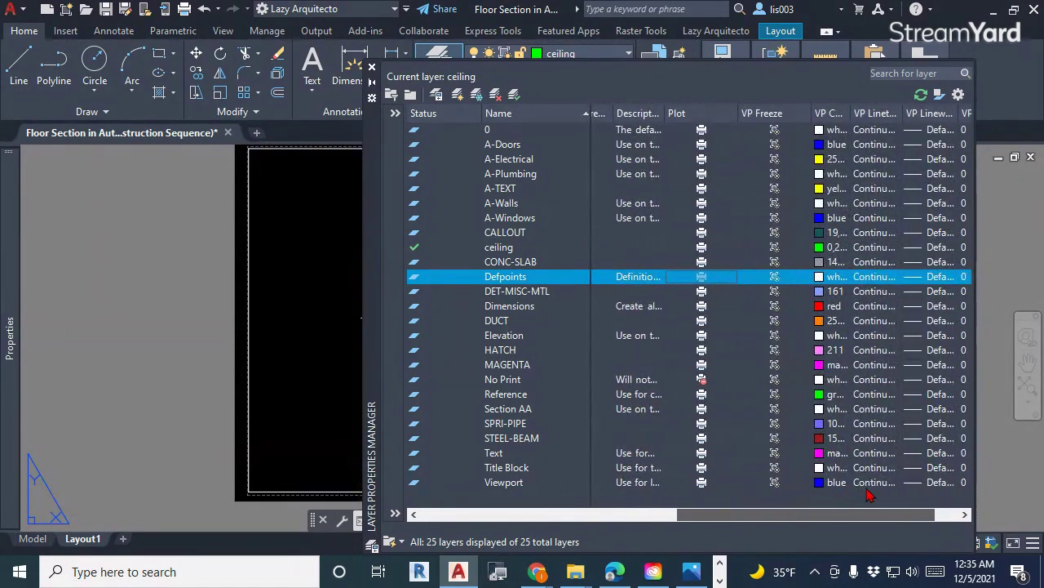
- Close the Layer Properties Manager and activate the model space inside the Layout1 viewport
click(371, 66)
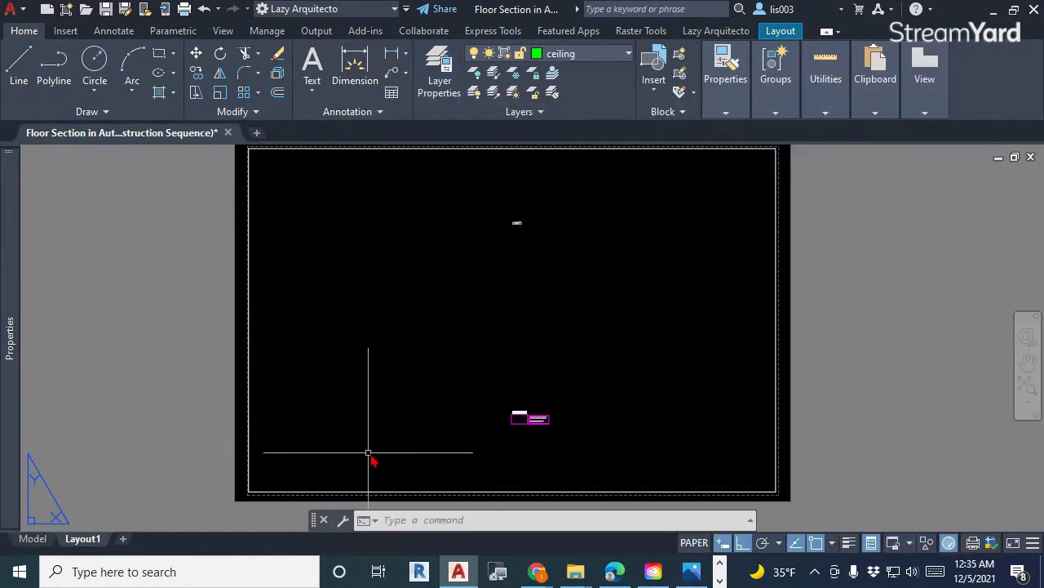
middle_drag(394, 456, 408, 455)
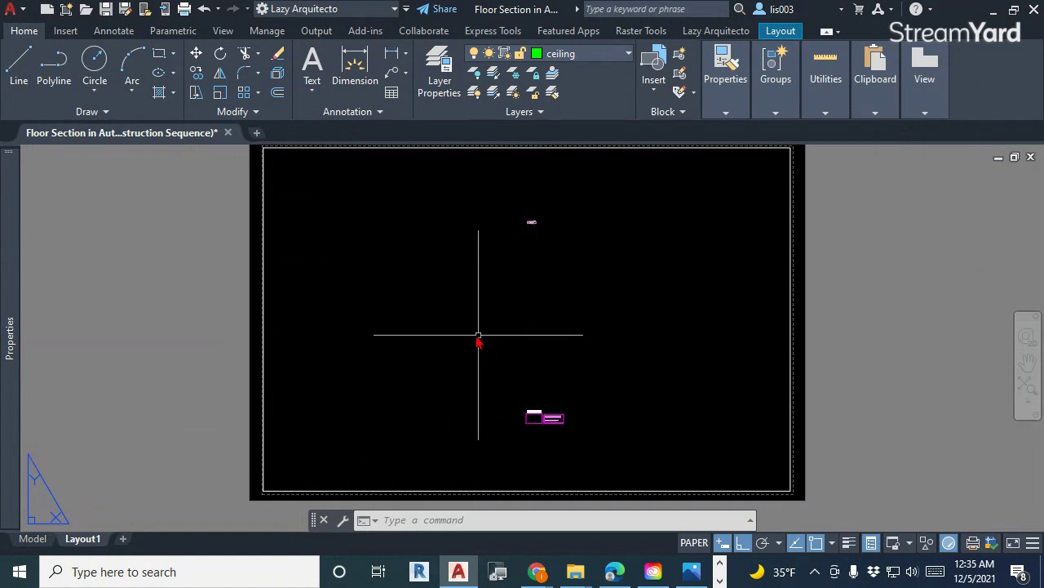
double_click(537, 330)
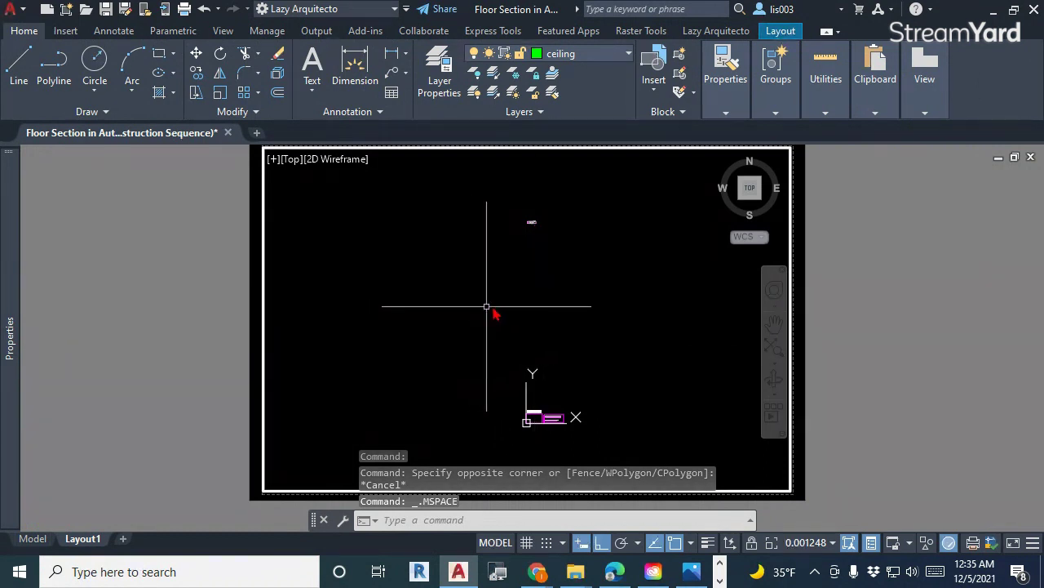
- Set the active viewport's scale to 3/4" = 1'-0"
click(806, 542)
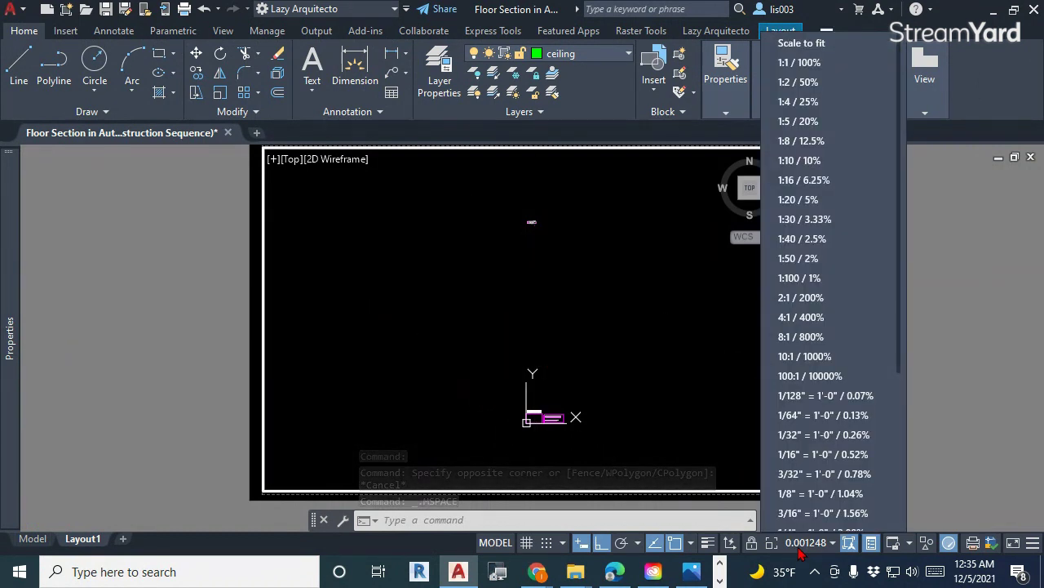
scroll(816, 342, down, 5)
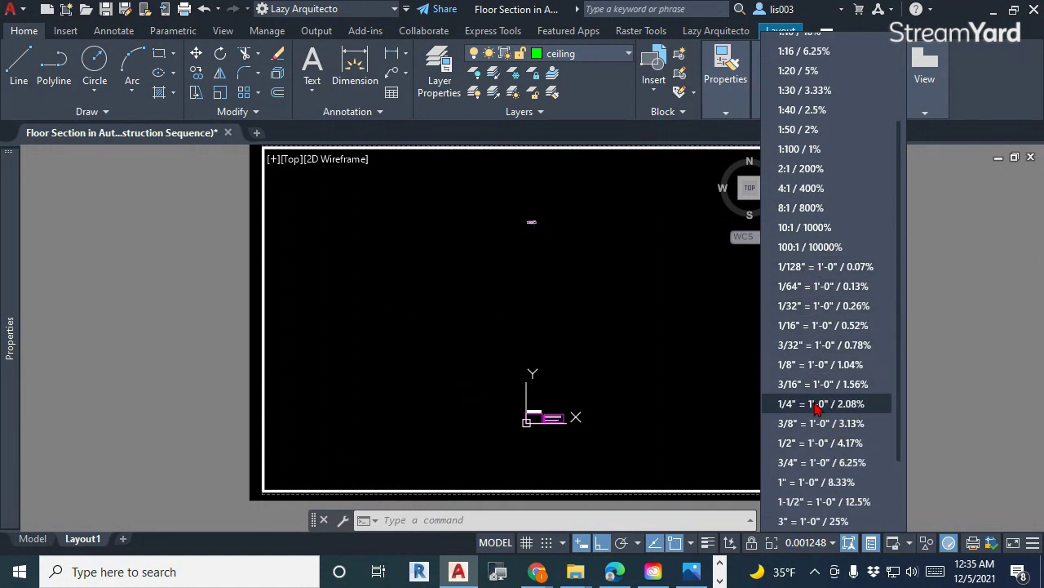
scroll(814, 442, down, 2)
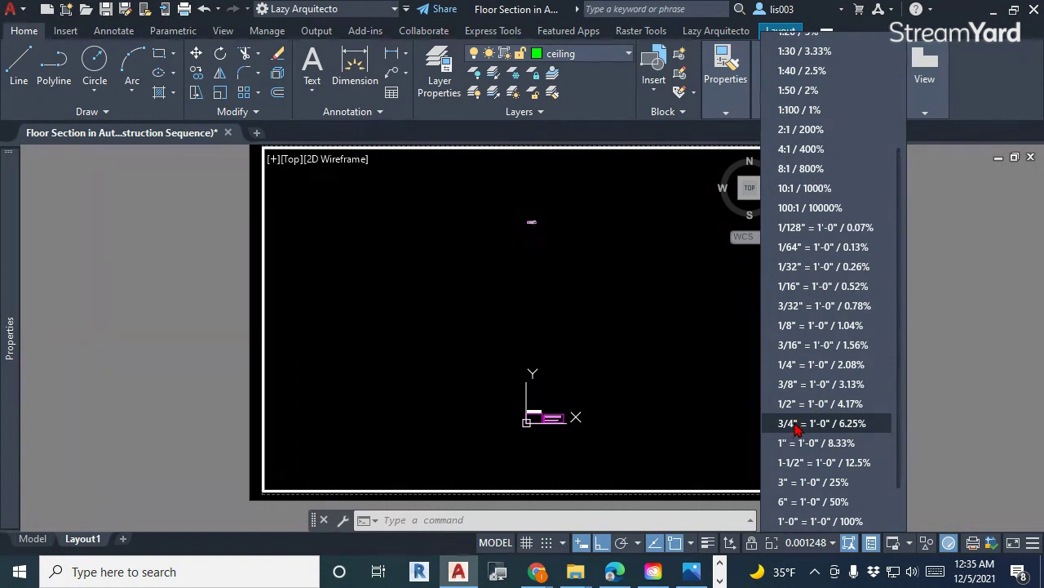
click(797, 424)
- Centre the floor section and legend in the viewport at 3/4" = 1'-0" scale and return to paper space
mouse_move(554, 238)
middle_down()
mouse_move(544, 415)
mouse_move(566, 333)
mouse_move(552, 357)
middle_up()
scroll(553, 256, down, 5)
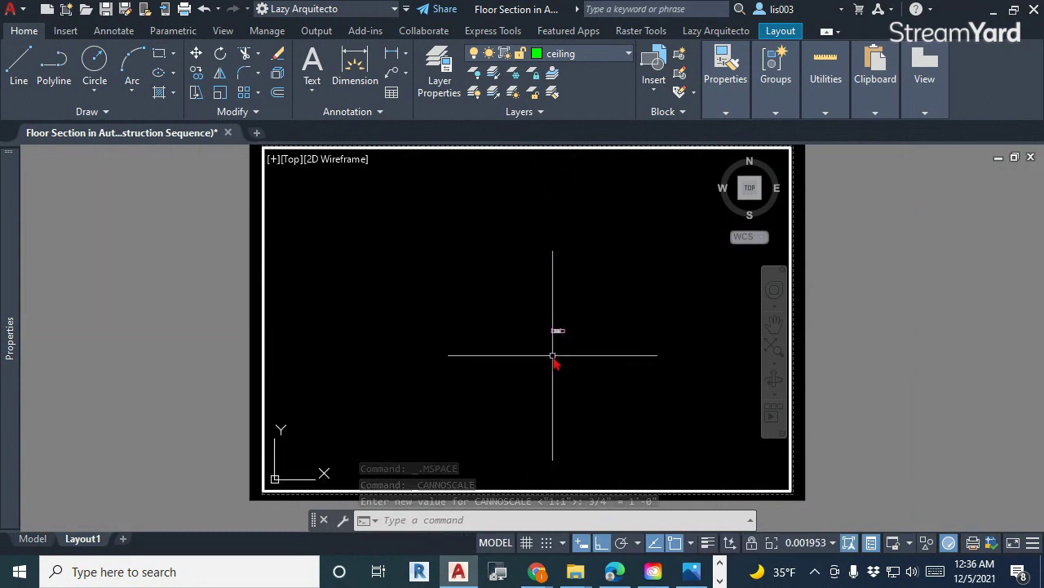
scroll(555, 337, up, 4)
scroll(561, 214, up, 3)
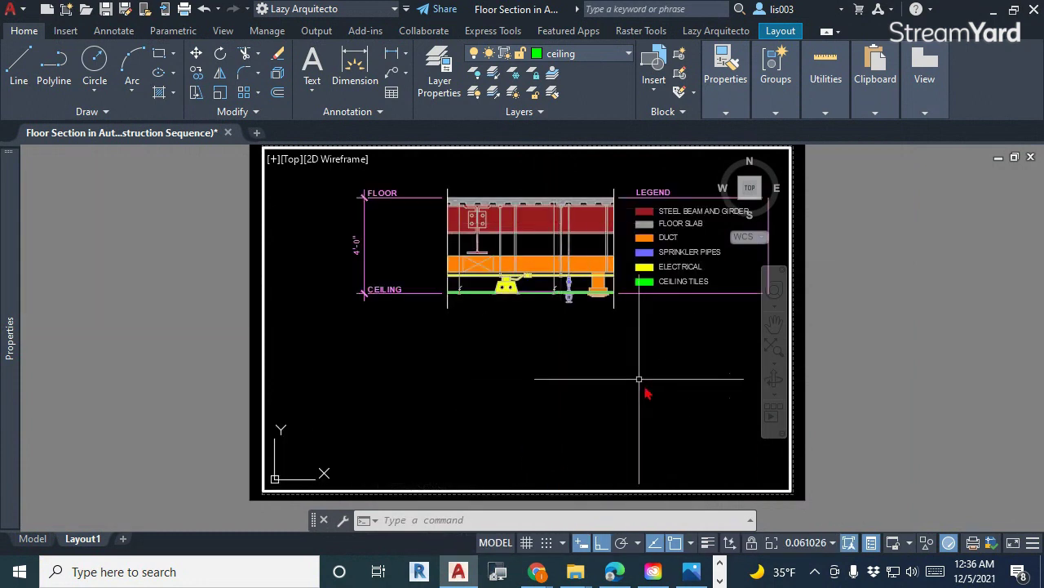
click(789, 543)
scroll(804, 481, down, 2)
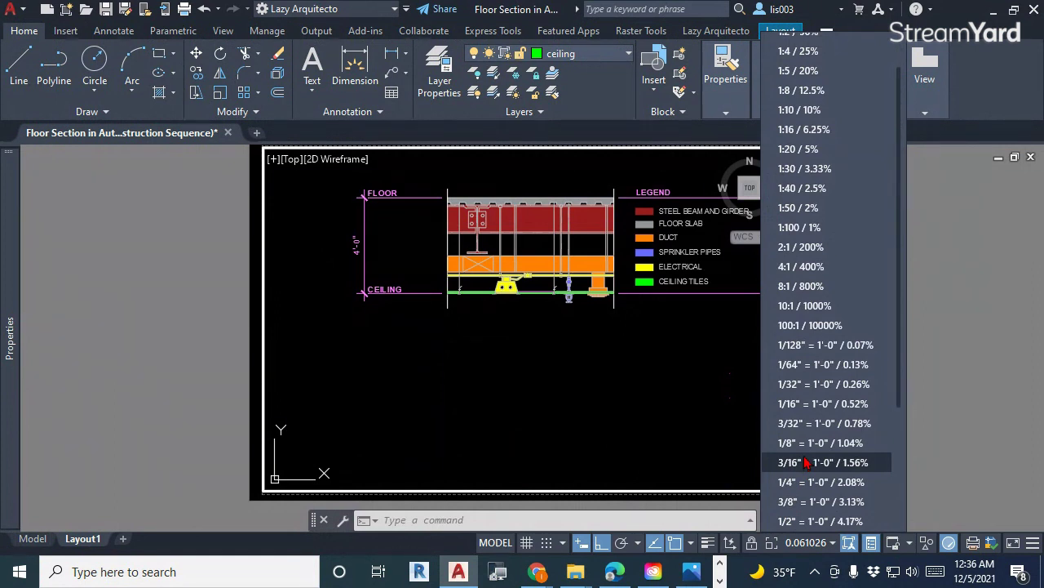
scroll(805, 490, down, 2)
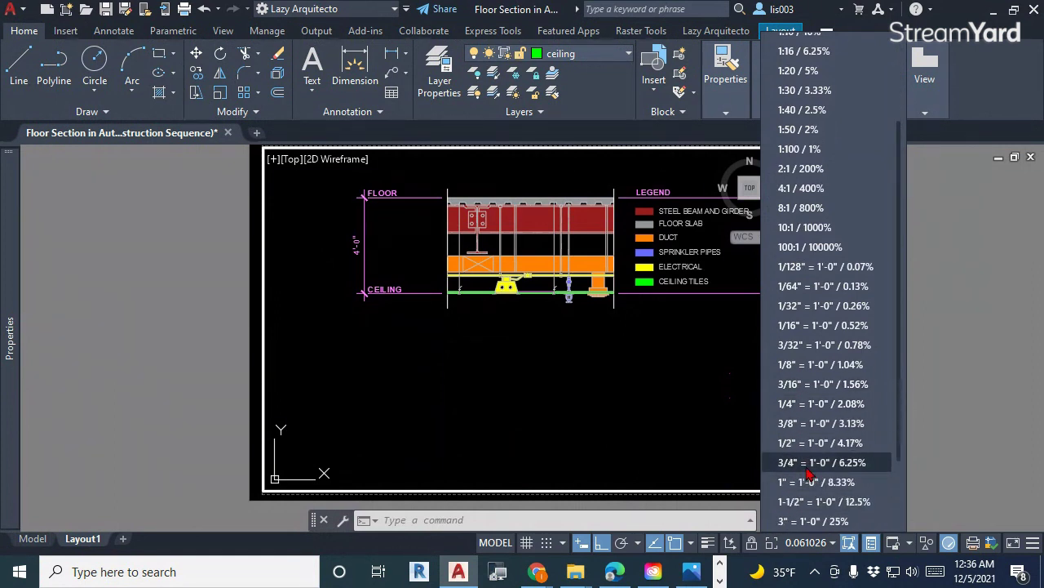
click(806, 470)
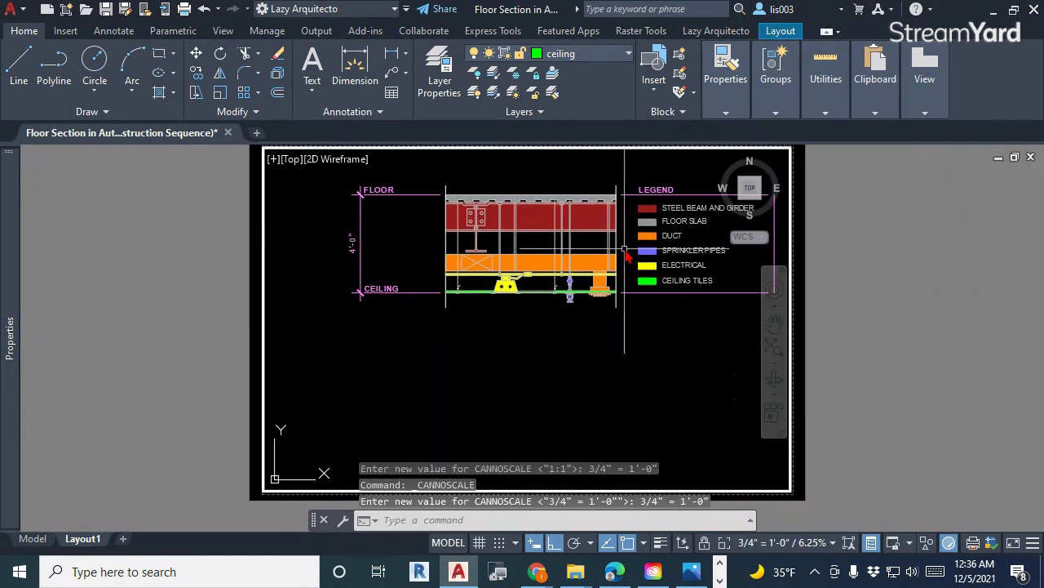
mouse_move(575, 308)
middle_down()
mouse_move(571, 383)
mouse_move(555, 396)
middle_up()
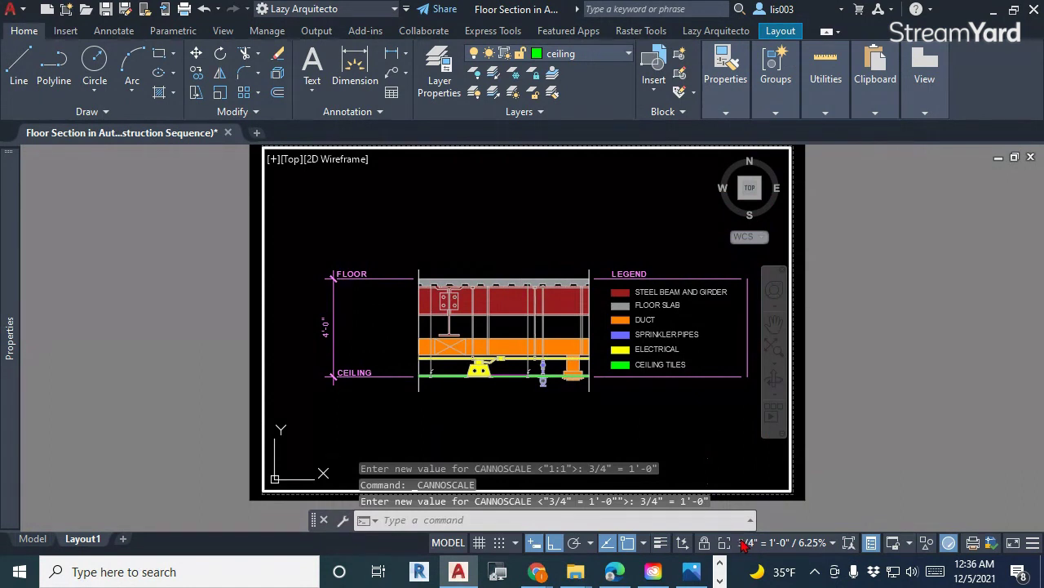
double_click(826, 346)
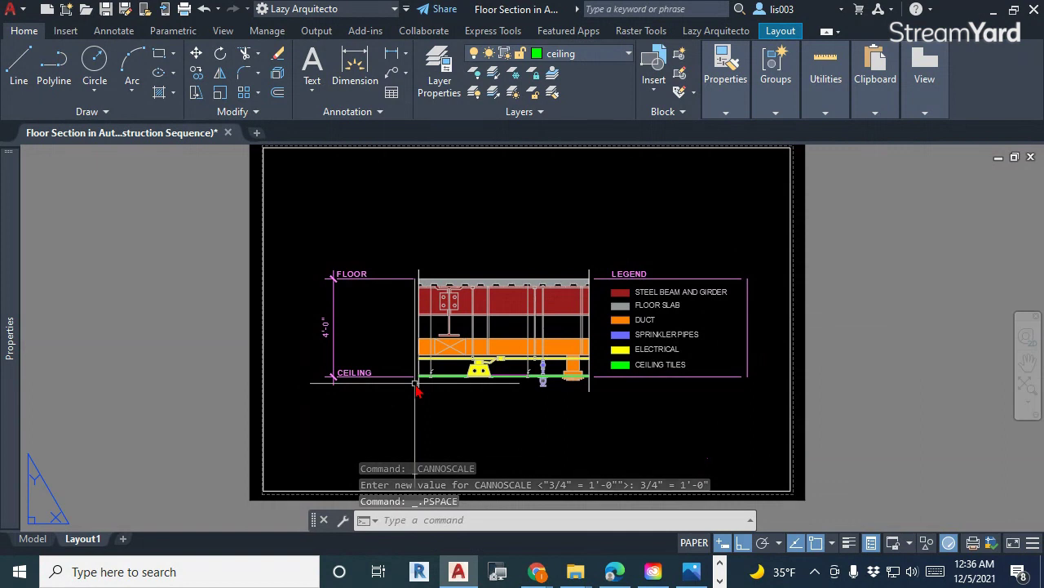
- Preview the plot of the layout and restore the preview to its original zoom
text(PRE)
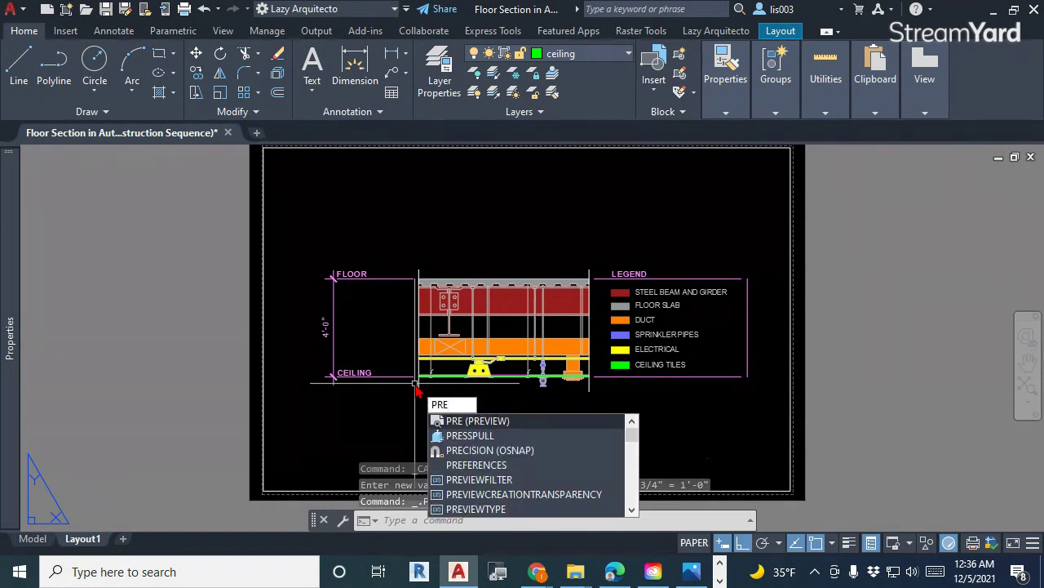
key(Return)
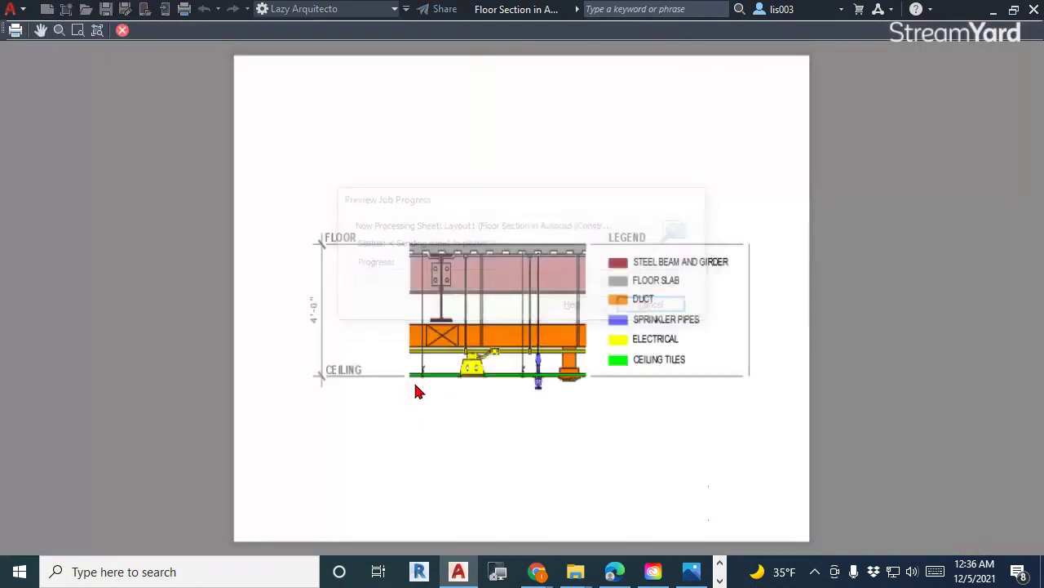
right_click(432, 316)
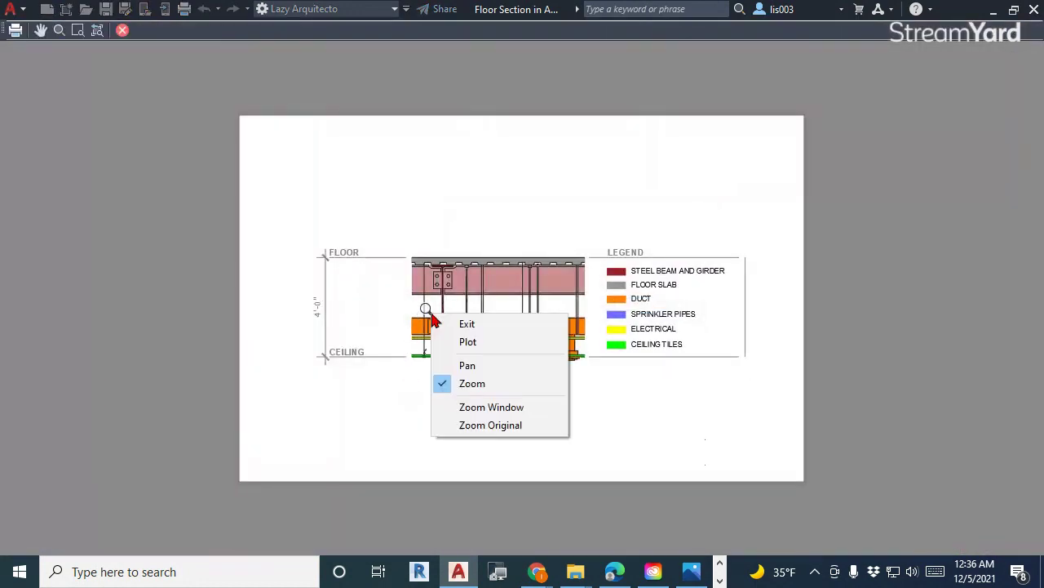
click(475, 428)
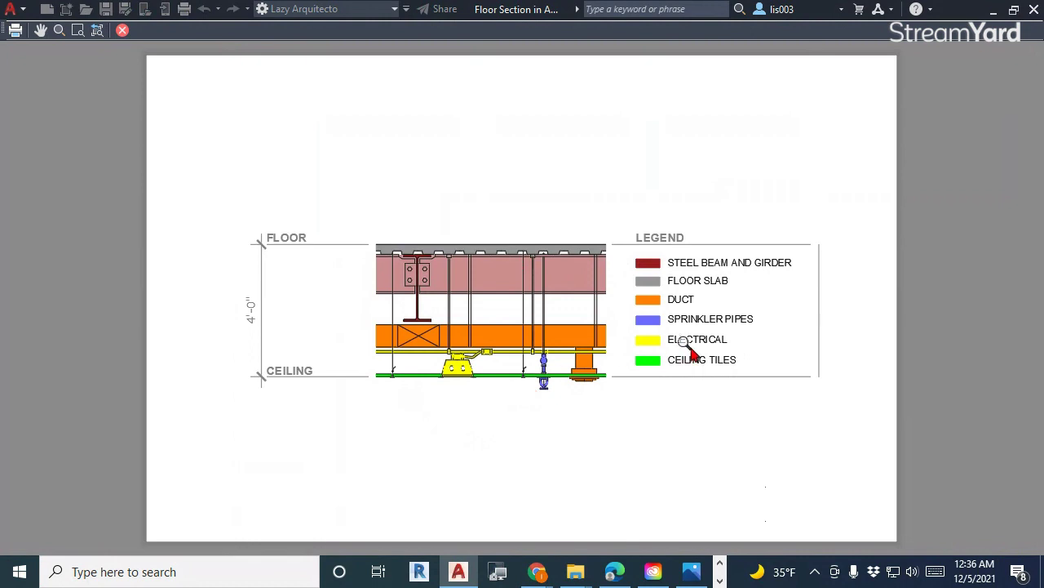
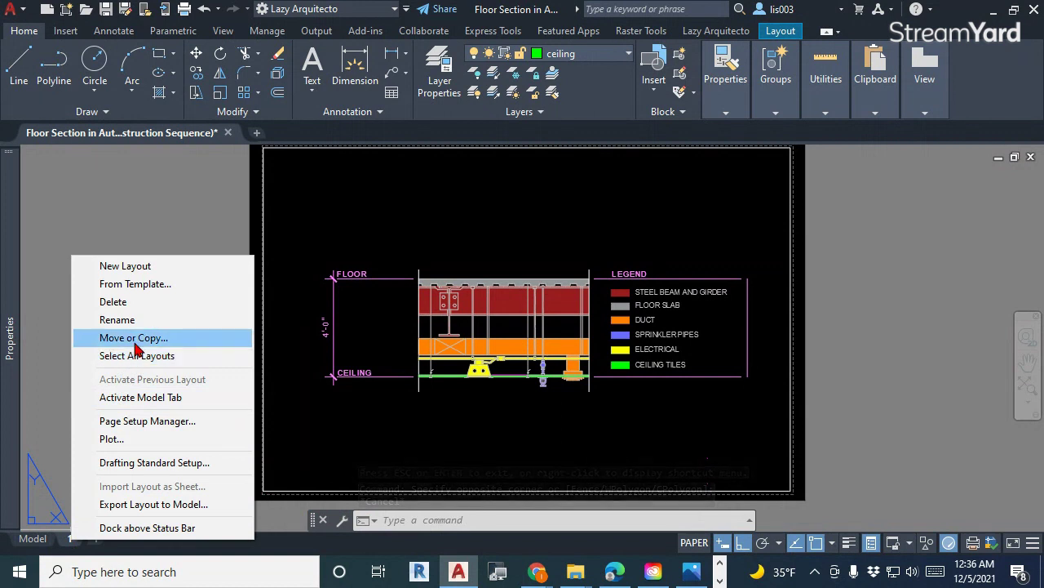
- Create a copy of layout 1 placed at the end of the layouts
click(139, 344)
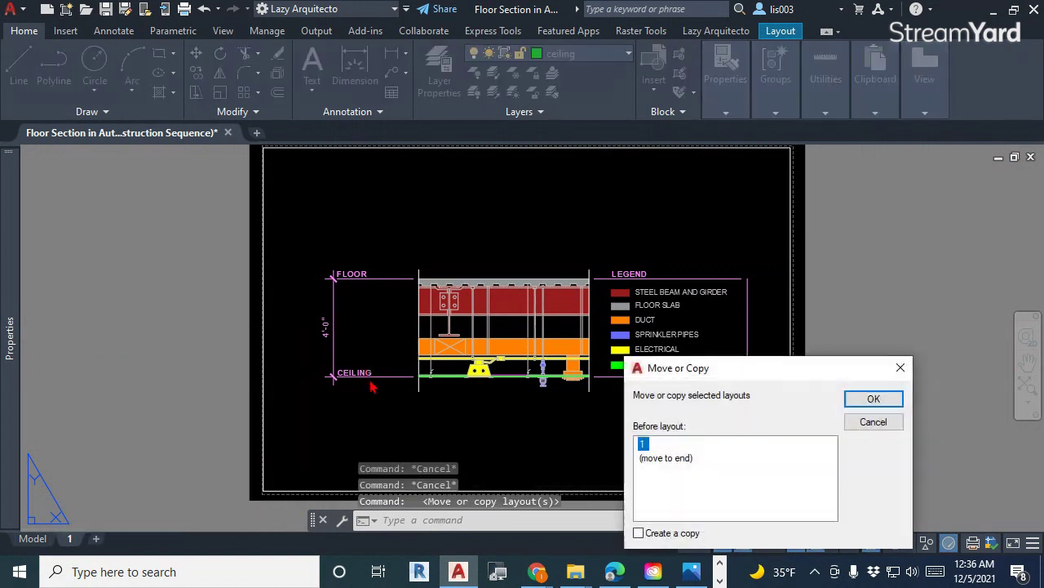
drag(671, 373, 492, 323)
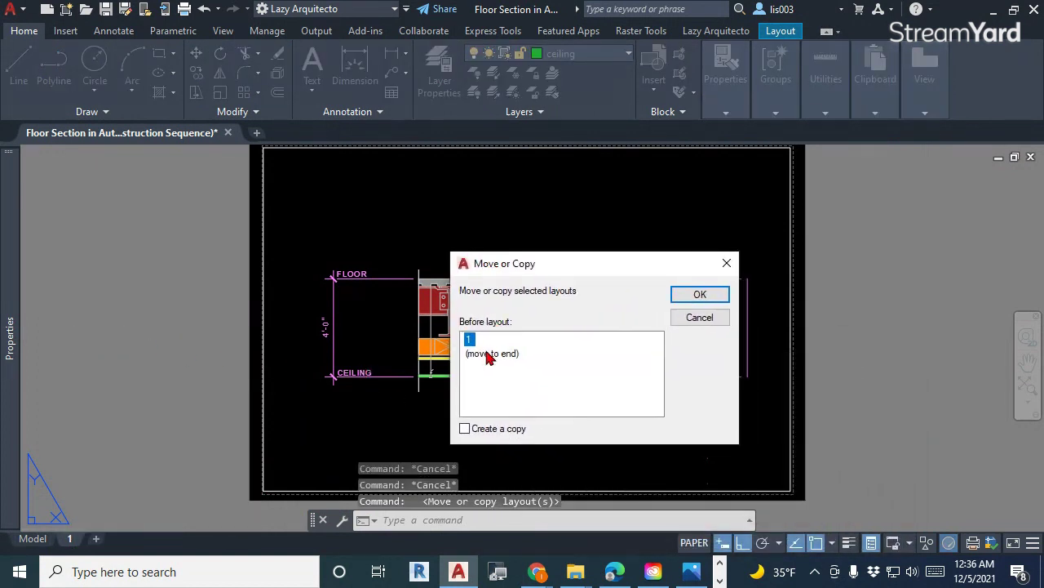
click(486, 355)
click(470, 430)
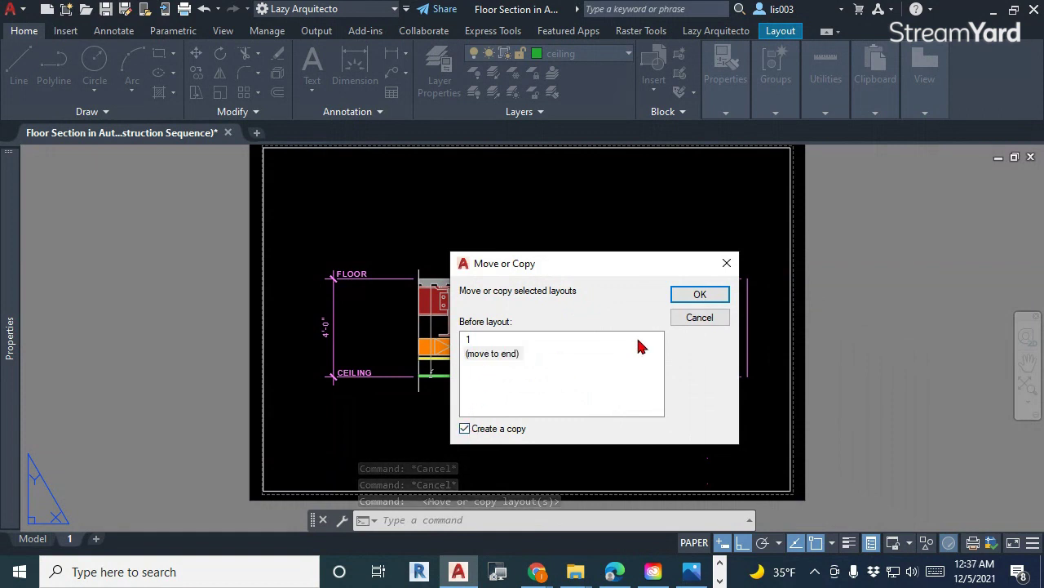
click(699, 295)
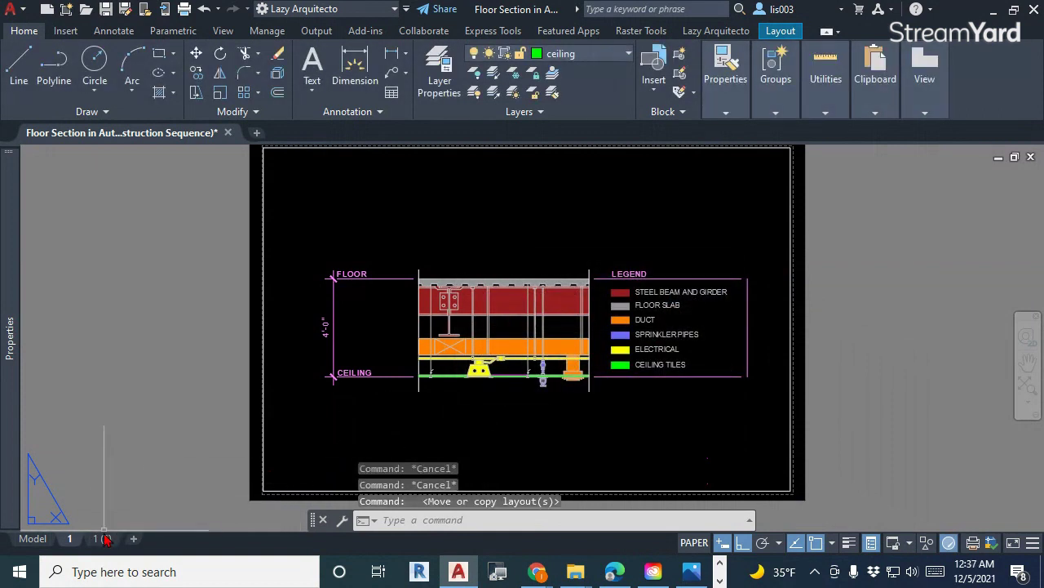
- Switch to the copied layout and rename it 2
click(102, 539)
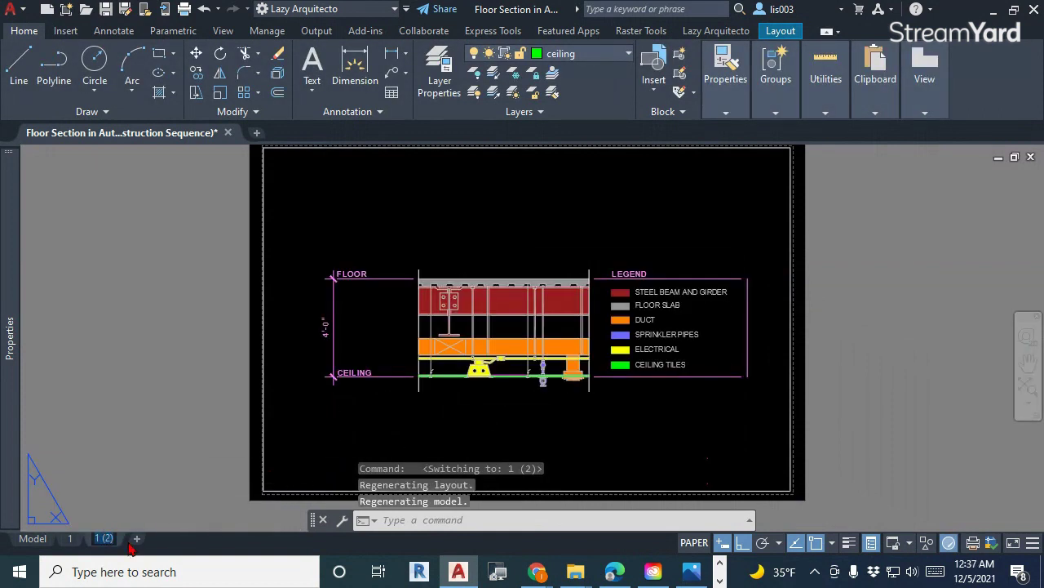
text(2)
key(Return)
click(134, 514)
key(Escape)
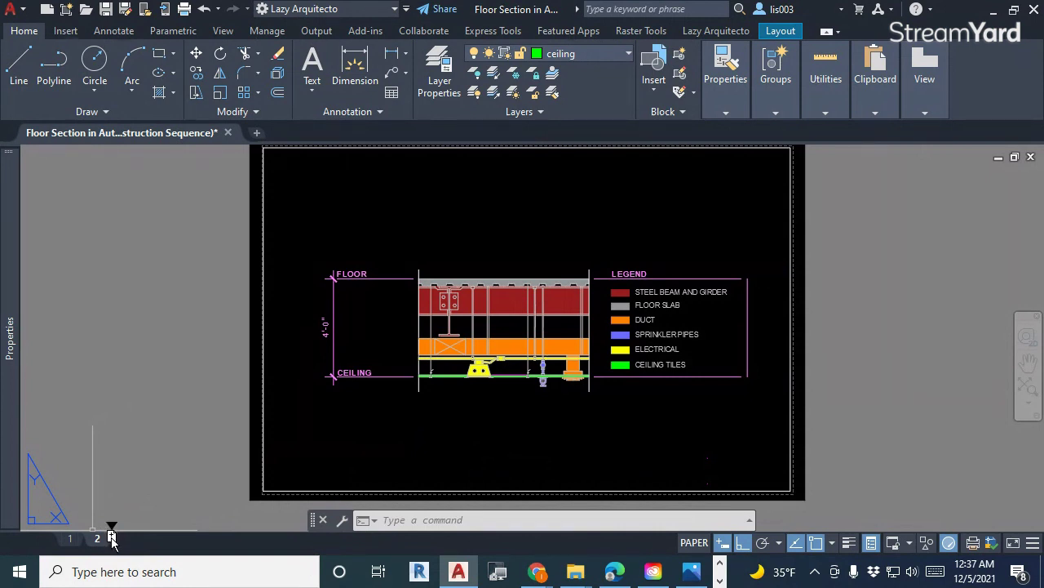
- Make three copies of layout 2 after the existing layouts
ctrl+drag(112, 537, 115, 539)
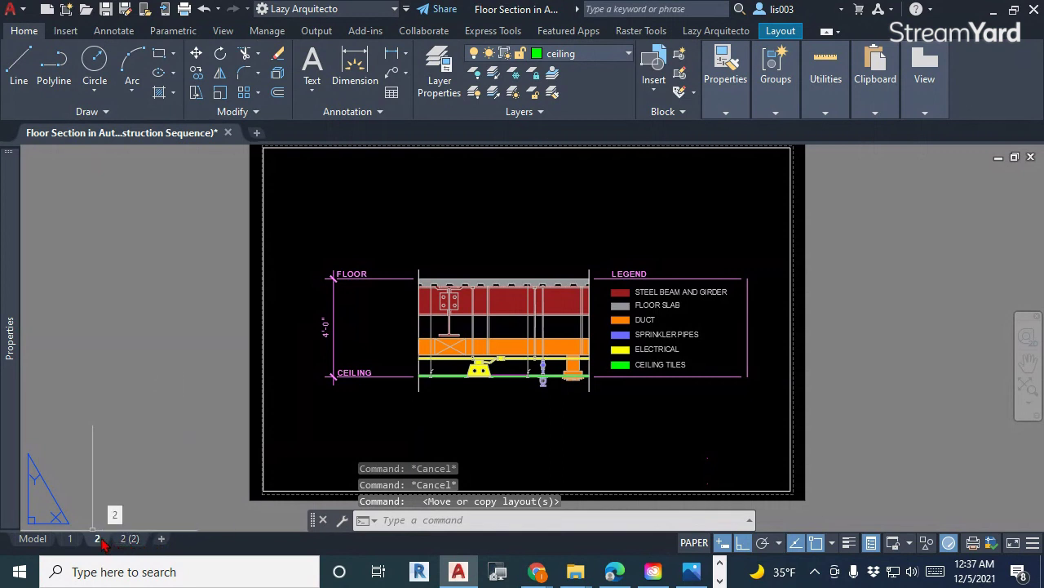
ctrl+drag(113, 538, 147, 540)
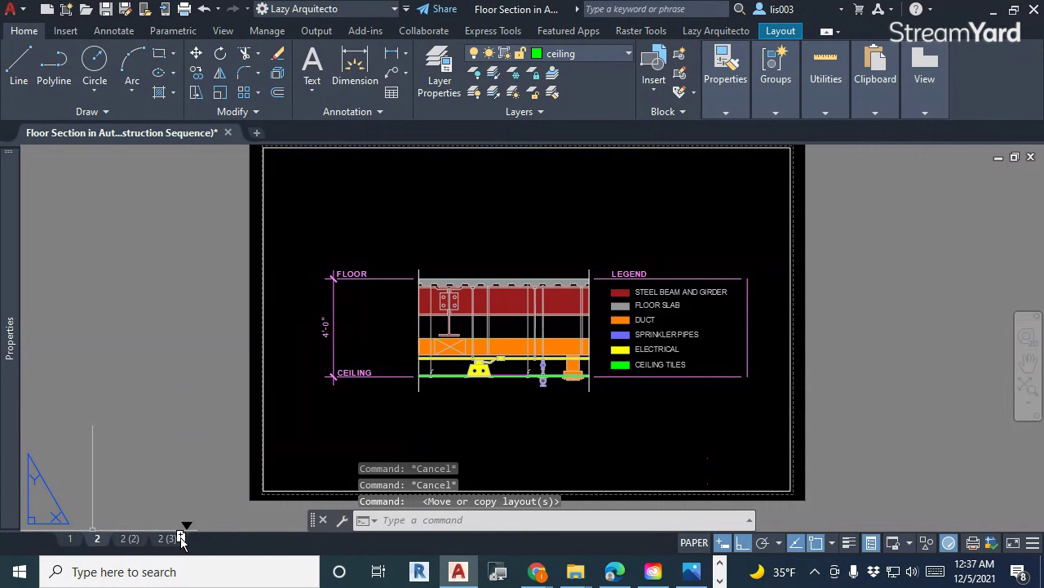
ctrl+drag(183, 539, 183, 538)
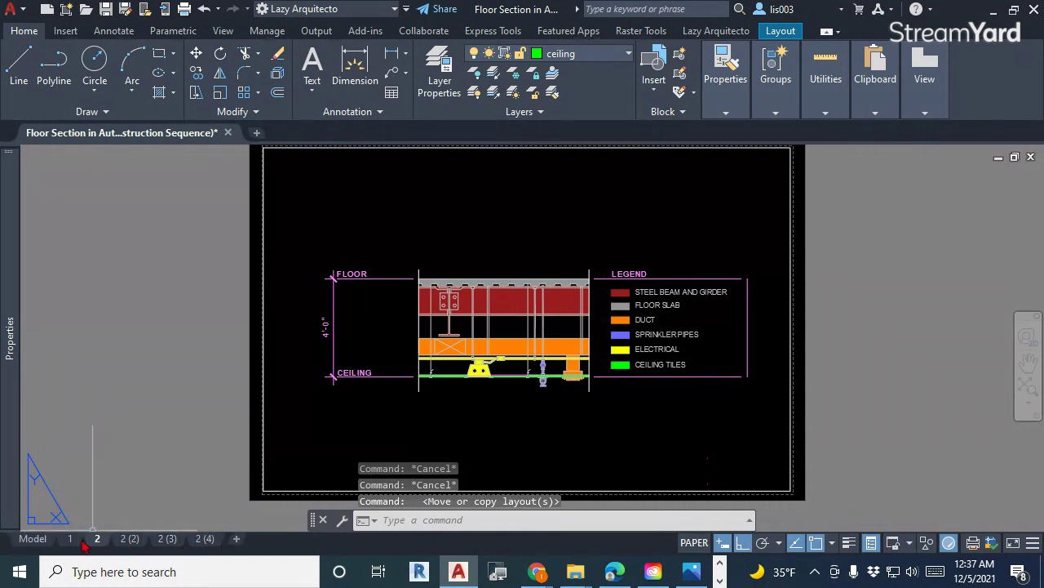
- Rename the three copies of layout 2 as 3, 4 and 5
click(131, 542)
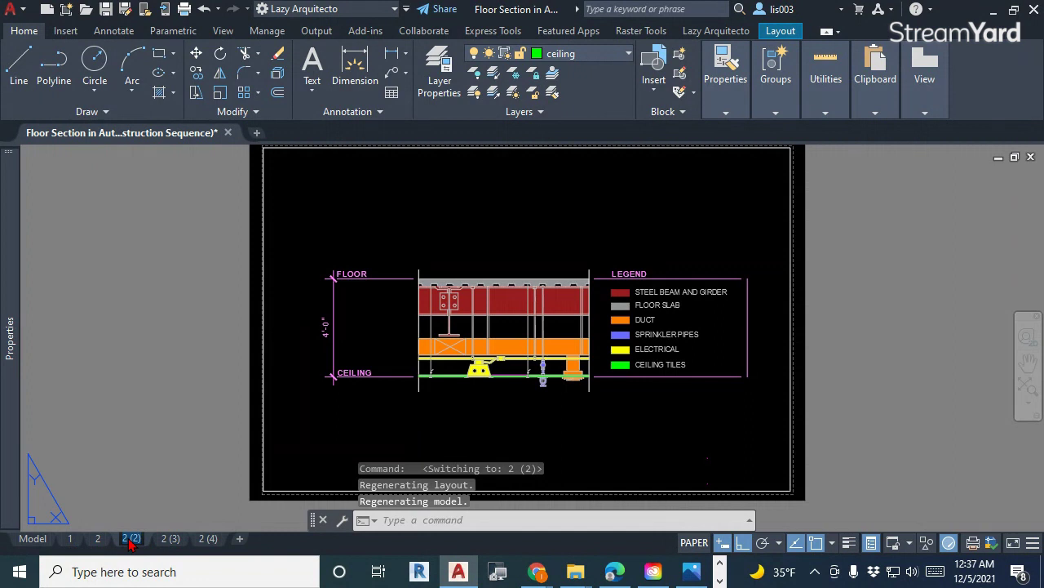
double_click(131, 539)
text(3)
key(Return)
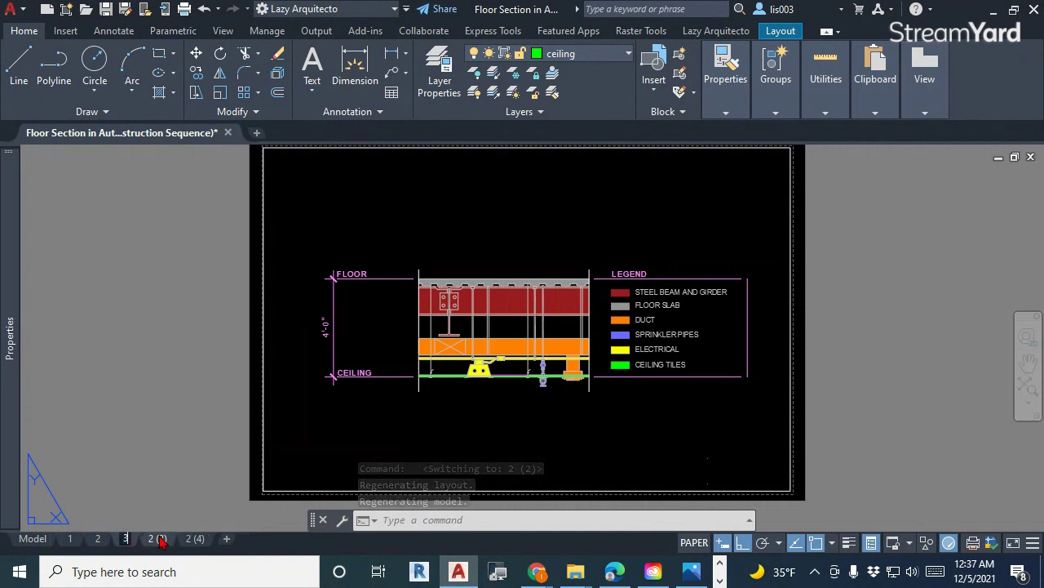
click(160, 541)
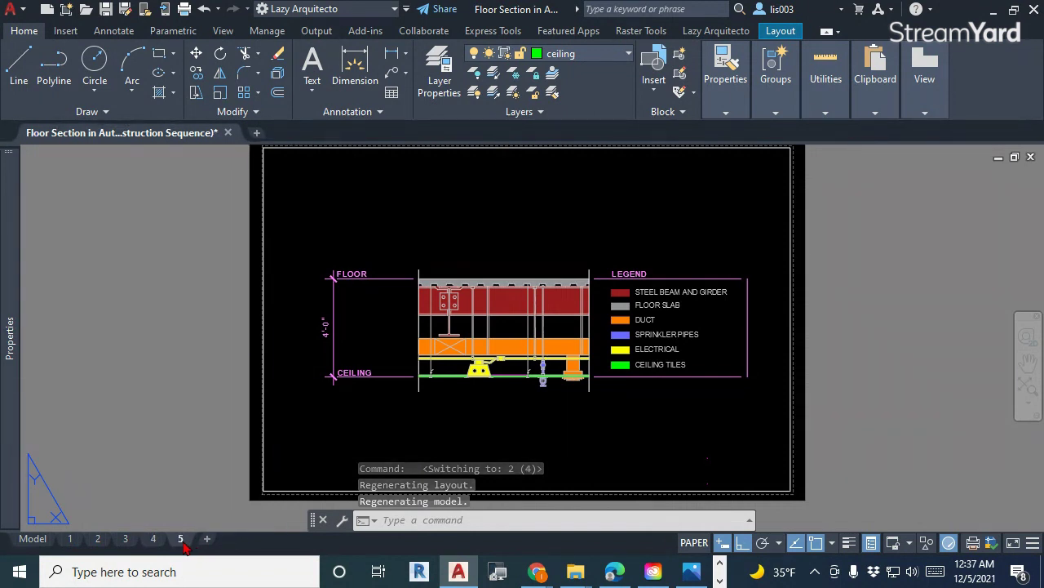
- Make three copies of layout 5 and rename them 6, 7 and 8
ctrl+drag(181, 545, 214, 545)
mouse_move(216, 545)
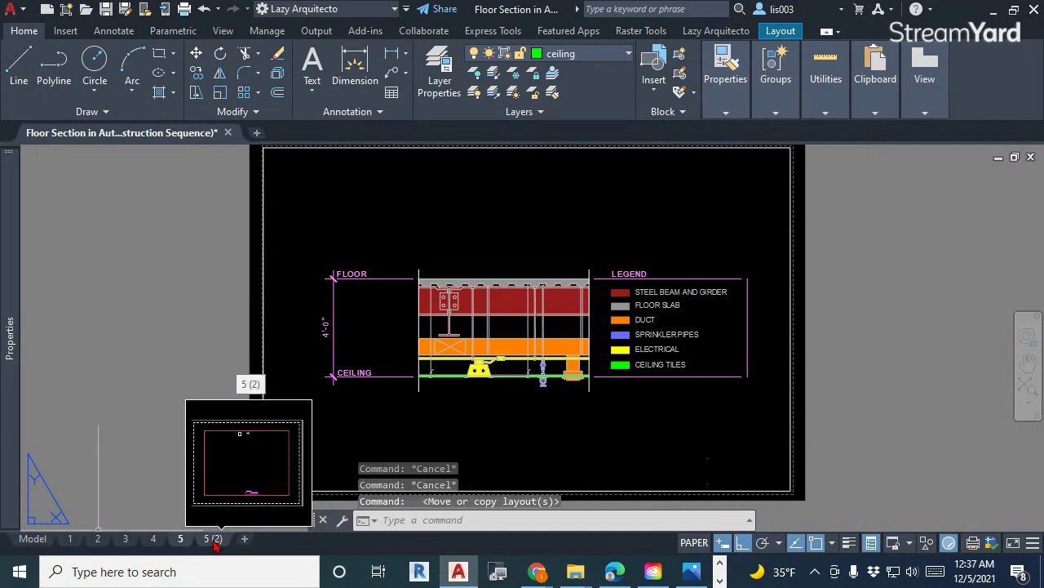
mouse_move(219, 549)
ctrl+mouse_down()
mouse_move(202, 545)
mouse_move(229, 541)
ctrl+mouse_up()
click(215, 540)
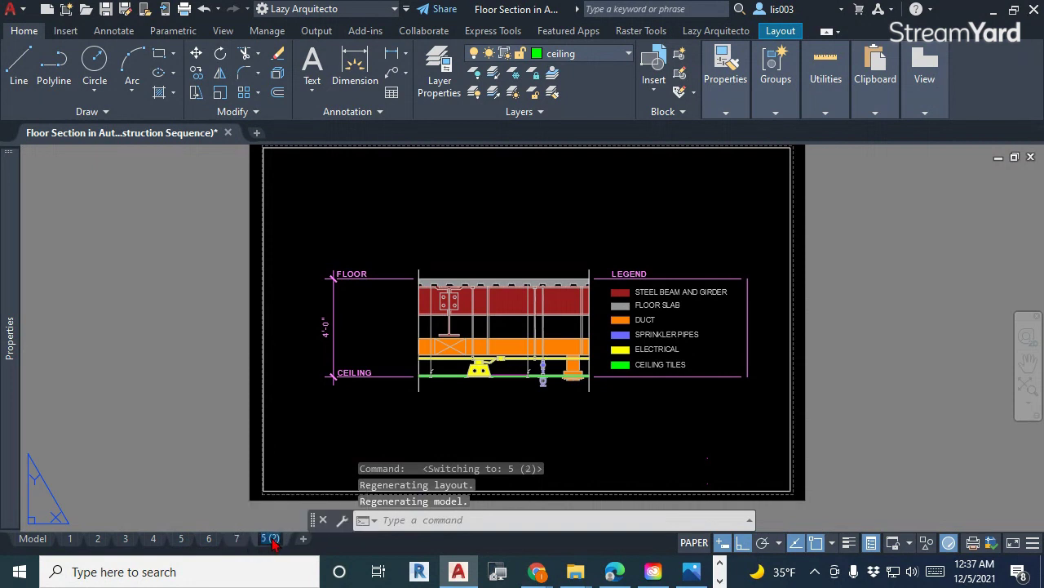
click(181, 501)
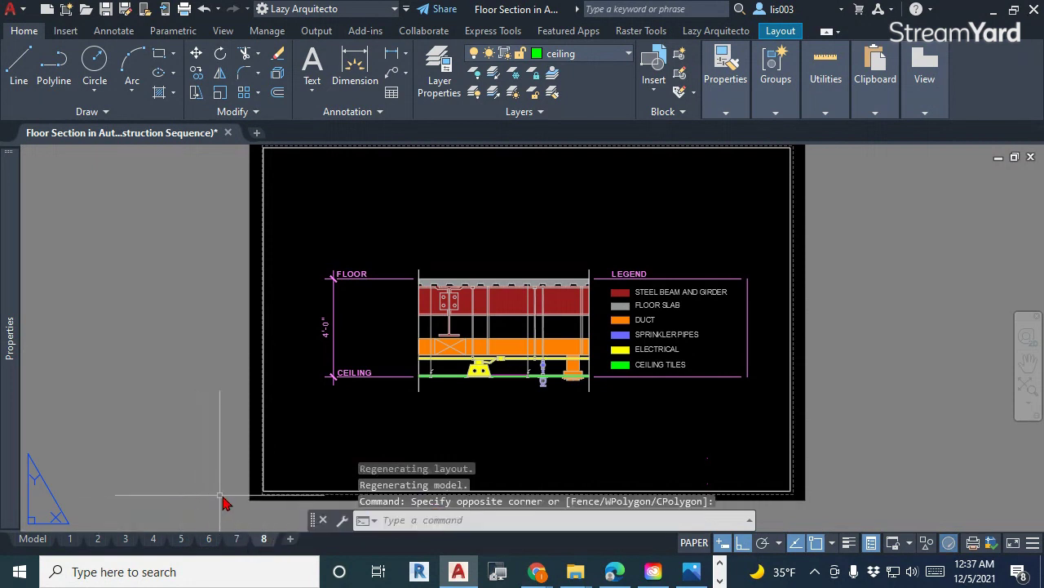
- Switch to layout 1 and activate the model space inside its viewport
click(75, 539)
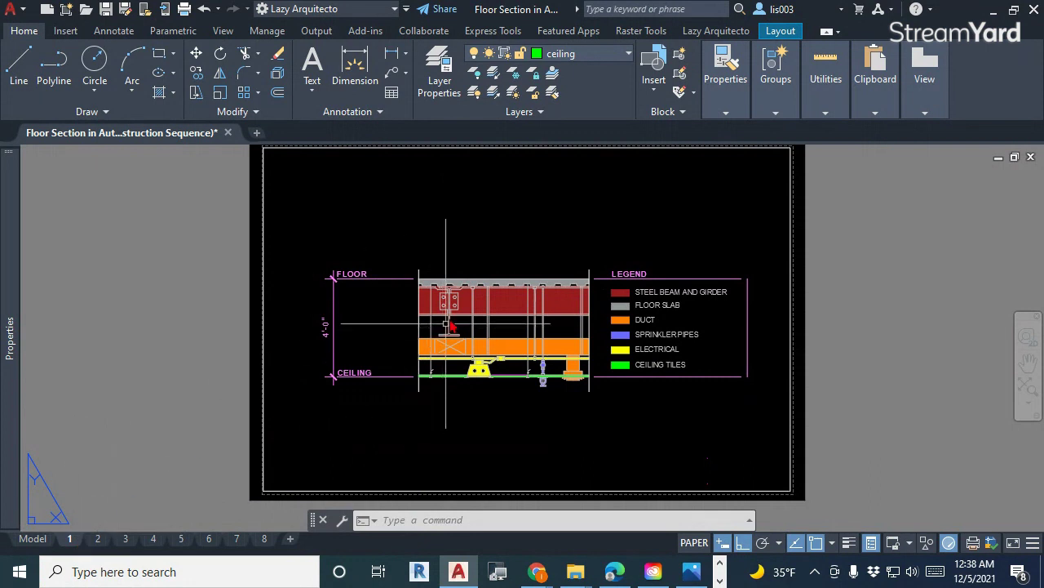
double_click(472, 262)
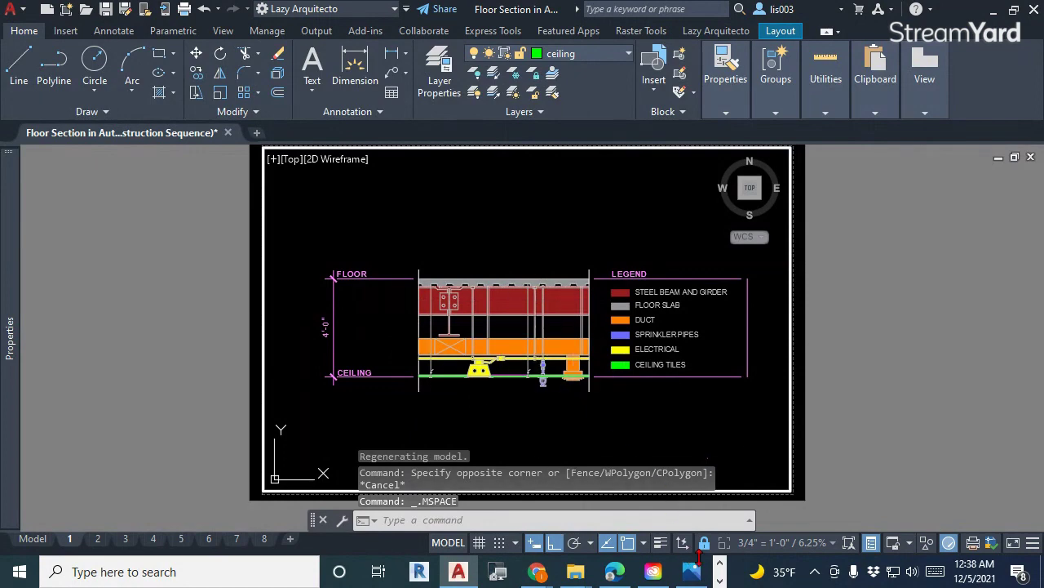
- Check the display lock of layout 1's viewport by zooming the sheet in and out
click(705, 544)
scroll(503, 324, down, 2)
scroll(504, 325, up, 5)
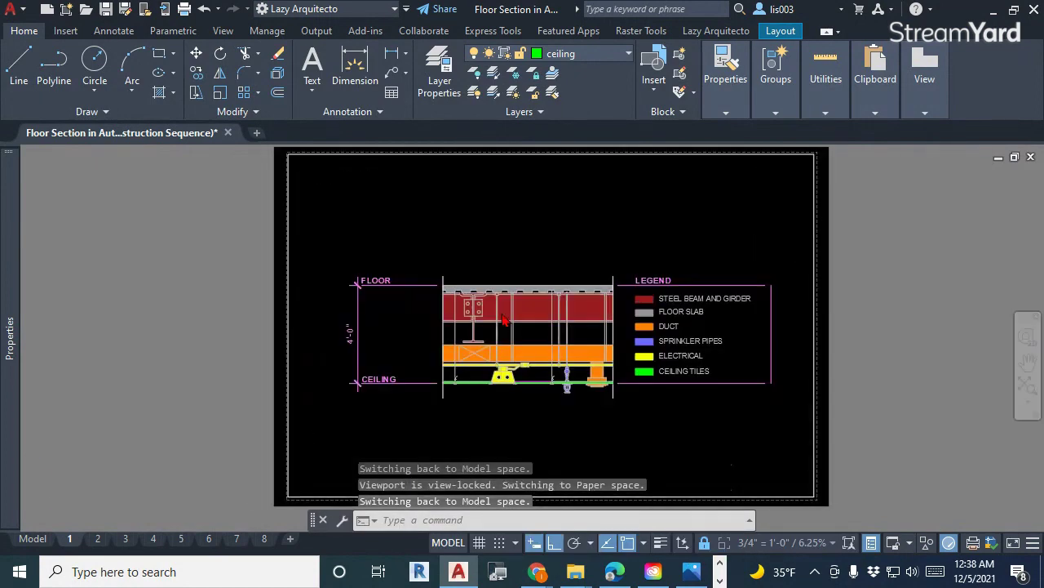
scroll(504, 325, down, 3)
scroll(503, 325, up, 3)
scroll(504, 325, down, 3)
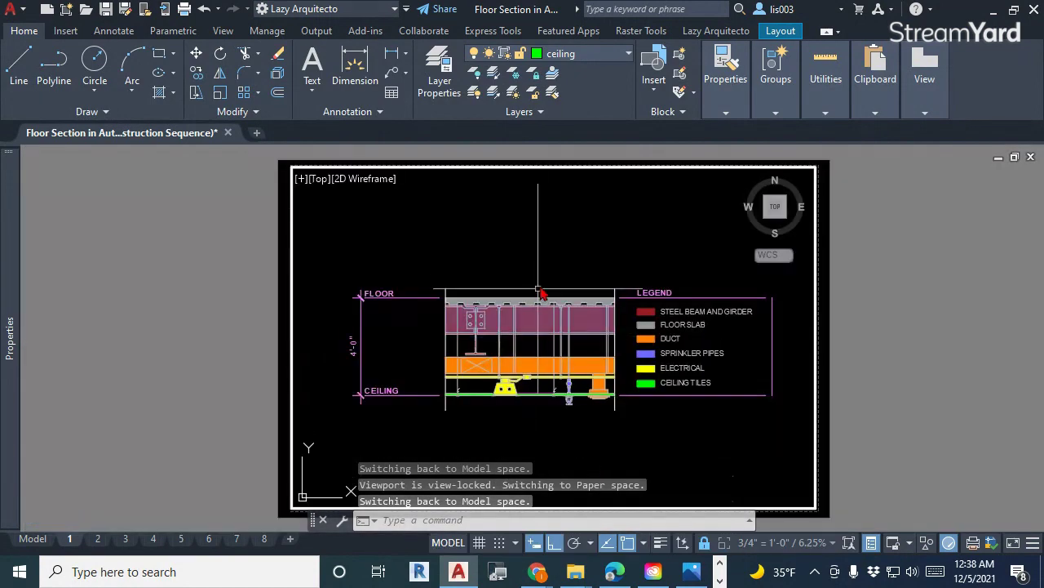
- Freeze the ceiling, A-Electrical, SPRI-PIPE, DUCT and CONC-SLAB layers in layout 1's viewport with Layer Freeze, using their legend entries
click(513, 74)
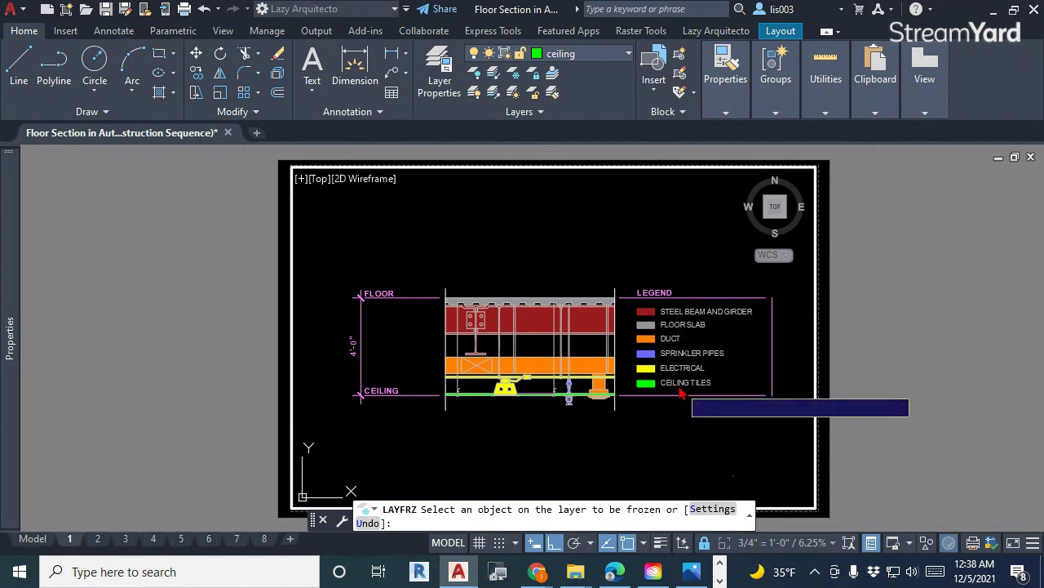
click(680, 389)
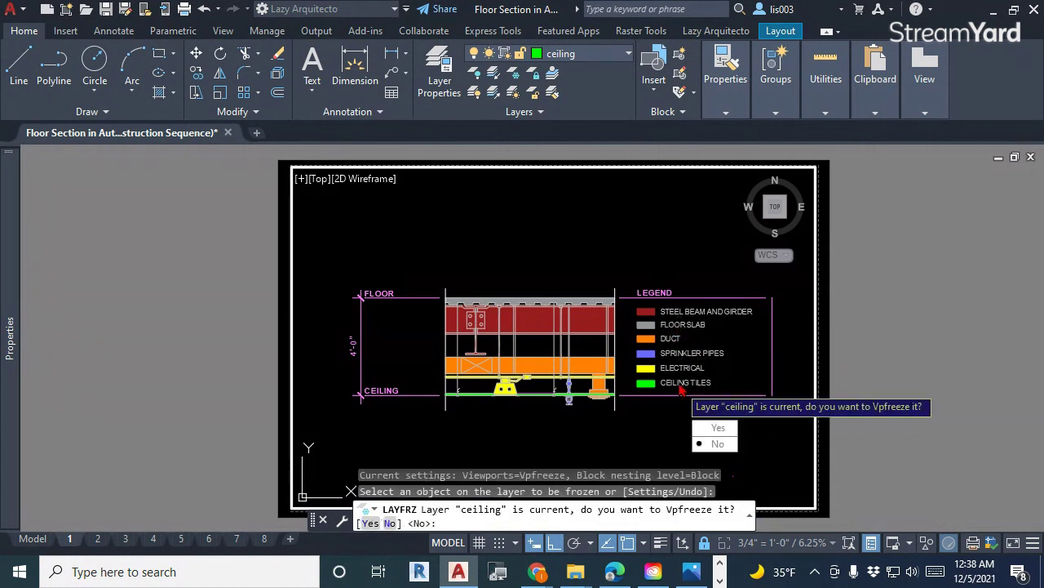
click(707, 429)
click(668, 368)
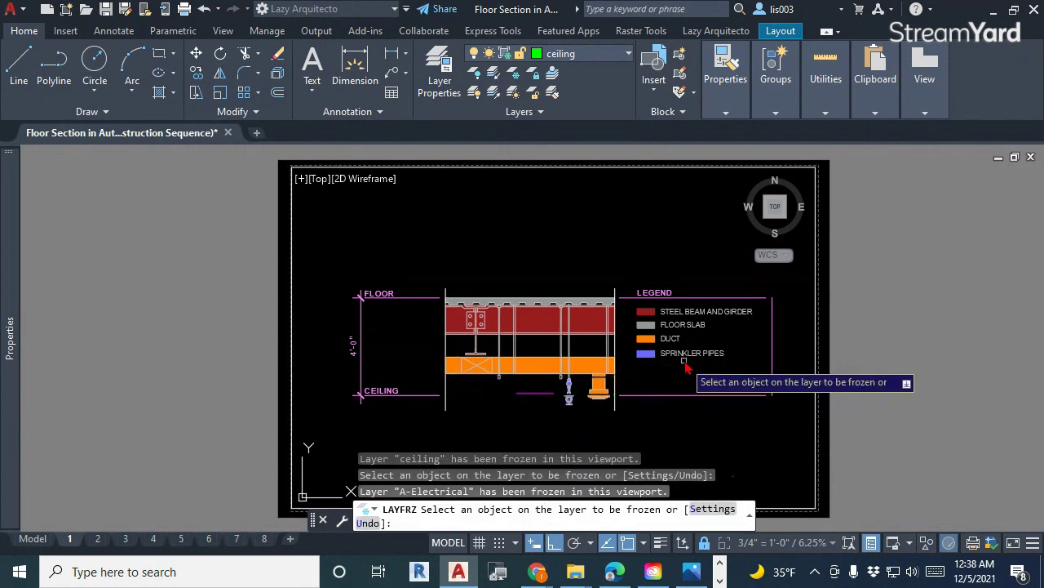
click(684, 362)
click(683, 339)
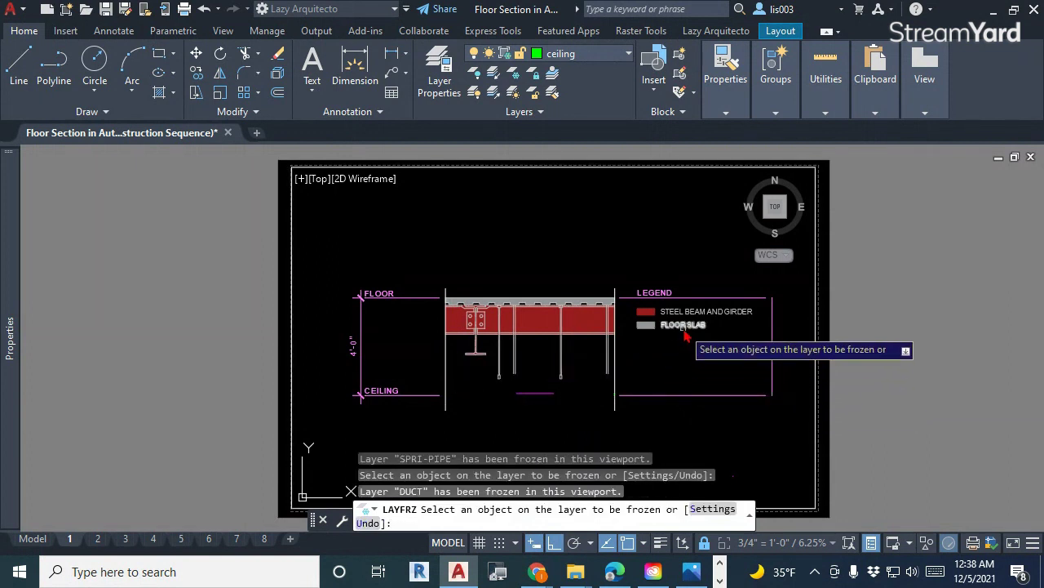
click(684, 331)
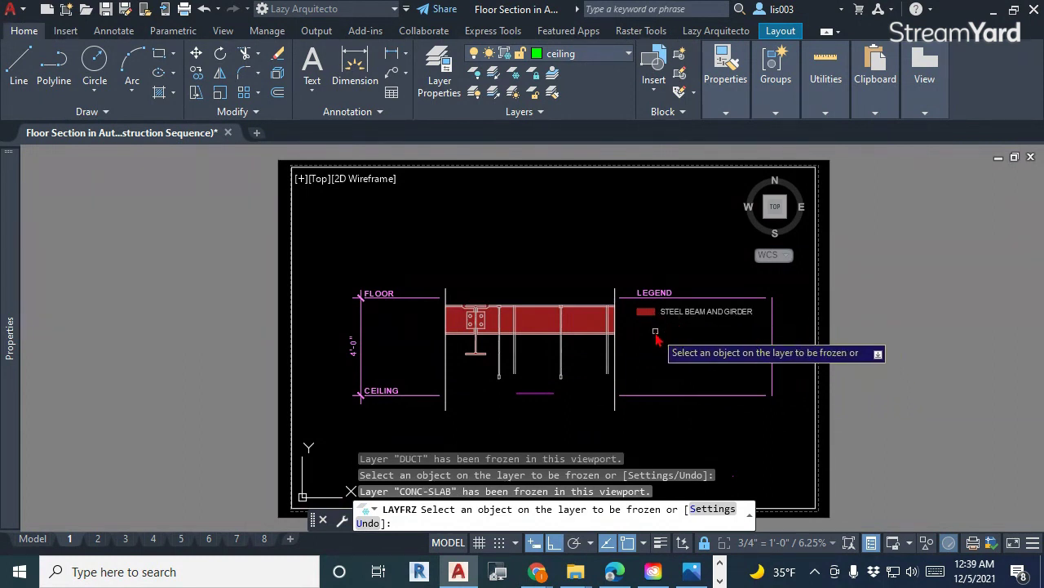
key(Escape)
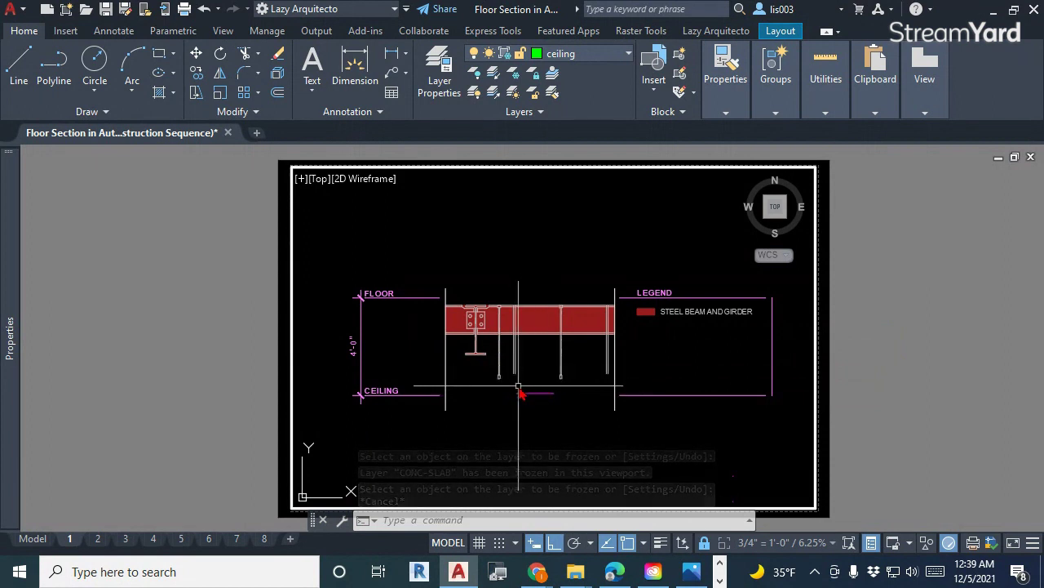
- Select the two pairs of plain vertical hanger lines crossing the steel beam and move them to the DUCT layer
scroll(519, 392, up, 3)
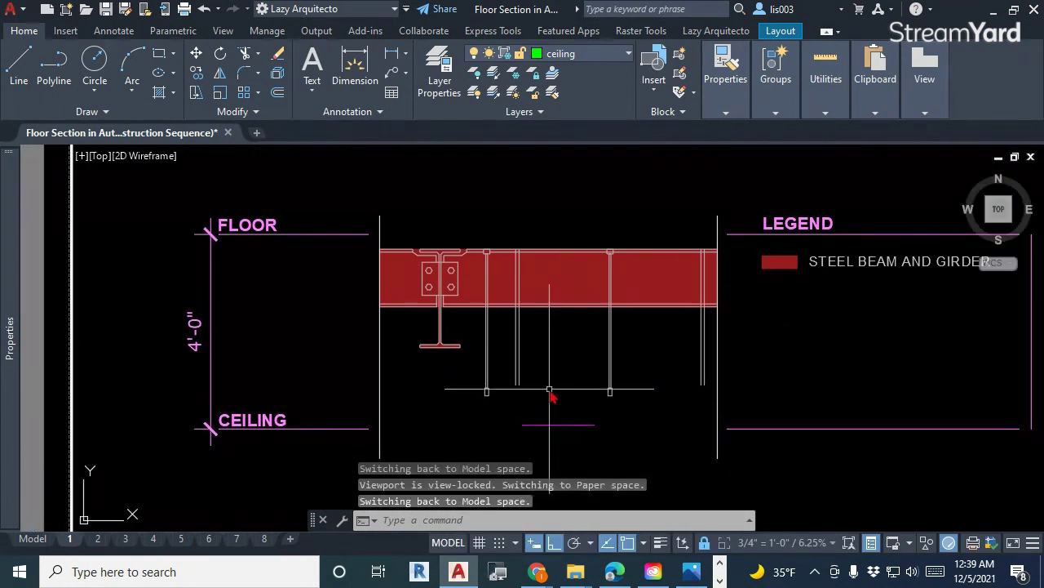
middle_drag(551, 396, 540, 409)
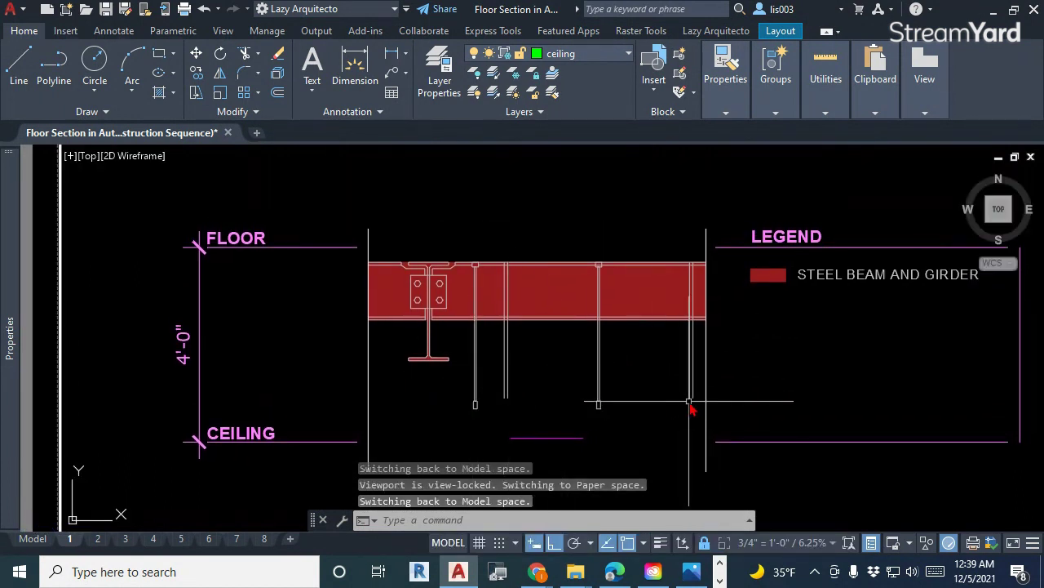
middle_drag(689, 408, 673, 405)
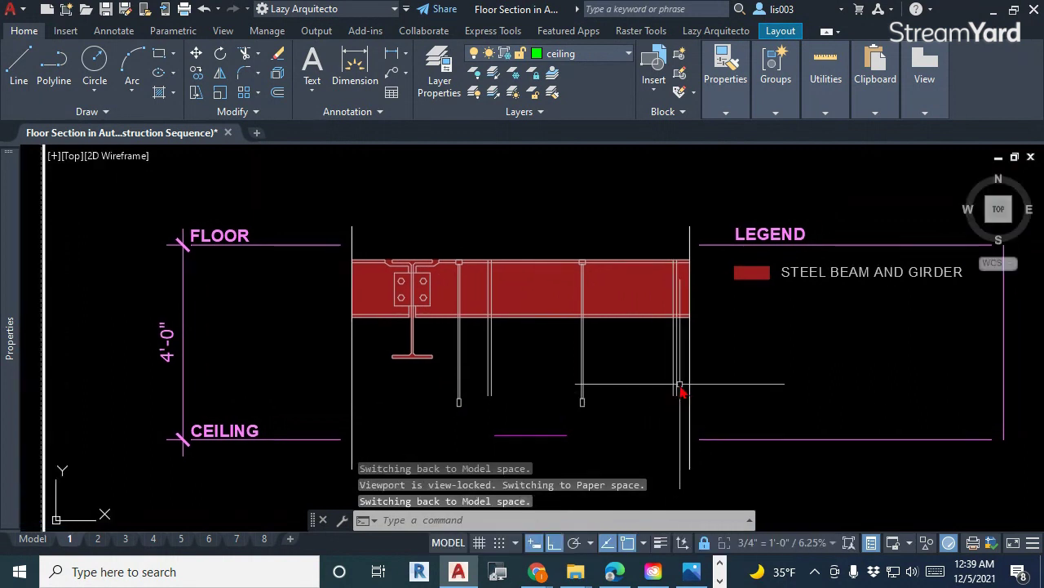
click(682, 392)
click(600, 400)
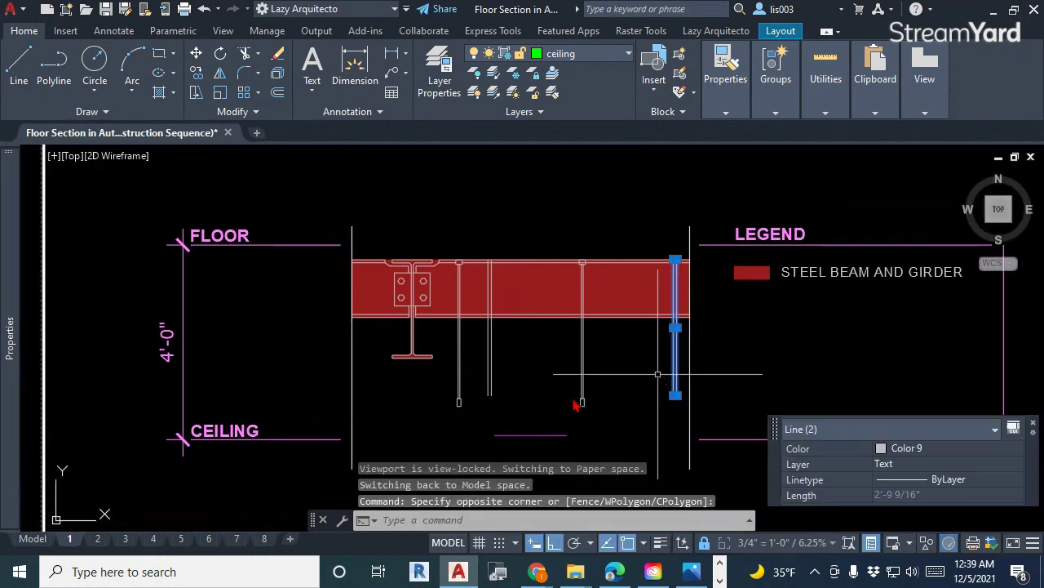
click(507, 402)
click(485, 371)
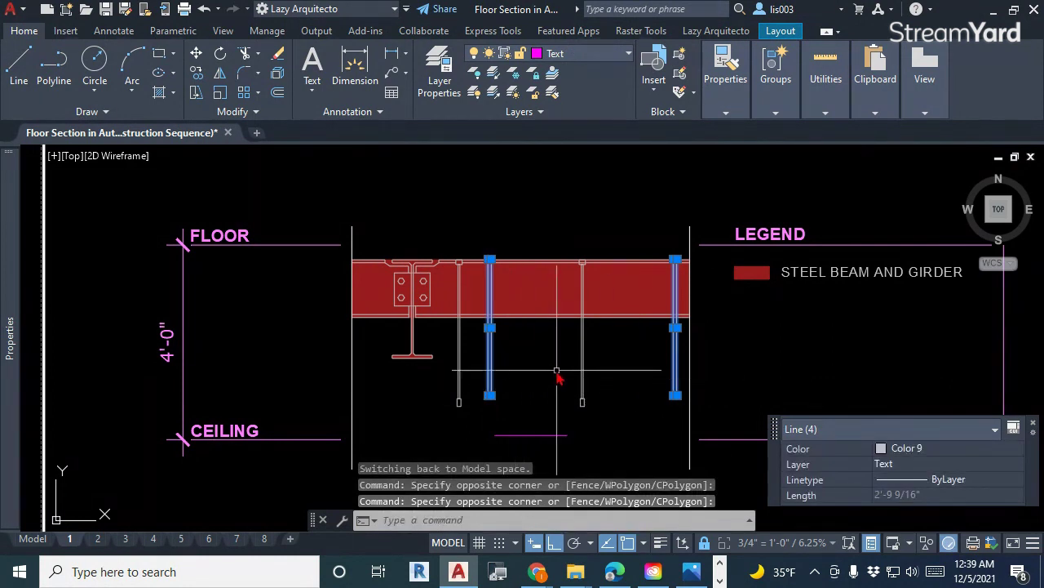
click(910, 467)
click(911, 466)
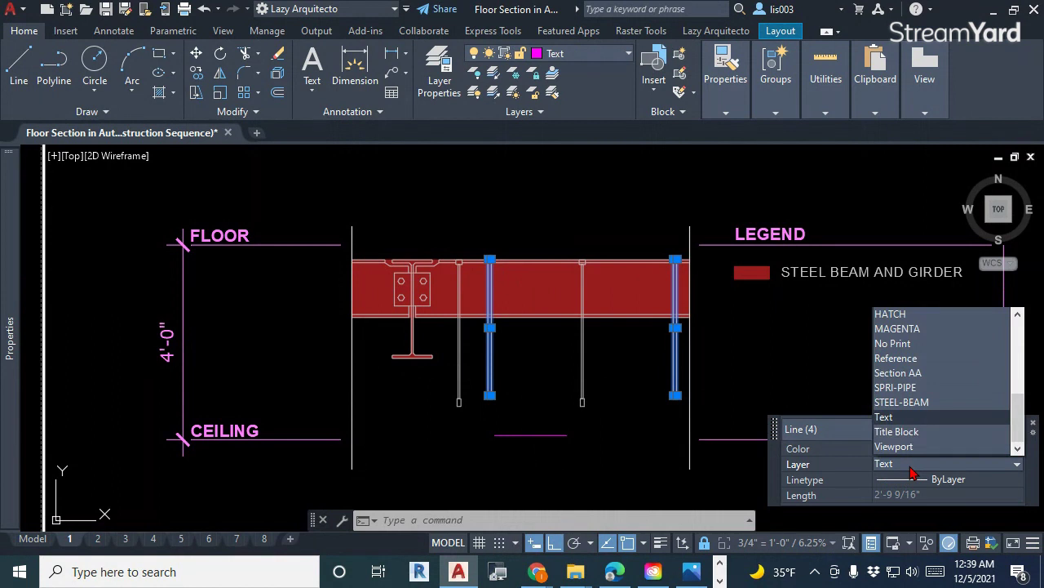
scroll(913, 473, up, 4)
scroll(912, 473, down, 3)
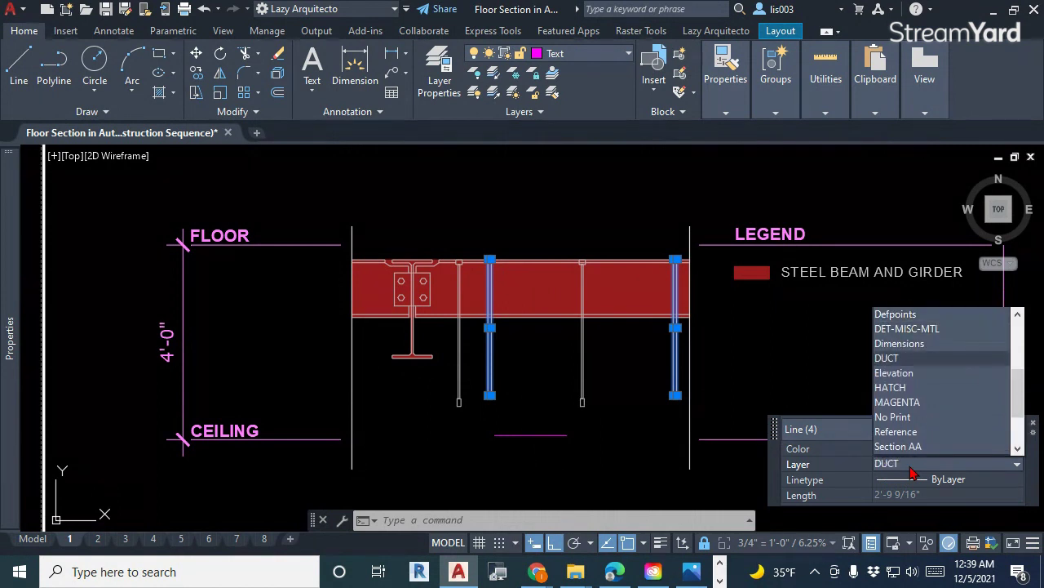
click(912, 473)
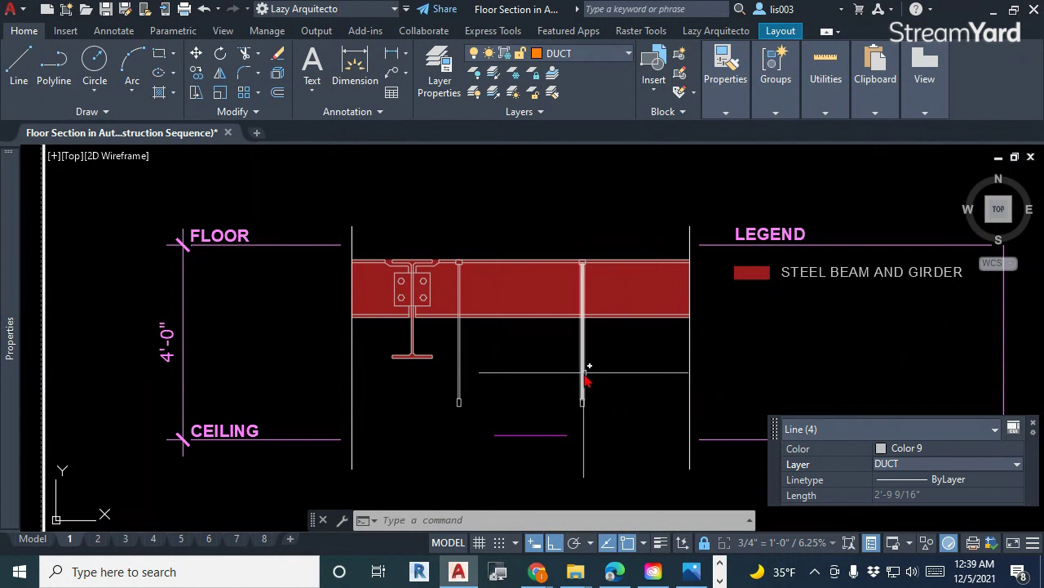
- Add the two slender hanger rods with their lower end pieces to the selection and move everything selected to the A-Electrical layer
click(600, 408)
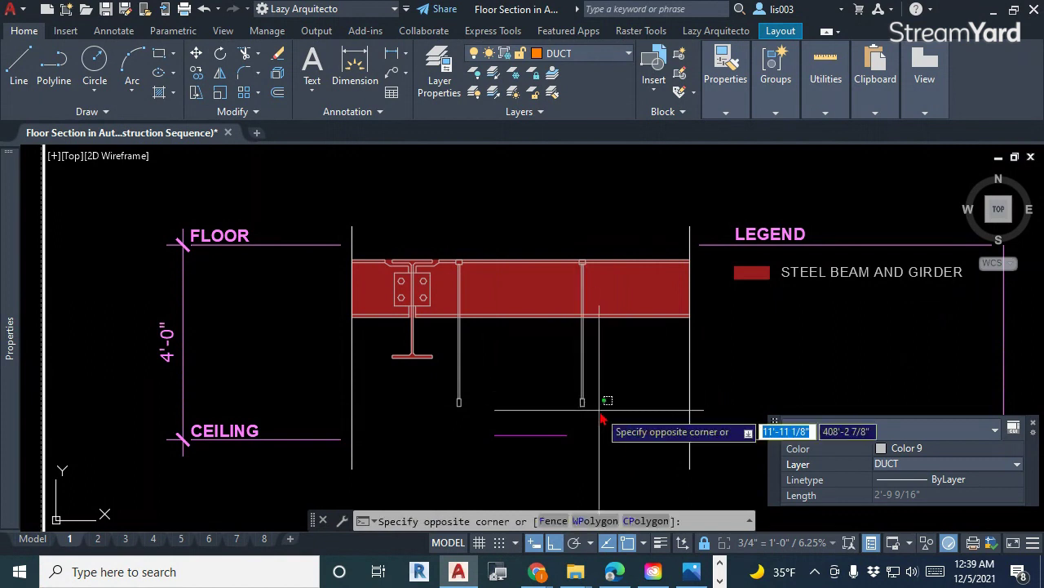
click(455, 382)
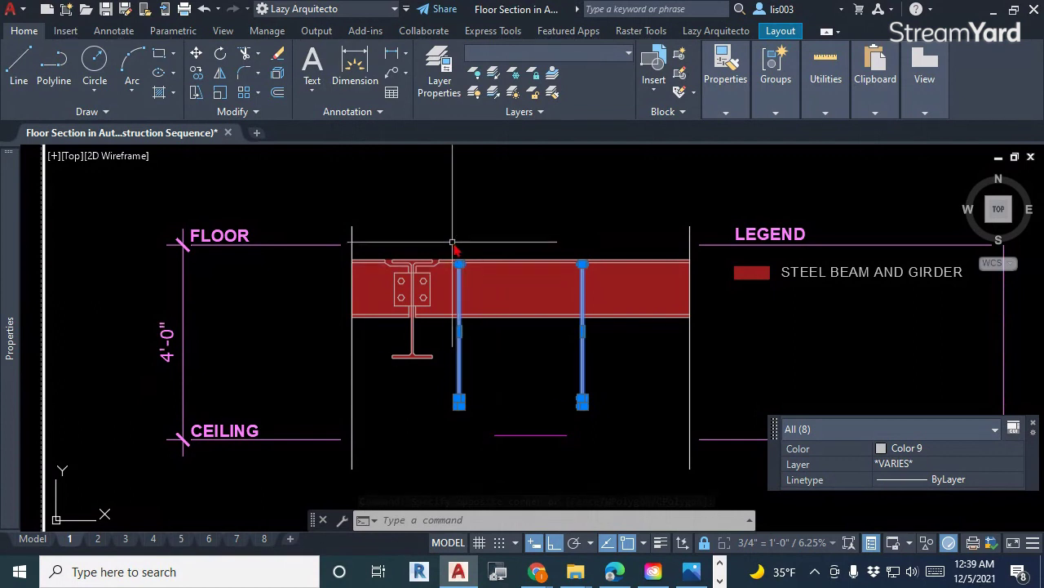
scroll(461, 292, up, 6)
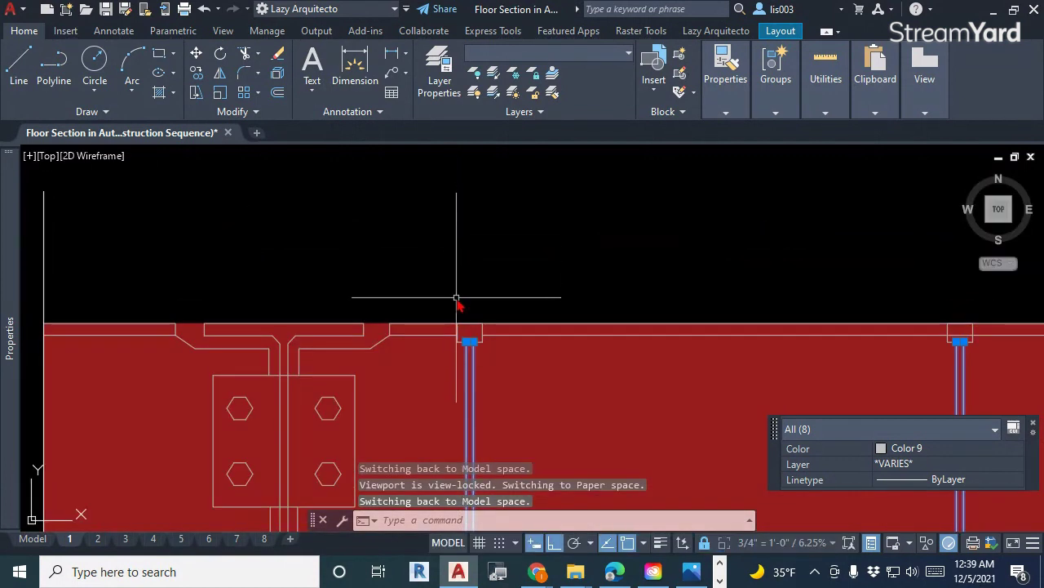
scroll(455, 290, down, 3)
scroll(657, 330, up, 3)
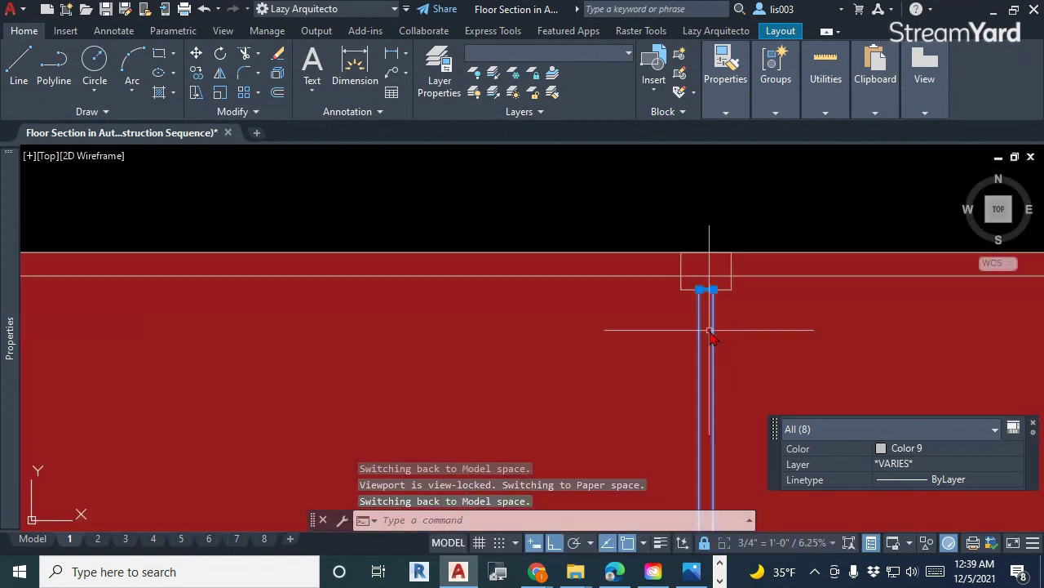
scroll(644, 242, down, 6)
scroll(659, 310, up, 3)
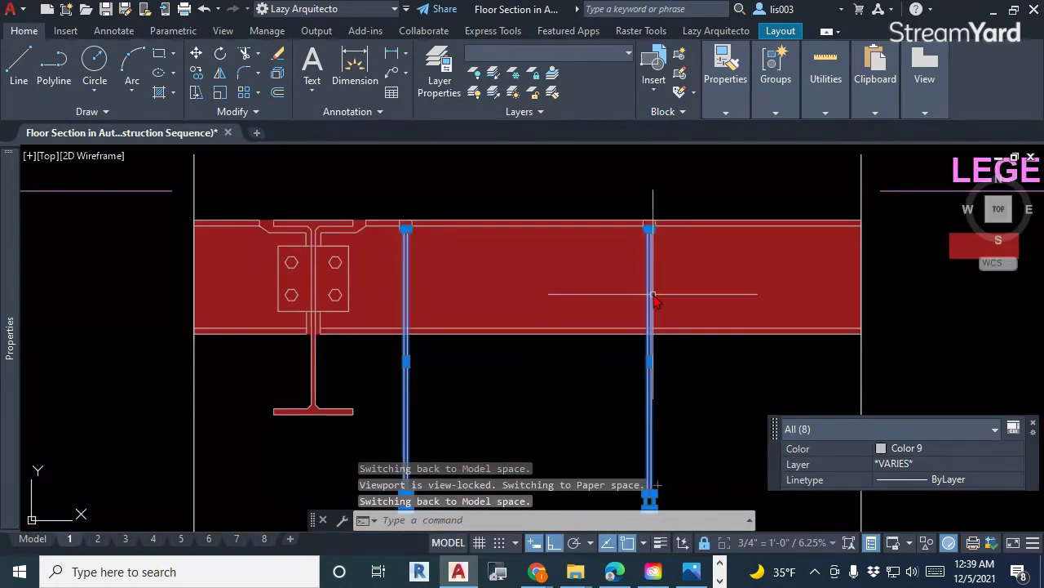
click(913, 464)
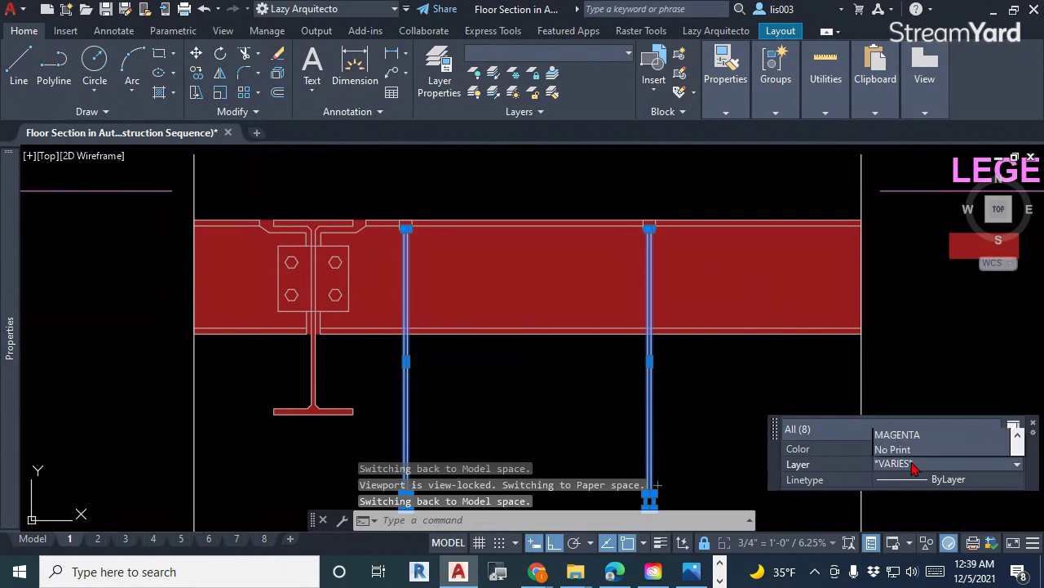
click(912, 464)
scroll(912, 464, up, 10)
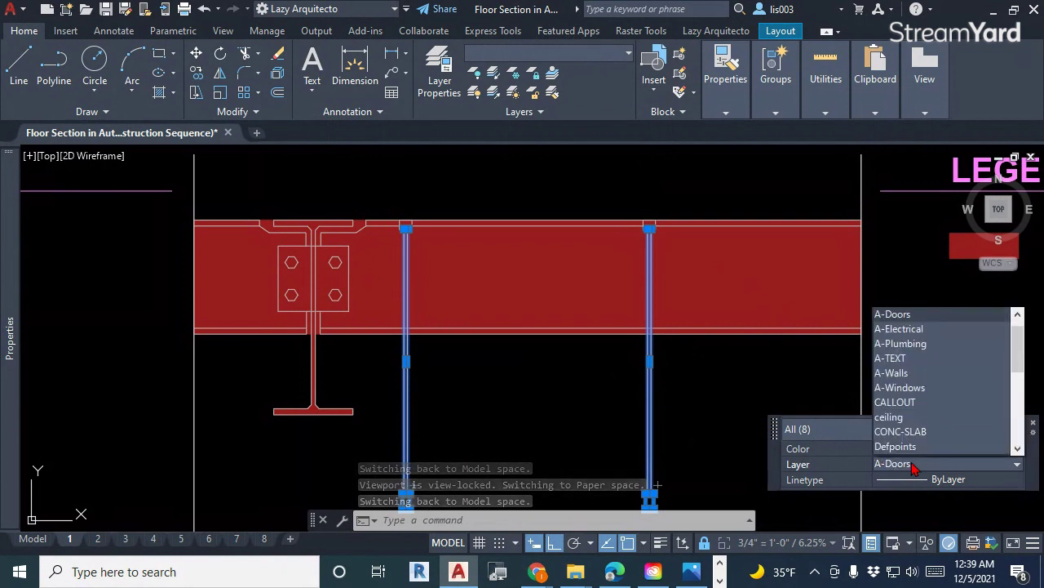
scroll(912, 464, down, 1)
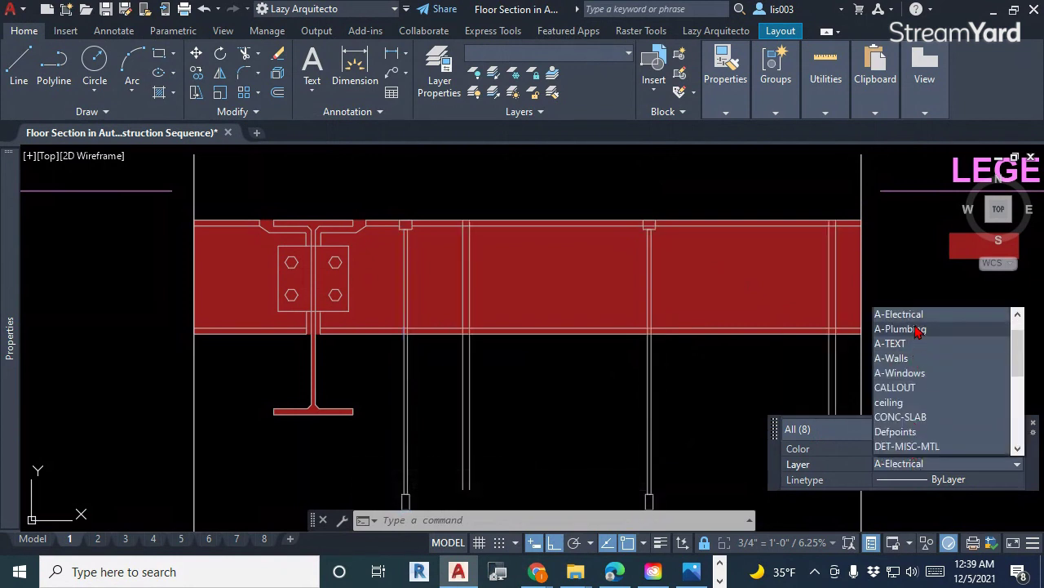
click(918, 316)
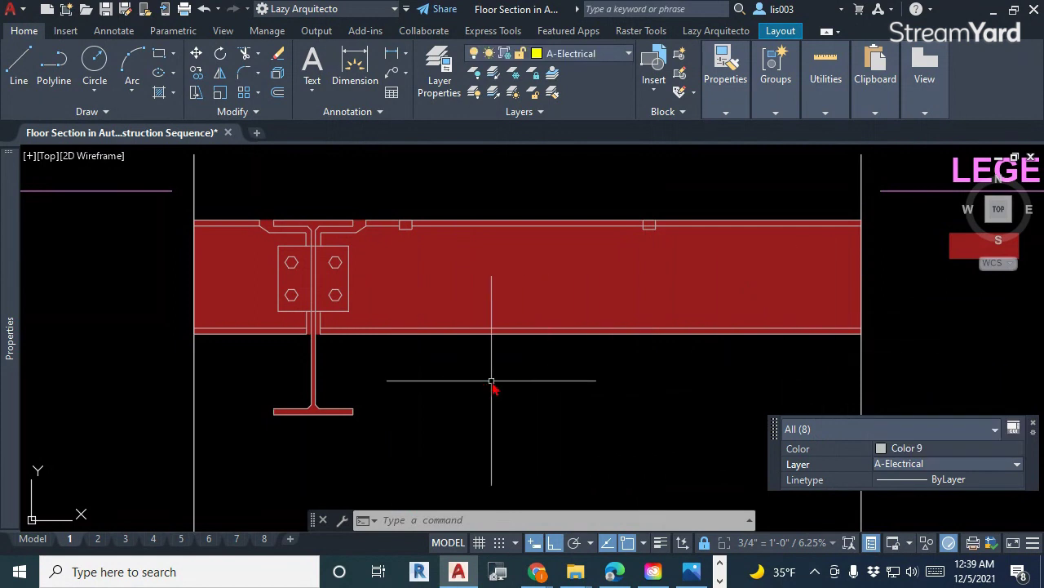
- Add the short magenta horizontal line near the ceiling level to the selection and move it to the A-Electrical layer
scroll(492, 384, down, 3)
scroll(492, 384, down, 3)
double_click(533, 381)
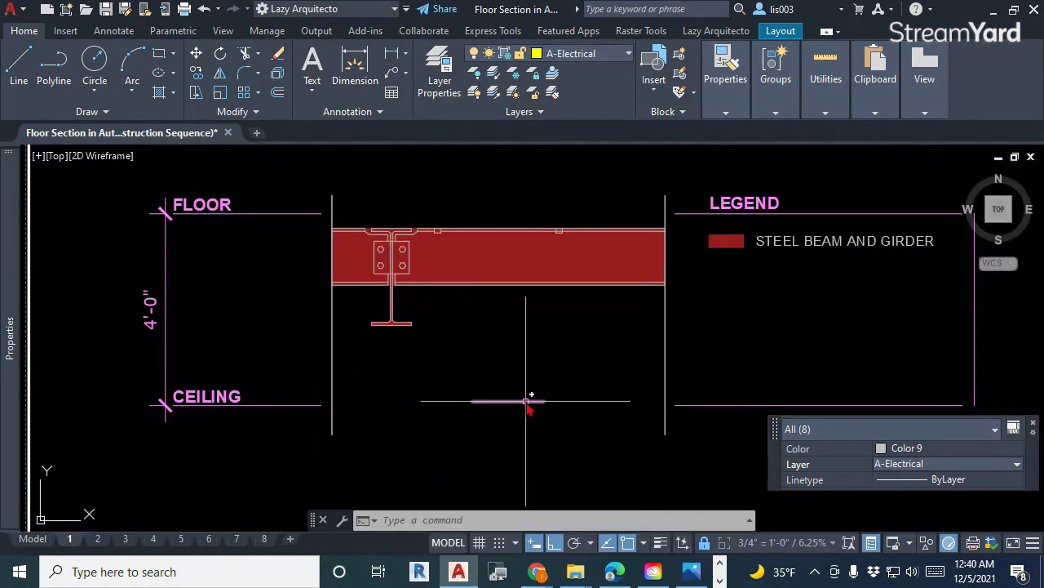
click(523, 402)
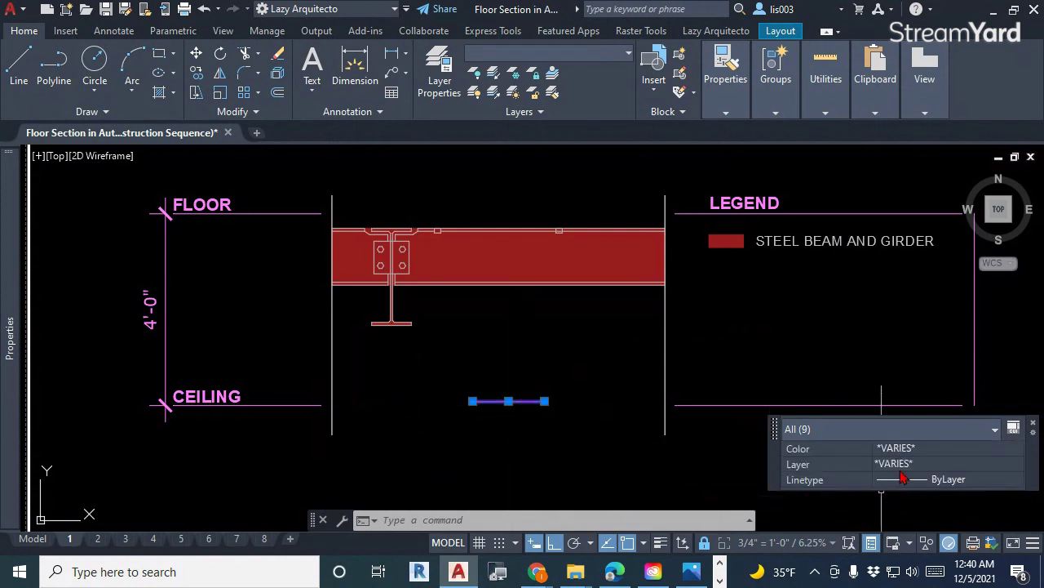
click(904, 465)
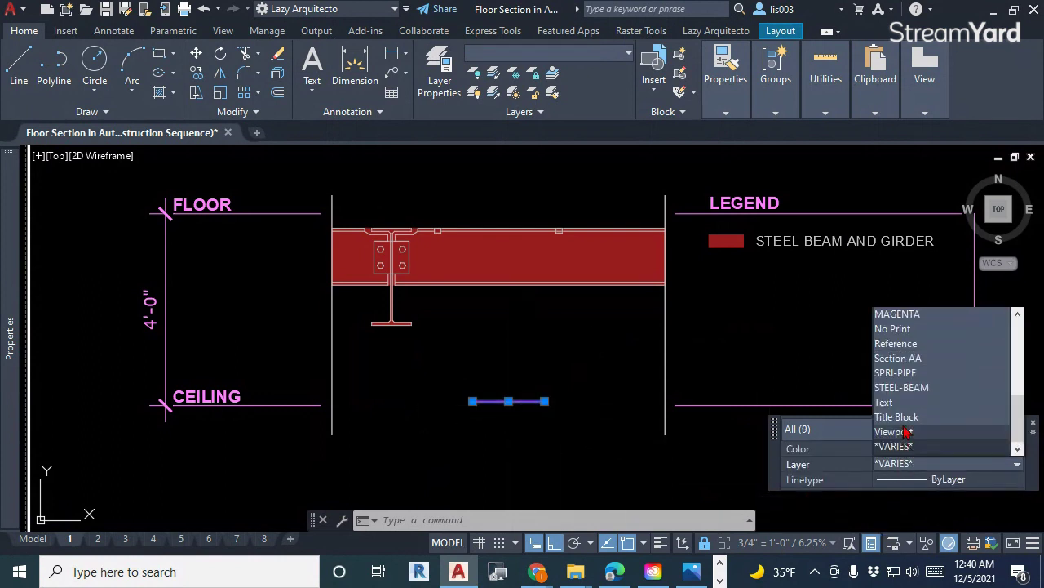
scroll(909, 373, up, 6)
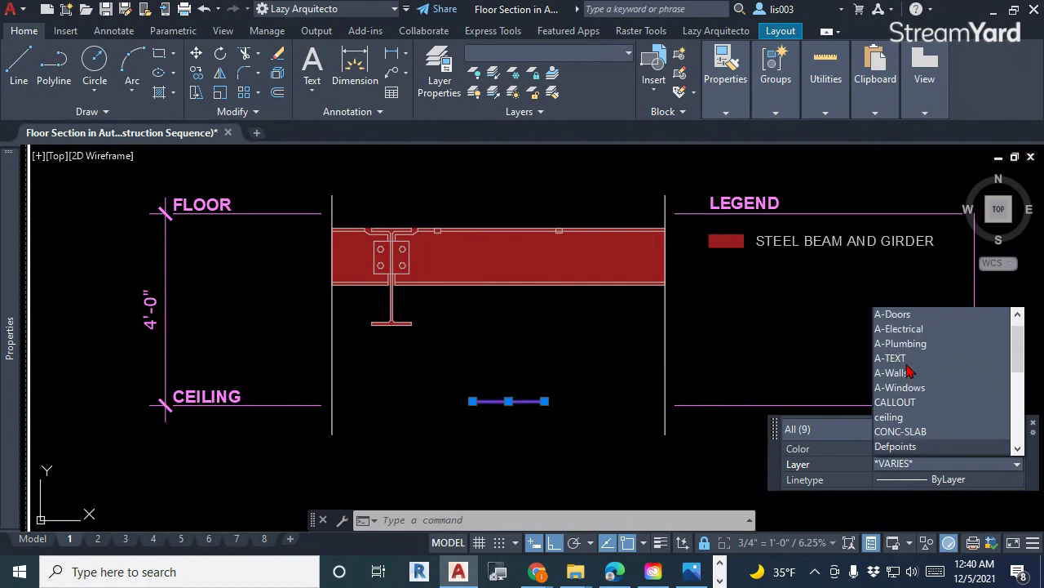
scroll(914, 363, up, 2)
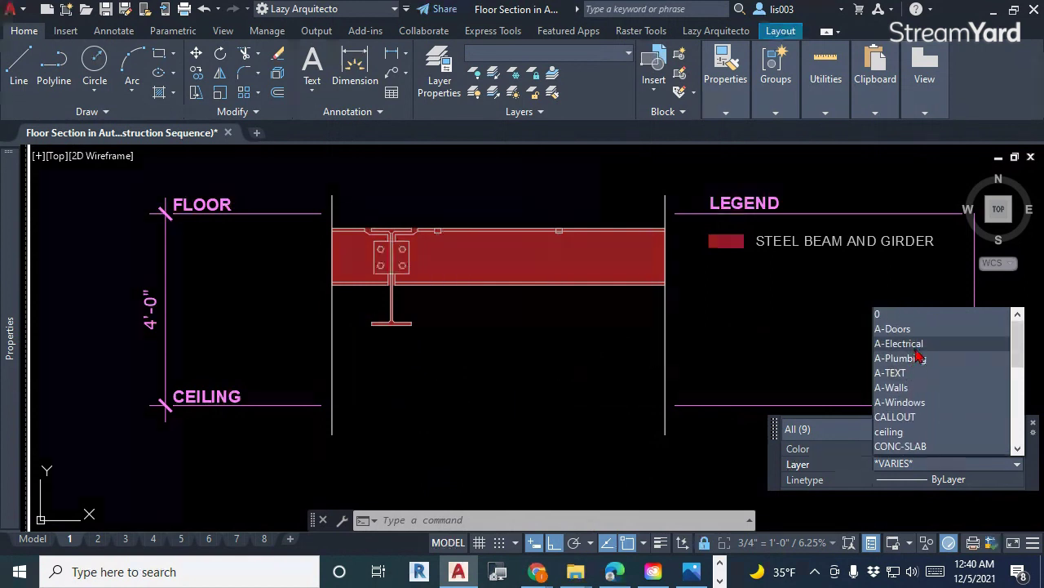
click(919, 356)
- Clear the previous selection, check which layer the section's left vertical boundary line is on, and deselect it
scroll(475, 391, down, 3)
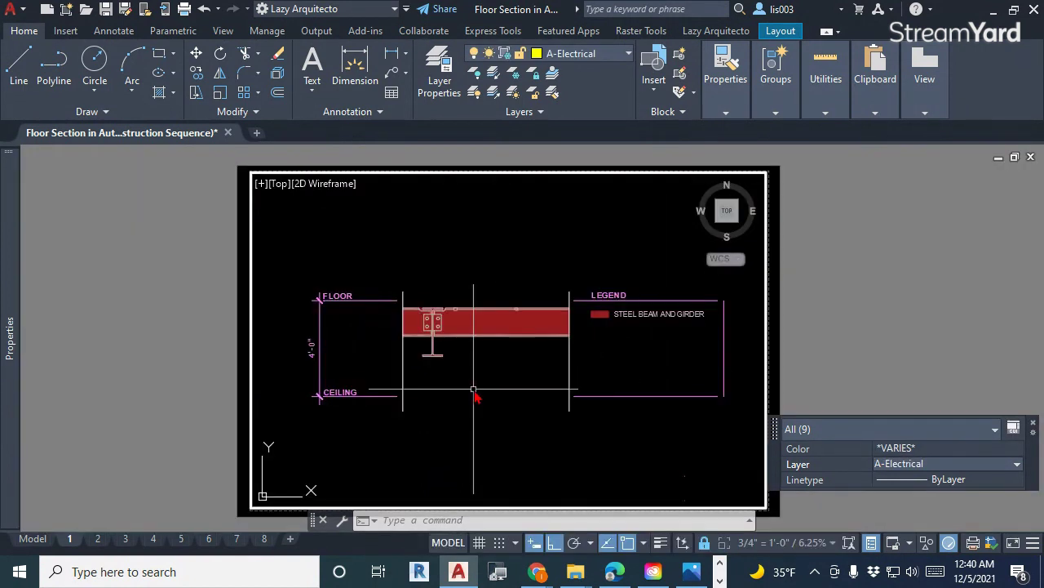
click(418, 381)
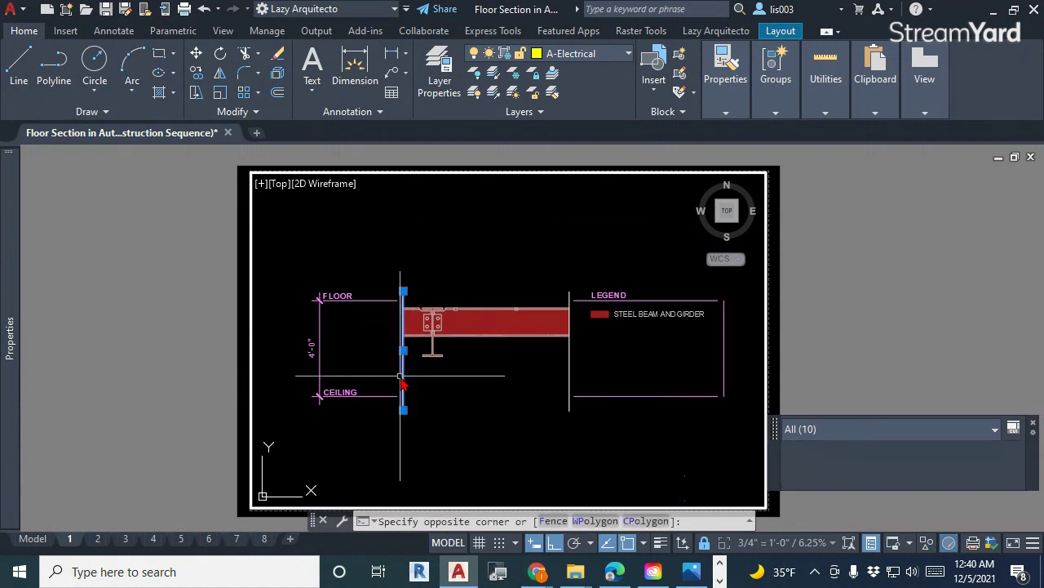
click(396, 383)
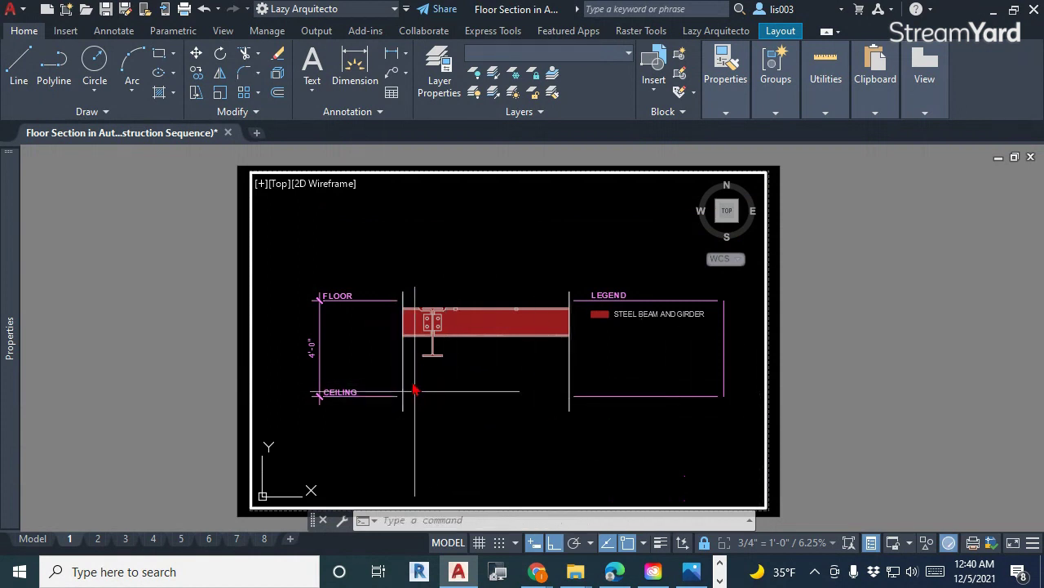
click(403, 370)
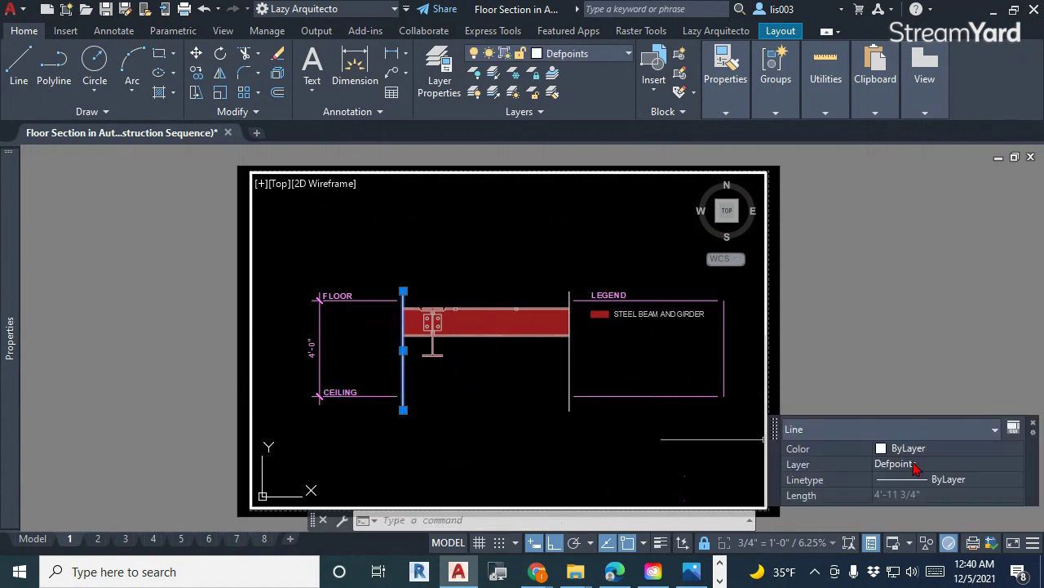
key(Escape)
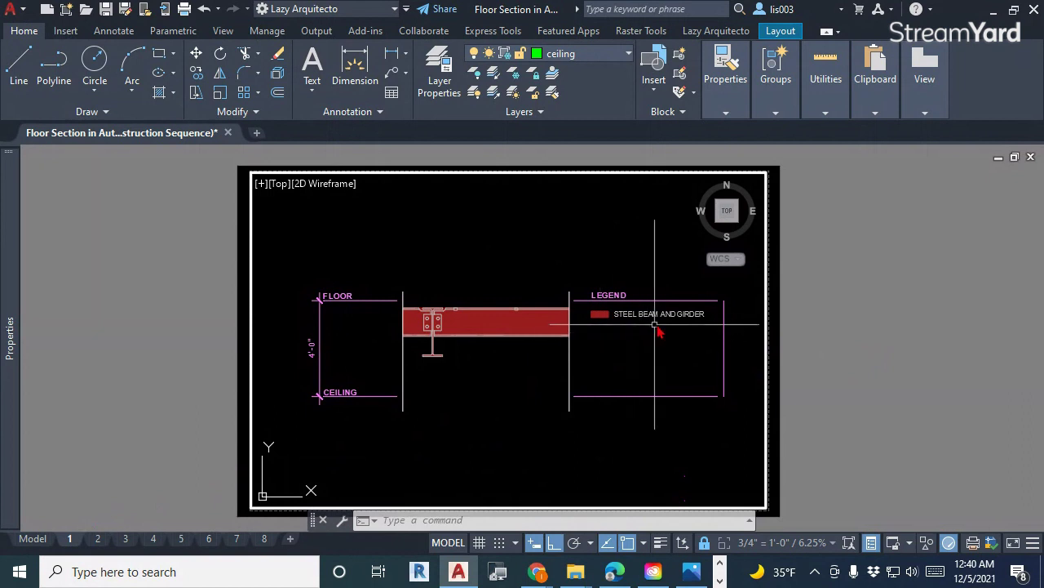
- Return layout 1 to paper space, switch to layout 2 and activate its viewport
double_click(822, 360)
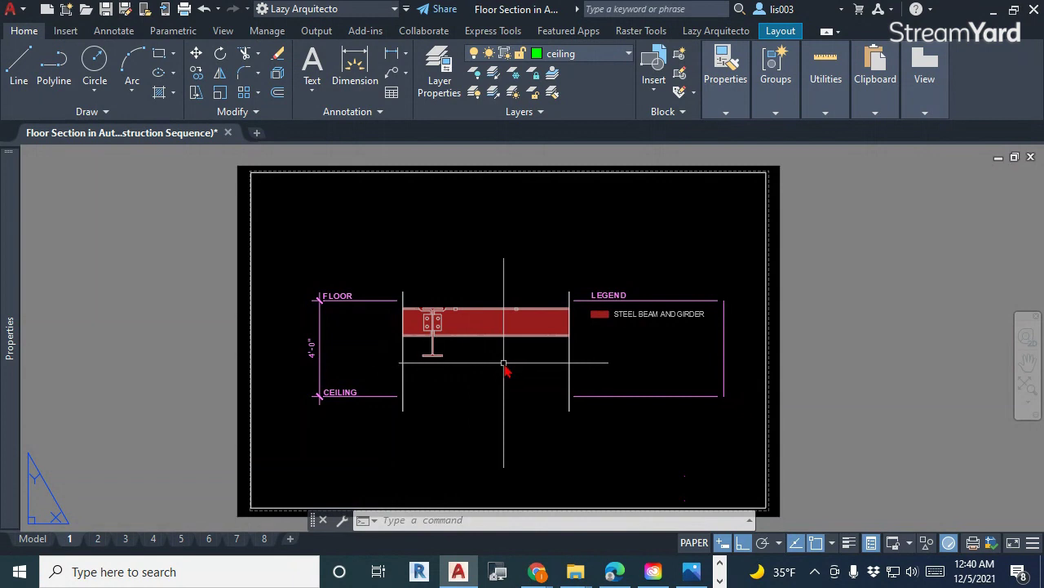
click(97, 541)
click(104, 508)
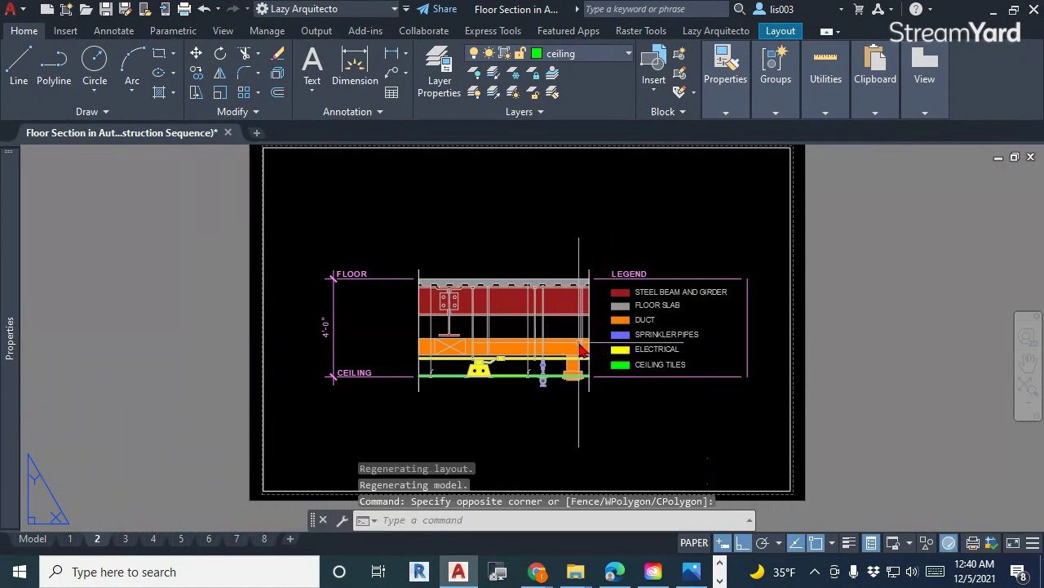
scroll(582, 349, up, 3)
scroll(661, 384, down, 3)
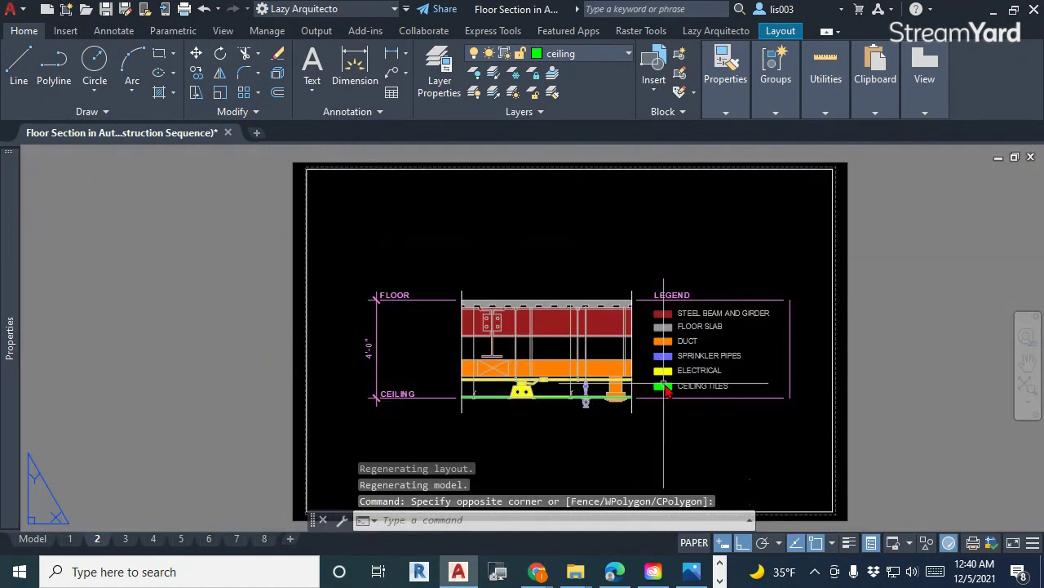
double_click(745, 387)
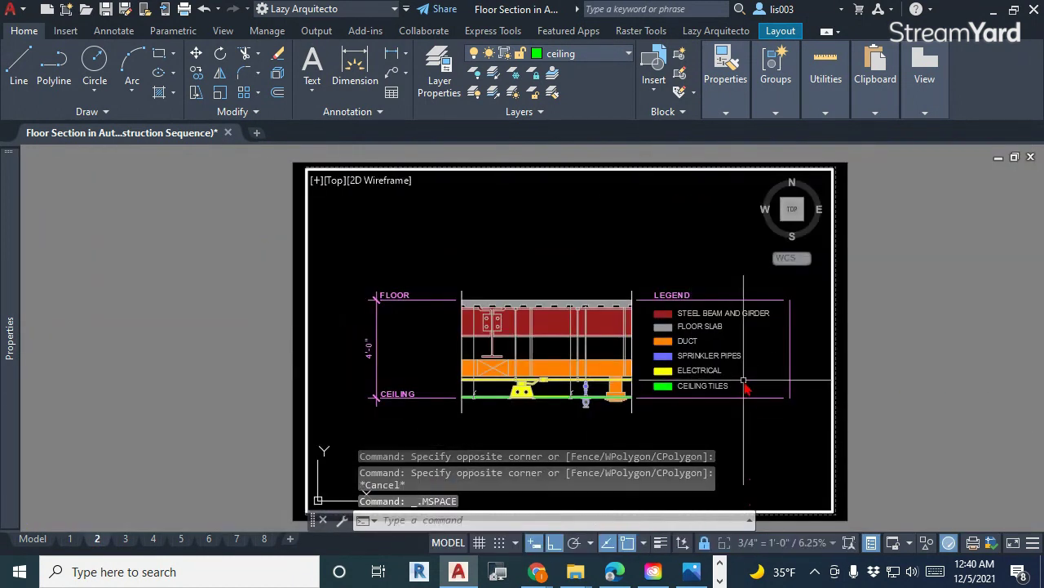
- Freeze the ceiling, A-Electrical, SPRI-PIPE and DUCT layers in layout 2's viewport and return to paper space
click(519, 75)
click(703, 392)
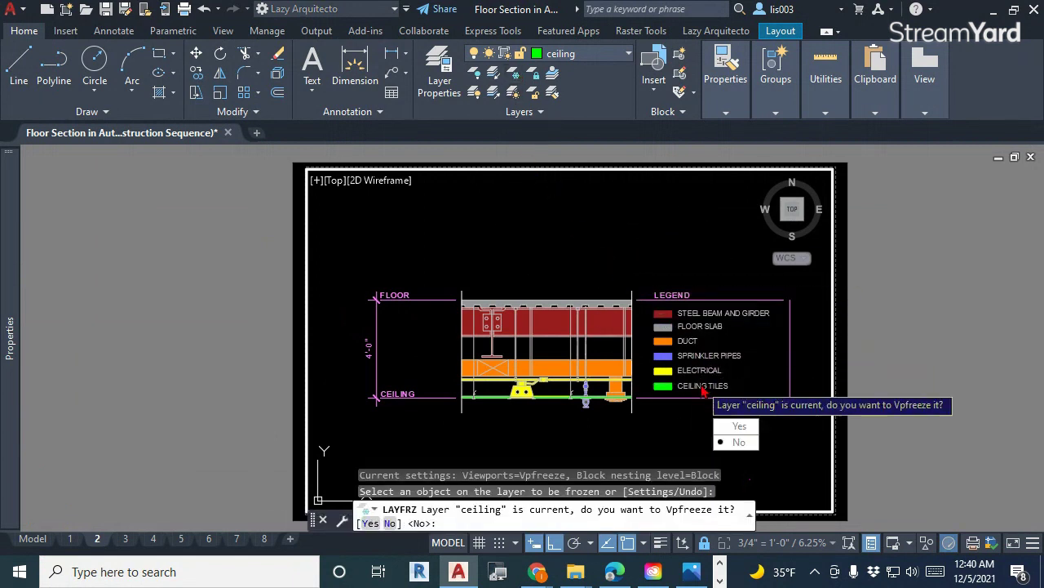
click(732, 426)
click(693, 370)
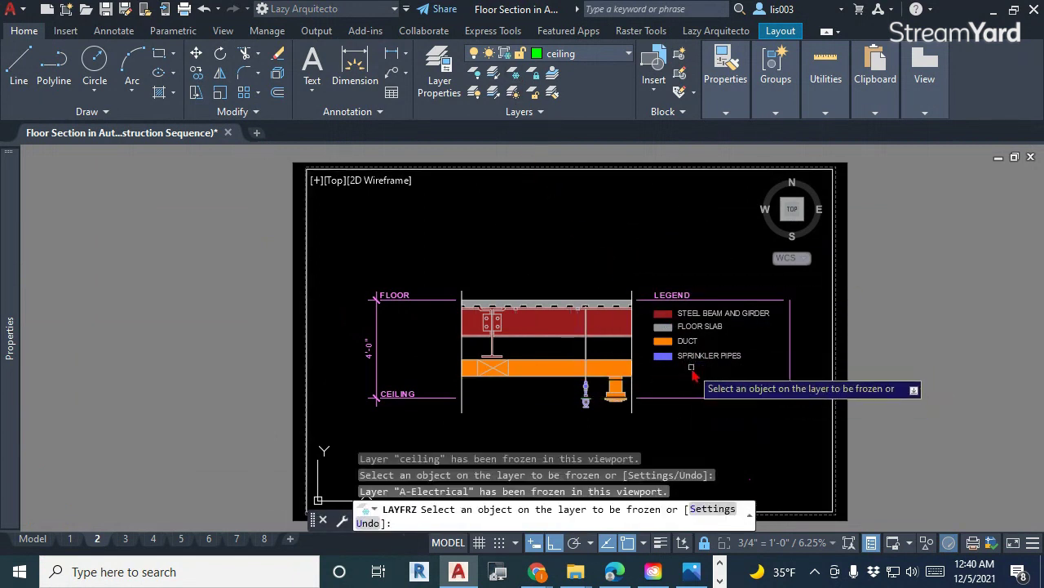
click(692, 359)
click(690, 343)
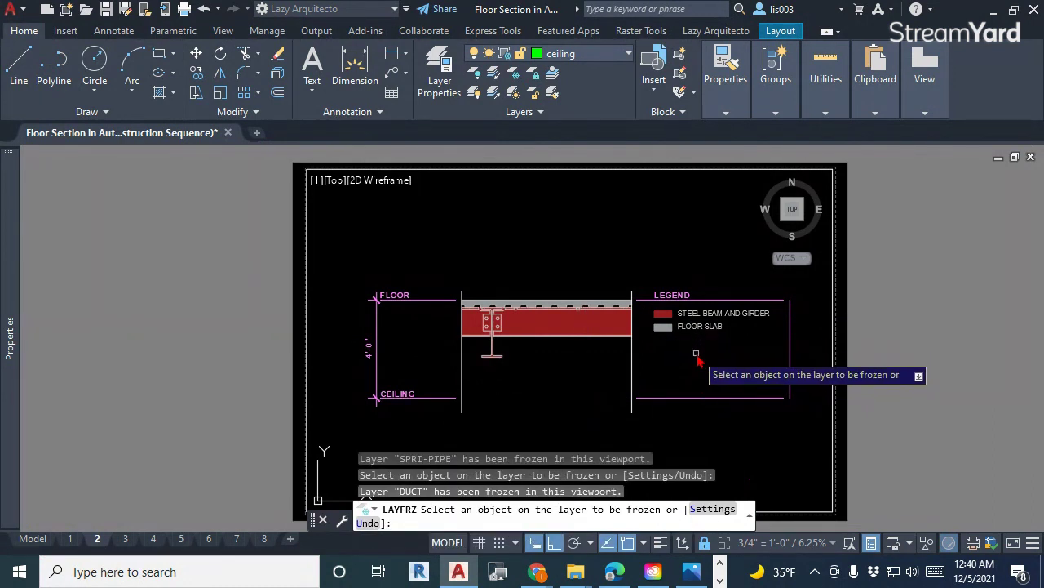
key(Return)
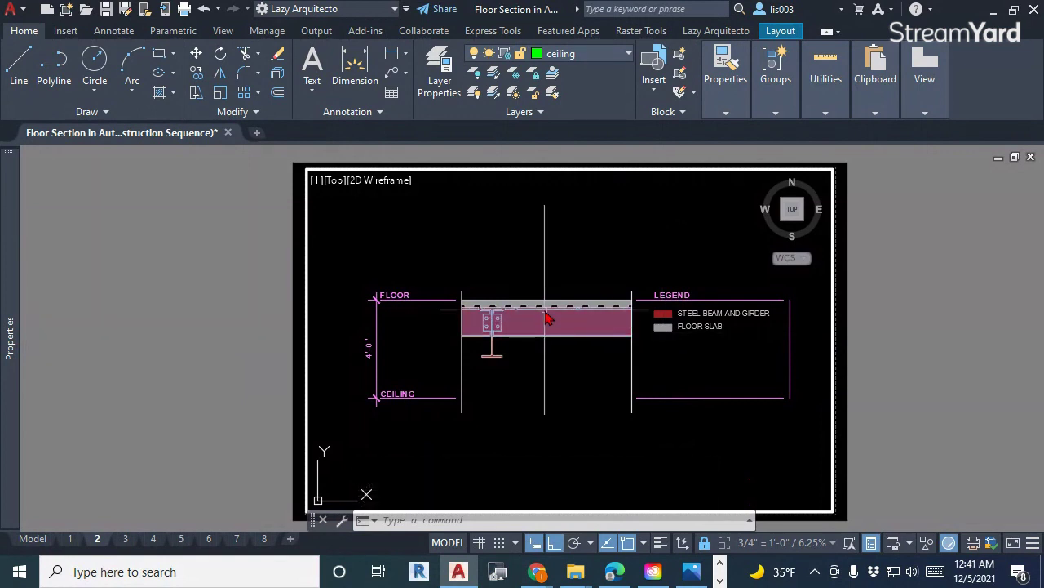
double_click(236, 382)
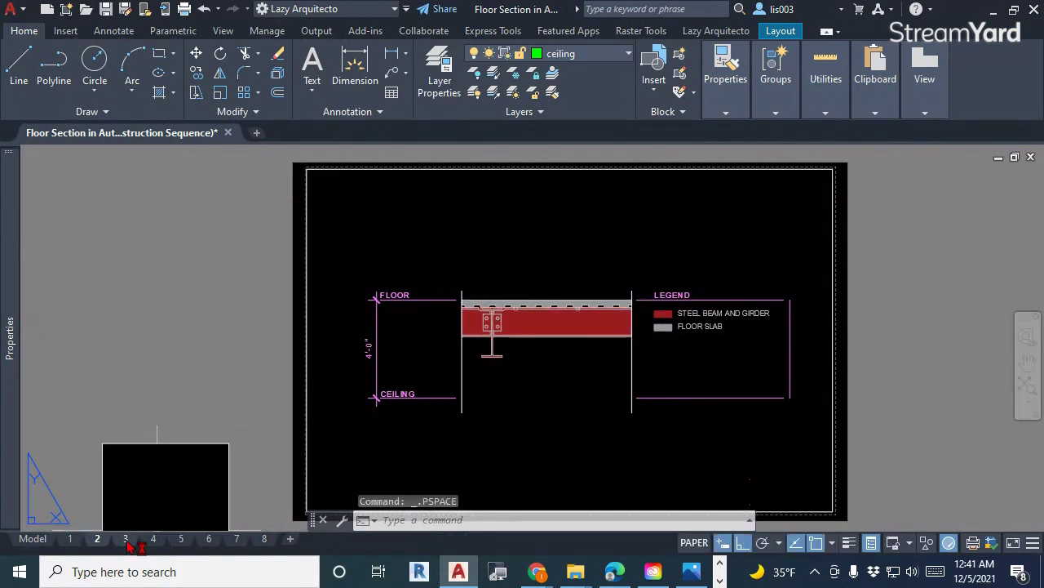
- In layout 3's viewport, freeze the ceiling, A-Electrical and SPRI-PIPE layers, keeping the duct stage, and finish the freeze command
click(127, 539)
double_click(625, 422)
click(518, 75)
click(665, 369)
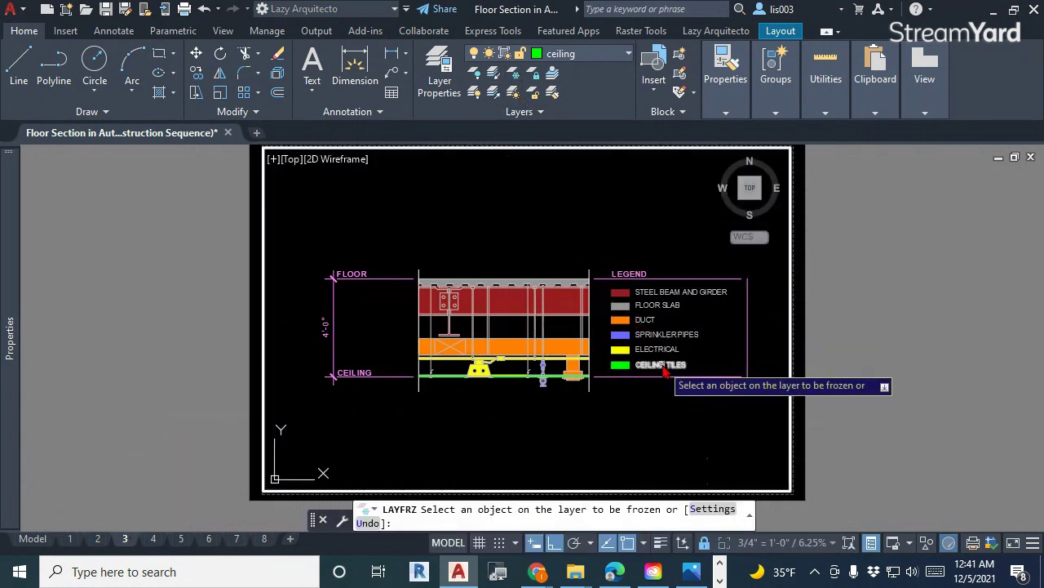
click(698, 405)
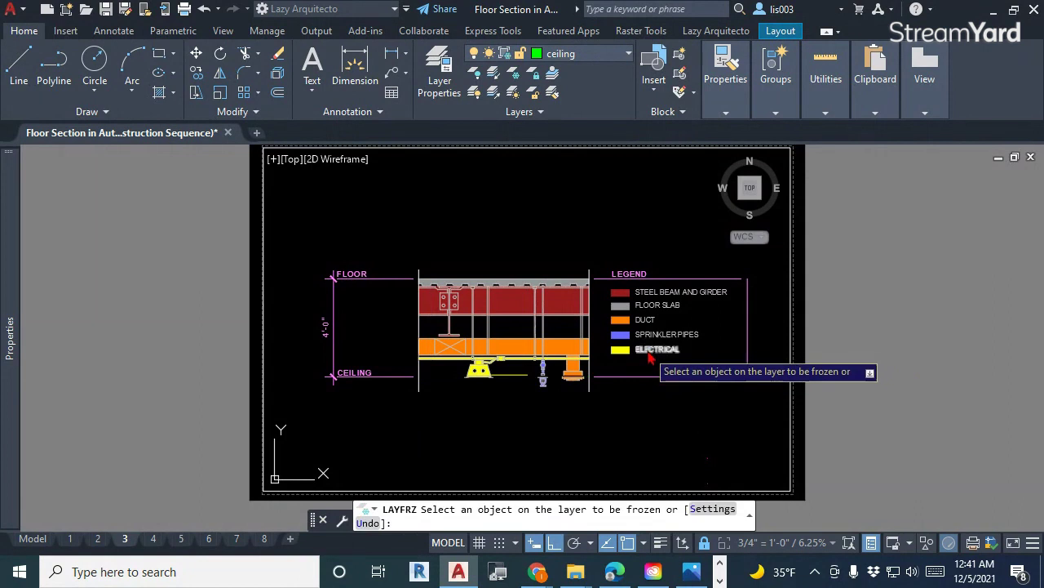
click(653, 350)
click(655, 335)
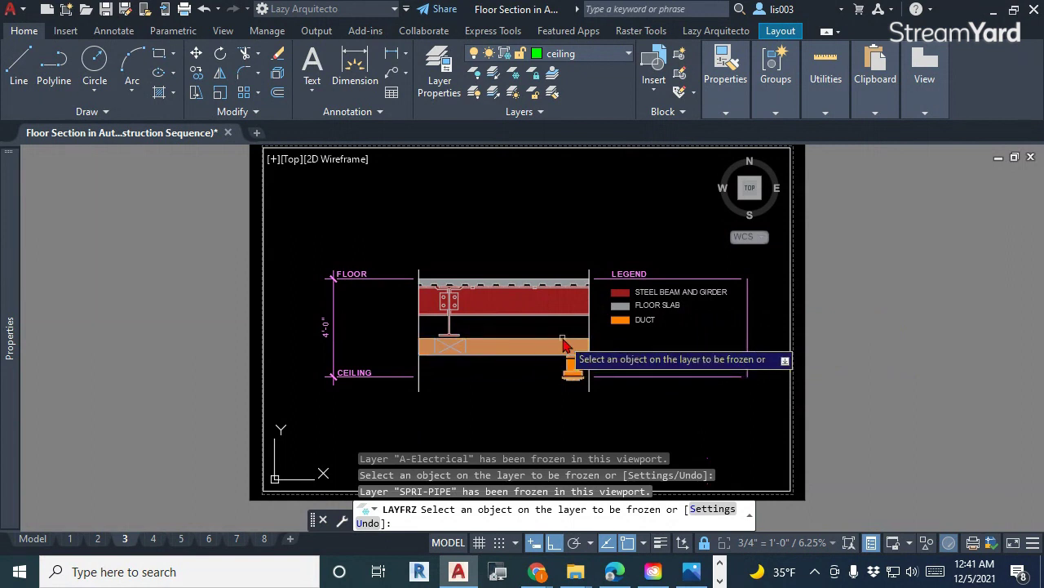
key(Return)
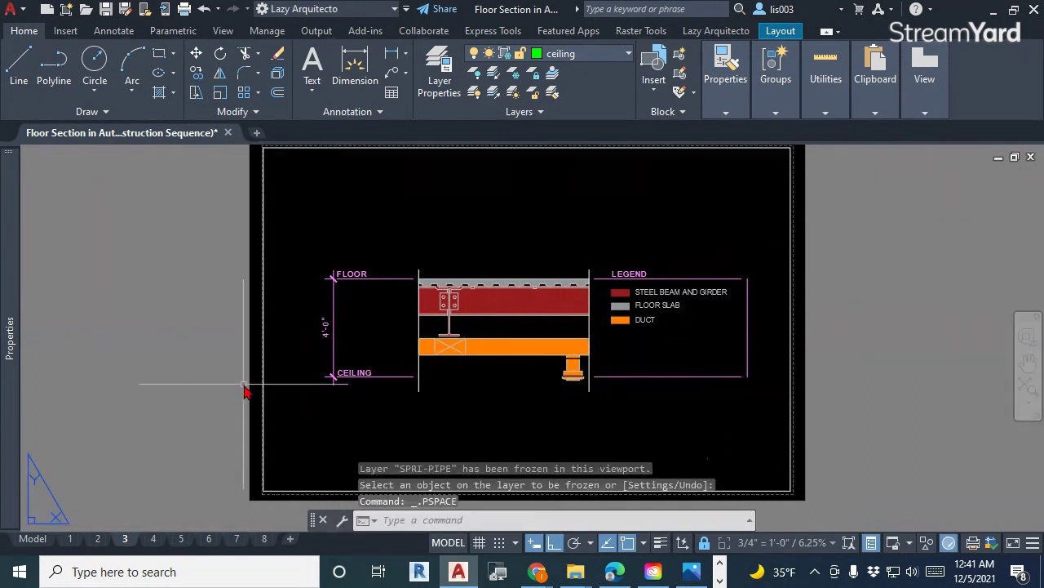
- In layout 4's viewport, freeze the ceiling and A-Electrical layers, leaving the sprinkler pipe stage, and return to paper space
click(153, 539)
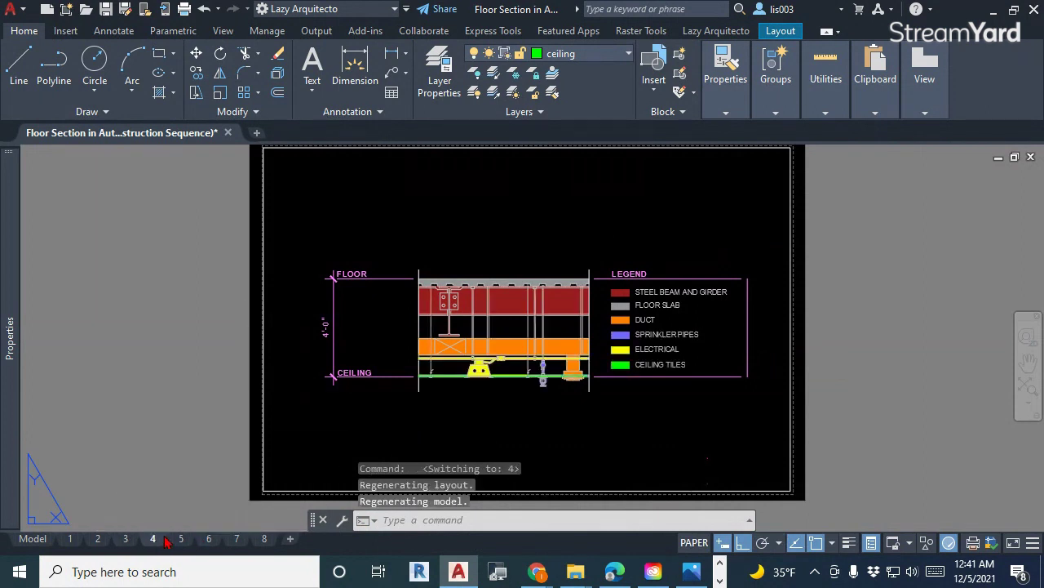
double_click(701, 371)
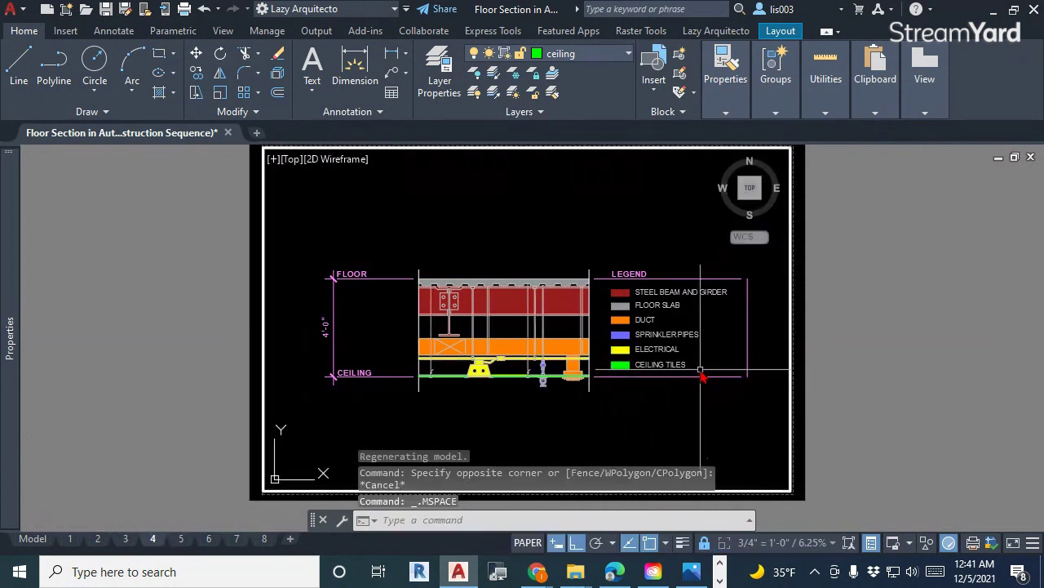
click(513, 73)
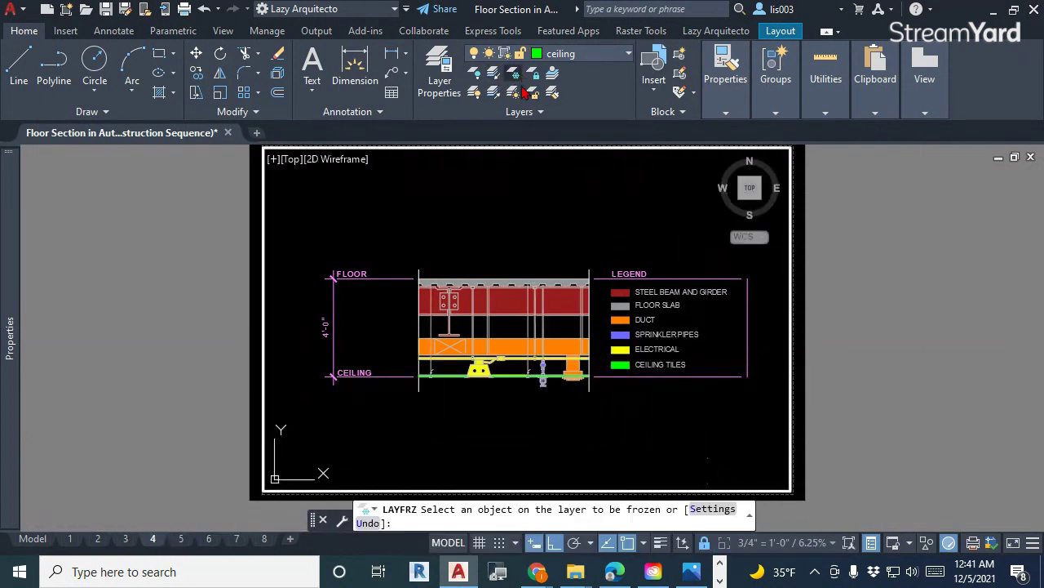
click(675, 372)
click(700, 406)
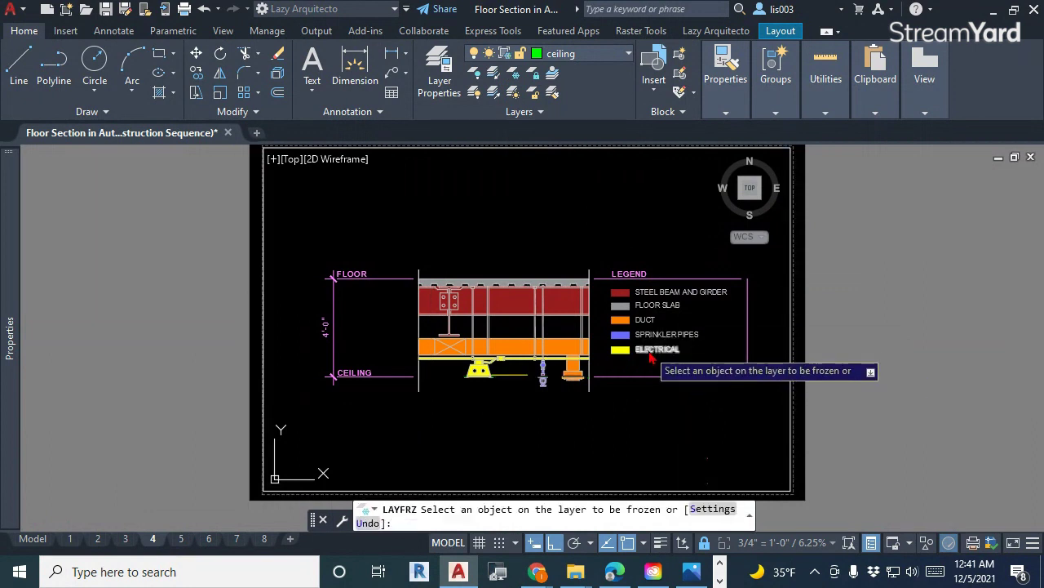
click(649, 351)
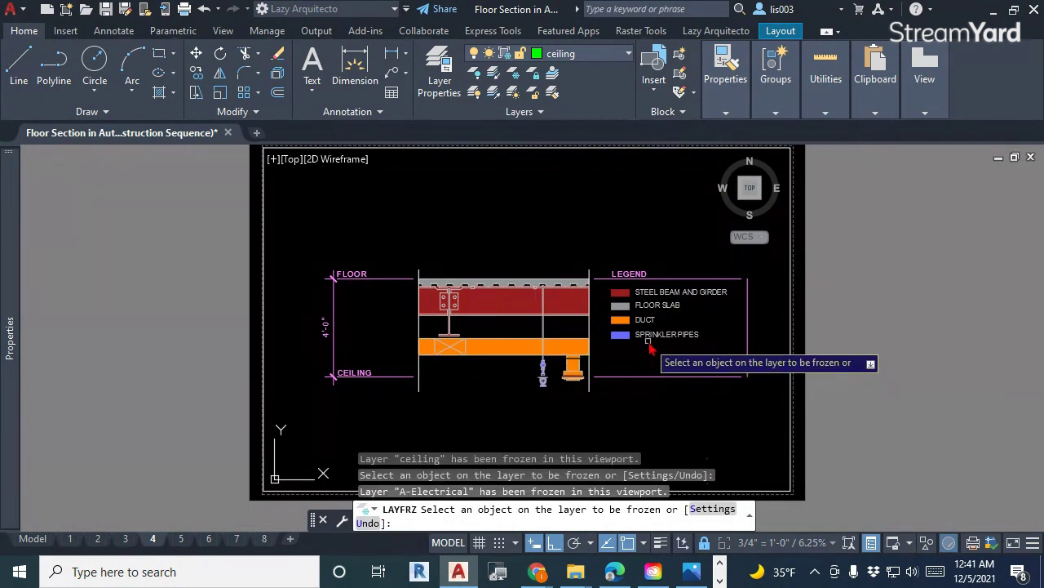
key(Return)
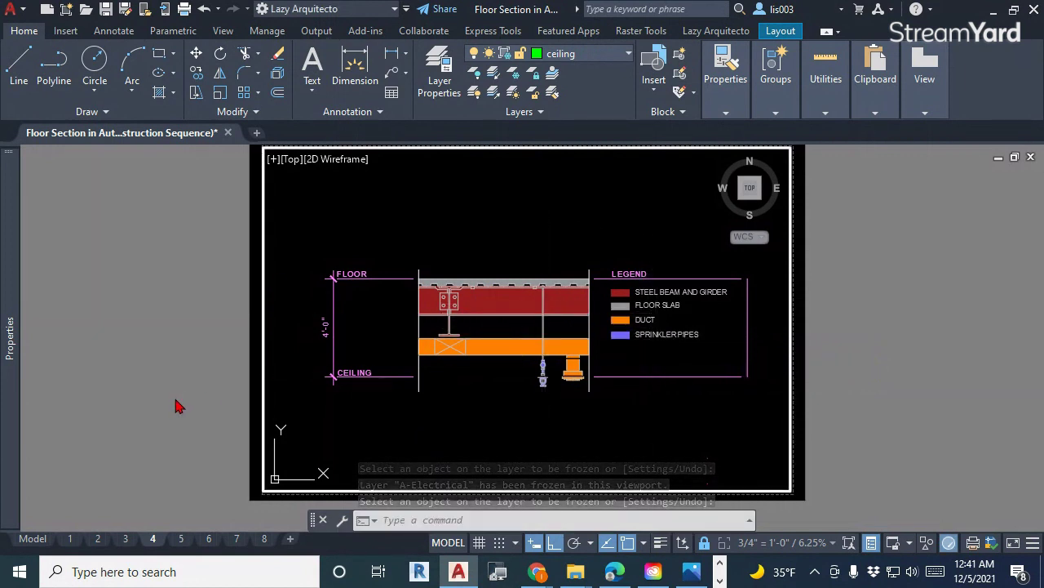
double_click(184, 463)
- In layout 5's viewport, freeze only the current ceiling layer and end the freeze command
click(181, 541)
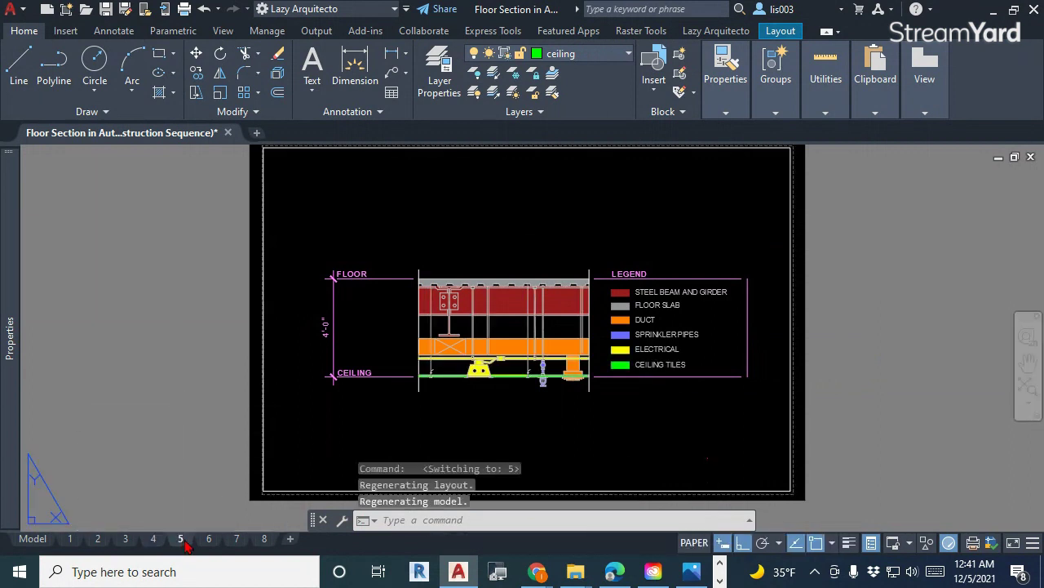
double_click(604, 429)
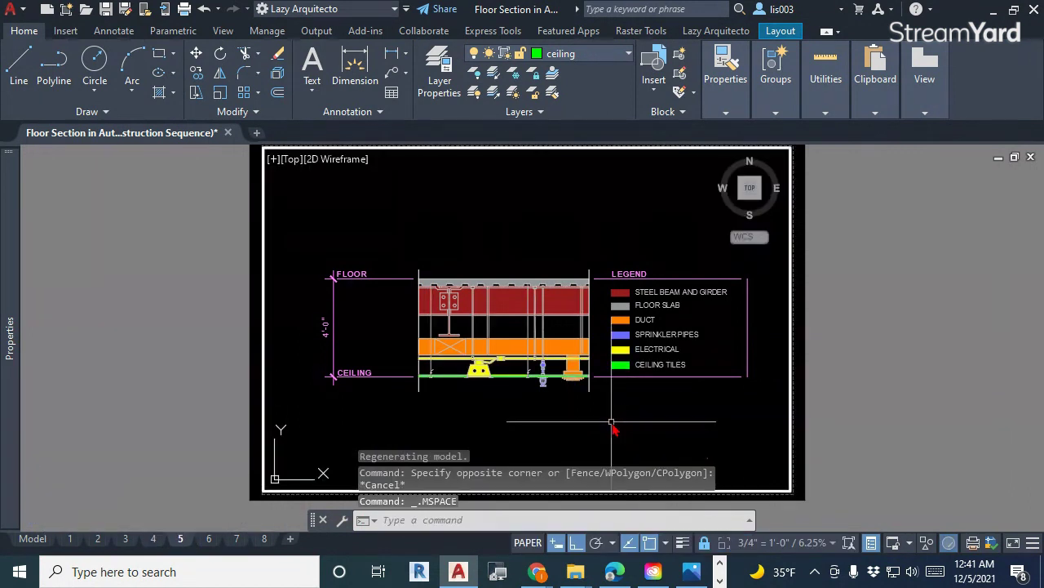
click(522, 75)
click(660, 377)
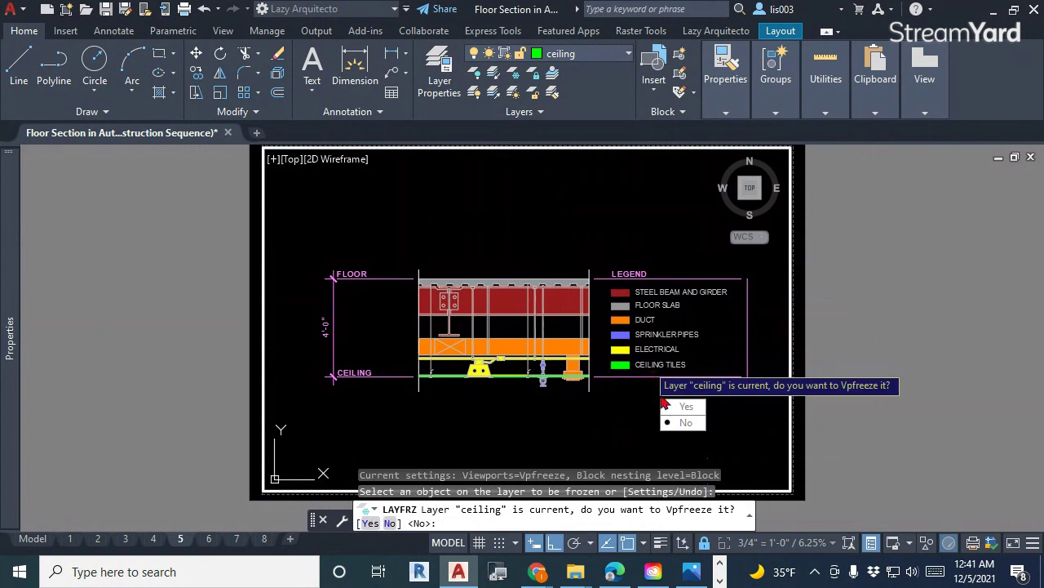
text(y)
key(Return)
key(Return)
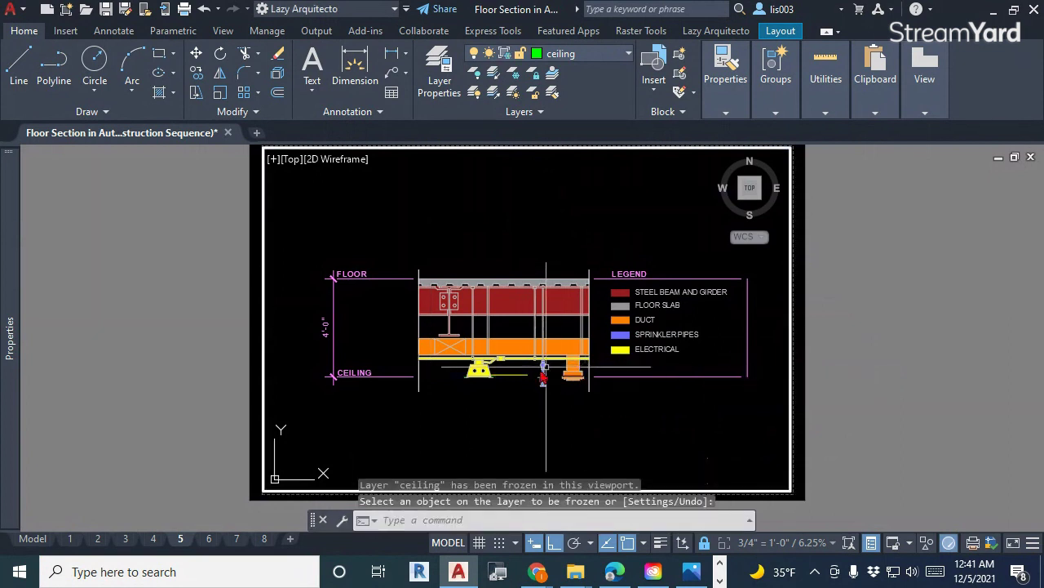
- Move the short yellow horizontal line beside the light fixture to the ceiling layer and return layout 5 to paper space
scroll(494, 377, up, 5)
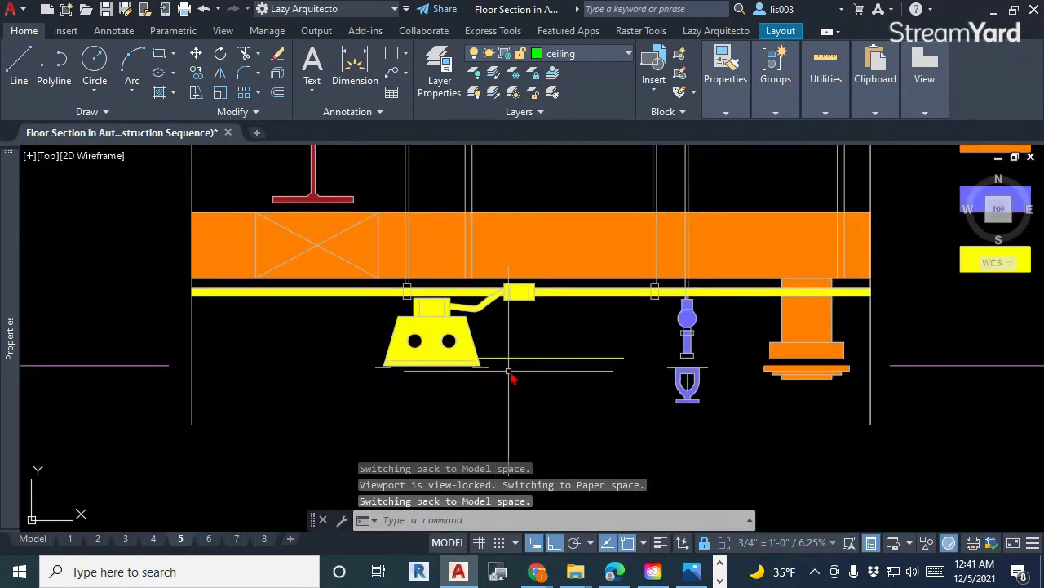
scroll(510, 374, down, 3)
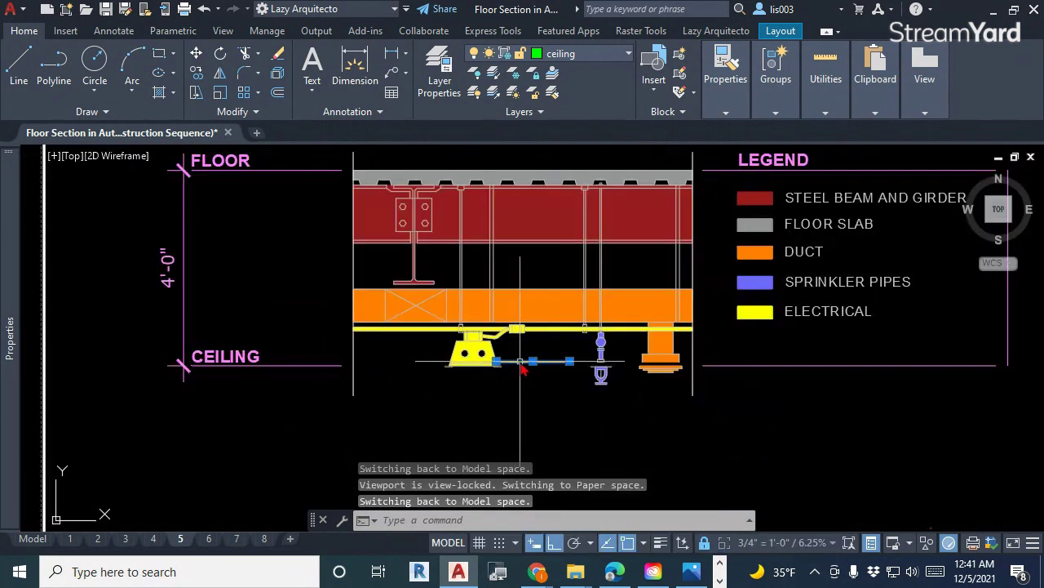
click(521, 361)
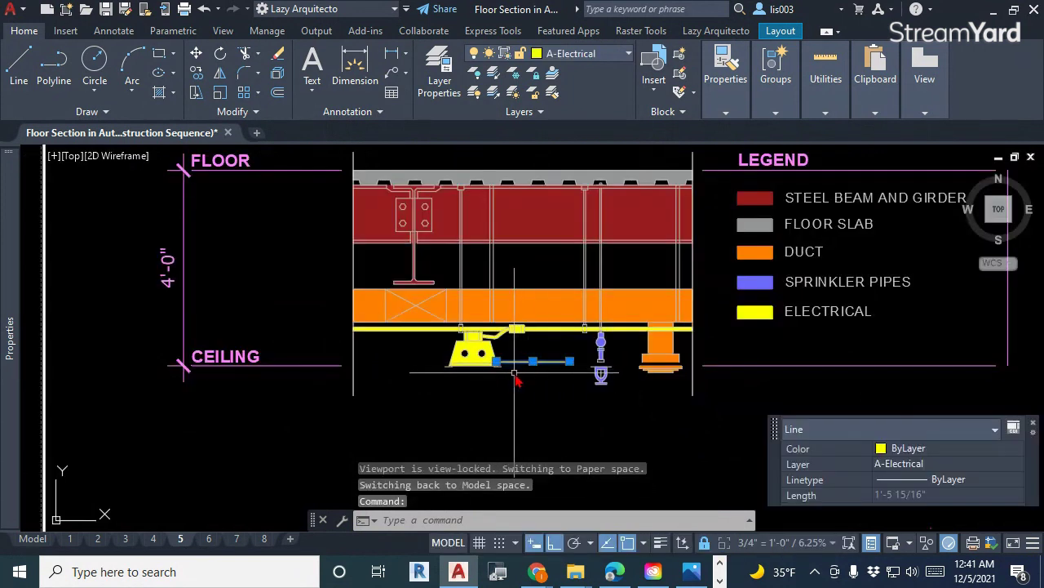
click(913, 465)
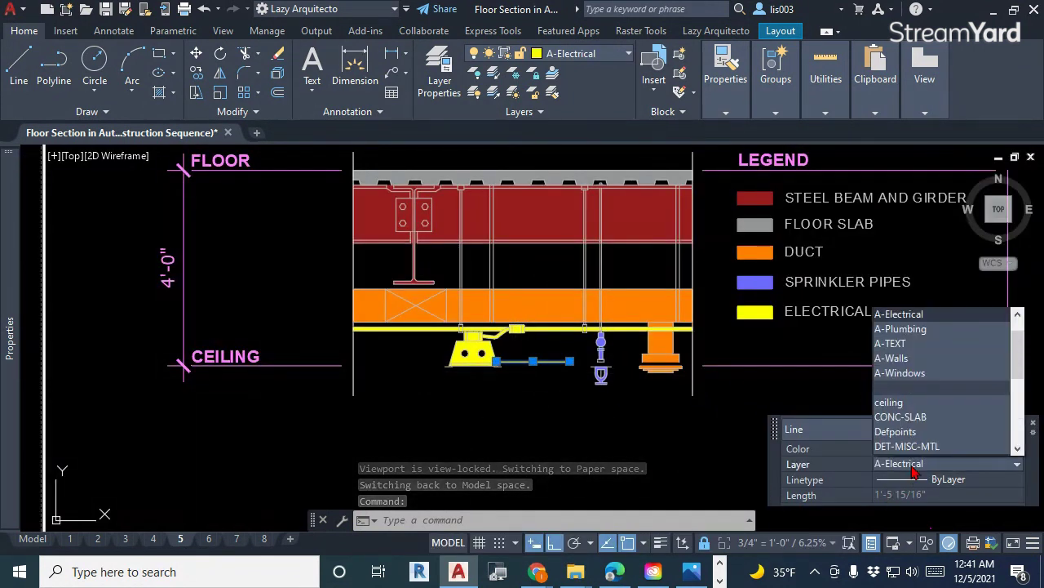
scroll(918, 404, down, 1)
click(894, 387)
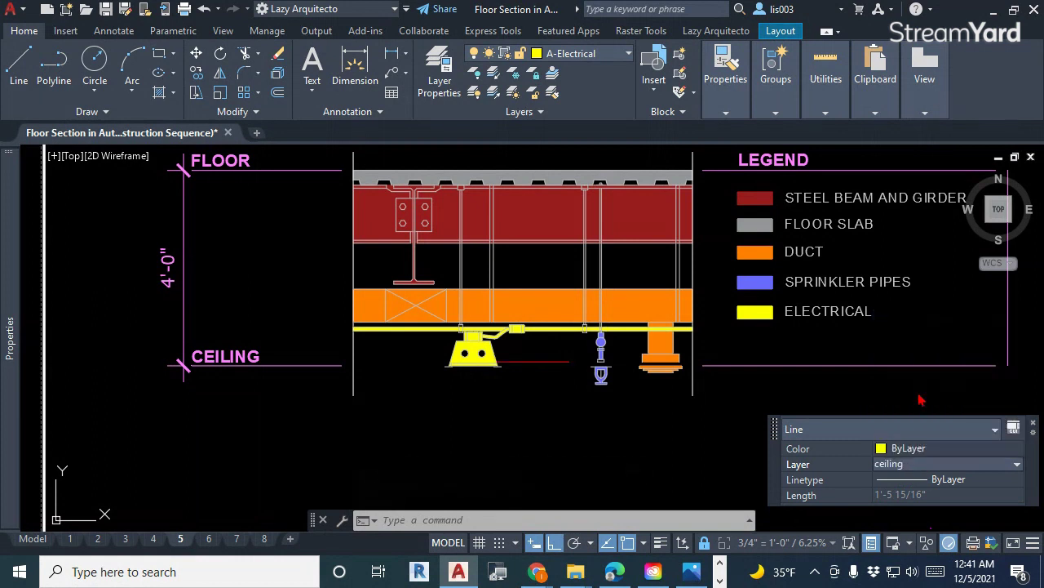
key(Escape)
scroll(555, 421, down, 2)
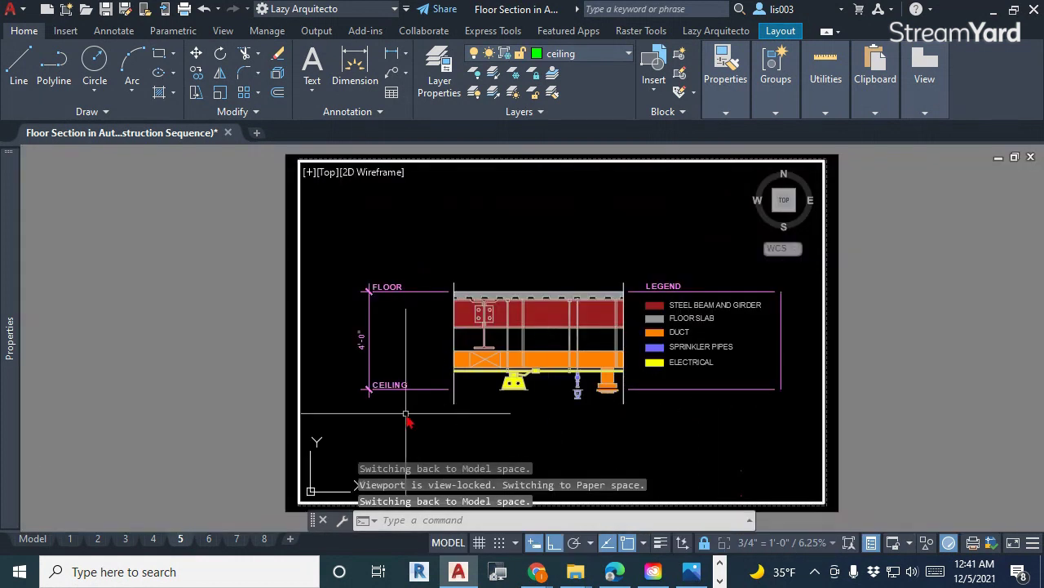
double_click(240, 402)
- Compare the full section on layout 6 with layout 5, and go back to layout 1 to review the sequence
click(210, 538)
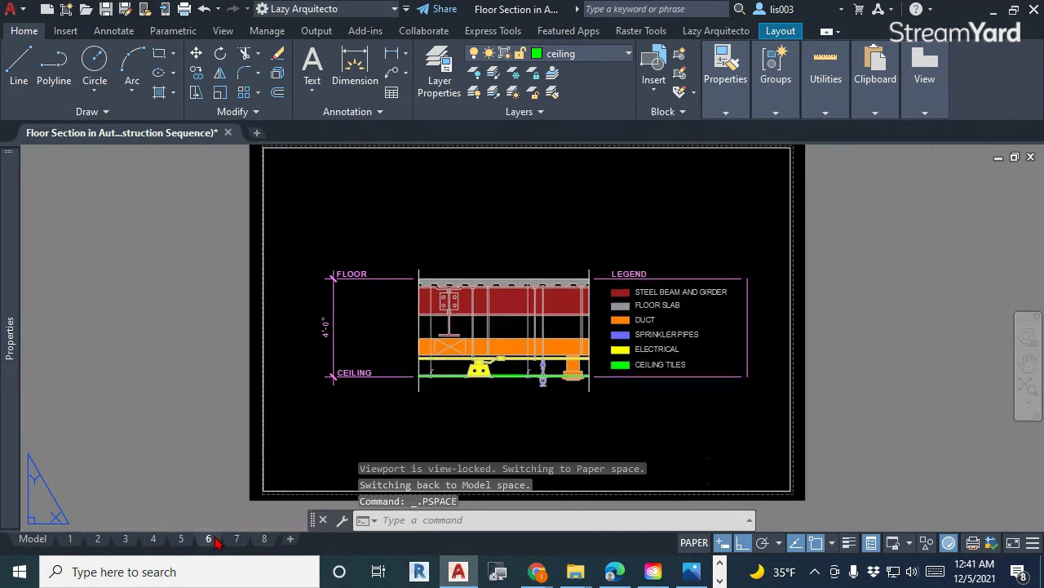
click(563, 384)
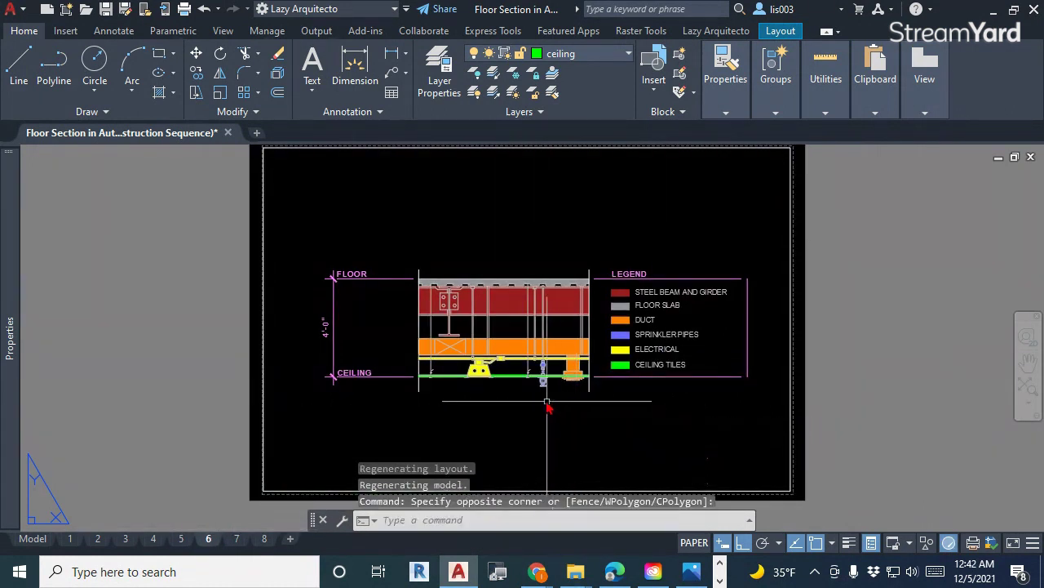
scroll(549, 367, up, 3)
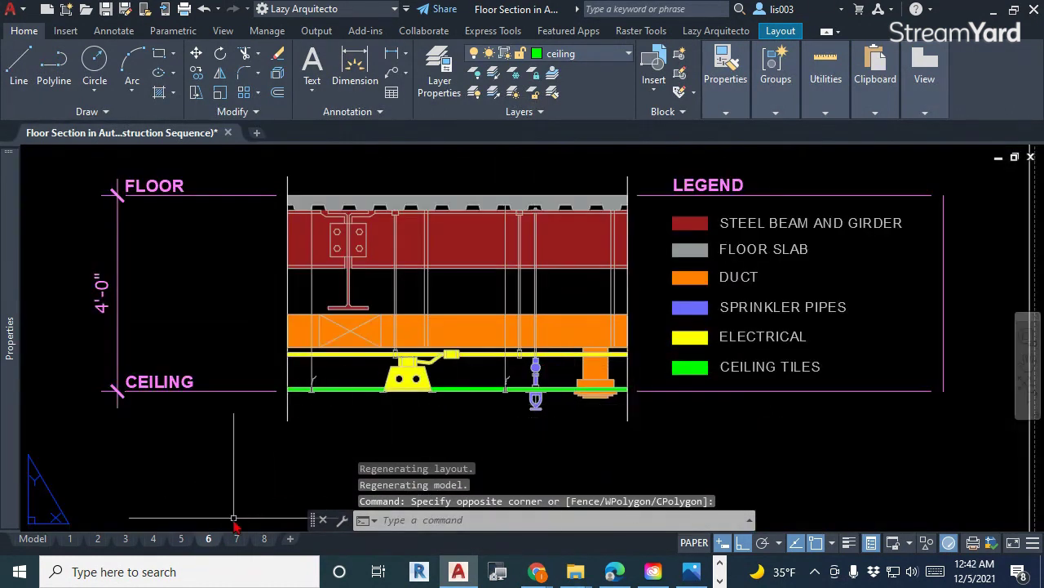
click(186, 541)
click(600, 421)
click(209, 540)
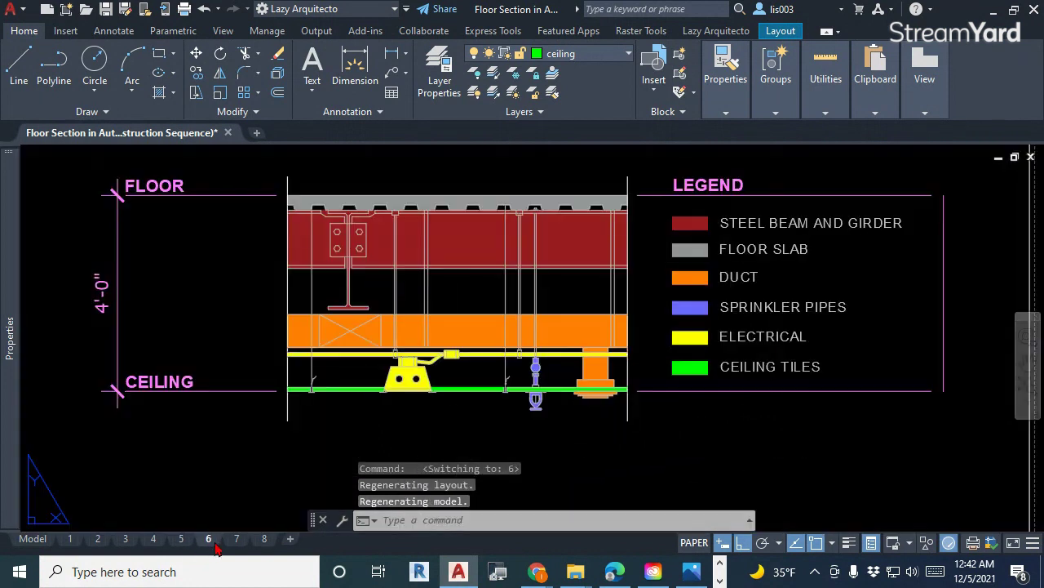
scroll(499, 431, down, 3)
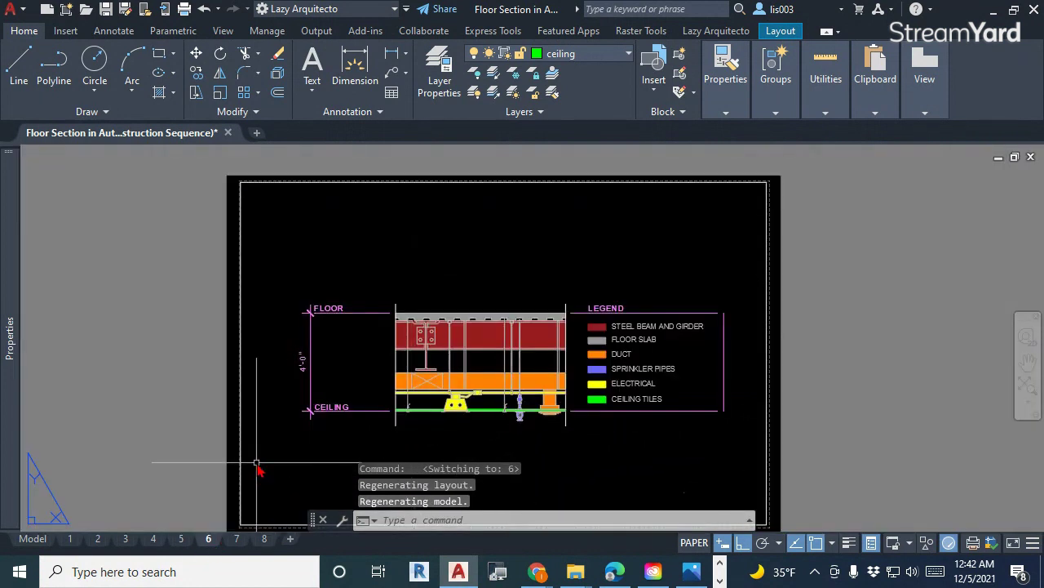
scroll(258, 469, down, 1)
scroll(196, 486, up, 1)
click(71, 540)
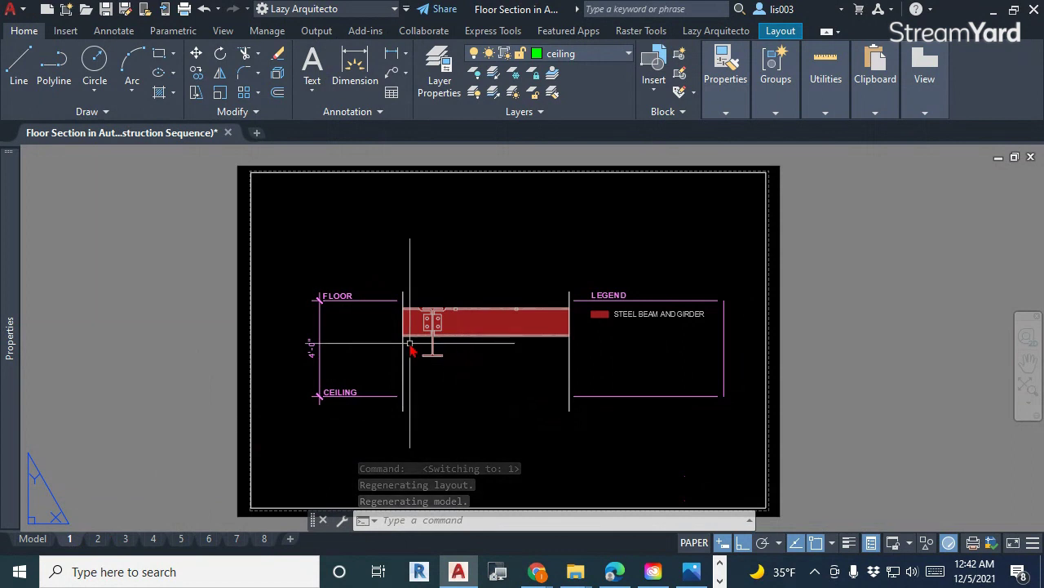
- Review the construction stages on layouts 2 through 6 in order
click(97, 540)
click(124, 539)
click(154, 541)
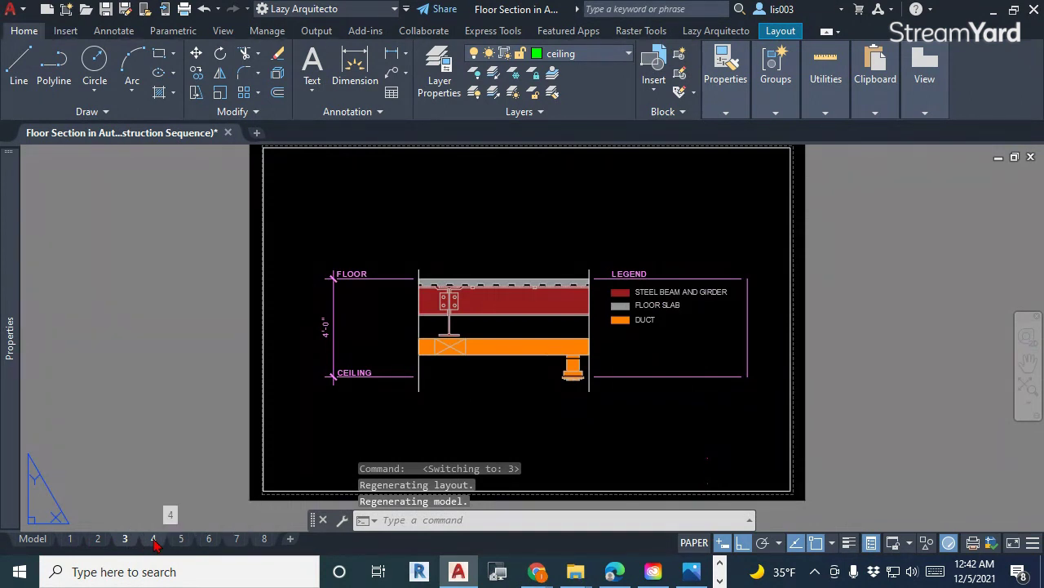
click(181, 540)
click(205, 540)
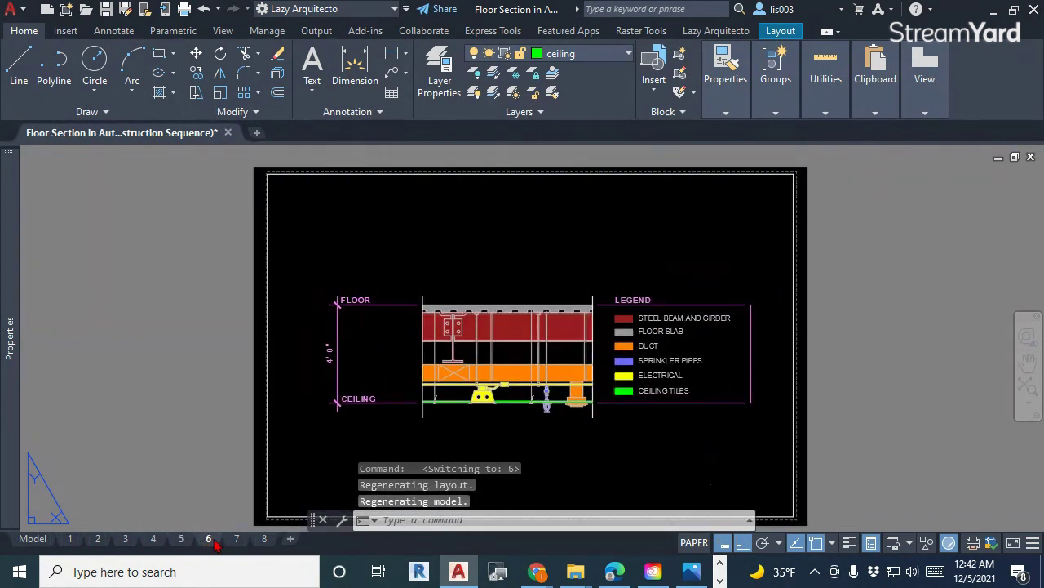
- Delete the surplus layouts 7 and 8 from the drawing
mouse_move(236, 542)
click(247, 541)
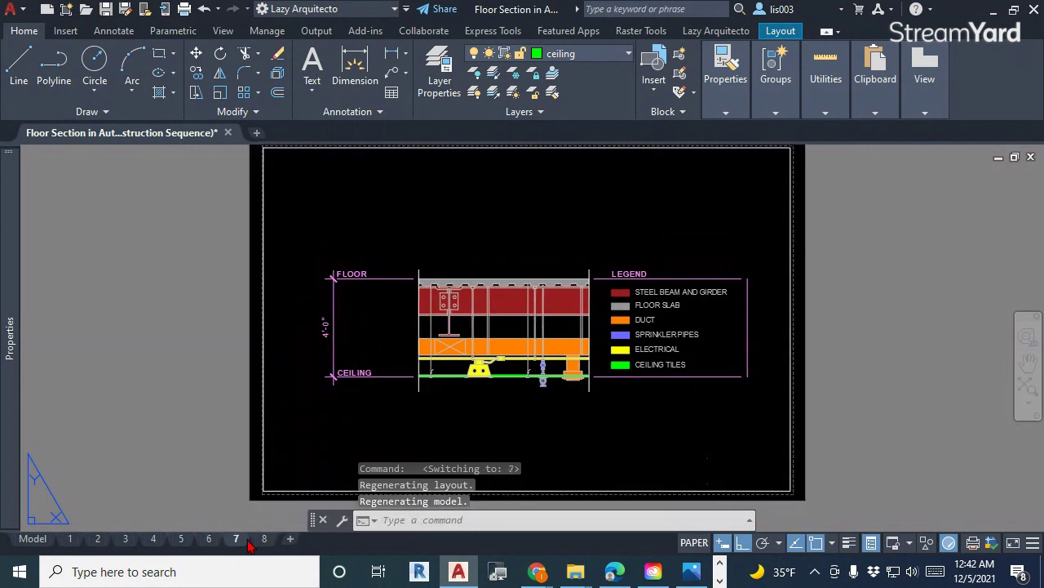
mouse_move(262, 545)
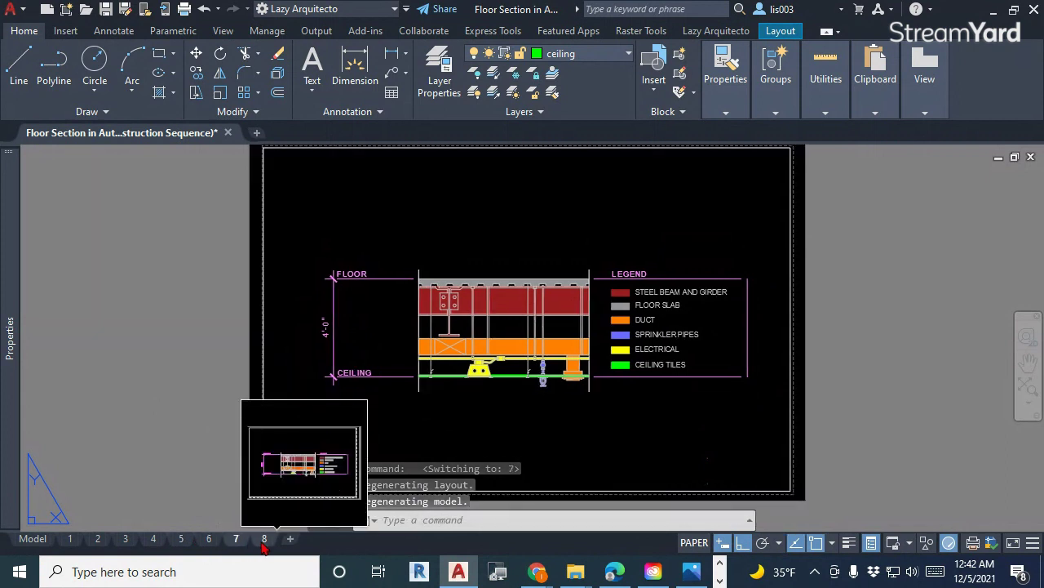
right_click(262, 542)
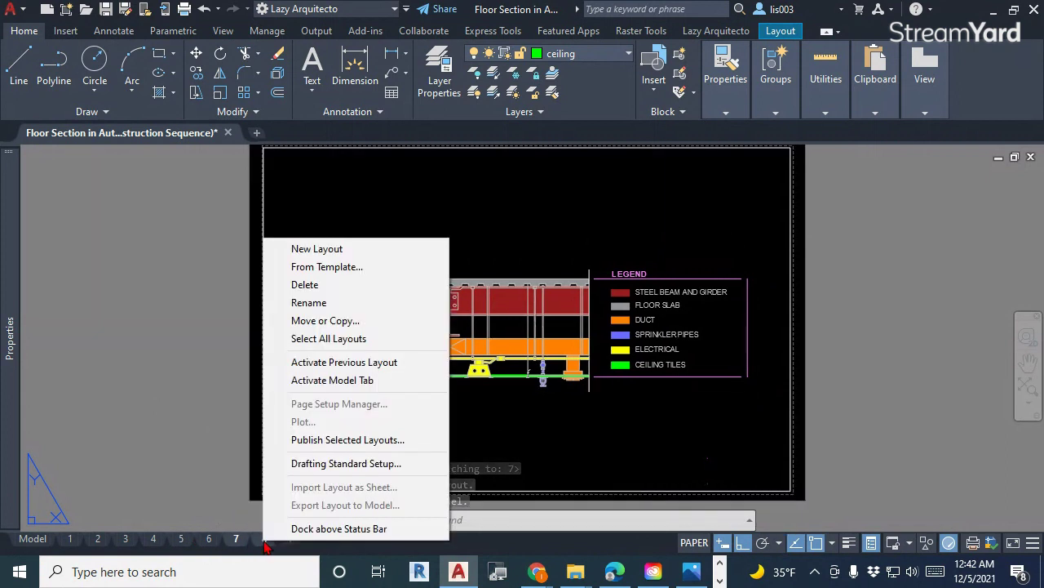
click(326, 292)
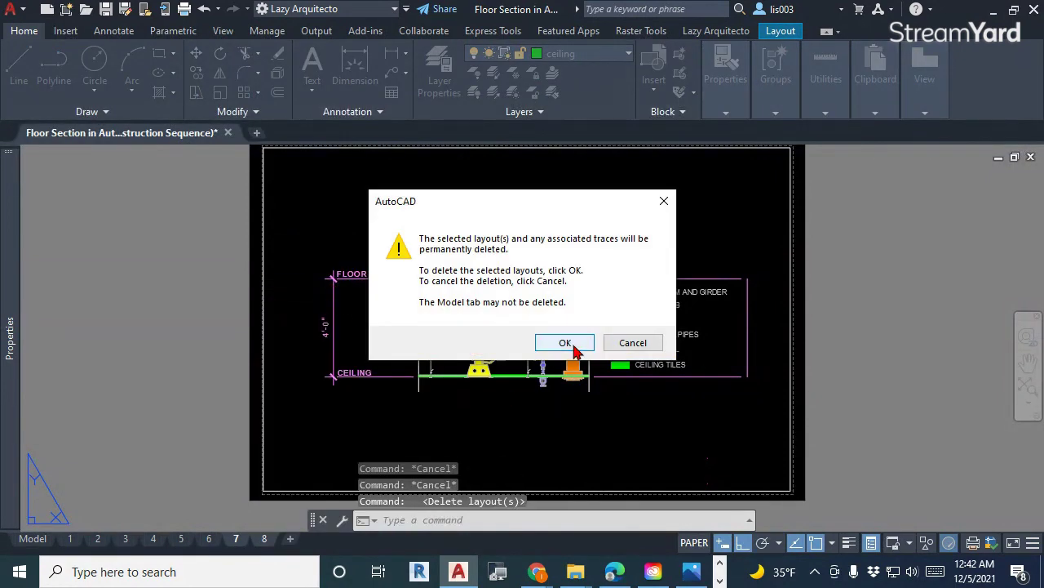
click(565, 343)
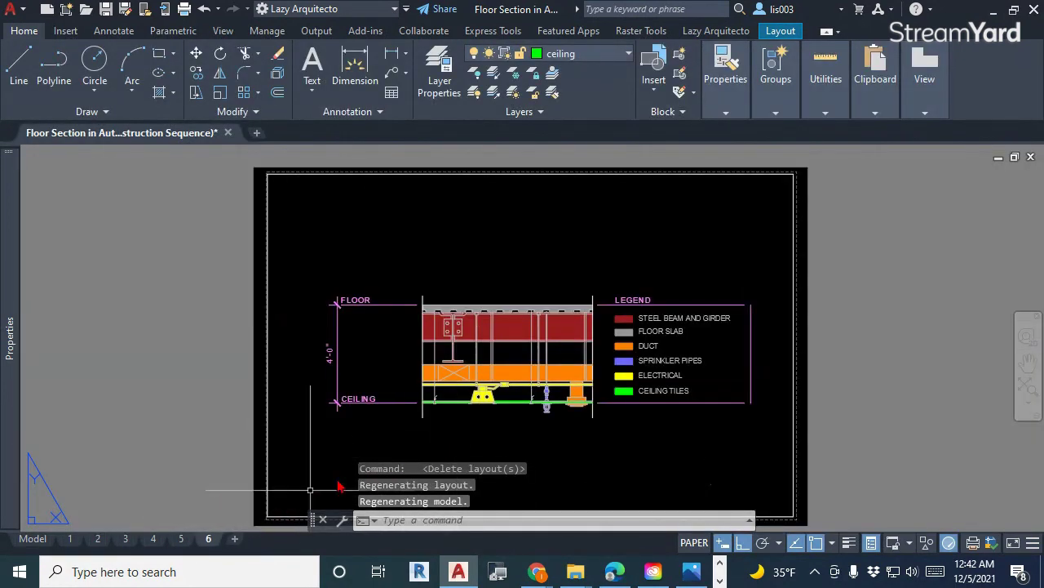
- Return to layout 1, the steel beam and girder stage, and save the drawing with QSAVE
middle_click(238, 412)
middle_click(239, 411)
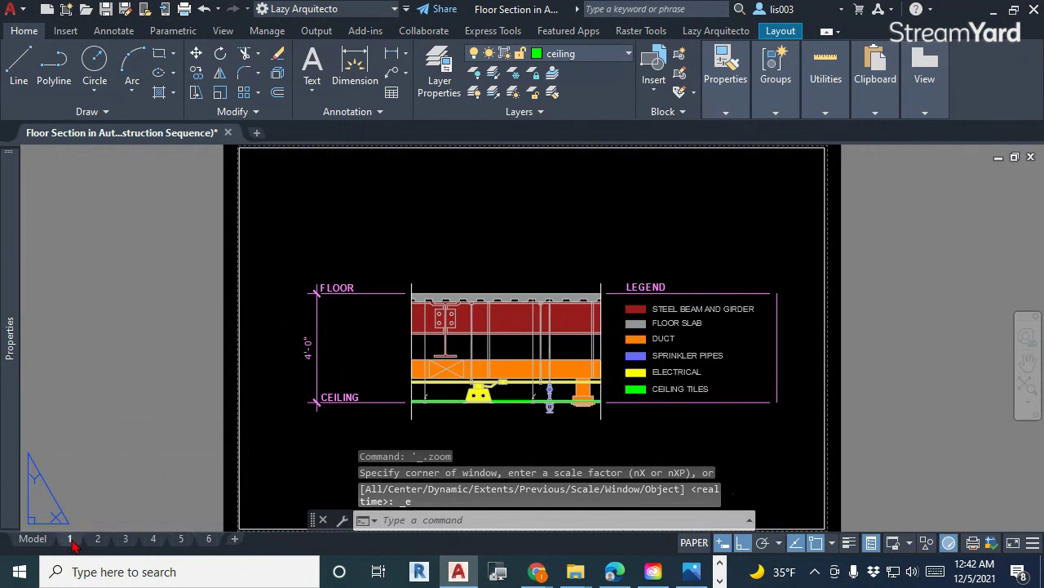
click(71, 538)
middle_click(324, 419)
middle_click(324, 419)
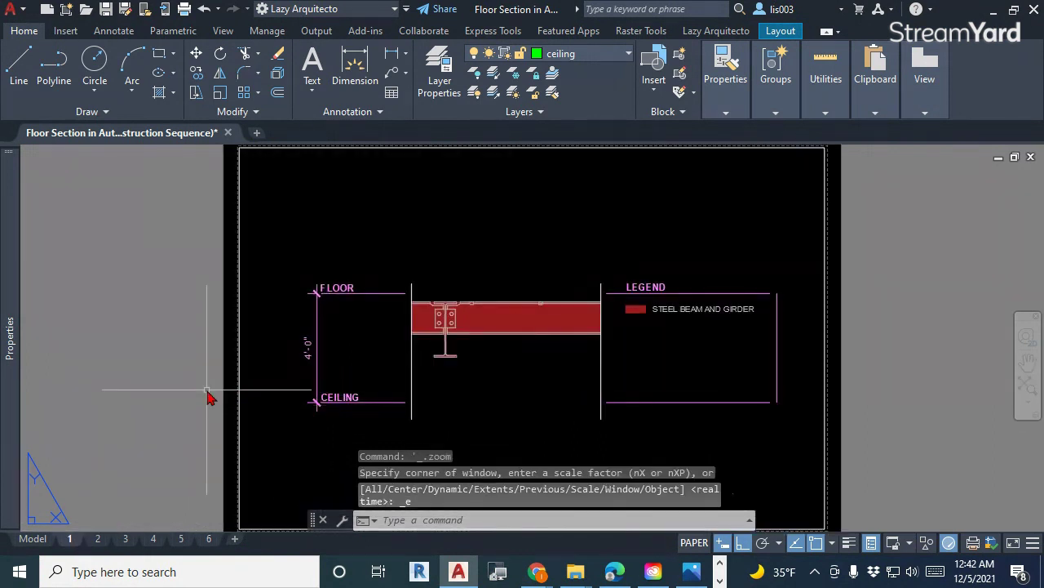
text(qs)
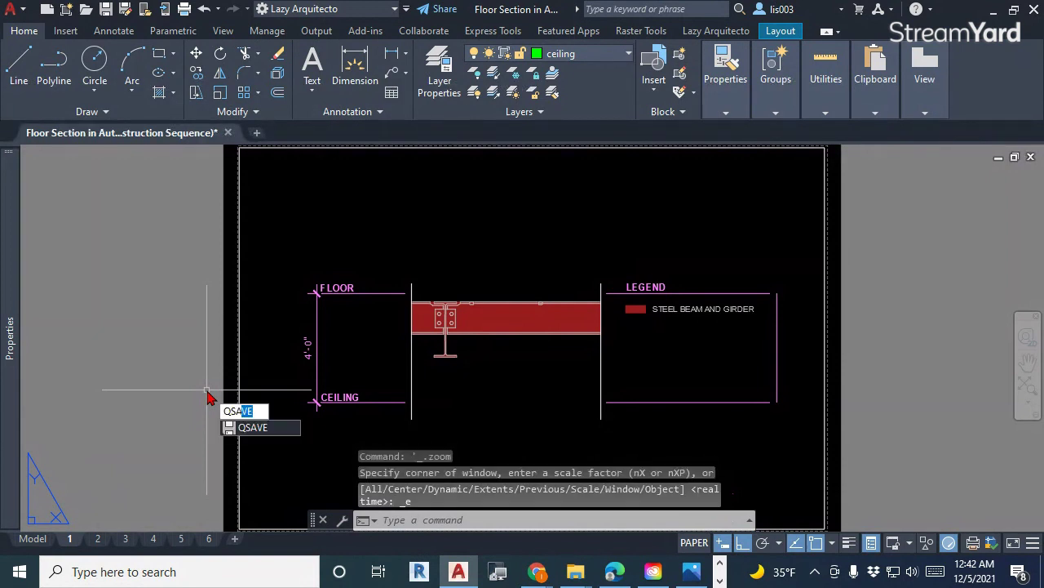
text(a)
key(Return)
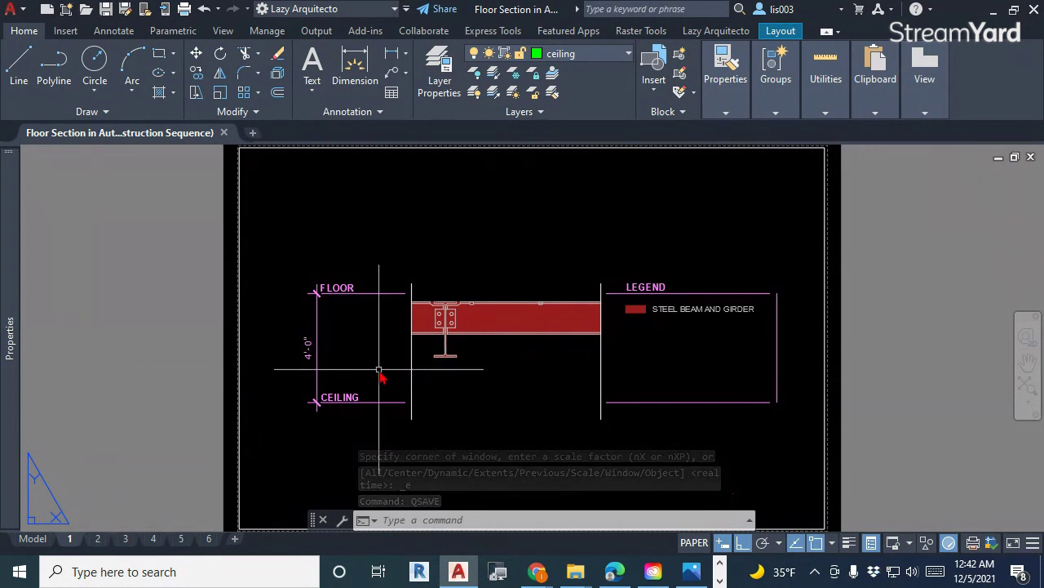
- Preview layout 1's plot and save it to New folder as "Floor Section in Autocad (Construction Sequence)-1.pdf" using DWG To PDF.pc3
key(ctrl+p)
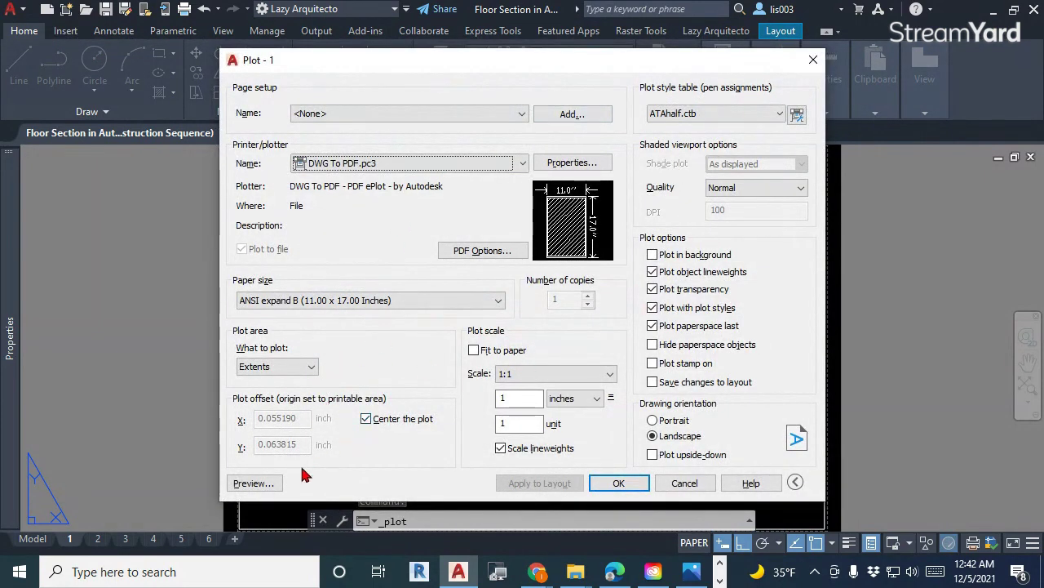
click(253, 483)
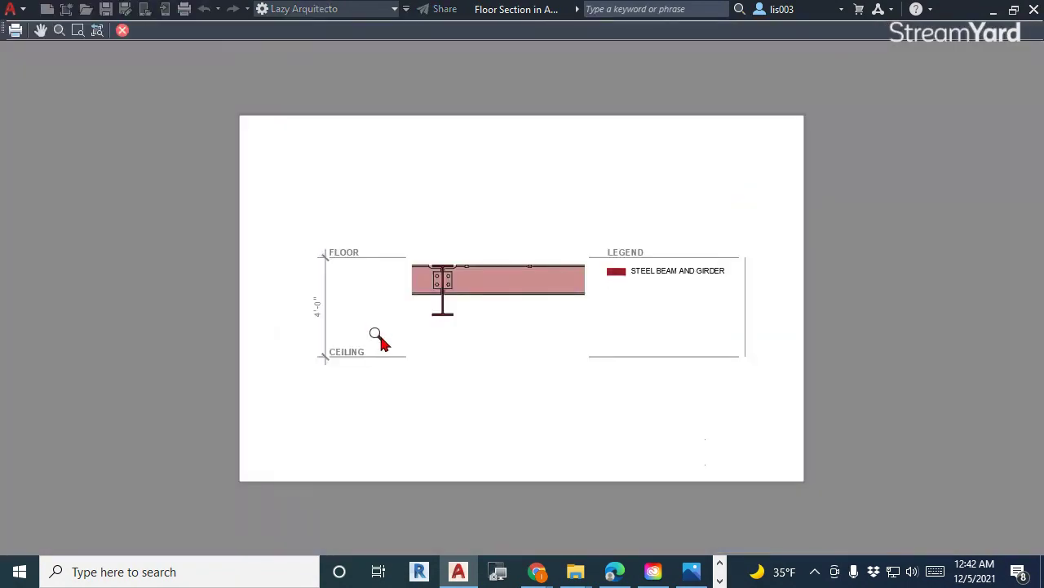
key(Escape)
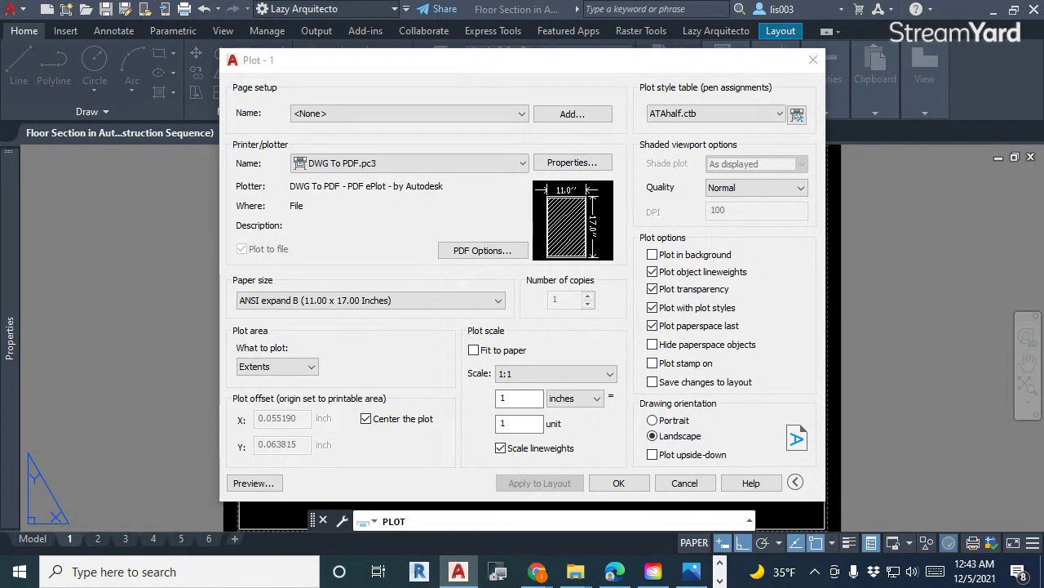
key(Return)
drag(455, 145, 481, 89)
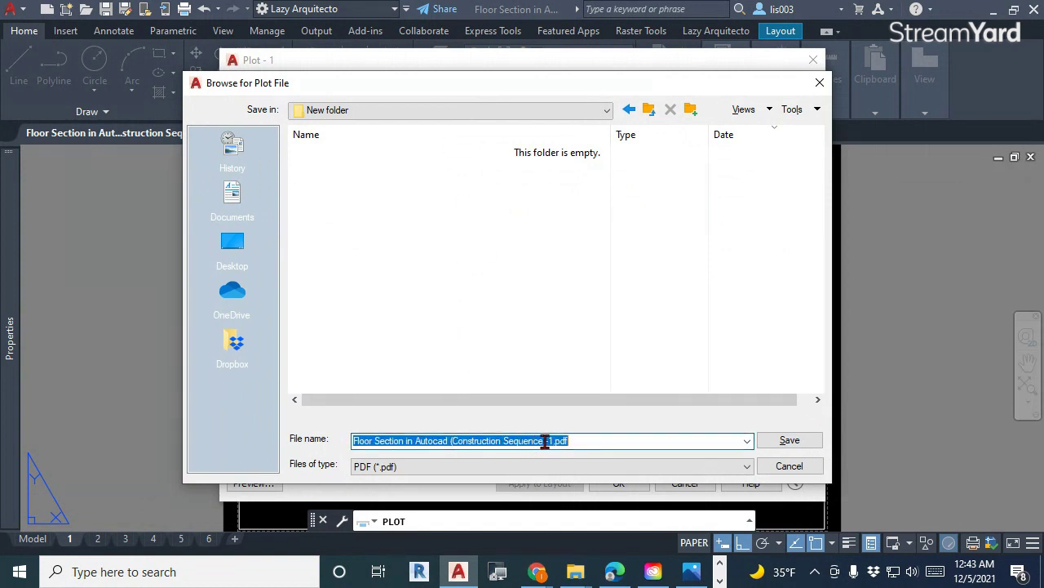
click(772, 445)
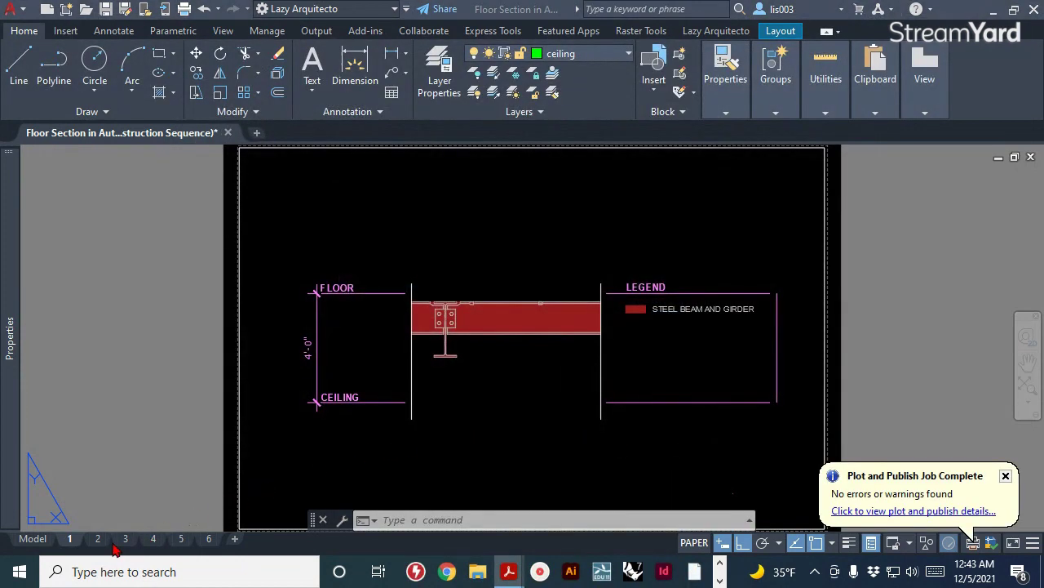
- Plot layouts 2 and 3 to separate PDFs in New folder, keeping the proposed file names ending in -2.pdf and -3.pdf
click(97, 539)
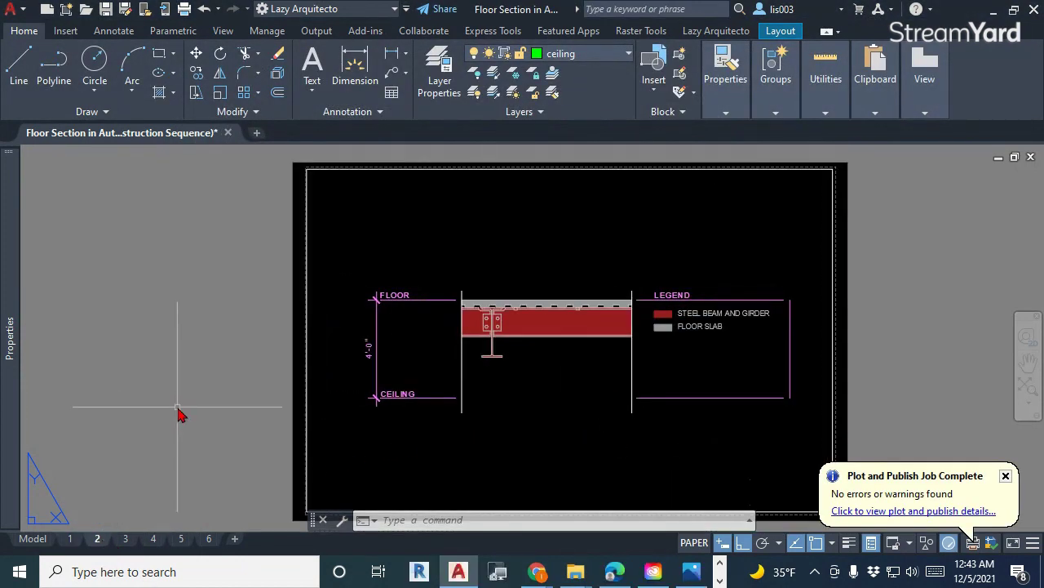
key(ctrl+p)
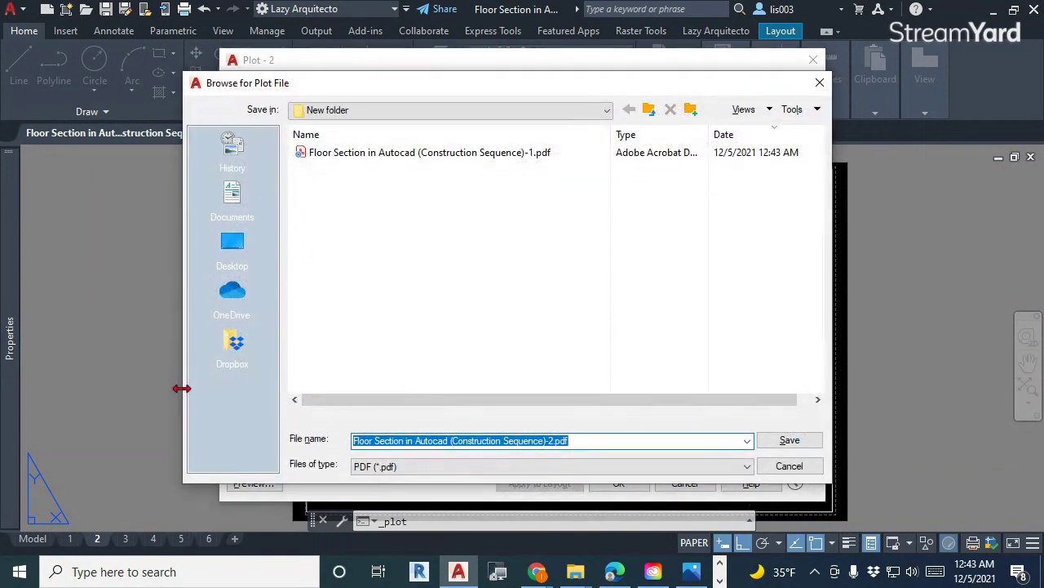
key(Return)
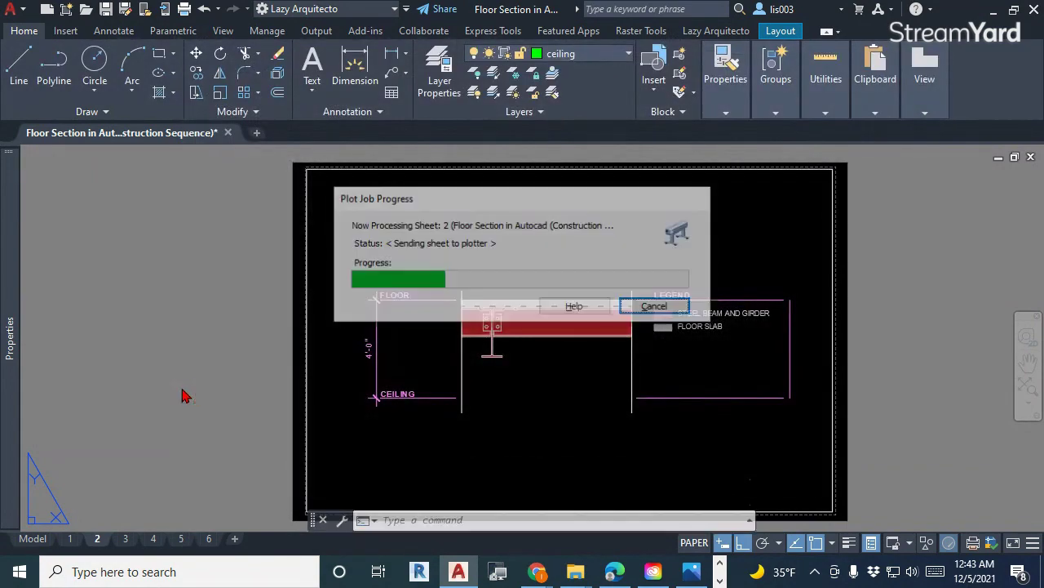
click(126, 540)
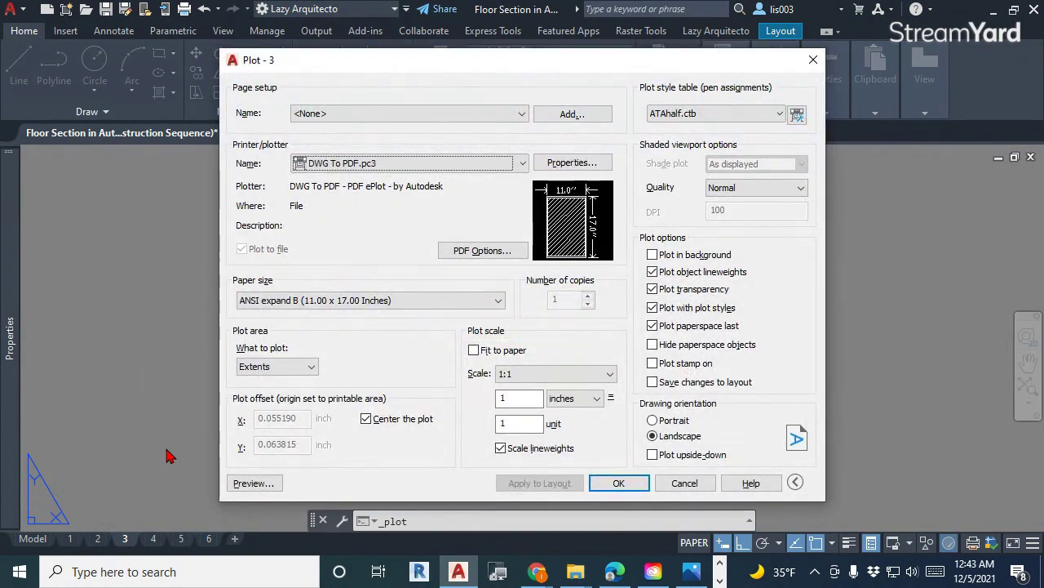
key(Return)
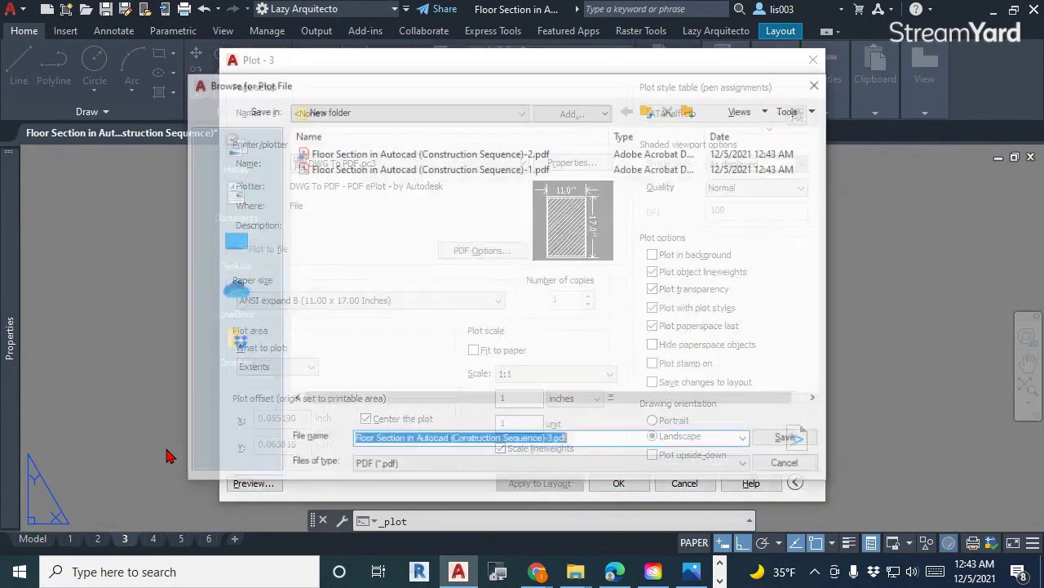
key(Return)
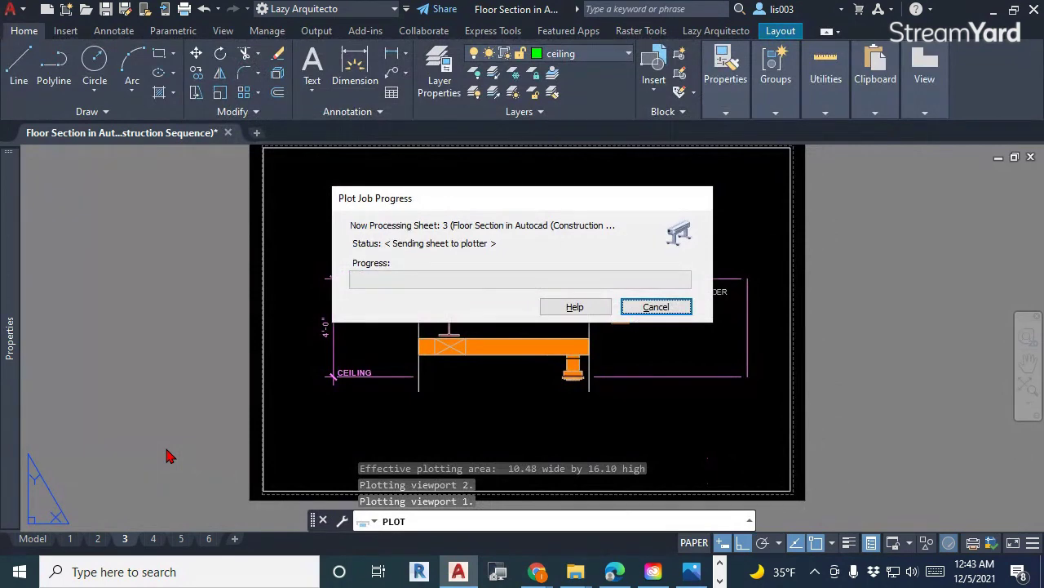
- Plot layouts 4 and 5 to separate PDFs in New folder, keeping the proposed file names ending in -4.pdf and -5.pdf
click(153, 540)
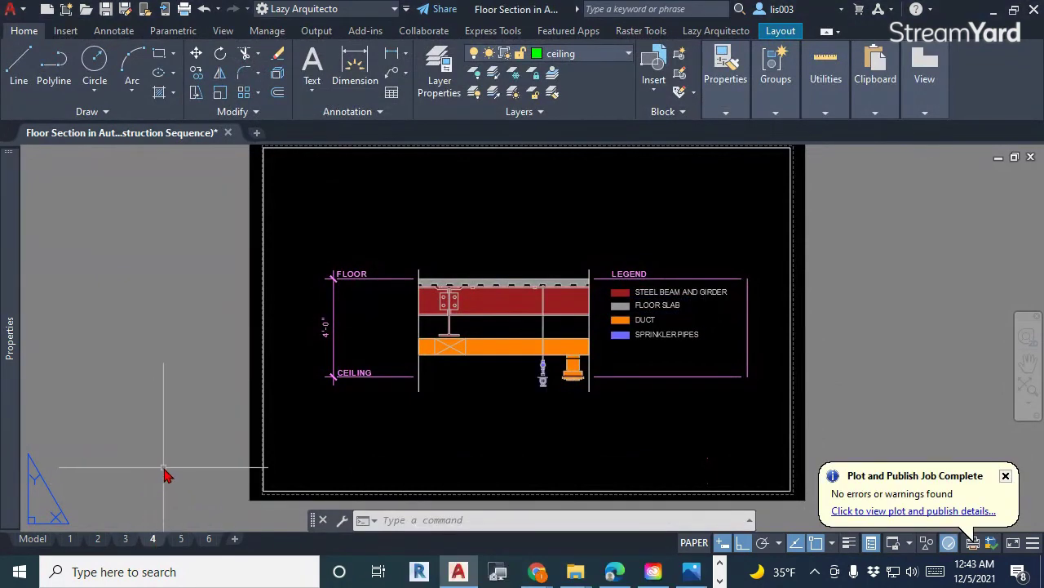
key(ctrl+p)
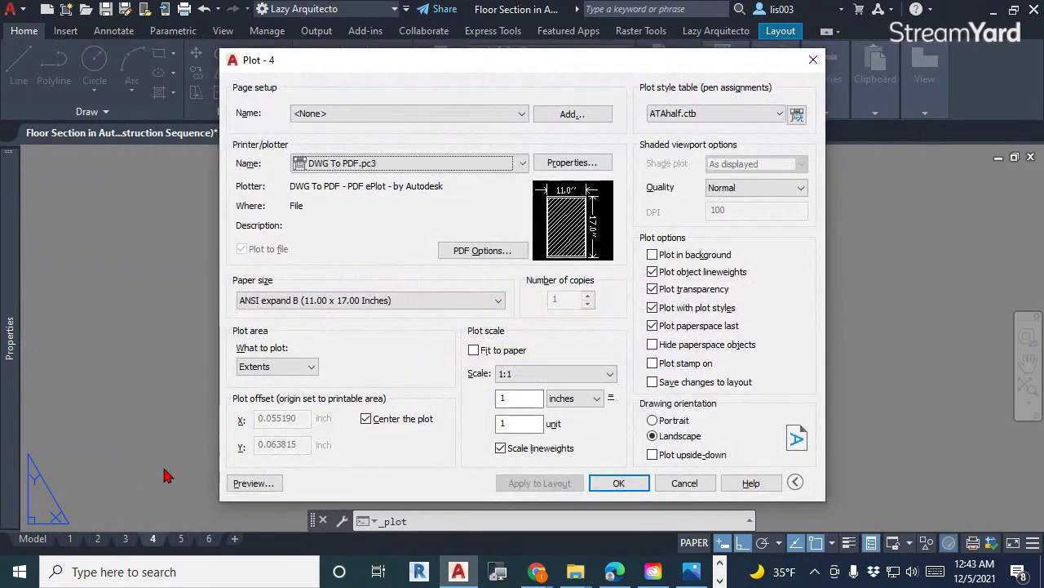
key(Return)
key(Return)
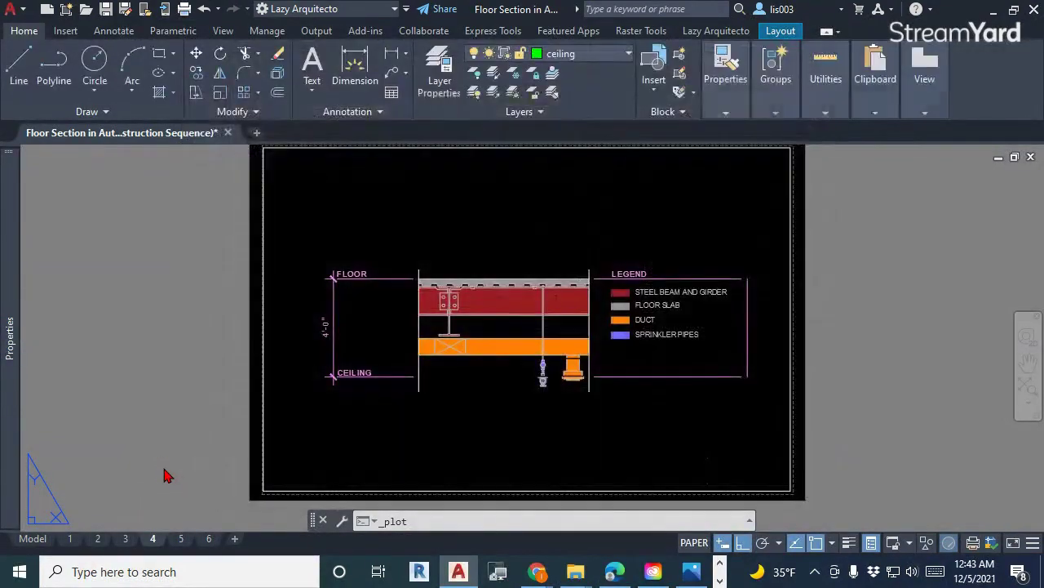
click(180, 539)
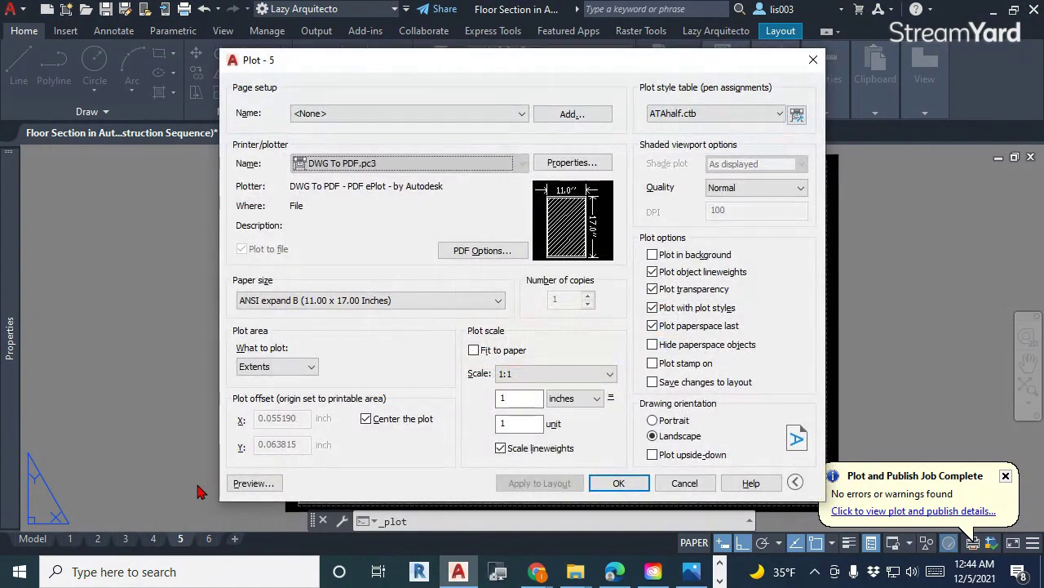
key(Return)
key(Return)
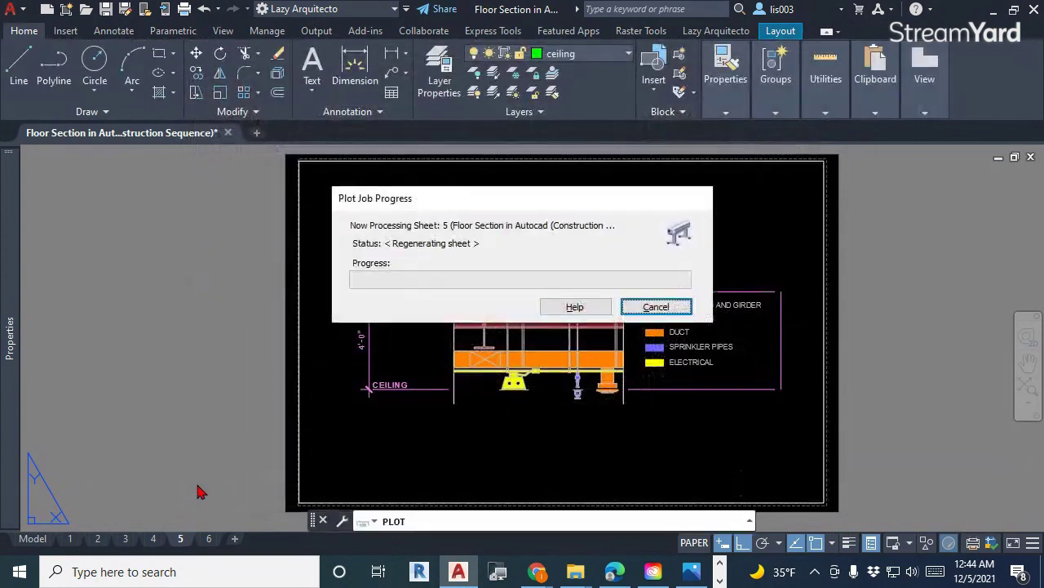
- Plot layout 6, the complete section with ceiling tiles, to "Floor Section in Autocad (Construction Sequence)-6.pdf" in New folder
click(209, 537)
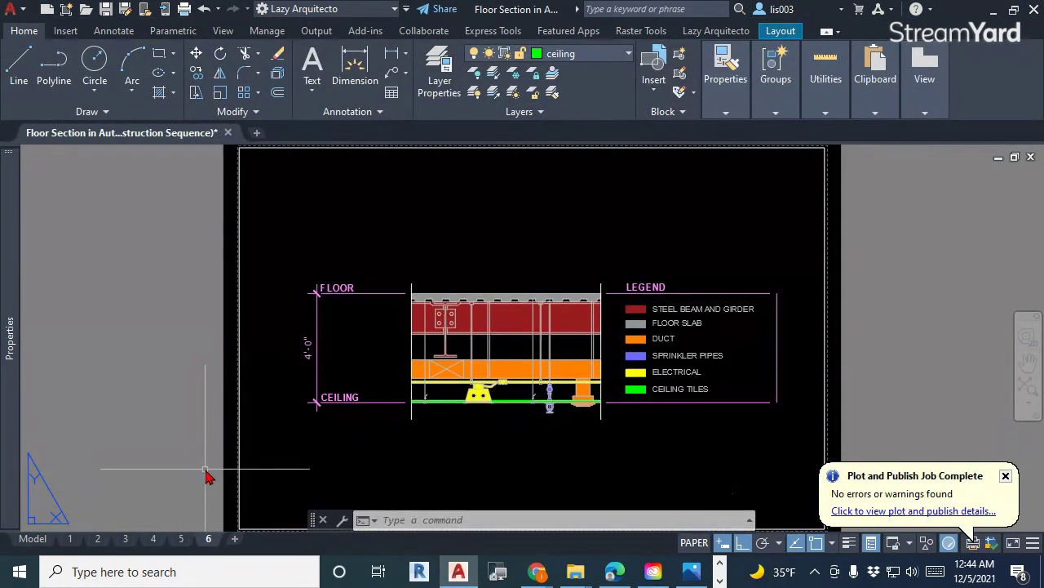
key(ctrl+p)
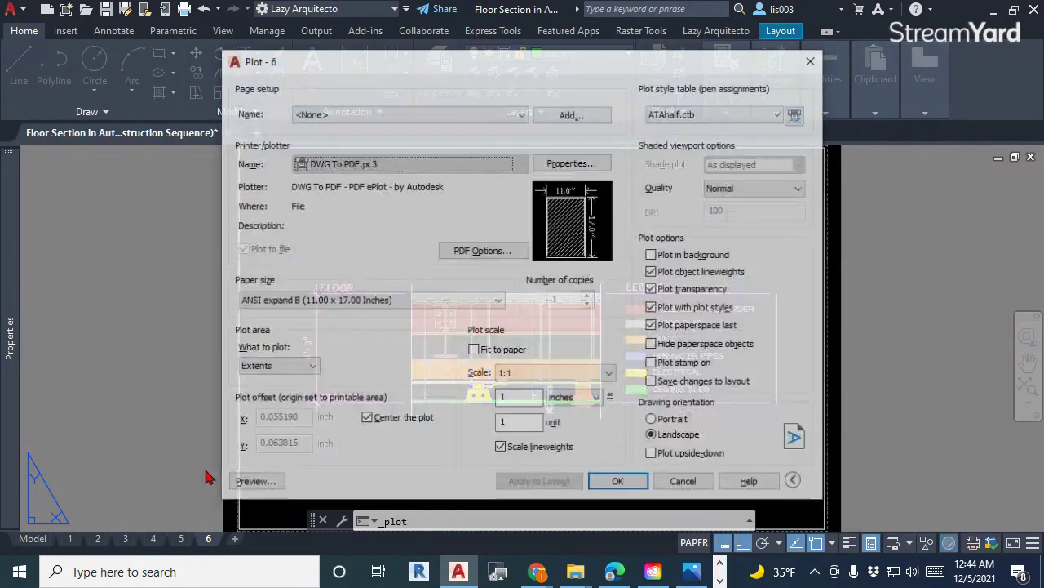
key(Return)
key(Return)
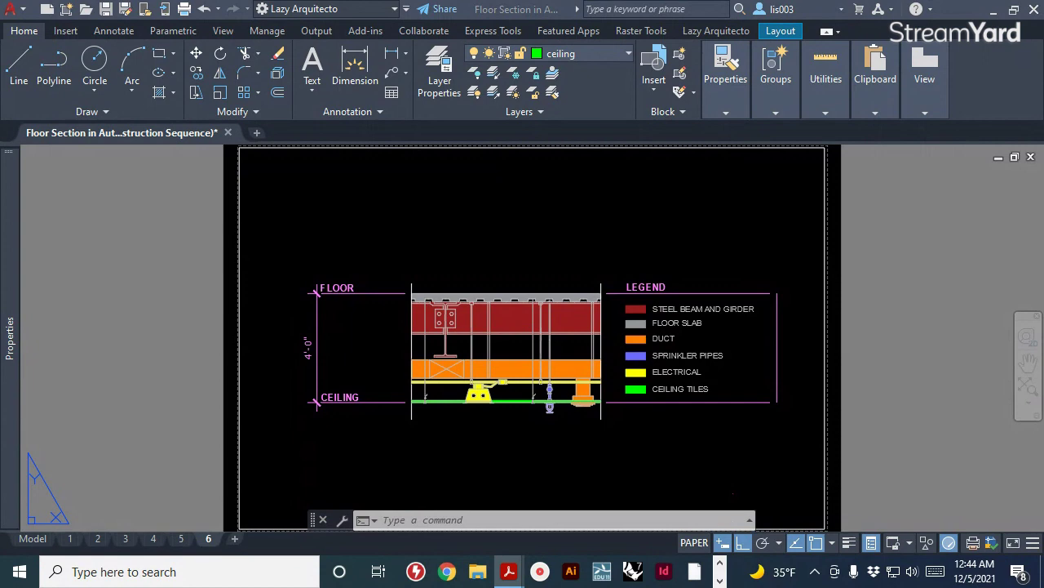
- Check the folder path of the plotted PDFs through layout 6's plot file save location, then cancel the plot
key(super+d)
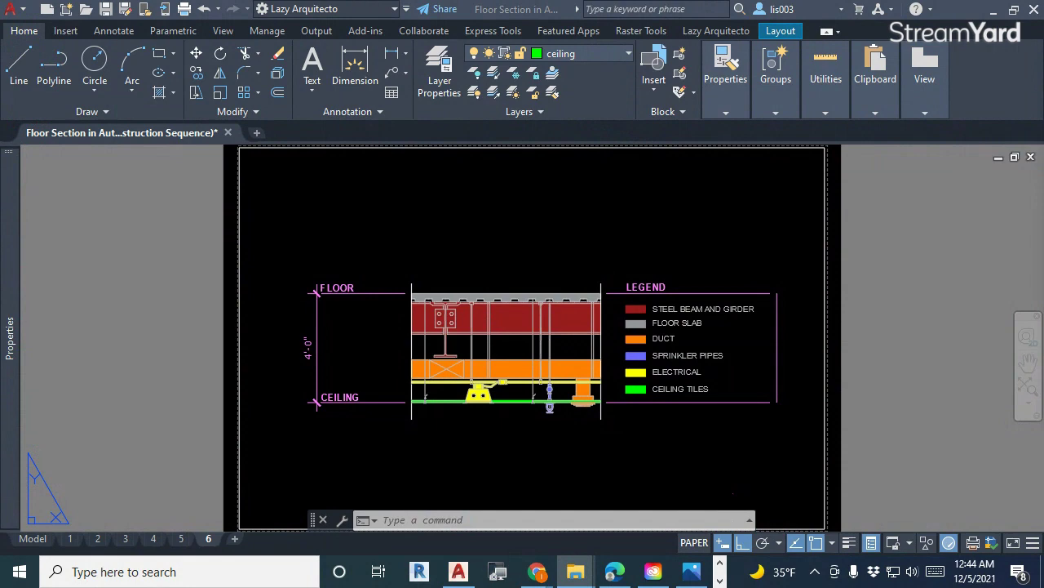
click(968, 412)
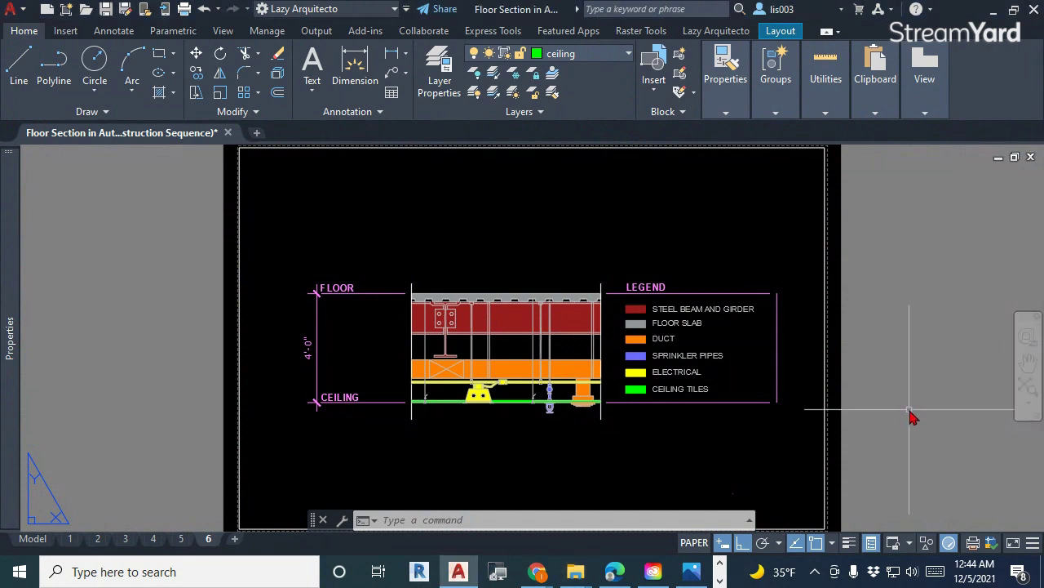
key(ctrl+p)
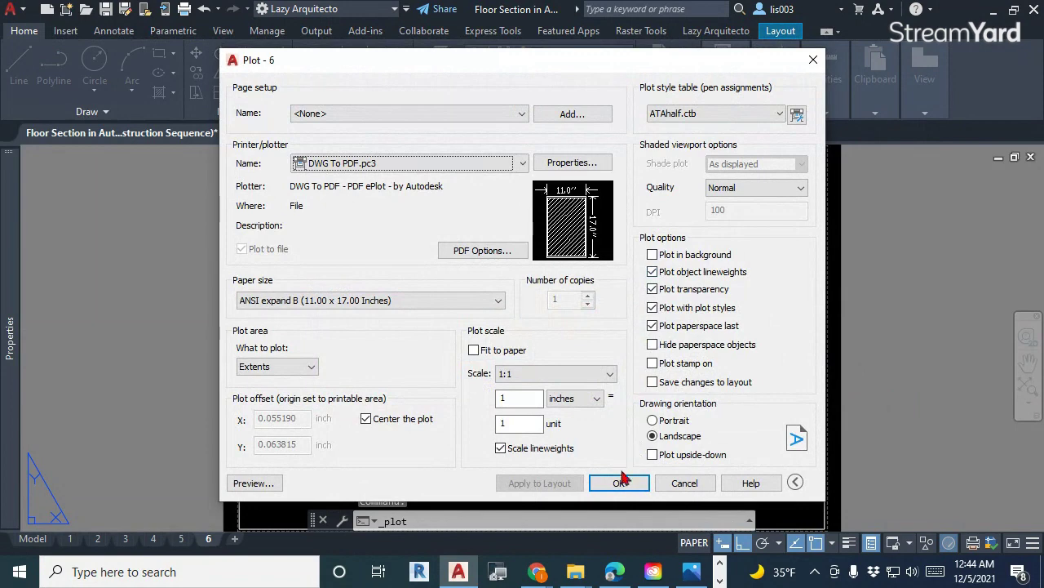
click(619, 482)
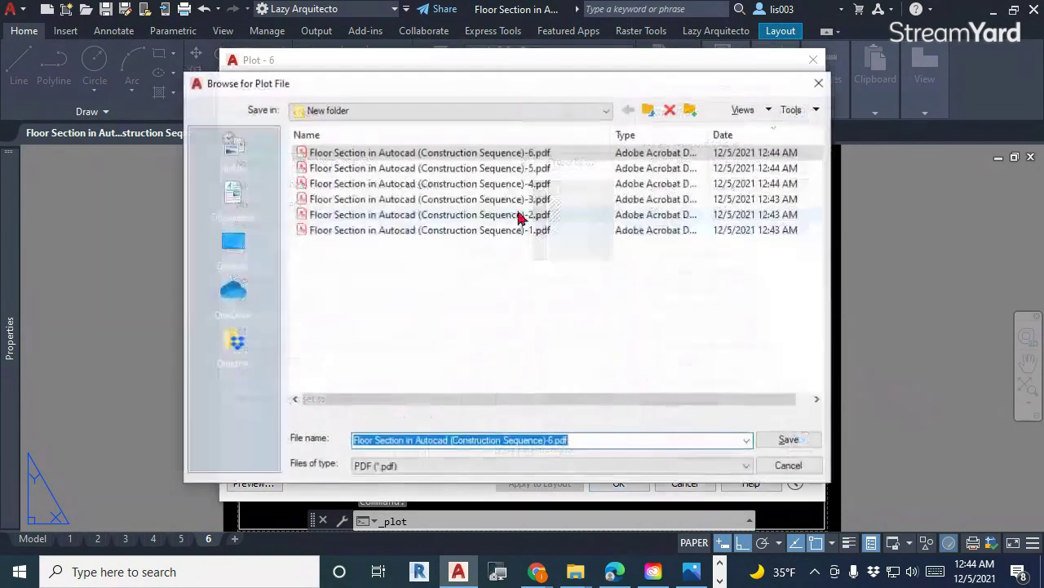
click(445, 110)
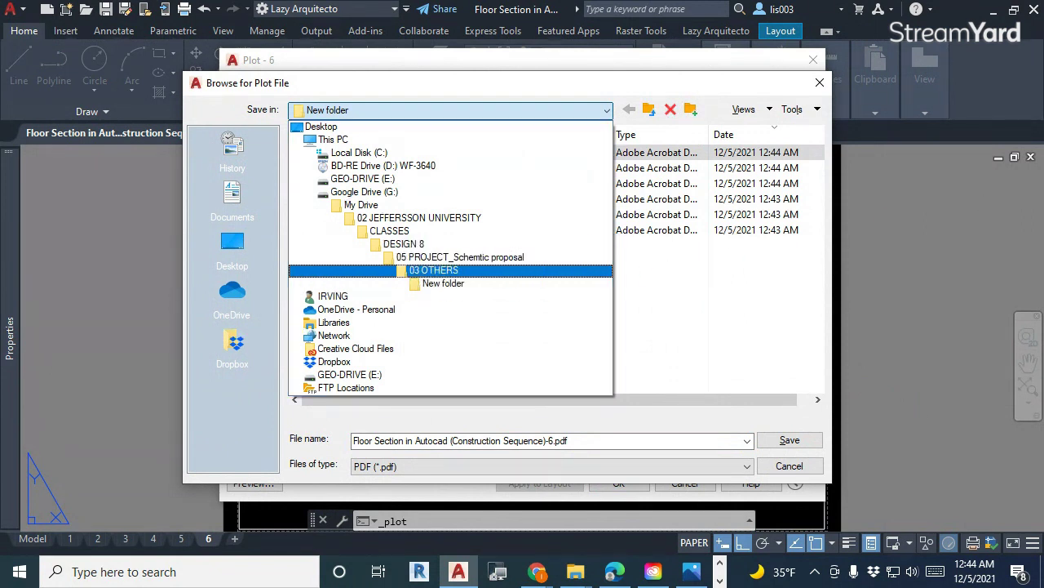
click(823, 105)
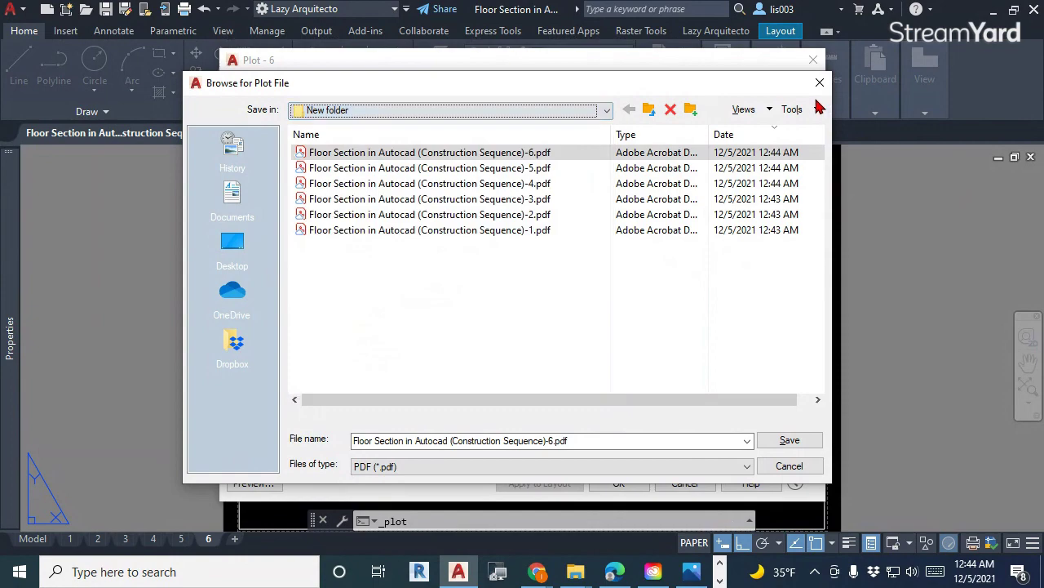
click(820, 82)
click(813, 60)
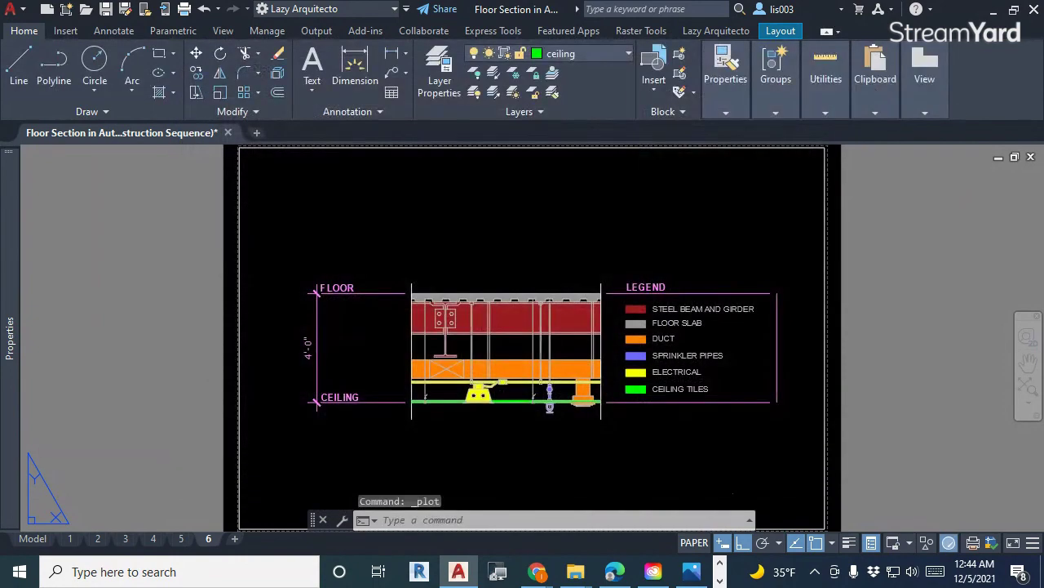
- In File Explorer, open New folder under 02 JEFFERSSON UNIVERSITY > CLASSES > DESIGN 8 > 05 PROJECT_Schemtic proposal > 03 OTHERS
key(alt+Tab)
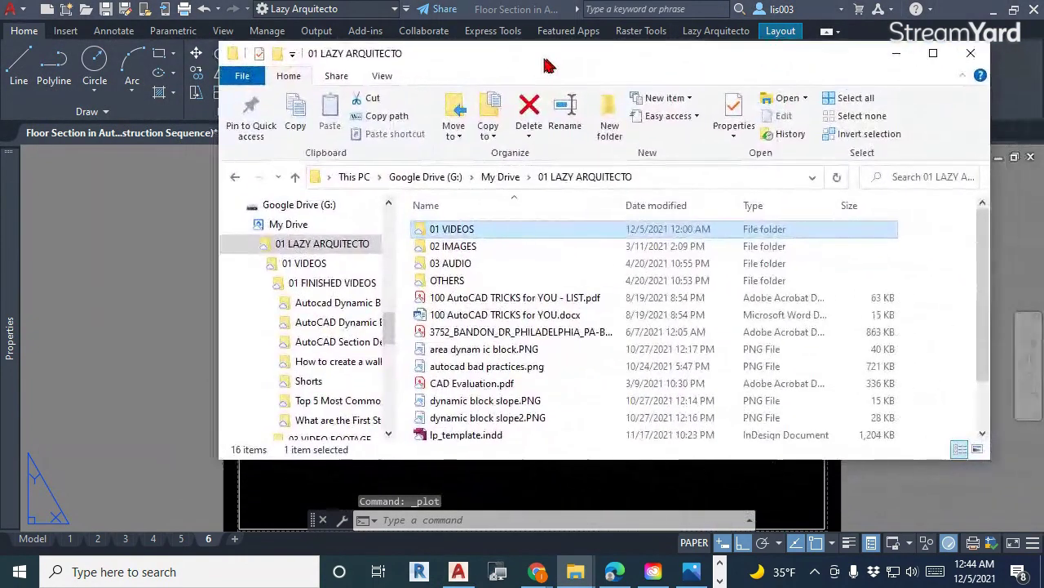
click(486, 175)
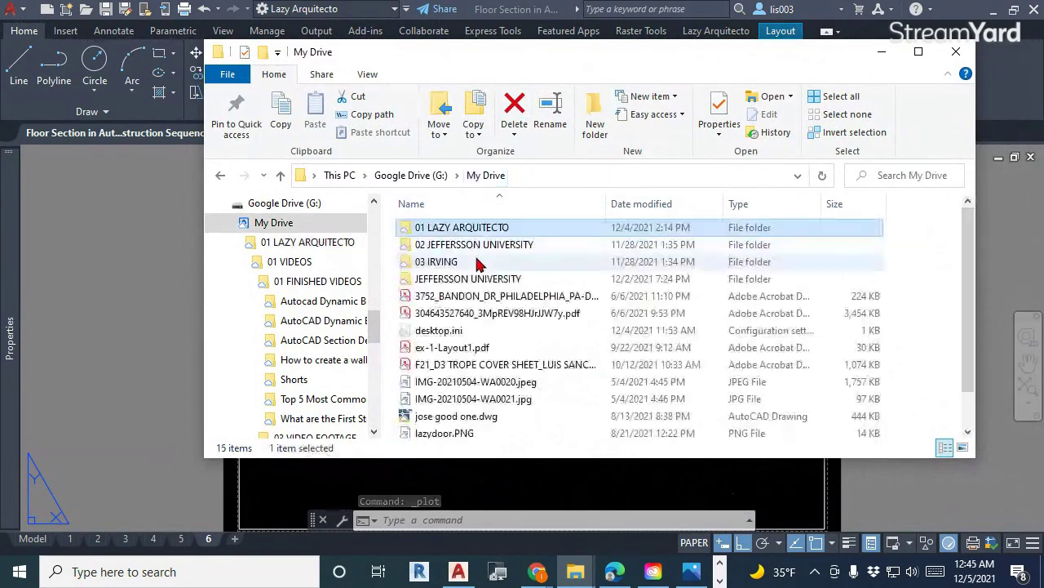
double_click(487, 244)
double_click(486, 232)
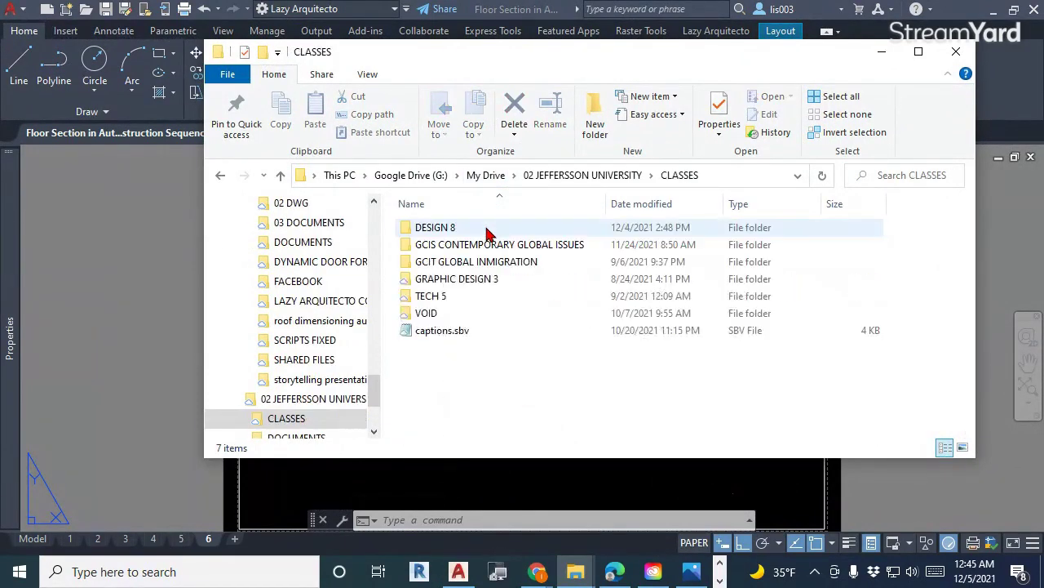
double_click(486, 232)
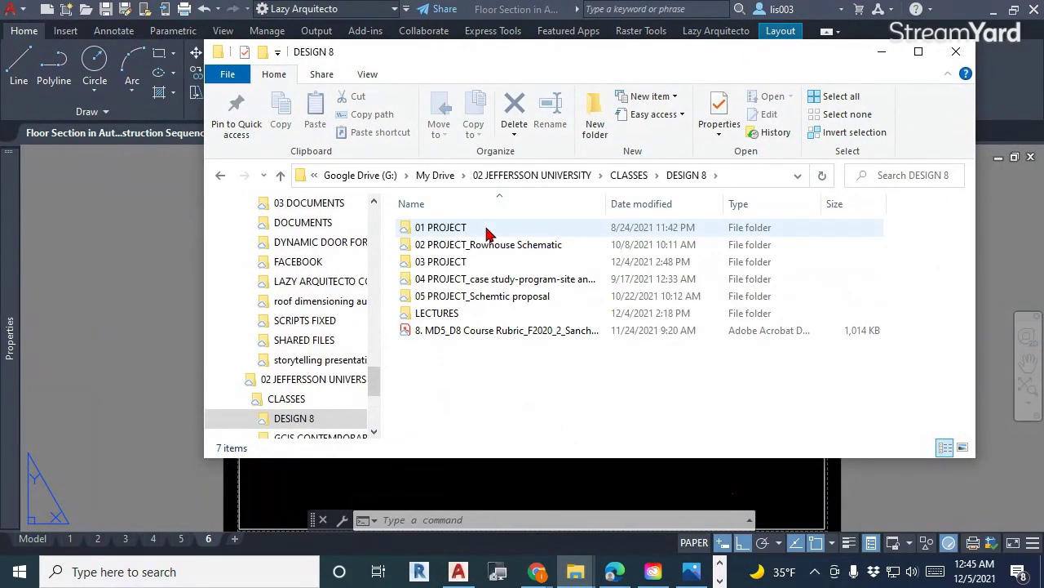
double_click(486, 228)
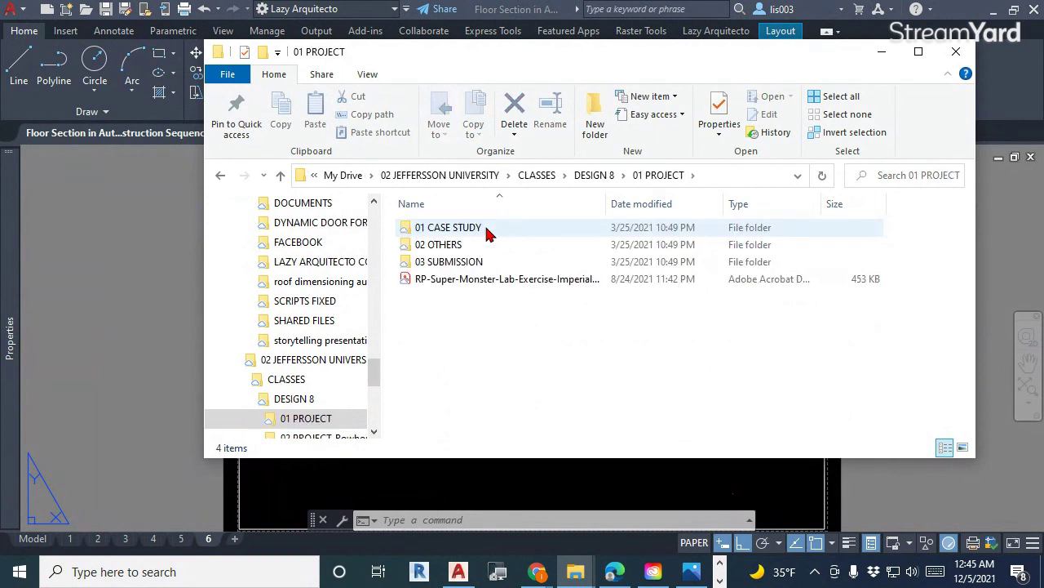
key(BackSpace)
double_click(467, 295)
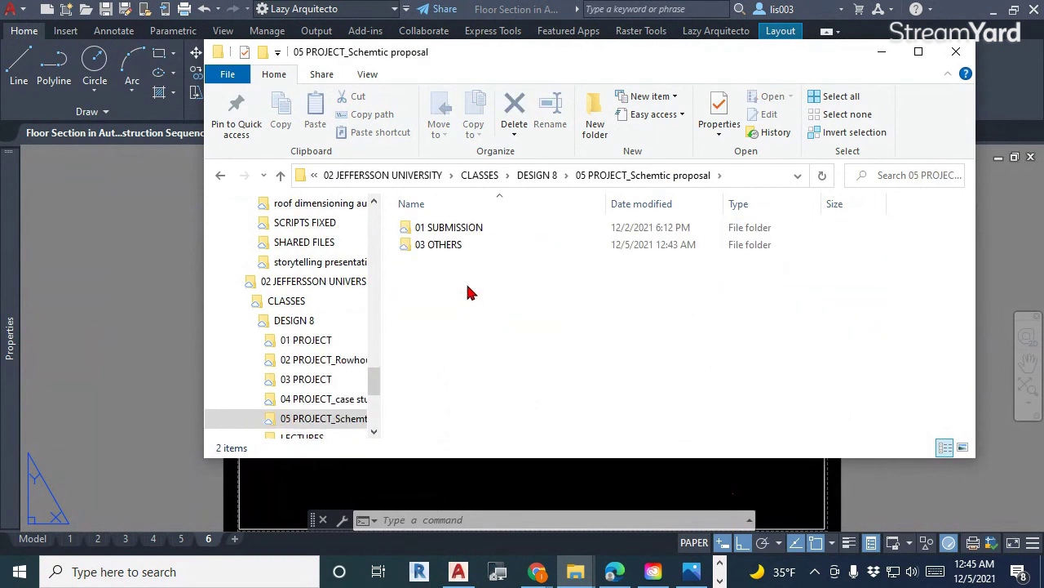
double_click(478, 249)
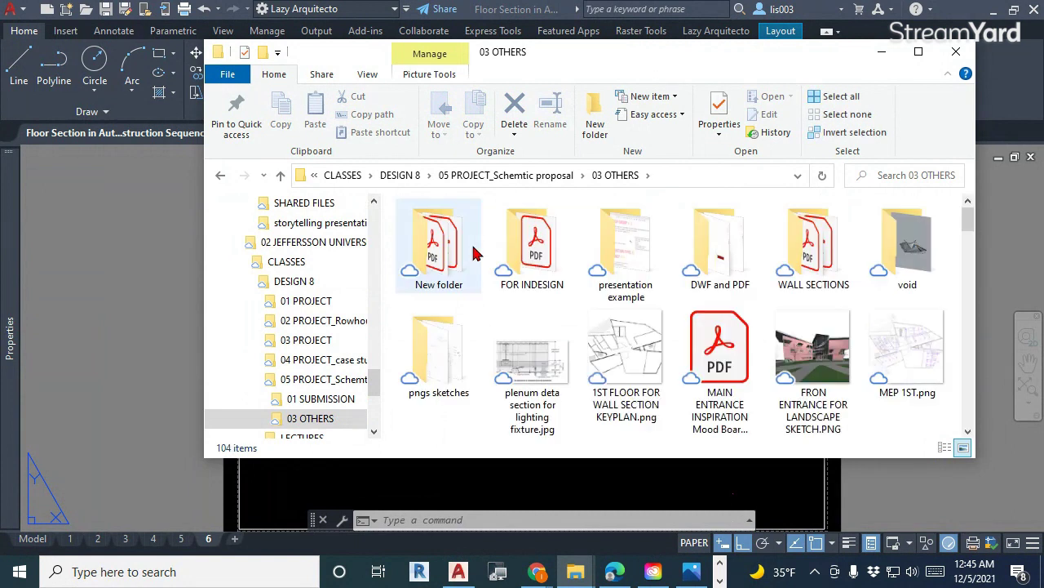
click(466, 258)
double_click(464, 258)
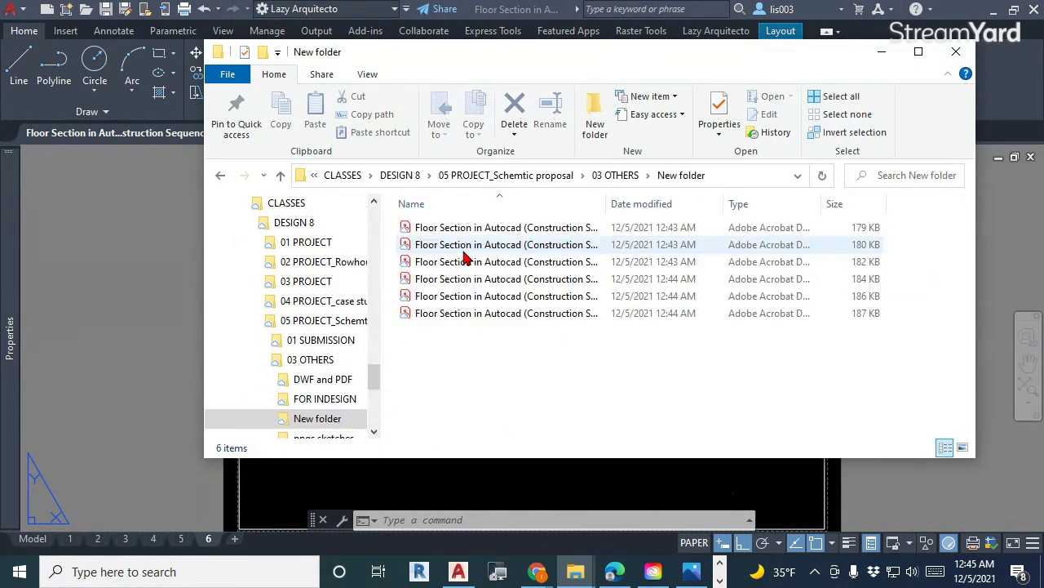
- Widen the Name column to read the full file names of the plotted floor section PDFs
drag(606, 204, 729, 204)
drag(571, 339, 537, 235)
click(541, 343)
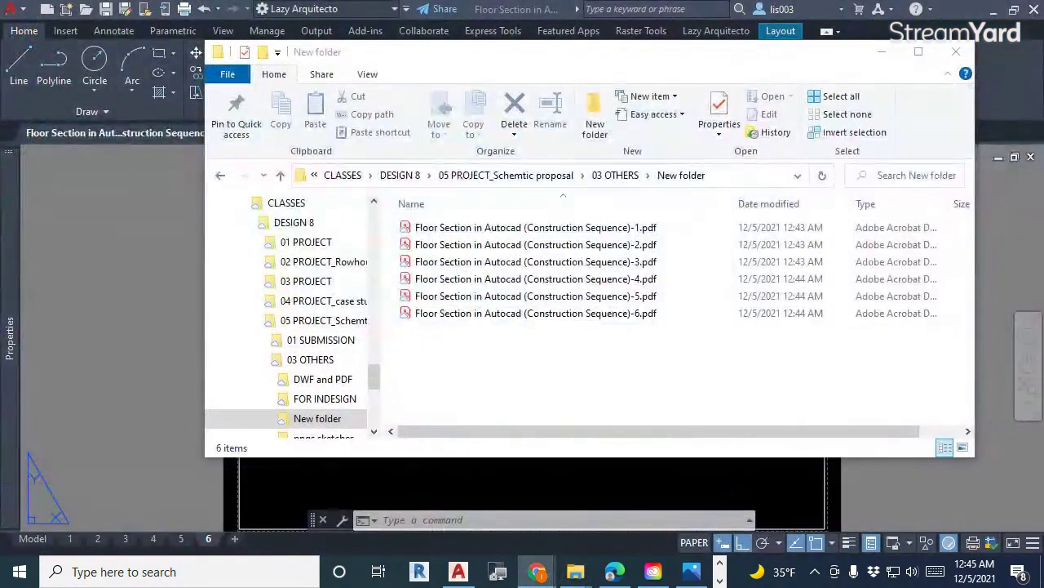
- Switch to Chrome, search Google for "pdf to gif" and open Ezgif's Online PDF to GIF converter
drag(839, 292, 620, 3)
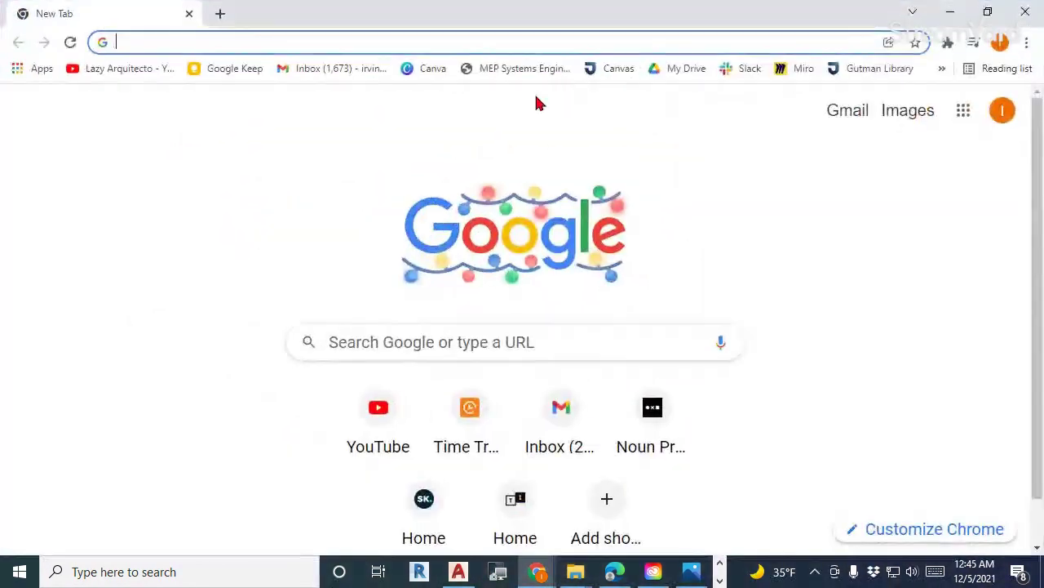
click(357, 335)
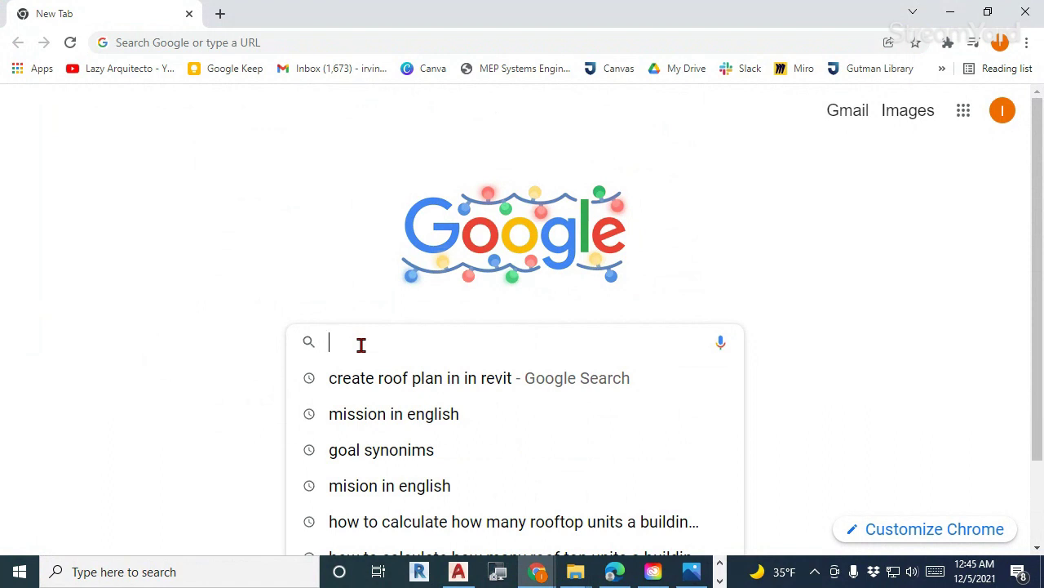
text(gif)
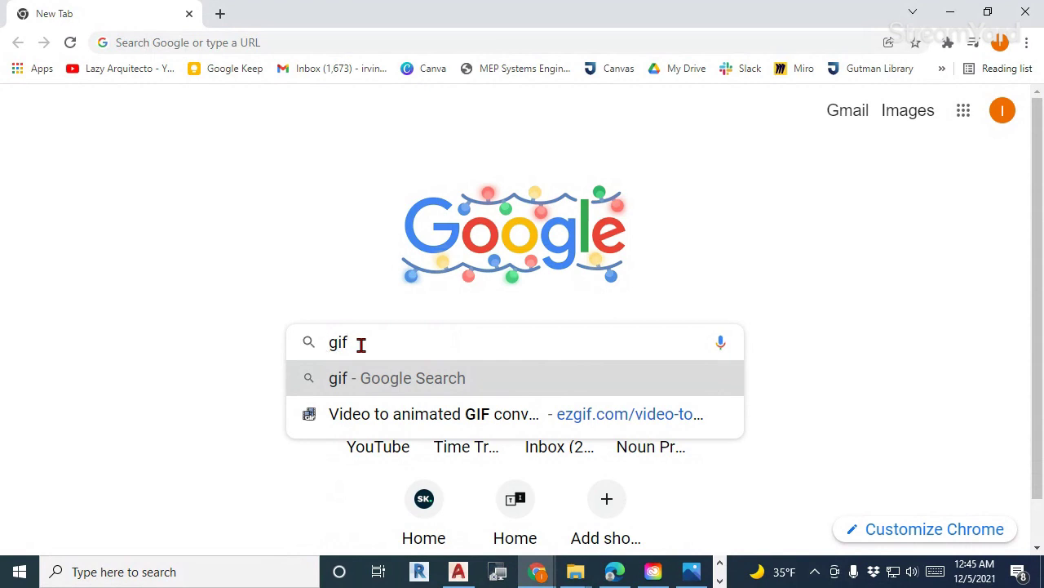
key(Home)
text(pdf to)
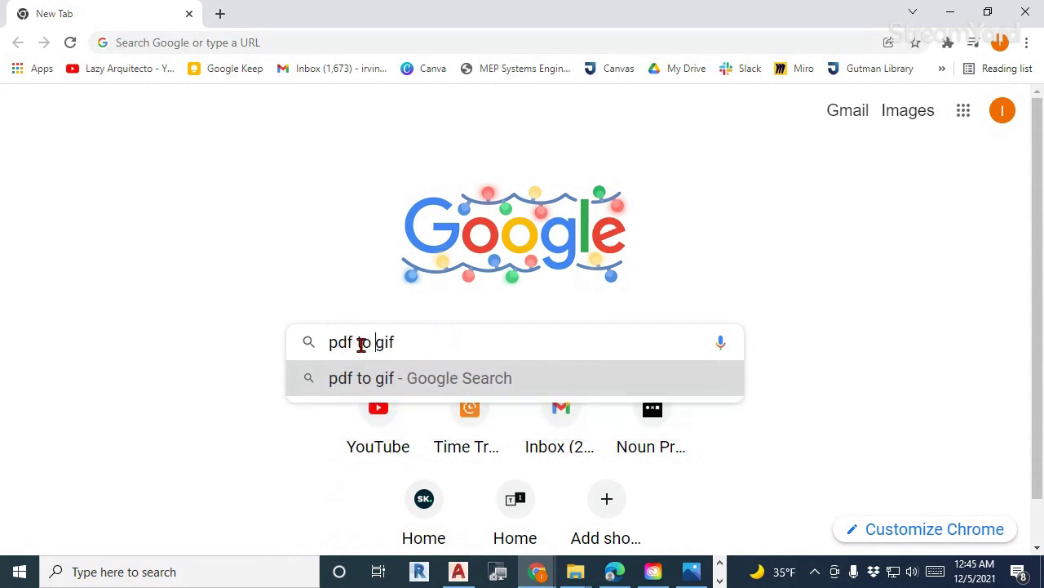
key(Return)
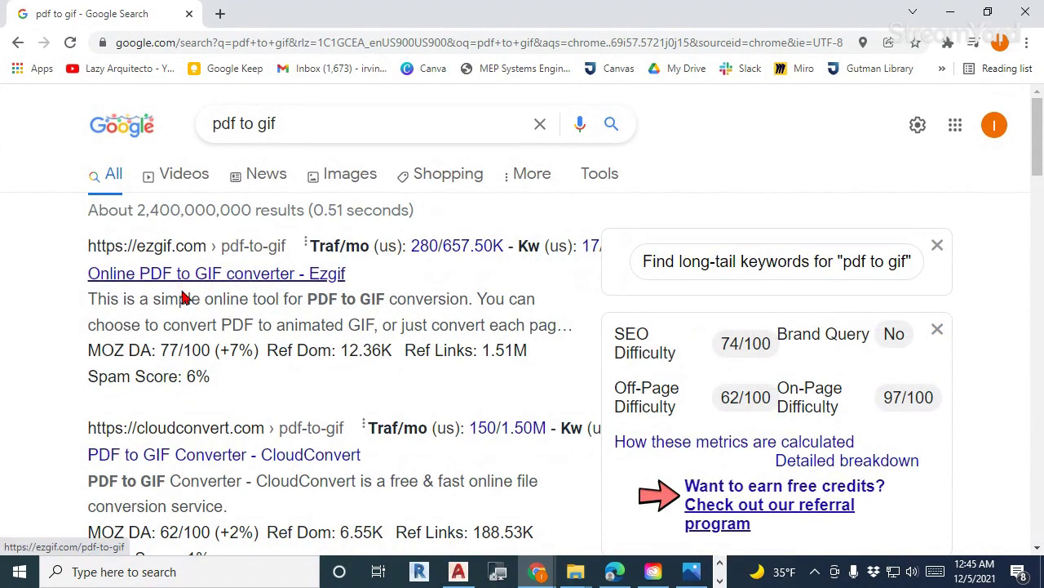
scroll(181, 286, down, 3)
scroll(179, 359, up, 3)
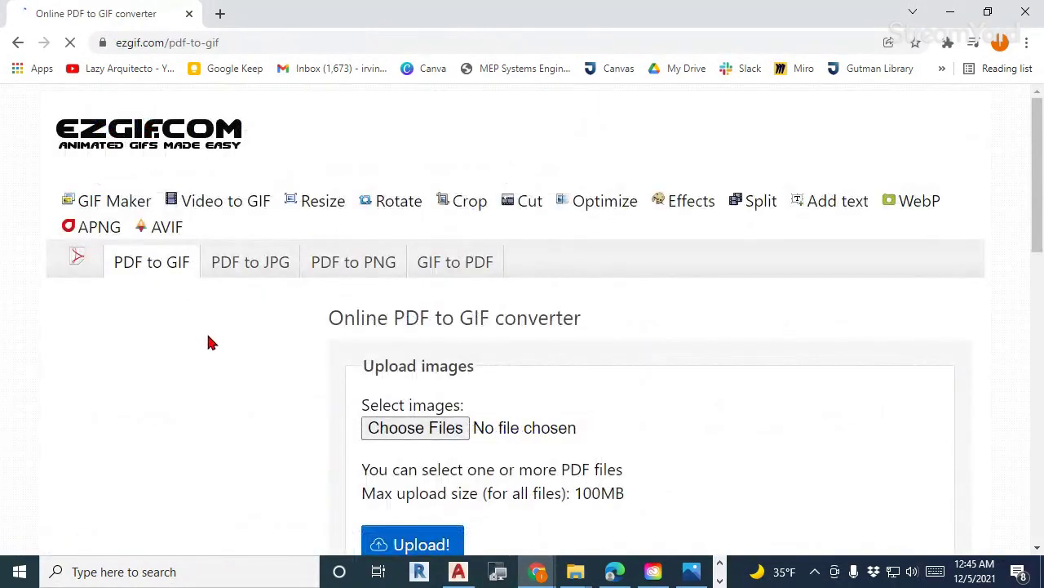
- Start choosing files for the converter and browse to New folder under DESIGN 8 > 05 PROJECT_Schemtic proposal > 03 OTHERS
scroll(275, 339, down, 1)
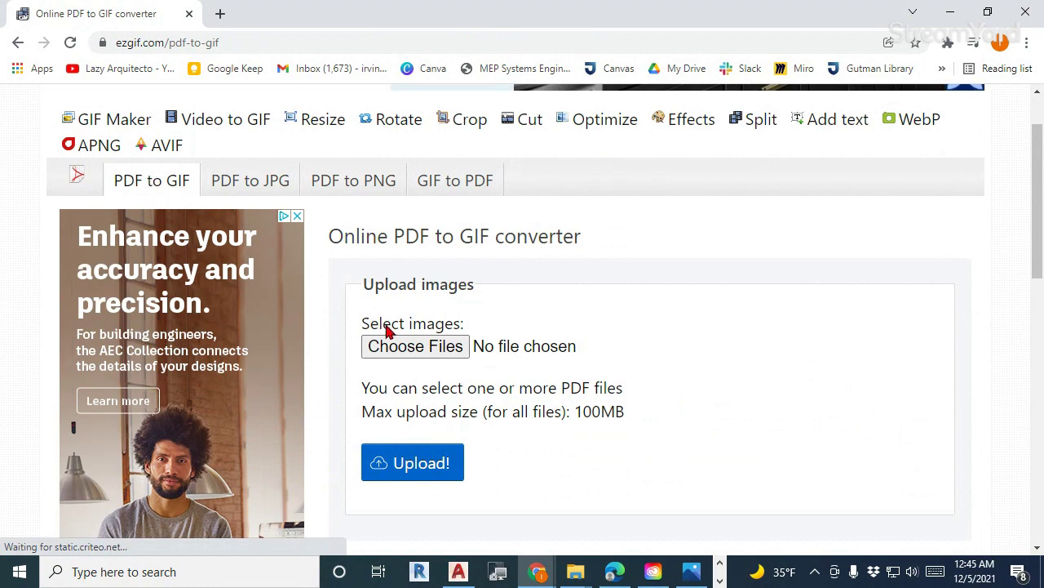
click(410, 351)
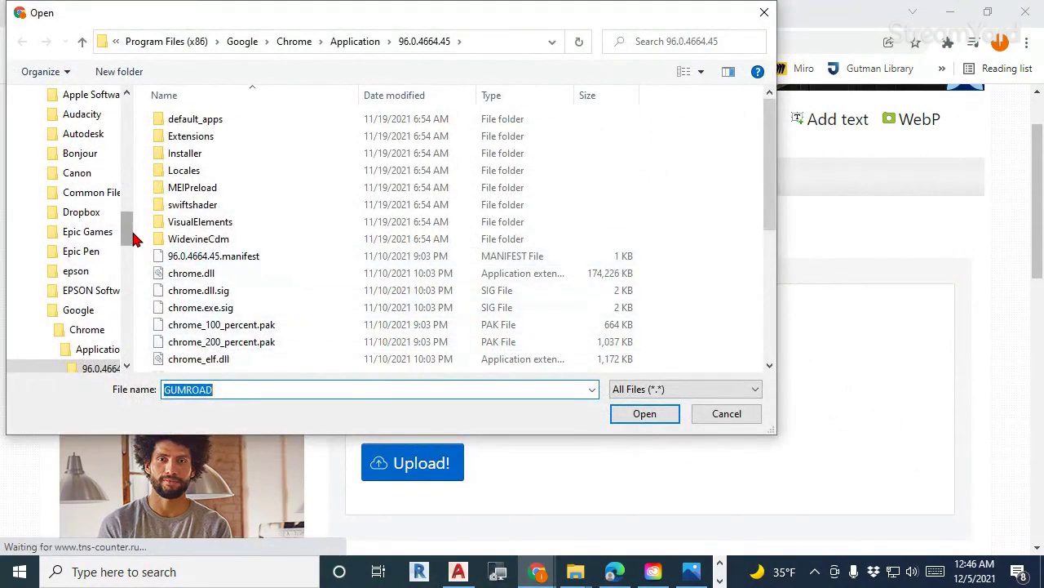
drag(128, 221, 134, 102)
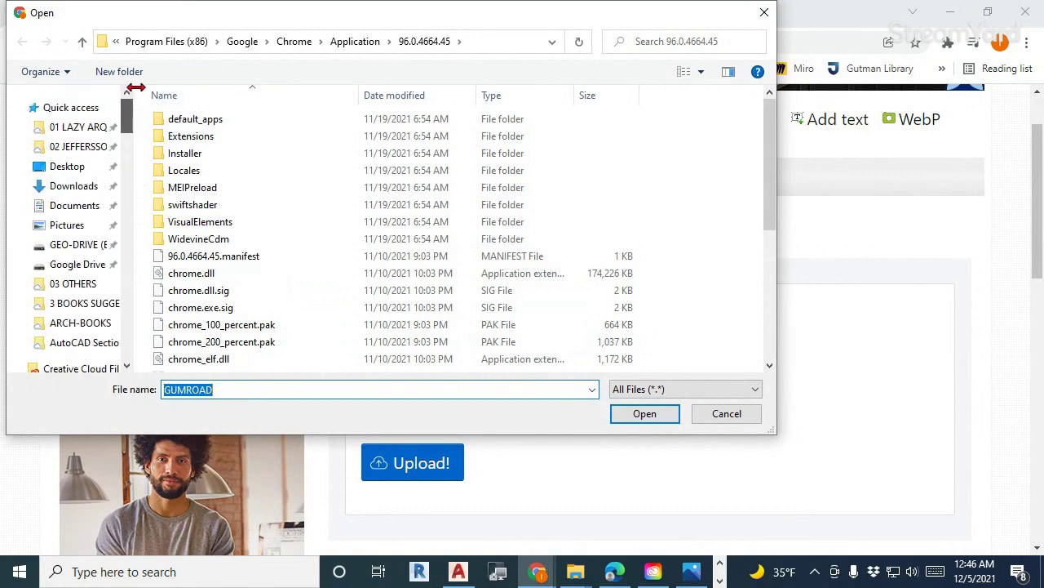
click(88, 146)
double_click(200, 122)
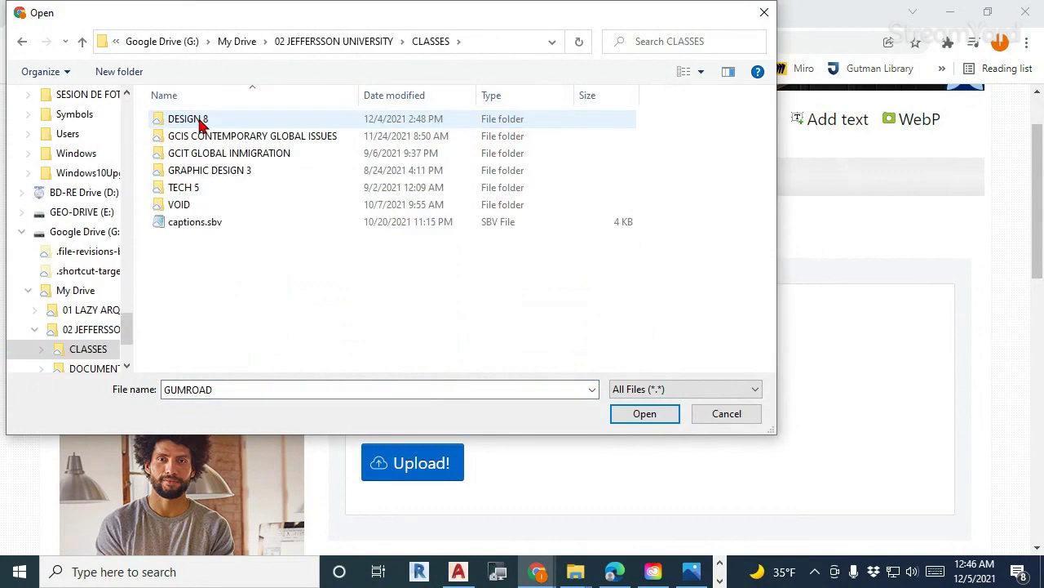
double_click(215, 123)
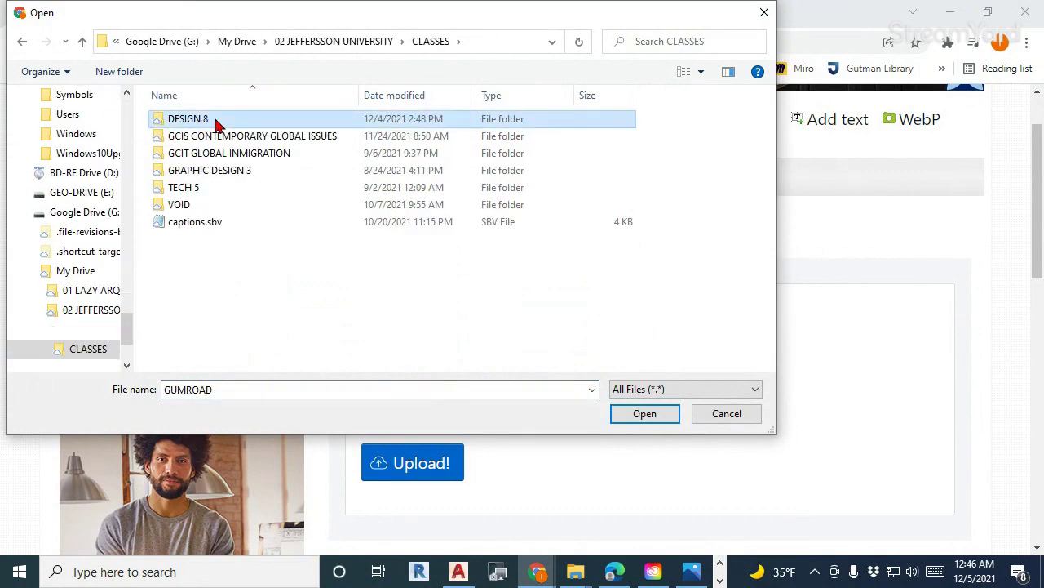
double_click(206, 187)
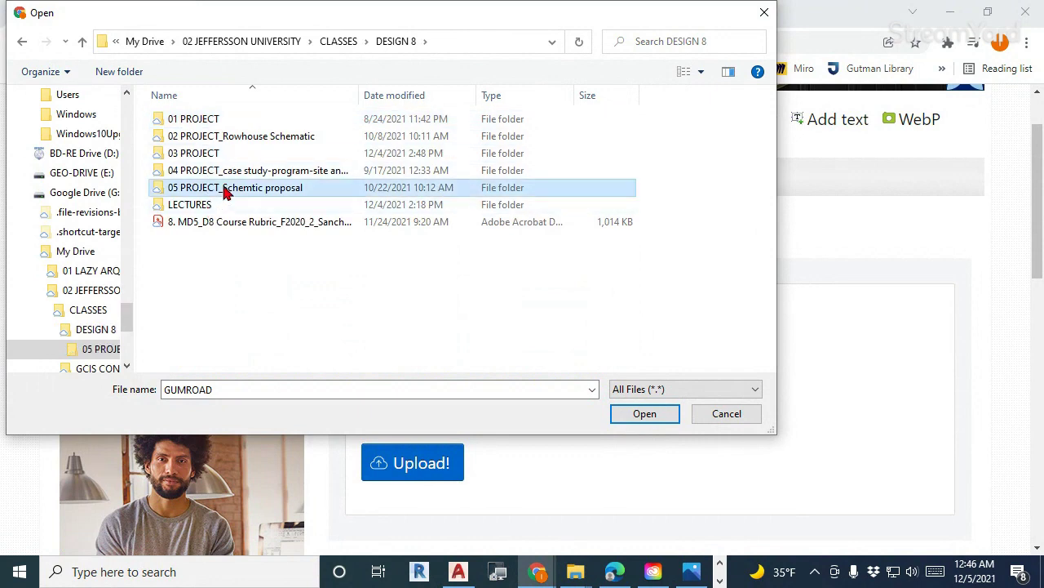
double_click(216, 137)
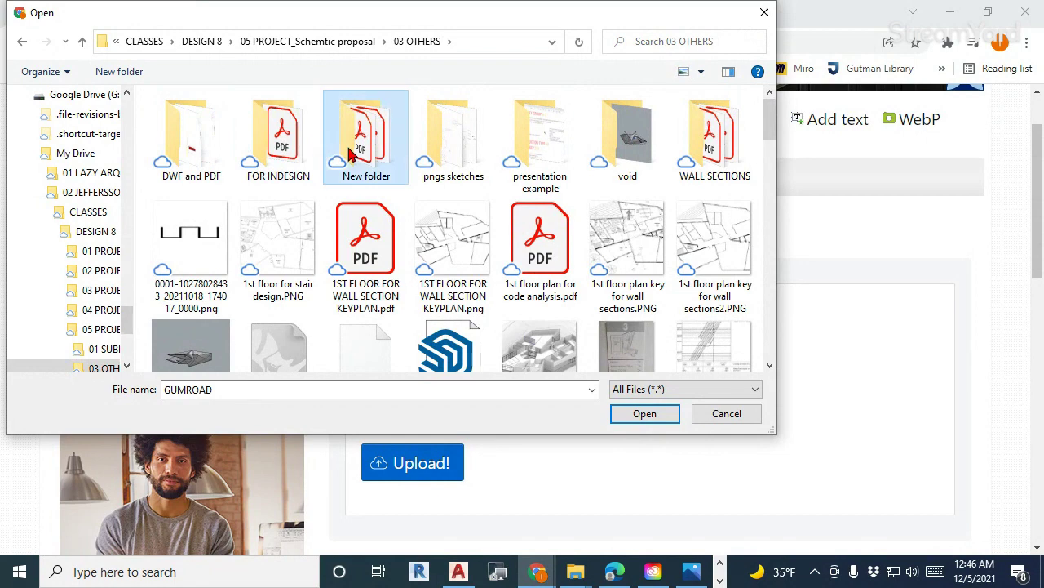
double_click(363, 135)
- Choose all six Floor Section in Autocad (Construction Sequence) PDFs, -1 to -6, and upload them to the converter
click(263, 121)
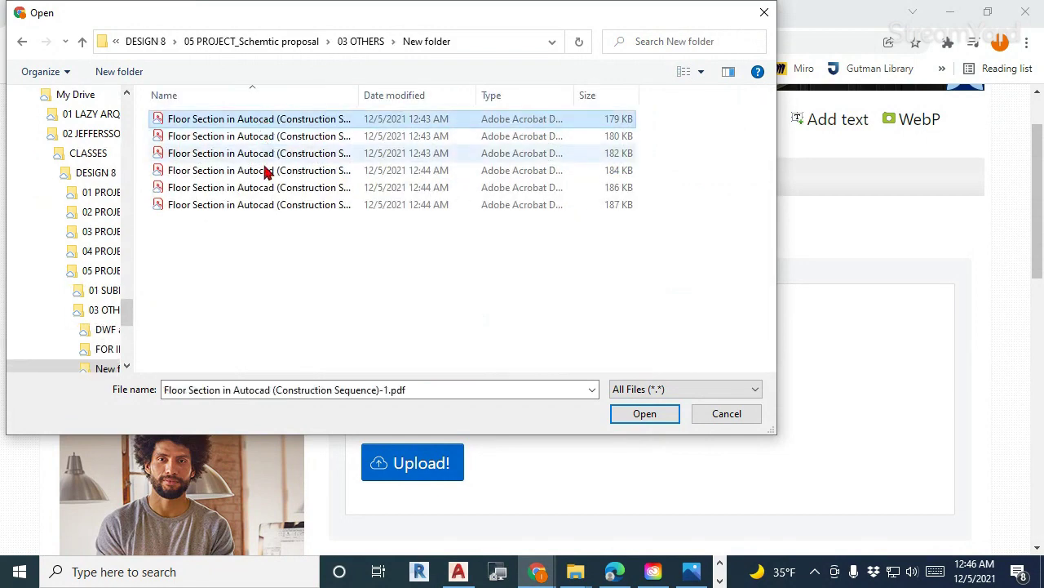
shift+click(261, 208)
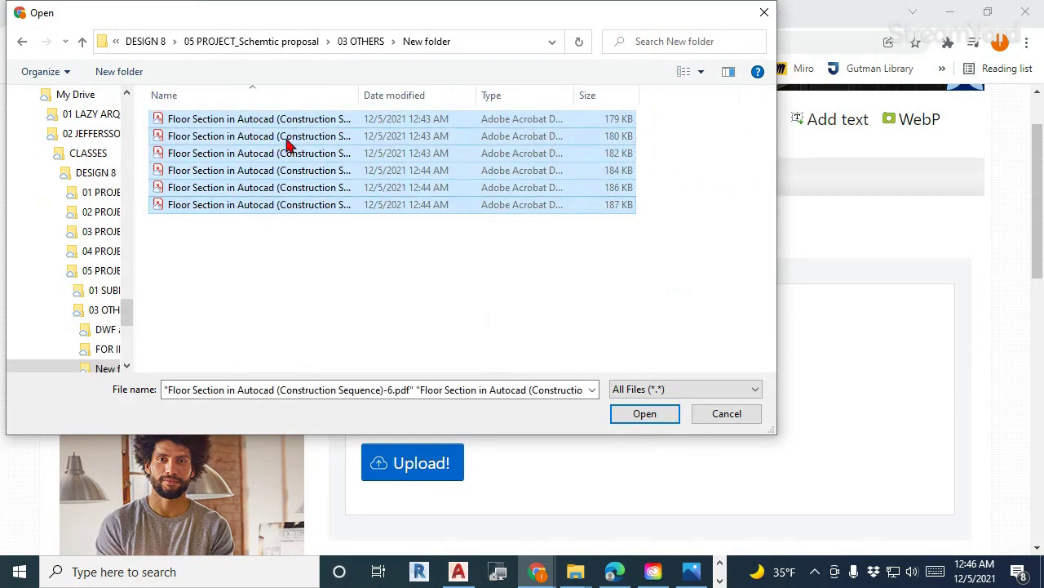
click(627, 417)
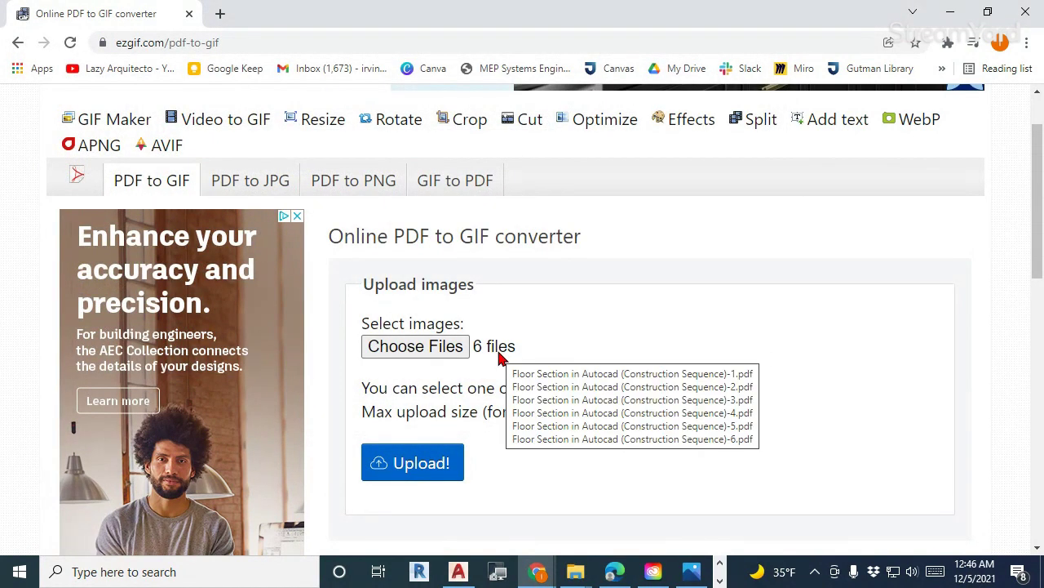
click(419, 464)
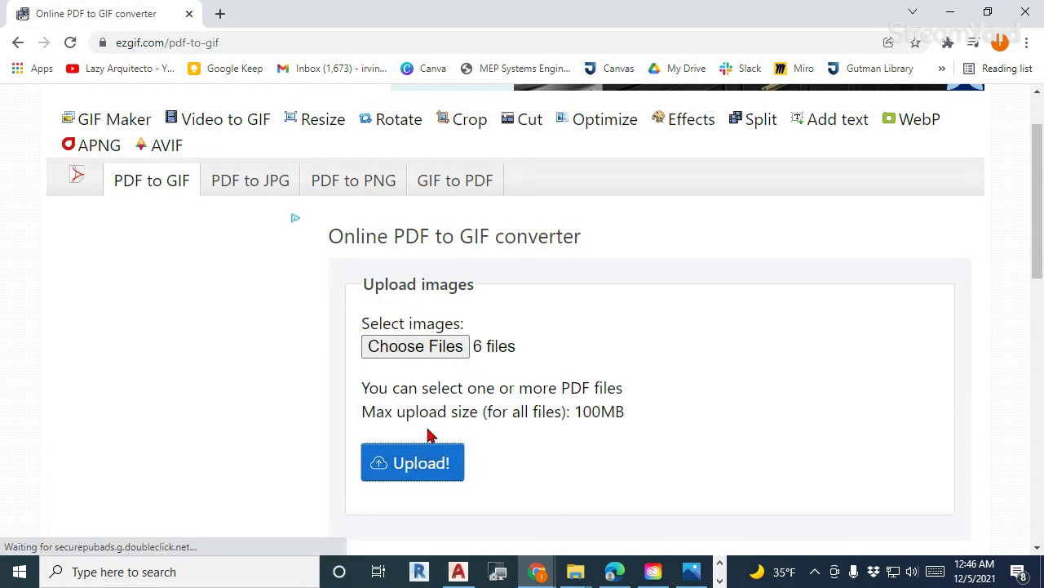
scroll(518, 350, down, 2)
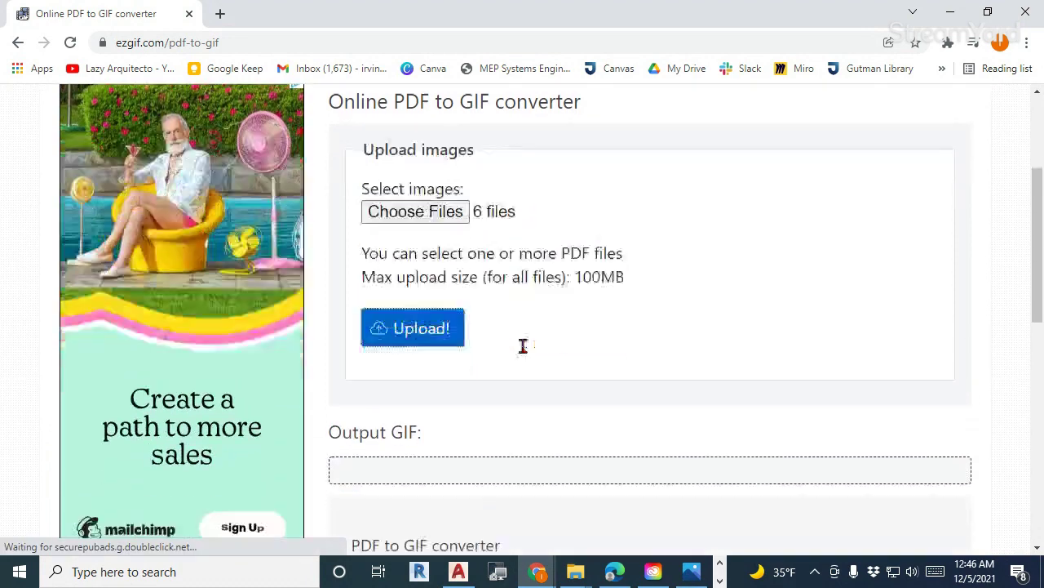
scroll(536, 361, down, 1)
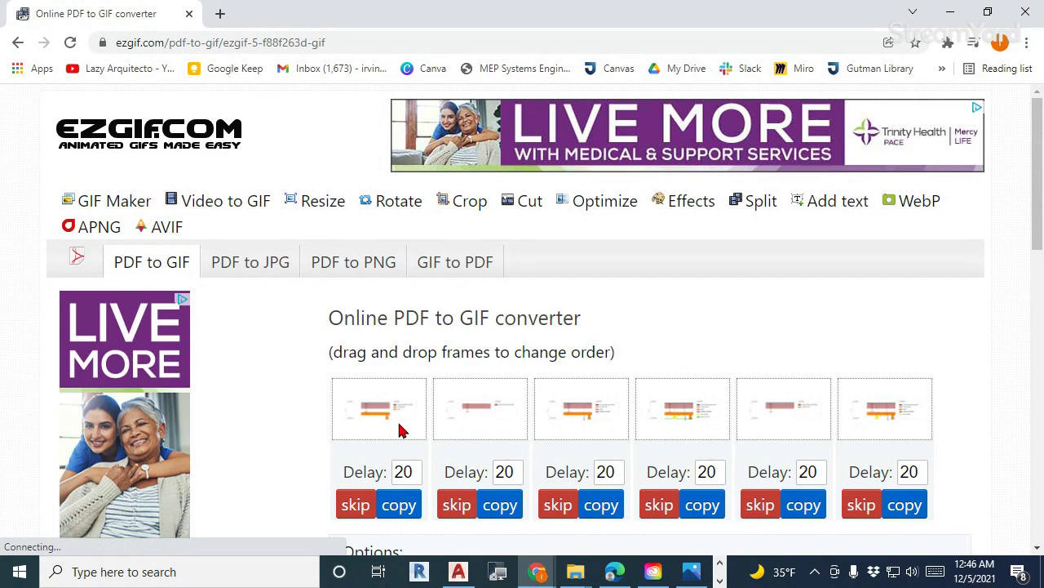
- Reorder the six frames into construction sequence, from steel beam alone through slab, duct, sprinkler and electrical to the ceiling tiles
drag(478, 414, 354, 413)
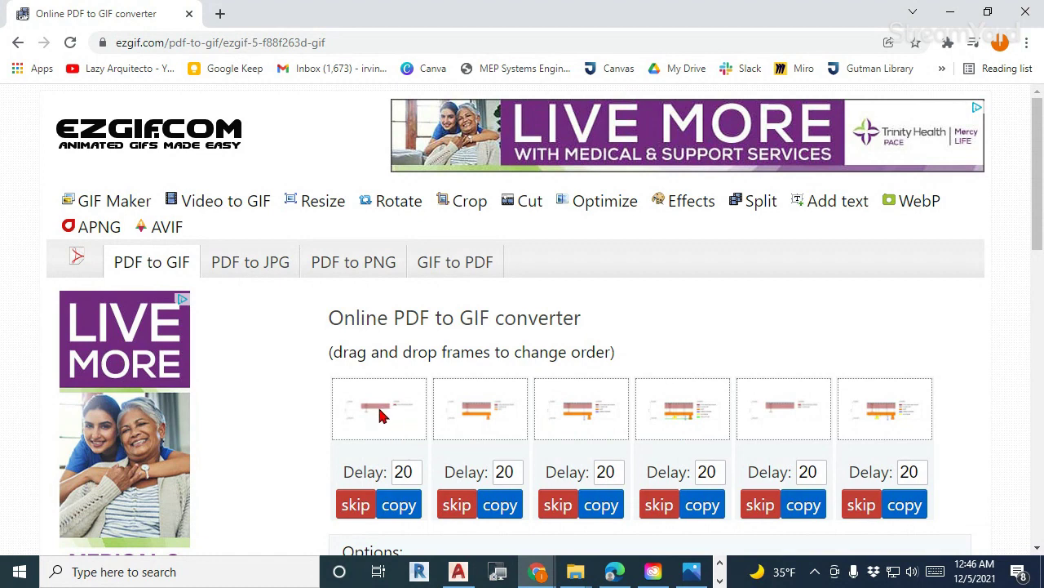
drag(855, 422, 496, 413)
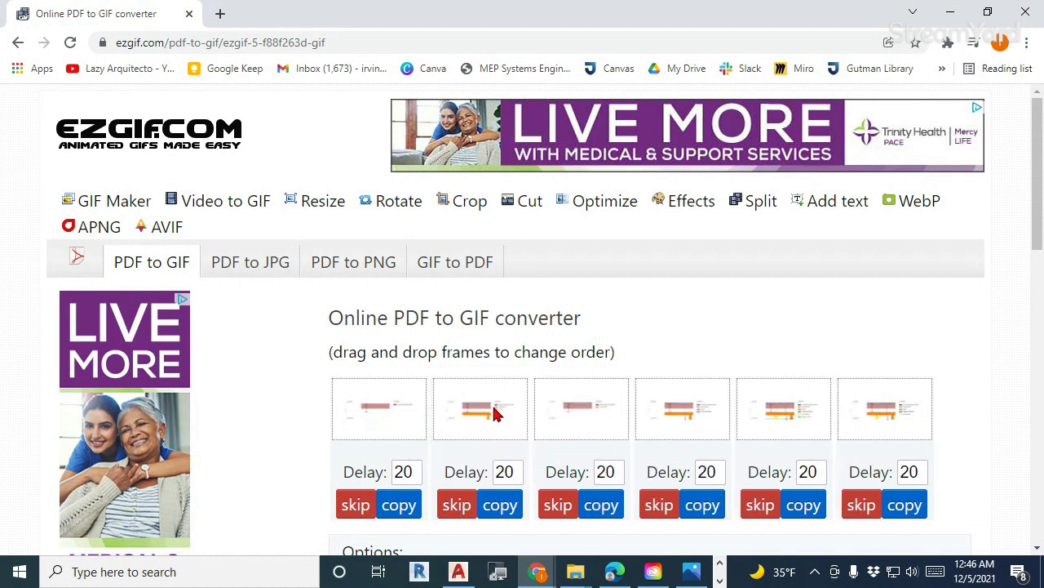
drag(576, 420, 478, 408)
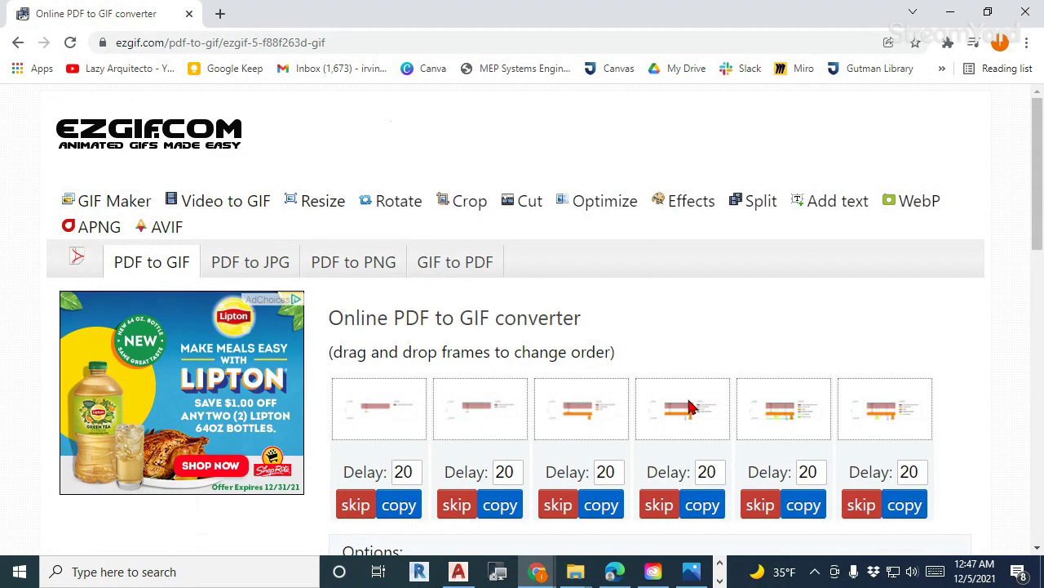
scroll(682, 416, down, 2)
scroll(620, 449, up, 1)
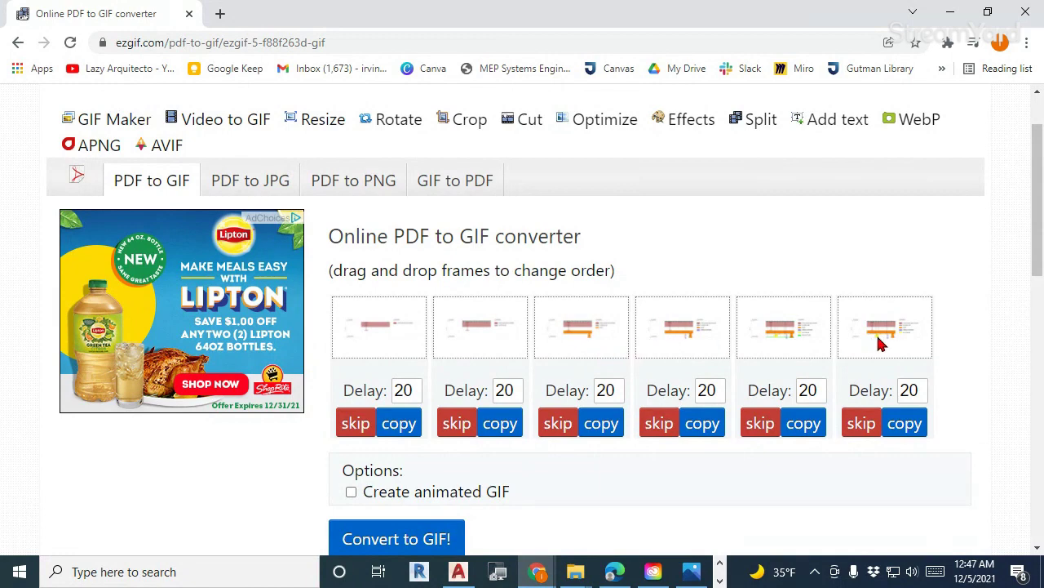
right_click(587, 336)
click(577, 331)
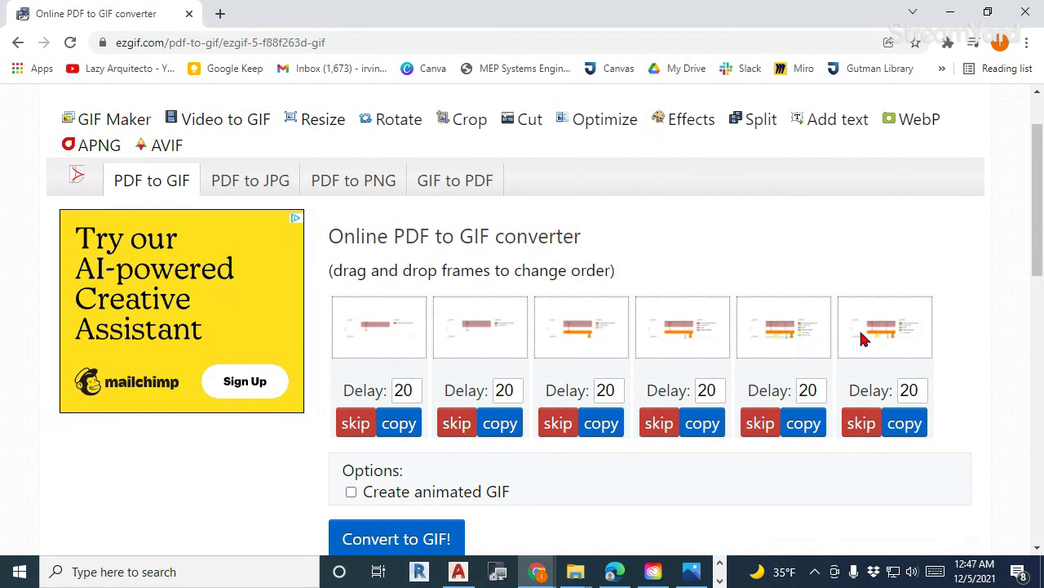
drag(879, 334, 906, 344)
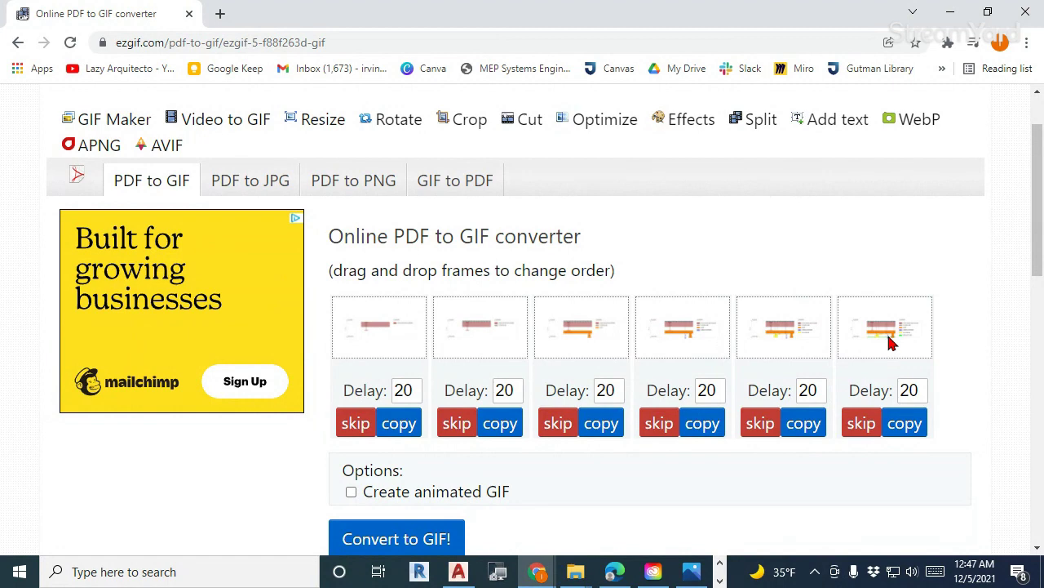
- Convert the ordered frames to individual static GIFs and look through the output images
scroll(579, 384, down, 2)
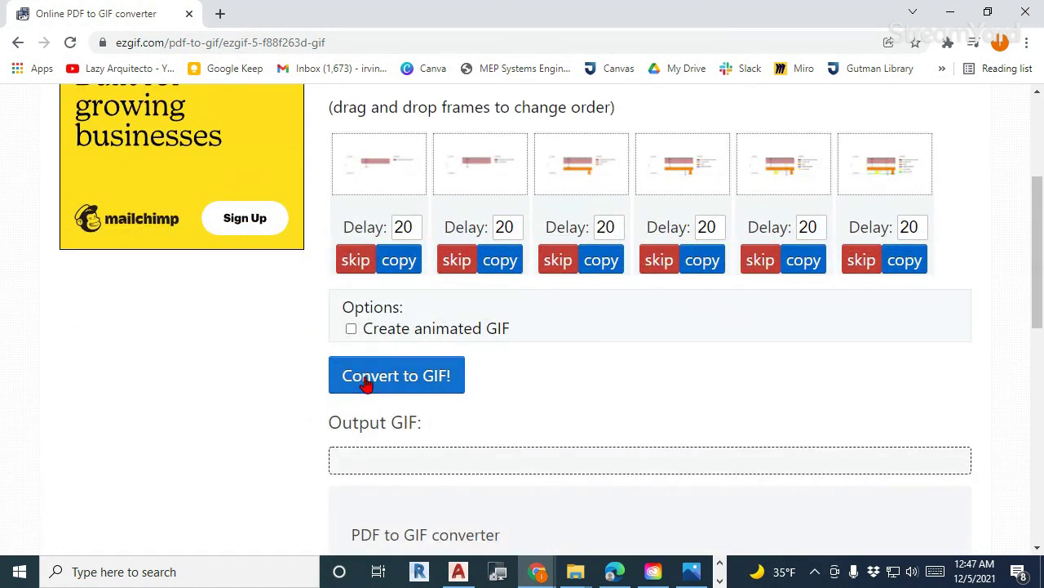
click(414, 387)
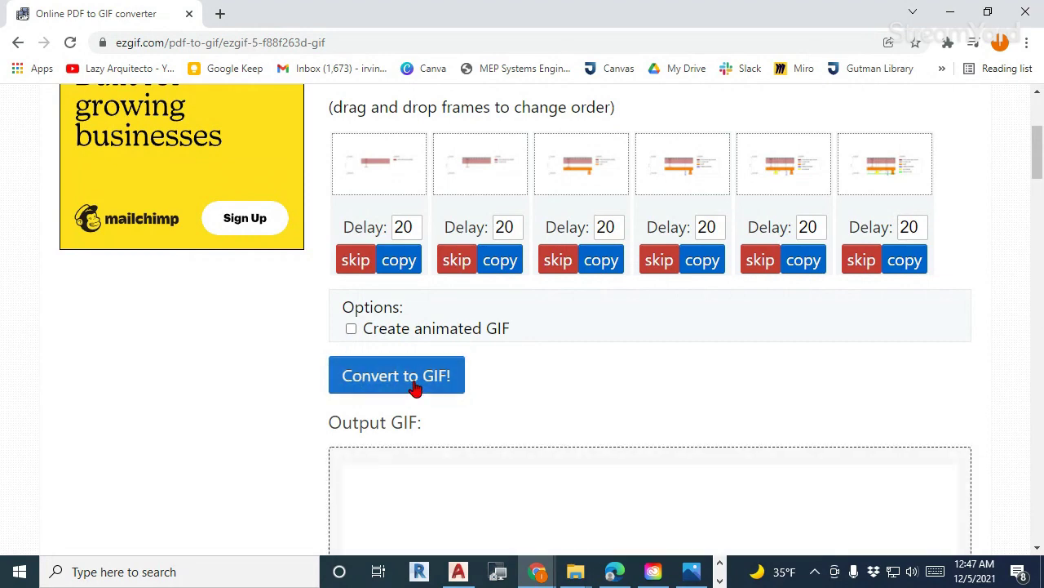
scroll(594, 373, down, 4)
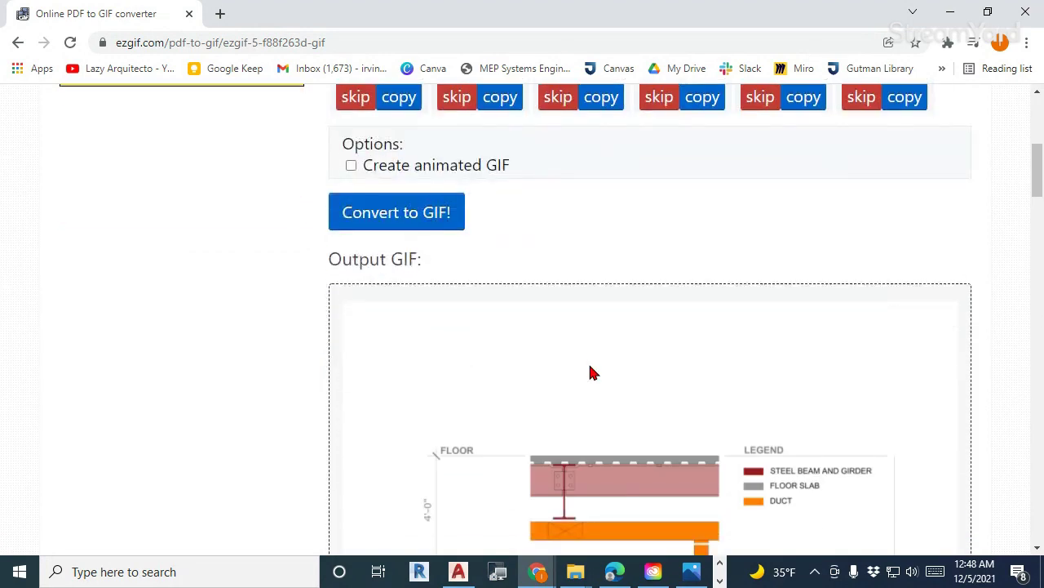
scroll(591, 371, down, 3)
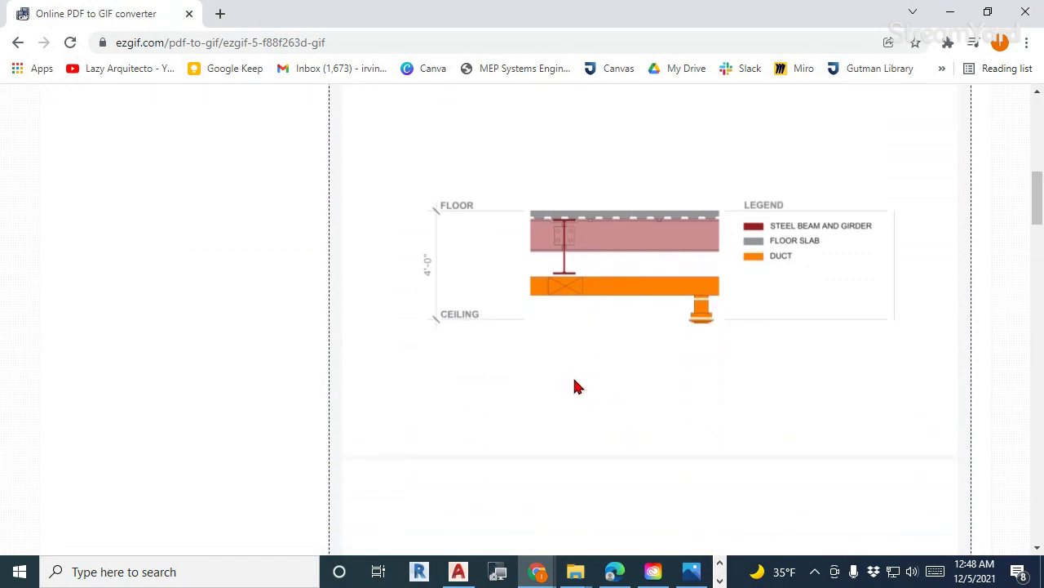
scroll(569, 399, down, 5)
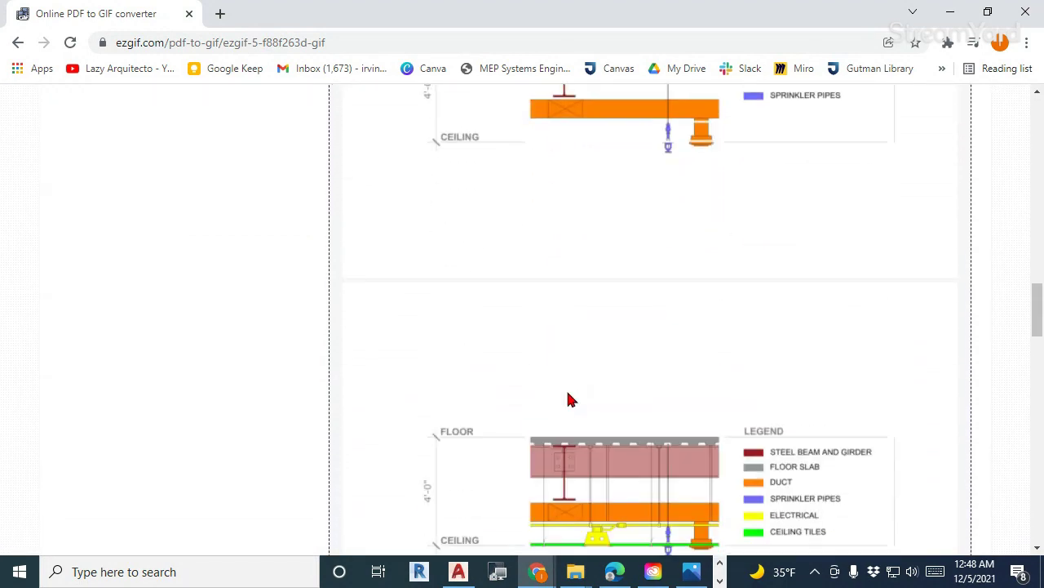
scroll(569, 398, down, 3)
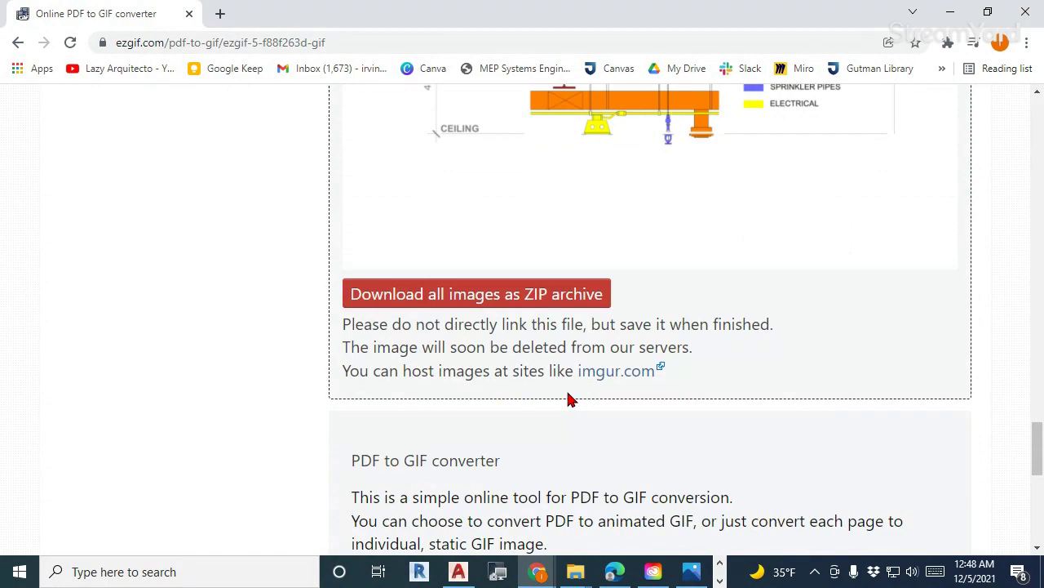
scroll(552, 322, up, 5)
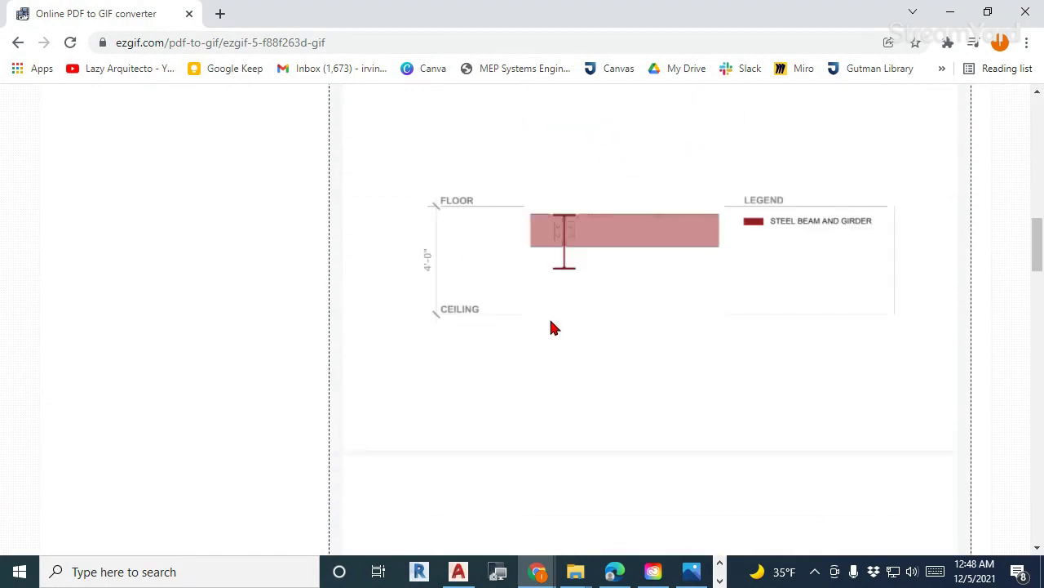
scroll(539, 339, up, 5)
scroll(522, 347, down, 3)
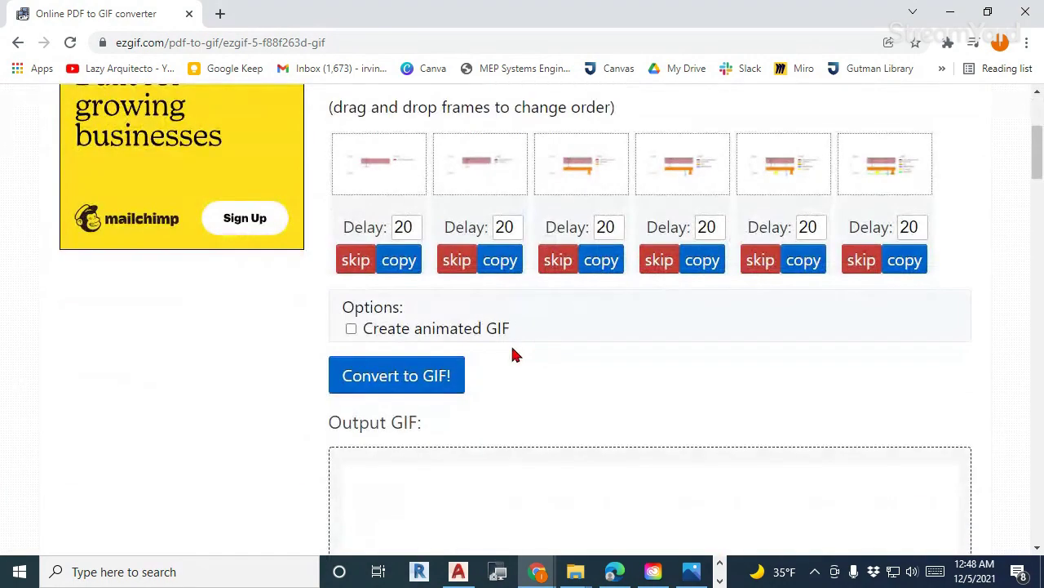
- Enable the Create animated GIF option and convert the frames again with the 20 delay and endless looping
click(350, 330)
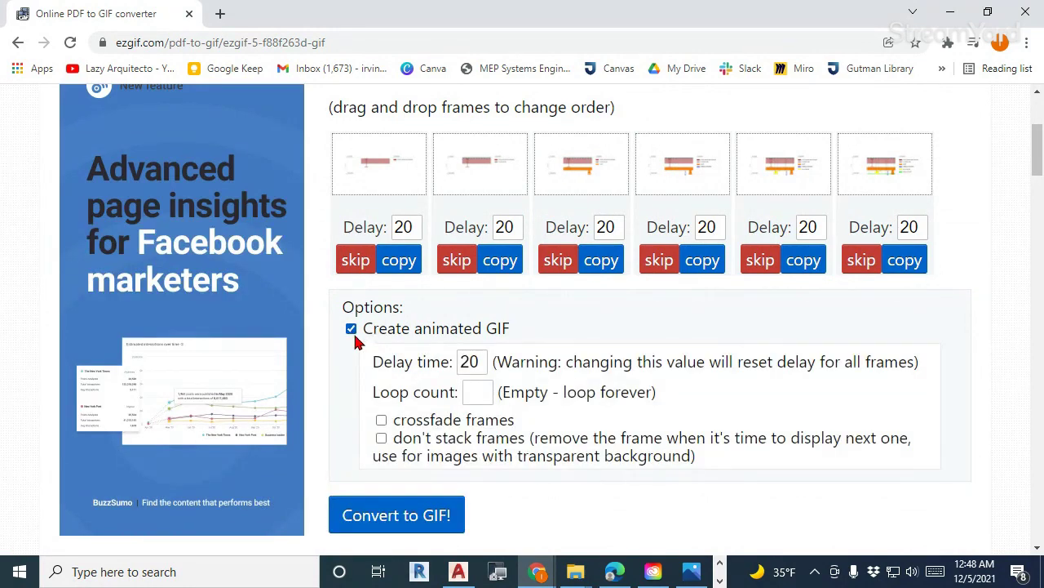
scroll(457, 361, down, 2)
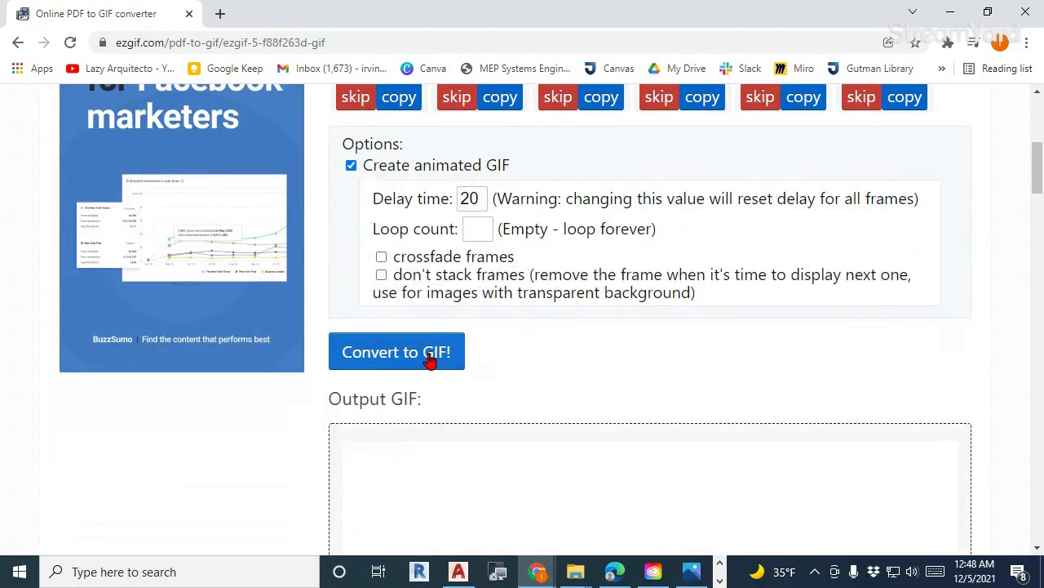
click(431, 356)
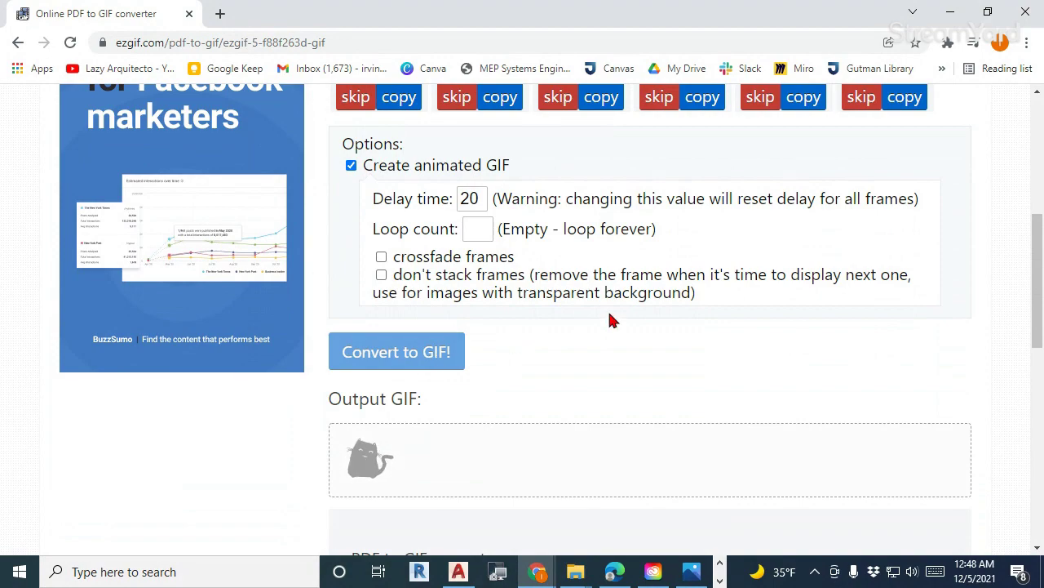
- Examine the animated output GIF, checking its frame sequence, playback and the available output tools
scroll(612, 321, down, 6)
scroll(612, 321, up, 3)
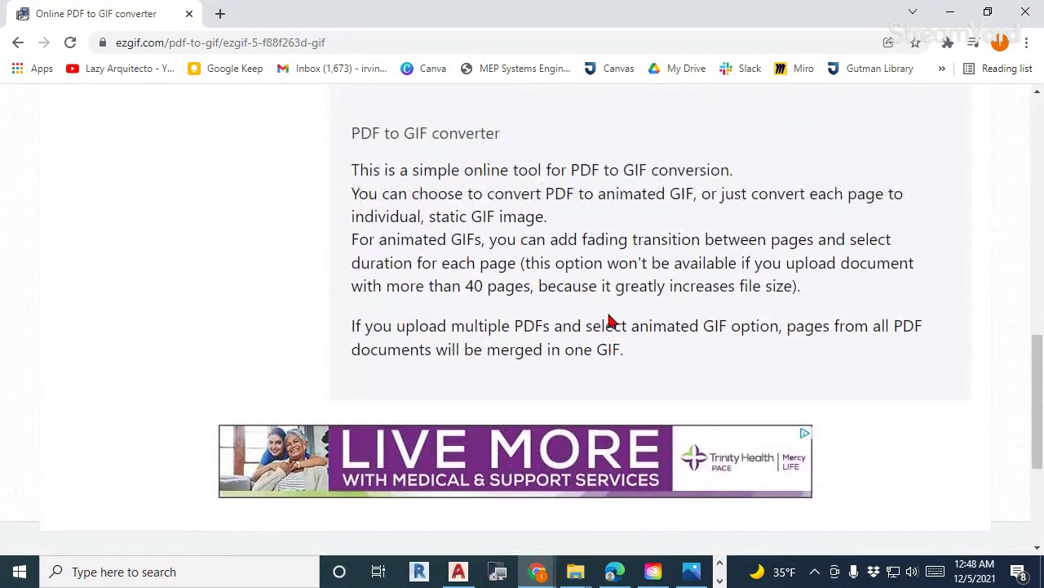
scroll(501, 357, down, 5)
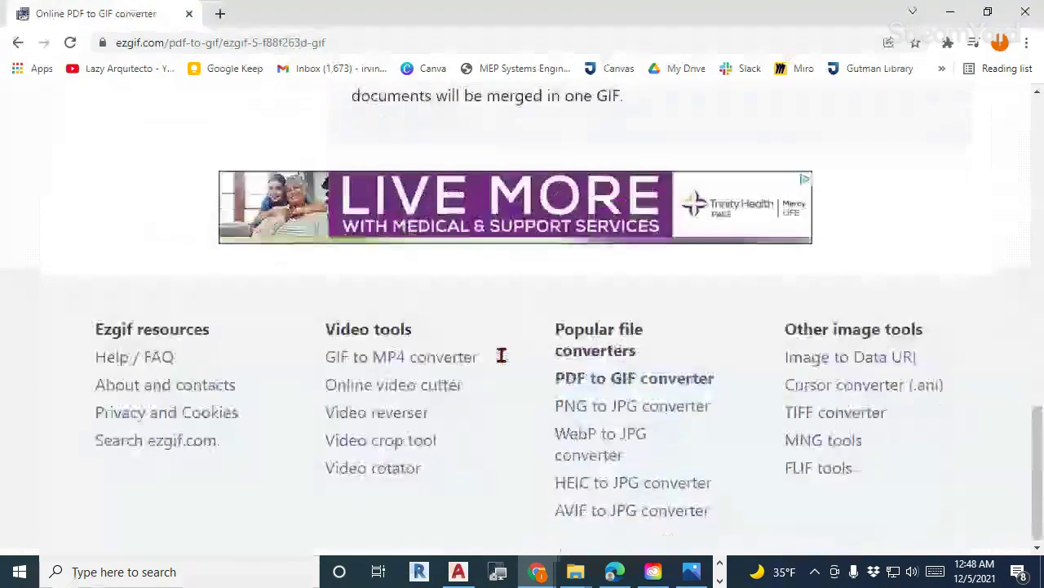
scroll(504, 359, up, 6)
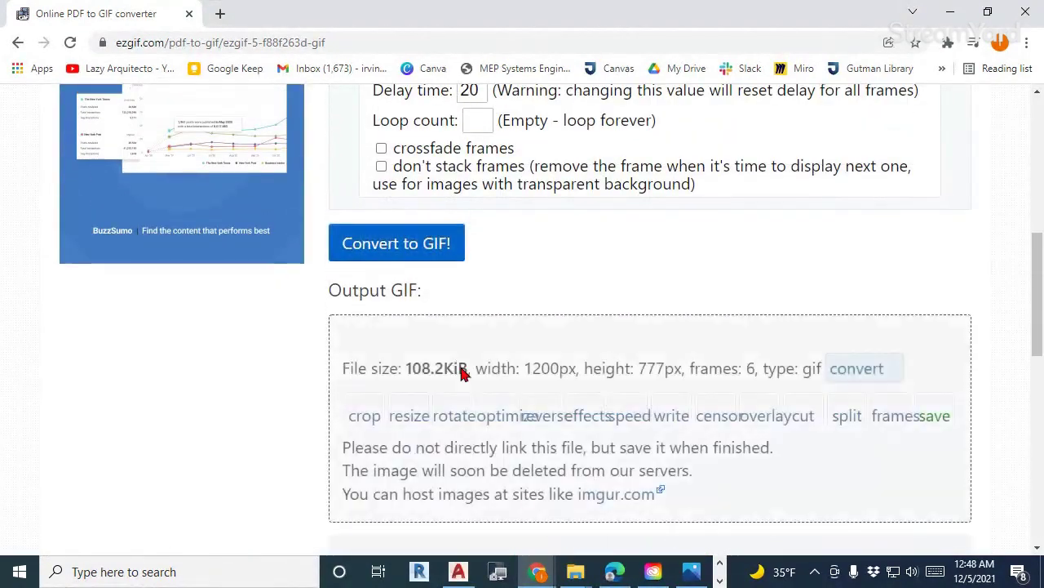
scroll(436, 331, down, 4)
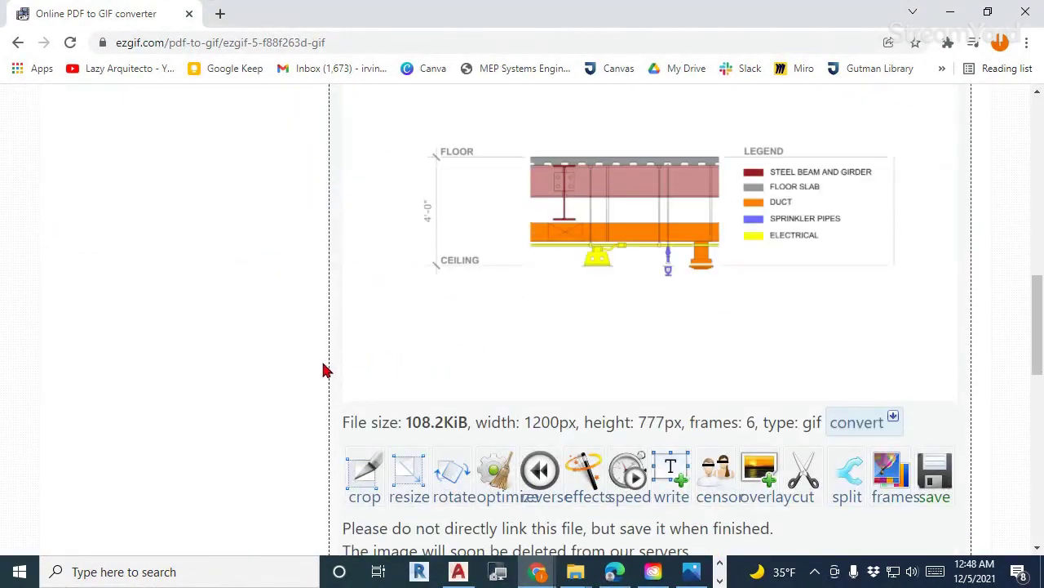
scroll(327, 370, up, 1)
scroll(327, 370, up, 1)
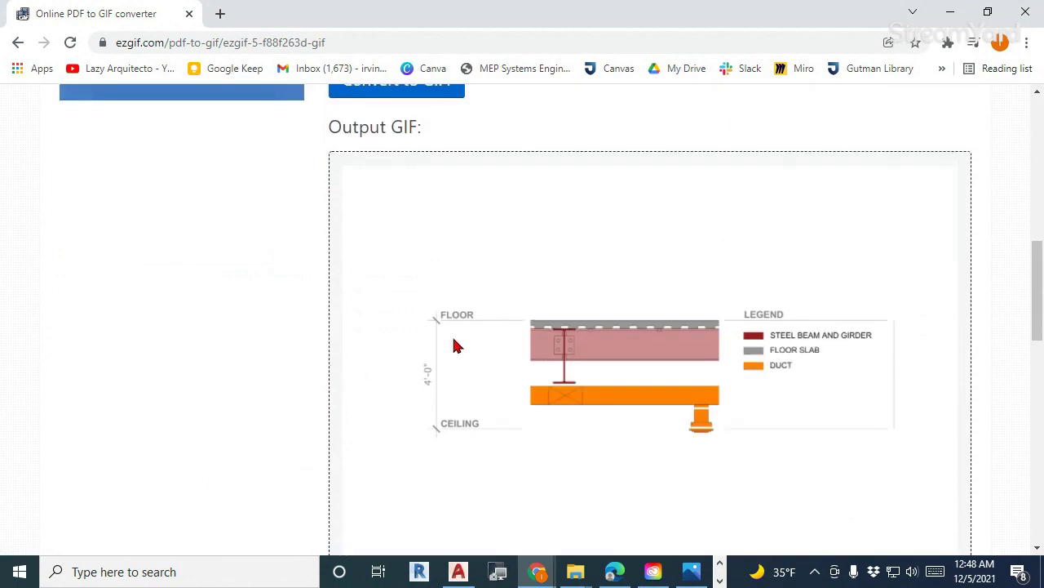
scroll(569, 389, down, 4)
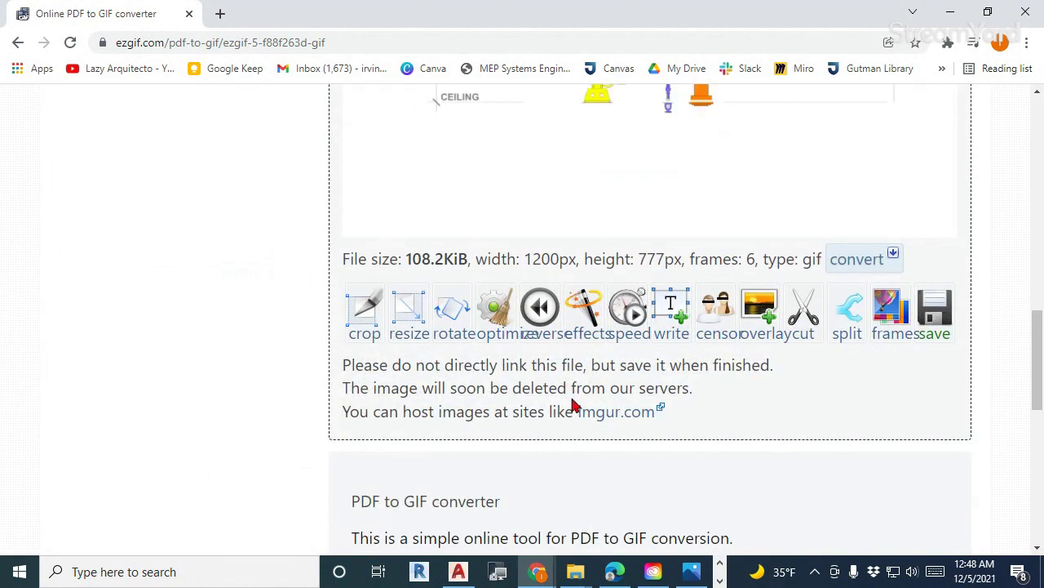
scroll(571, 405, down, 3)
scroll(487, 333, down, 4)
scroll(576, 384, up, 14)
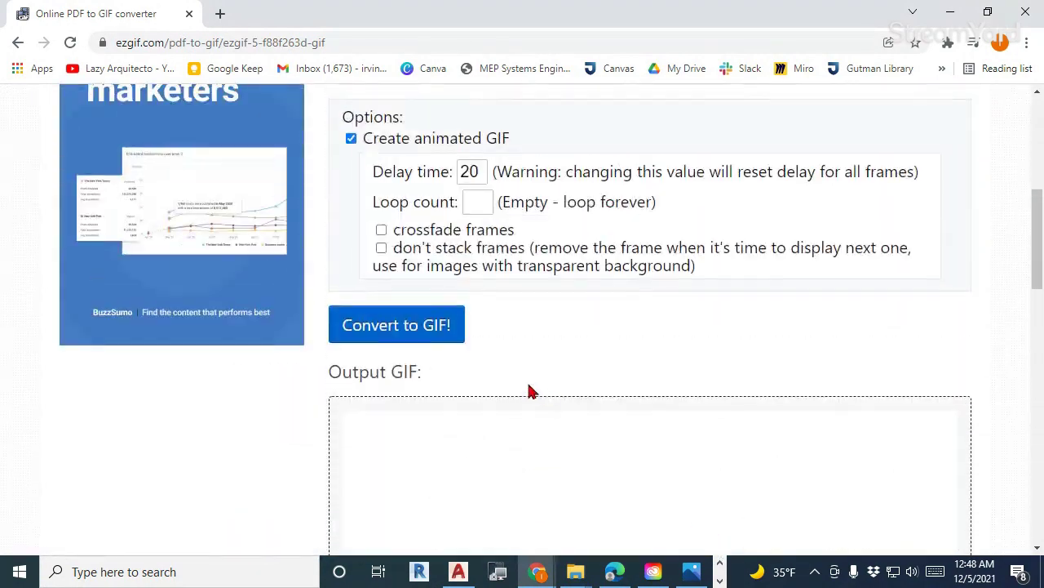
click(426, 342)
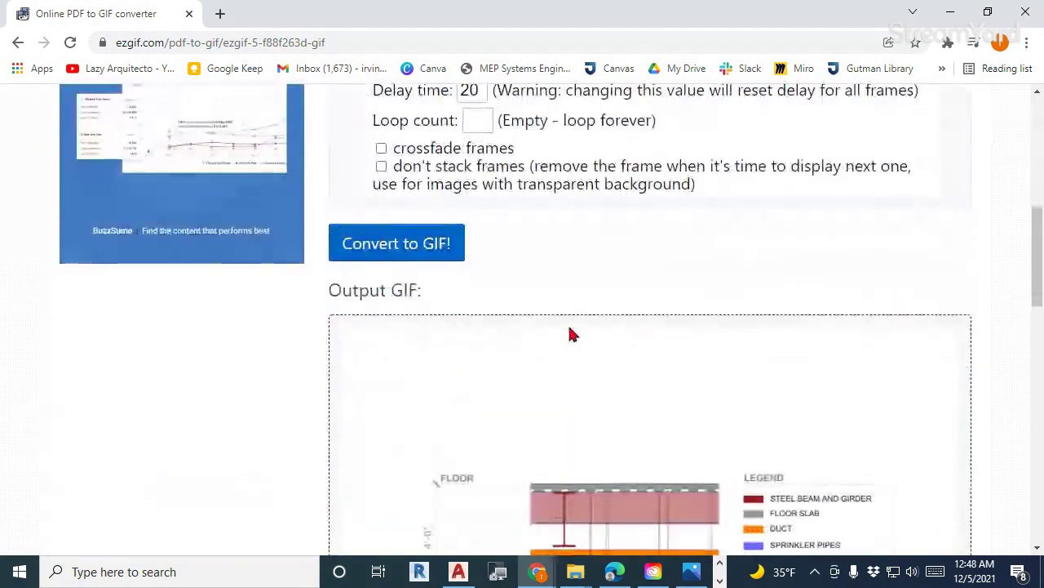
scroll(549, 337, down, 4)
scroll(618, 308, up, 1)
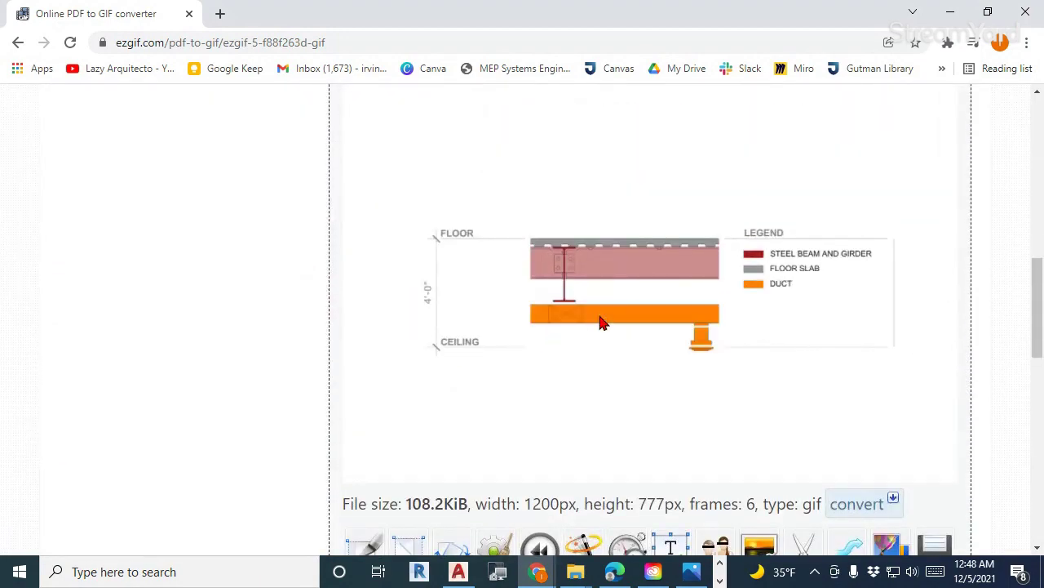
- Start saving the animated output GIF as an image, with Downloads as the destination folder
right_click(601, 321)
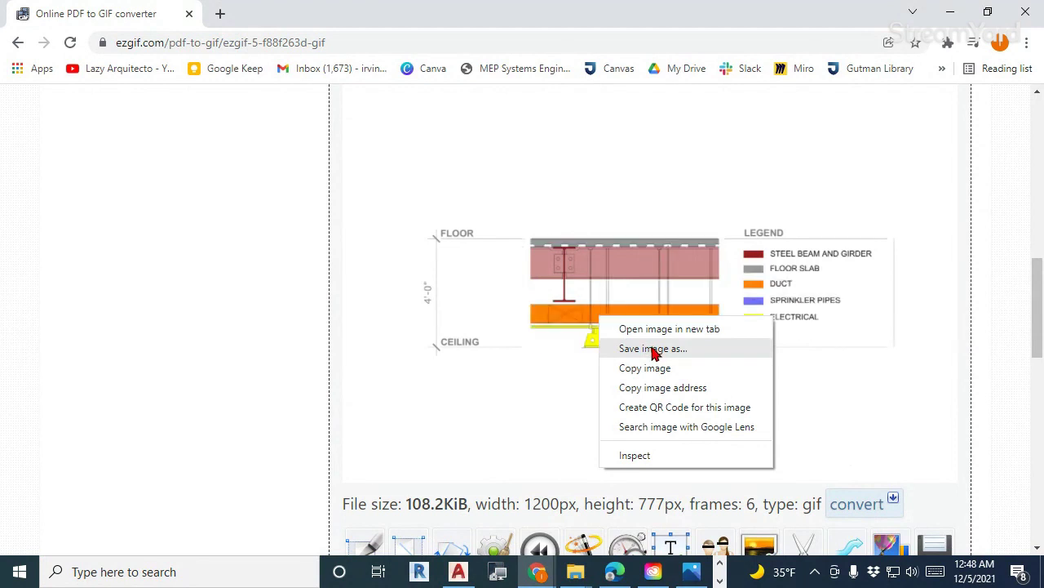
click(949, 426)
scroll(895, 503, down, 3)
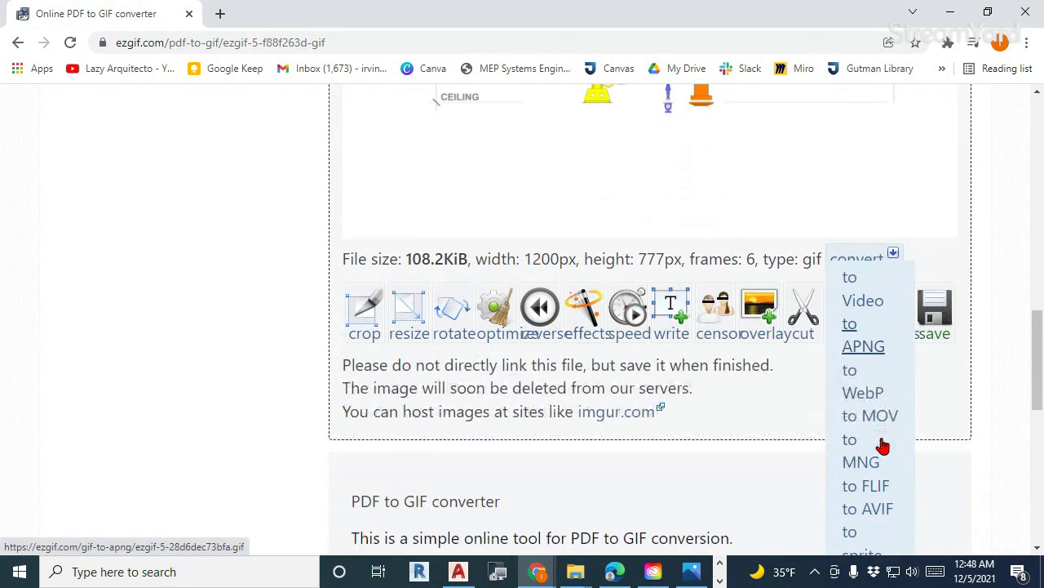
scroll(881, 445, up, 4)
right_click(622, 354)
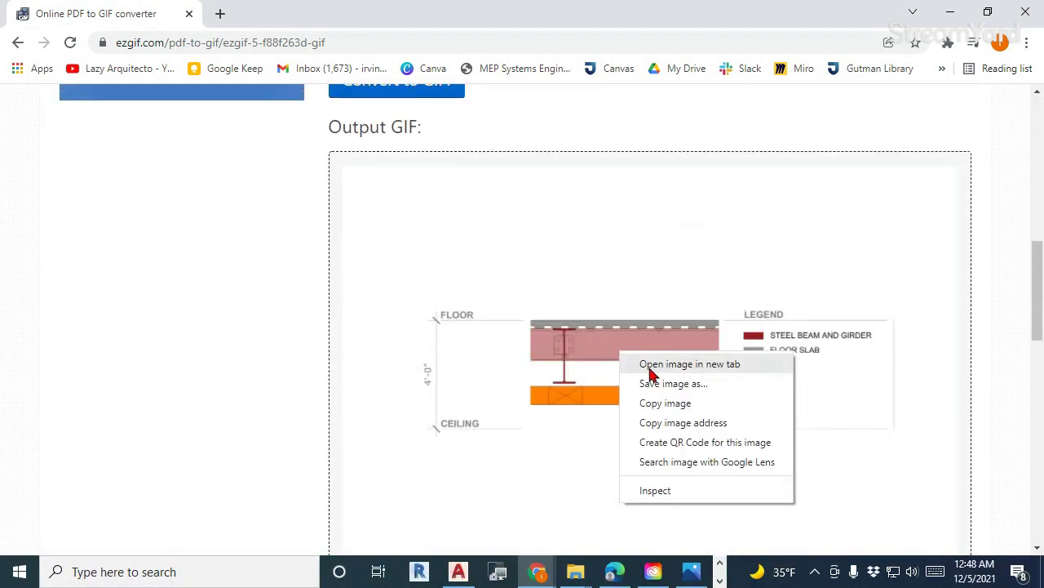
click(664, 385)
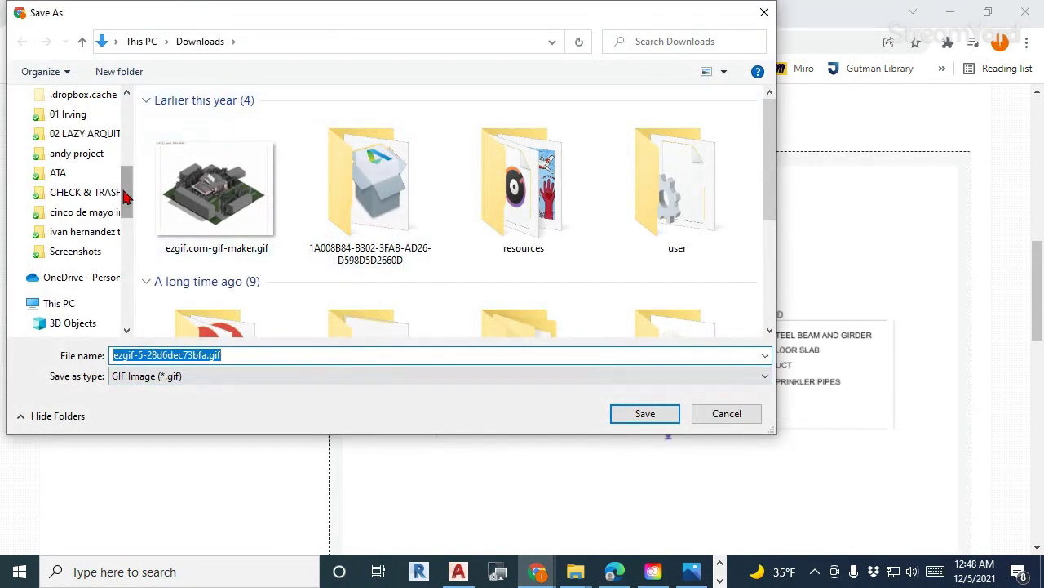
drag(126, 189, 142, 105)
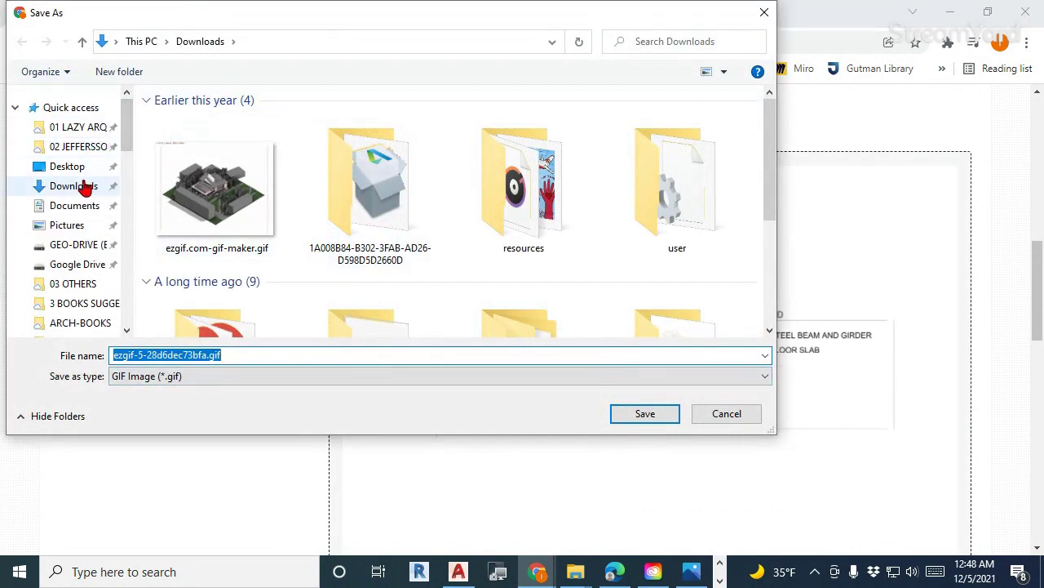
scroll(86, 186, down, 5)
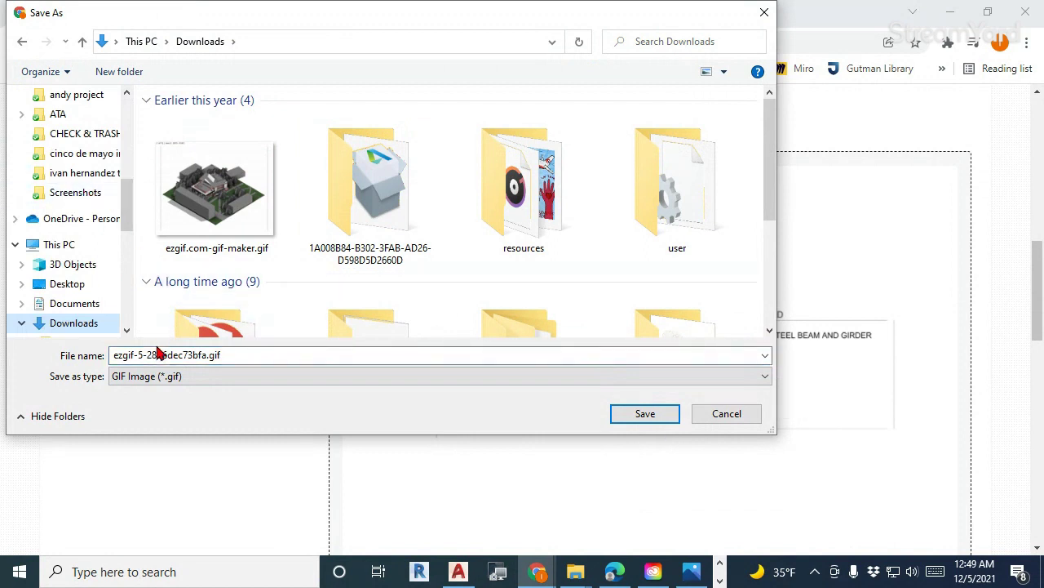
- Name the file "ceiling floor construction sequence.gif" and save it in Downloads
drag(207, 354, 98, 362)
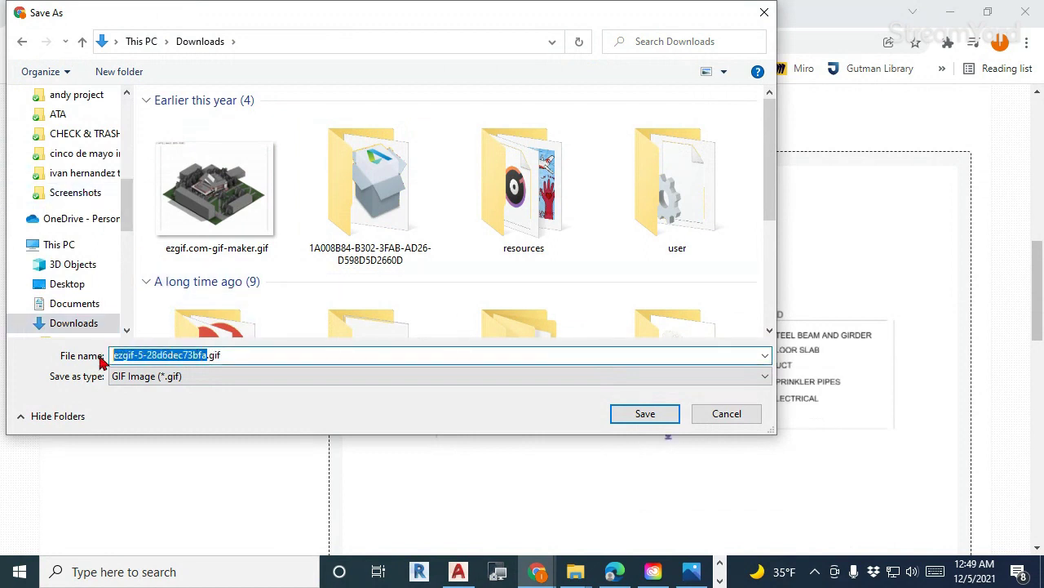
key(BackSpace)
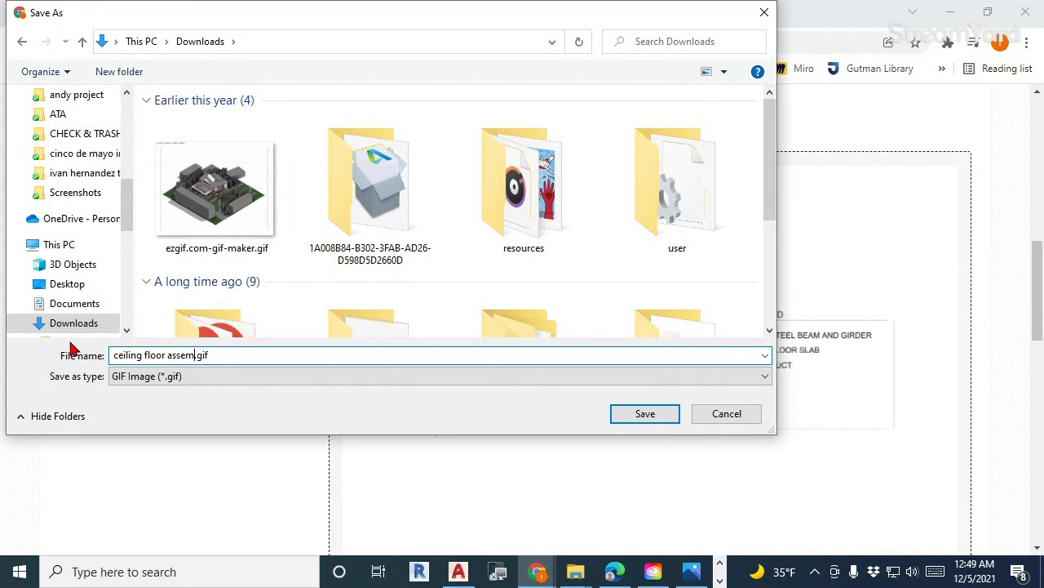
text(truction sequence)
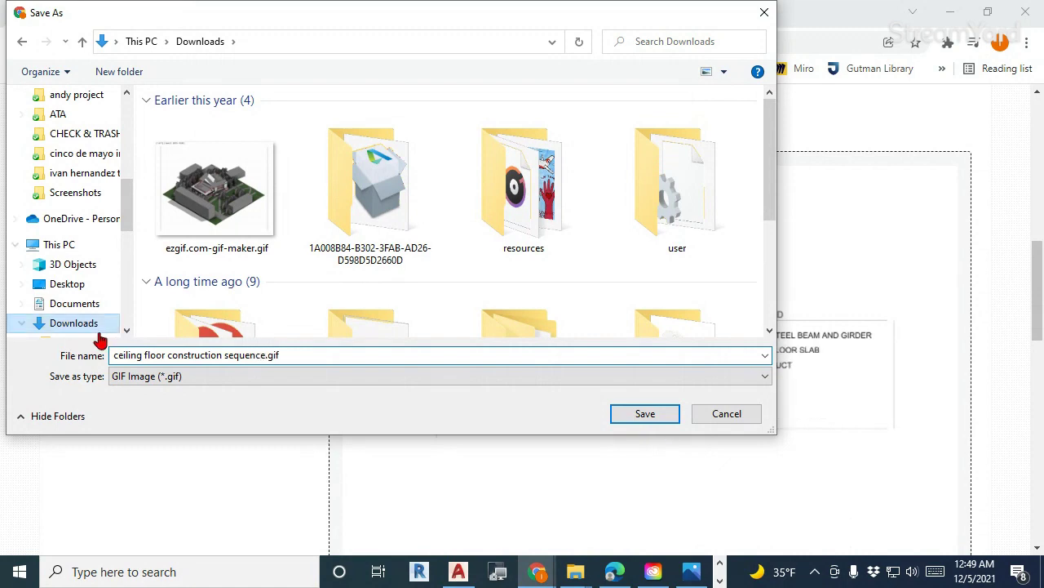
click(638, 416)
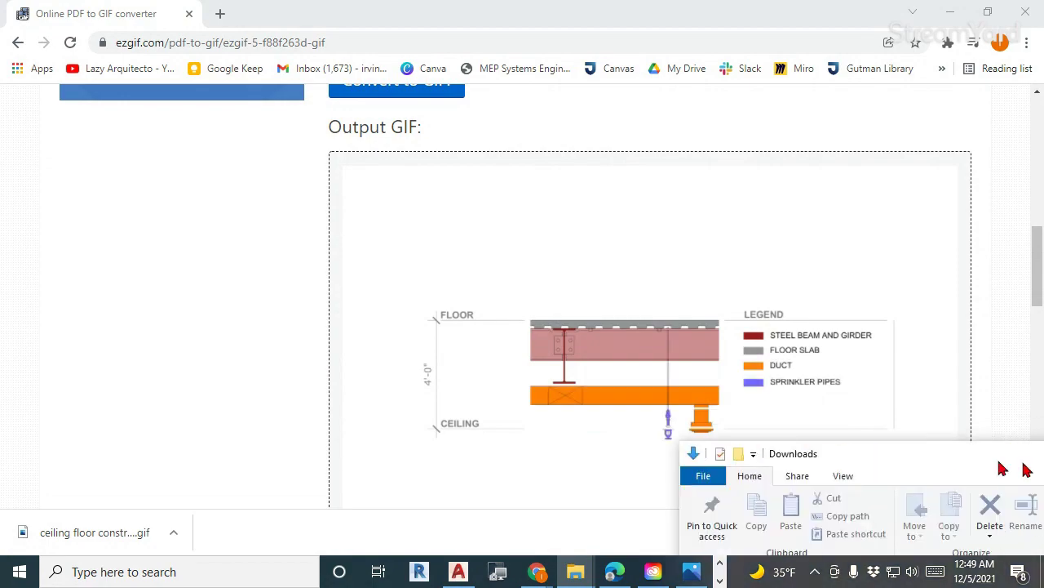
- Switch to the Downloads folder in File Explorer and open ceiling floor construction sequence.gif in Photos
click(292, 315)
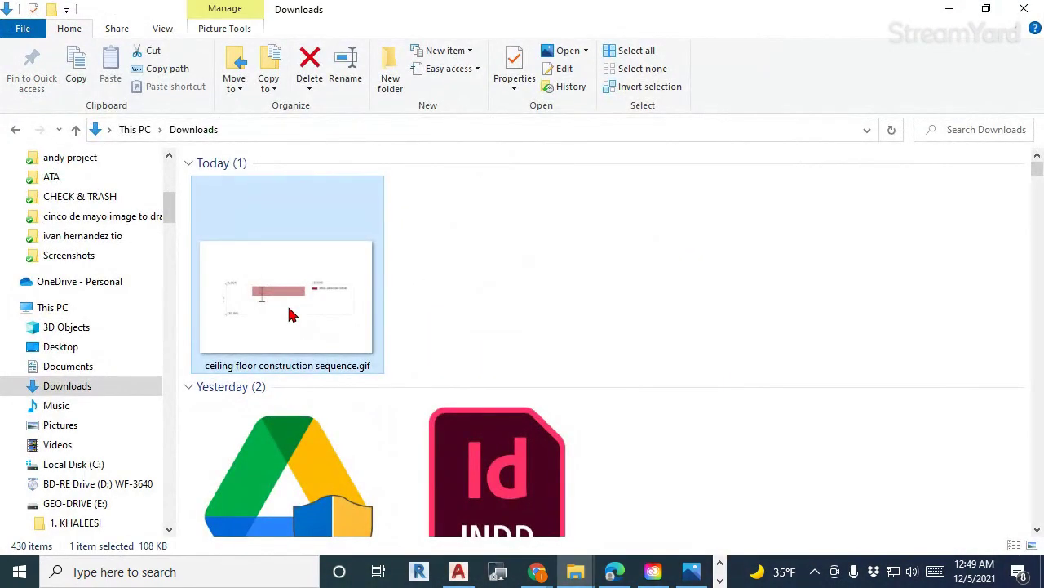
double_click(292, 315)
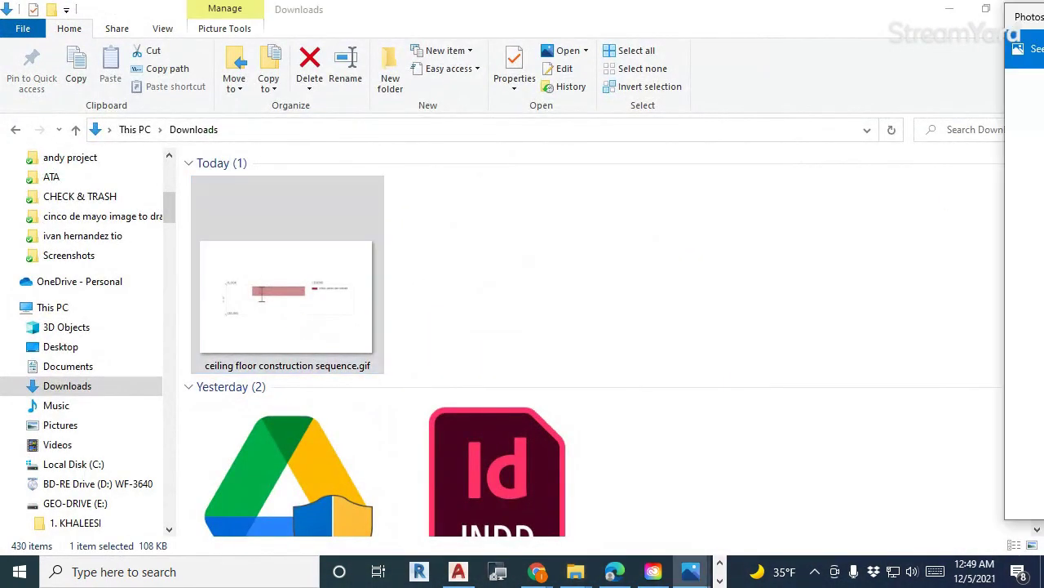